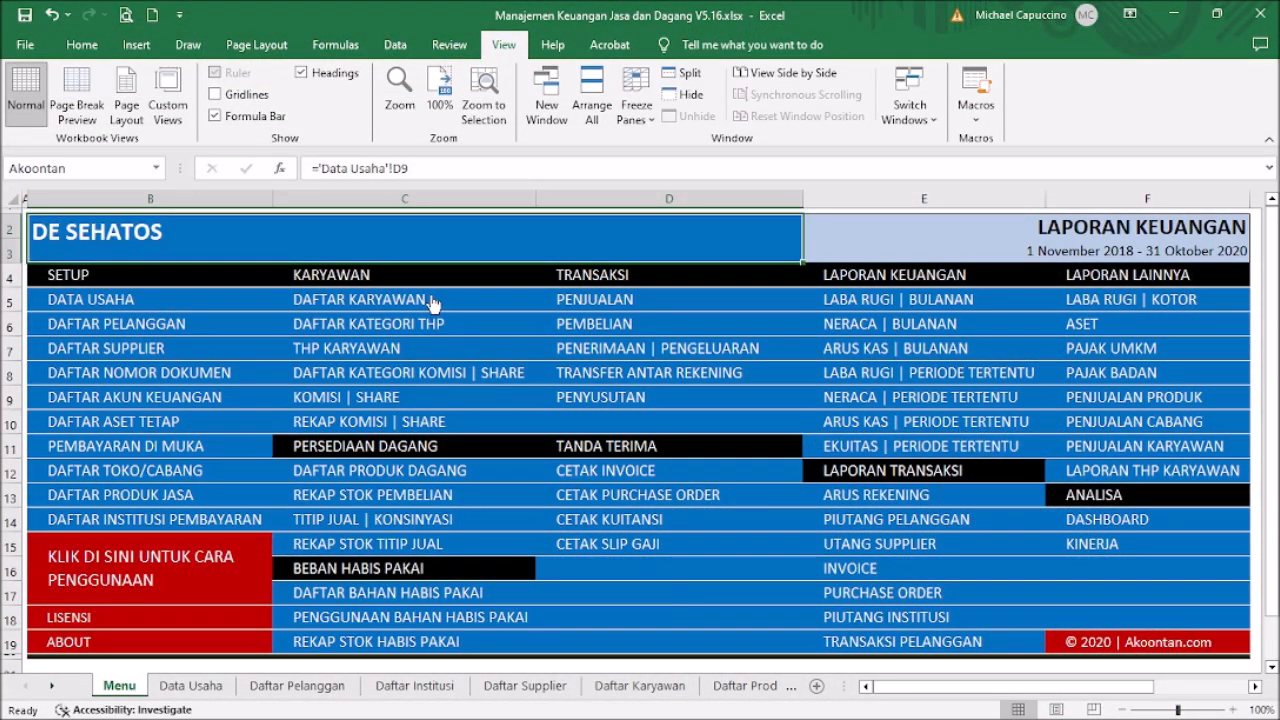
left_click_drag(403, 274, 400, 424)
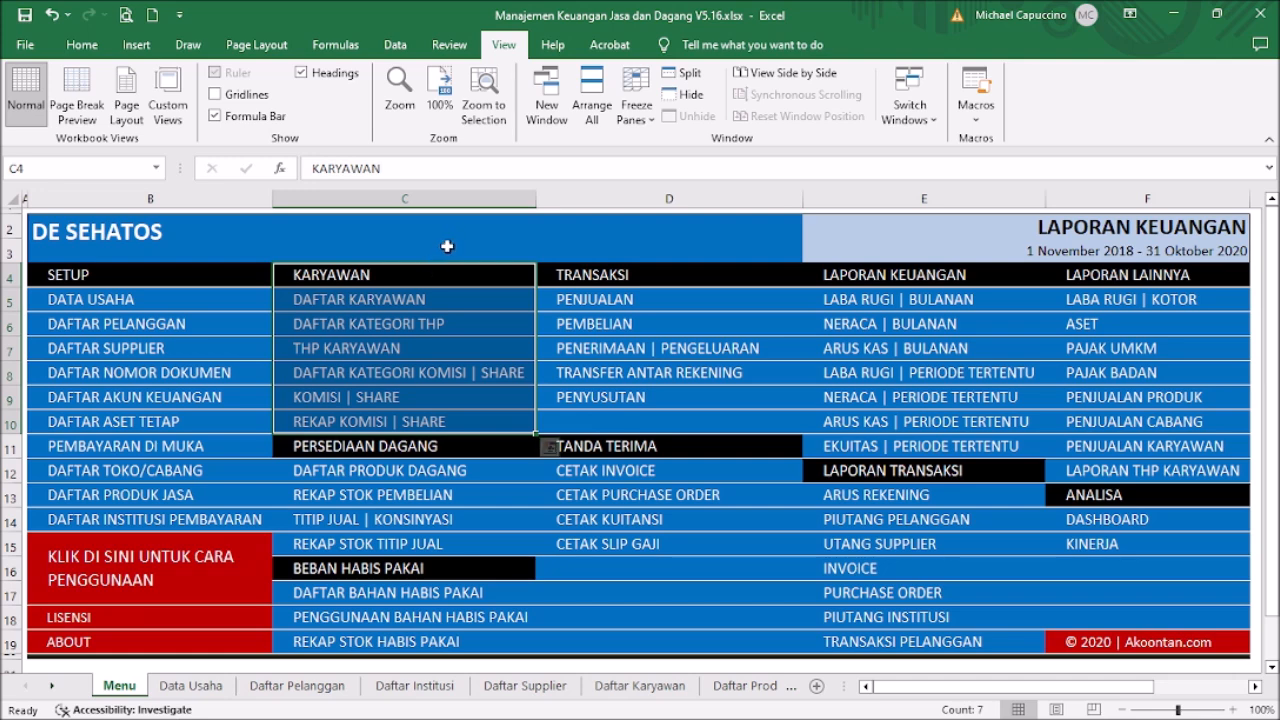
left_click(424, 252)
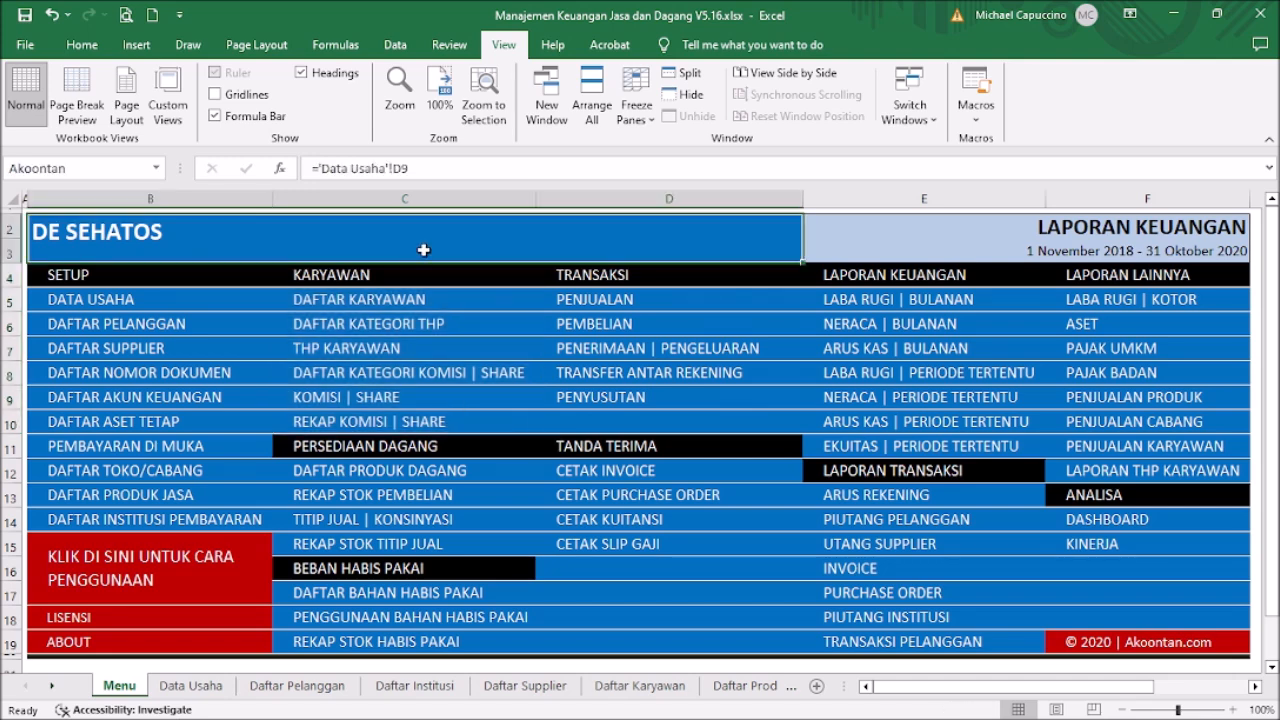
left_click(414, 274)
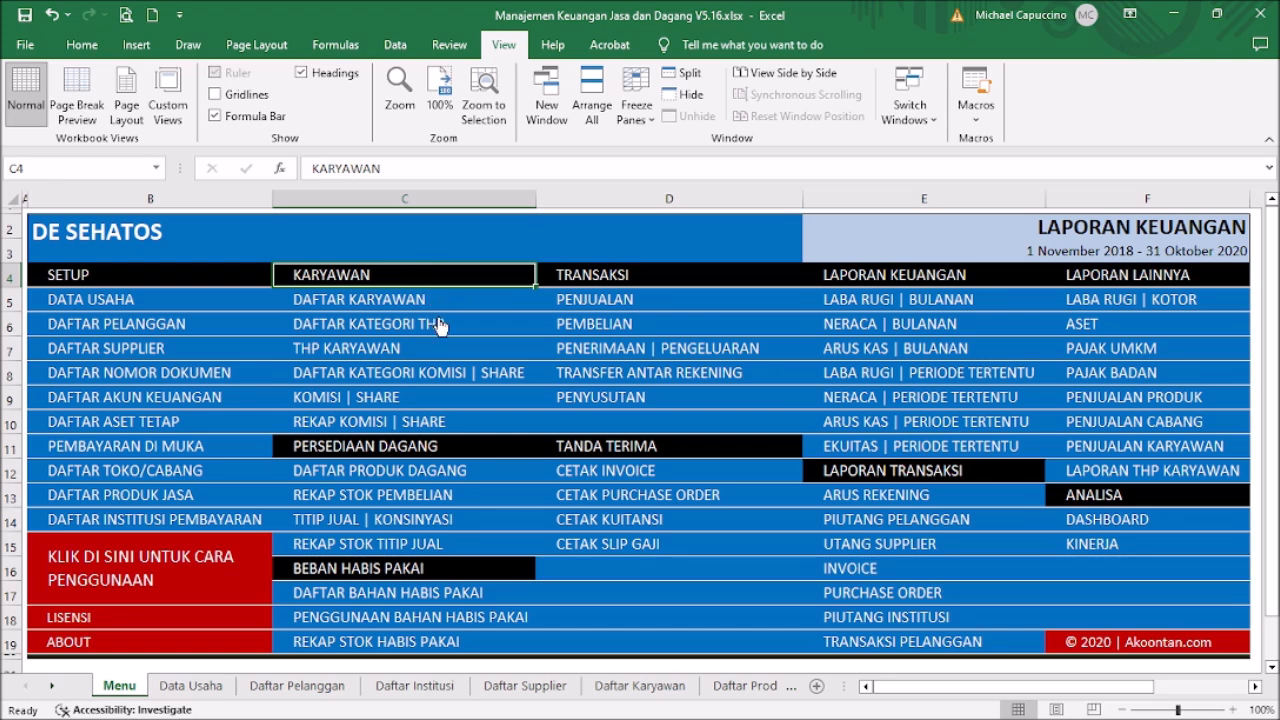
Open the DAFTAR KARYAWAN sheet and enter the first employee's ID number in the No Induk column
left_click(423, 303)
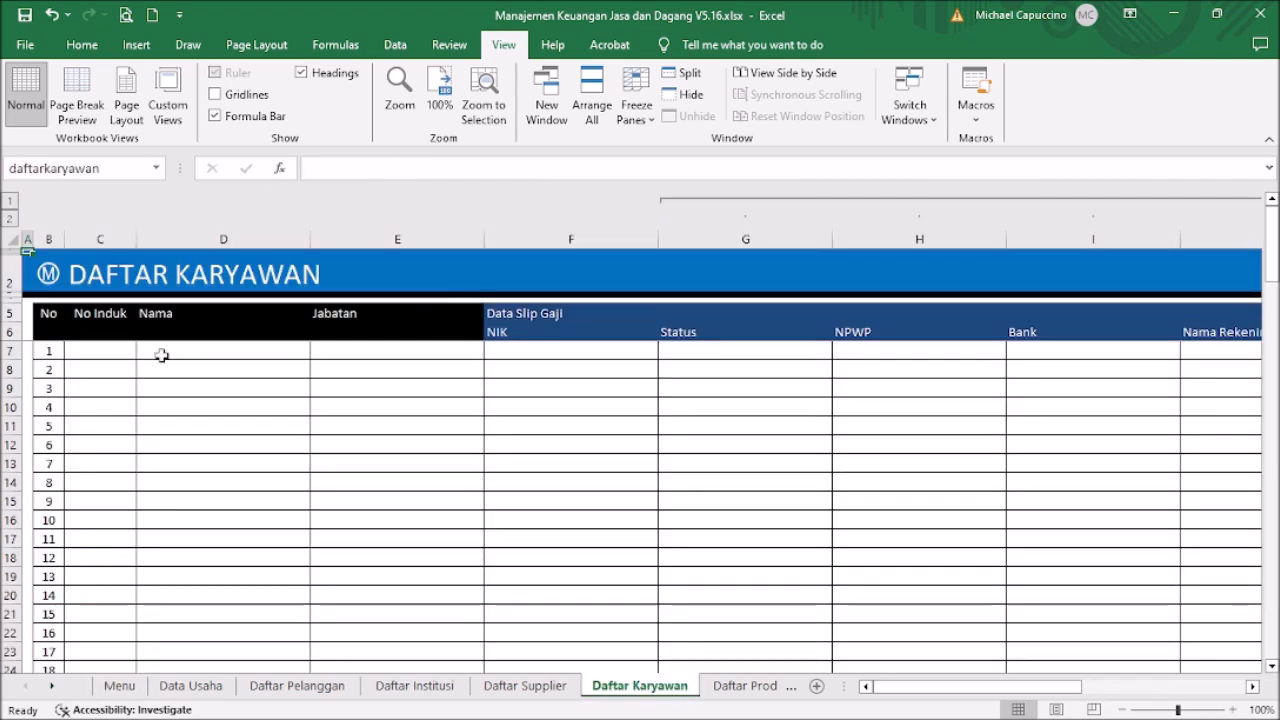
left_click(130, 350)
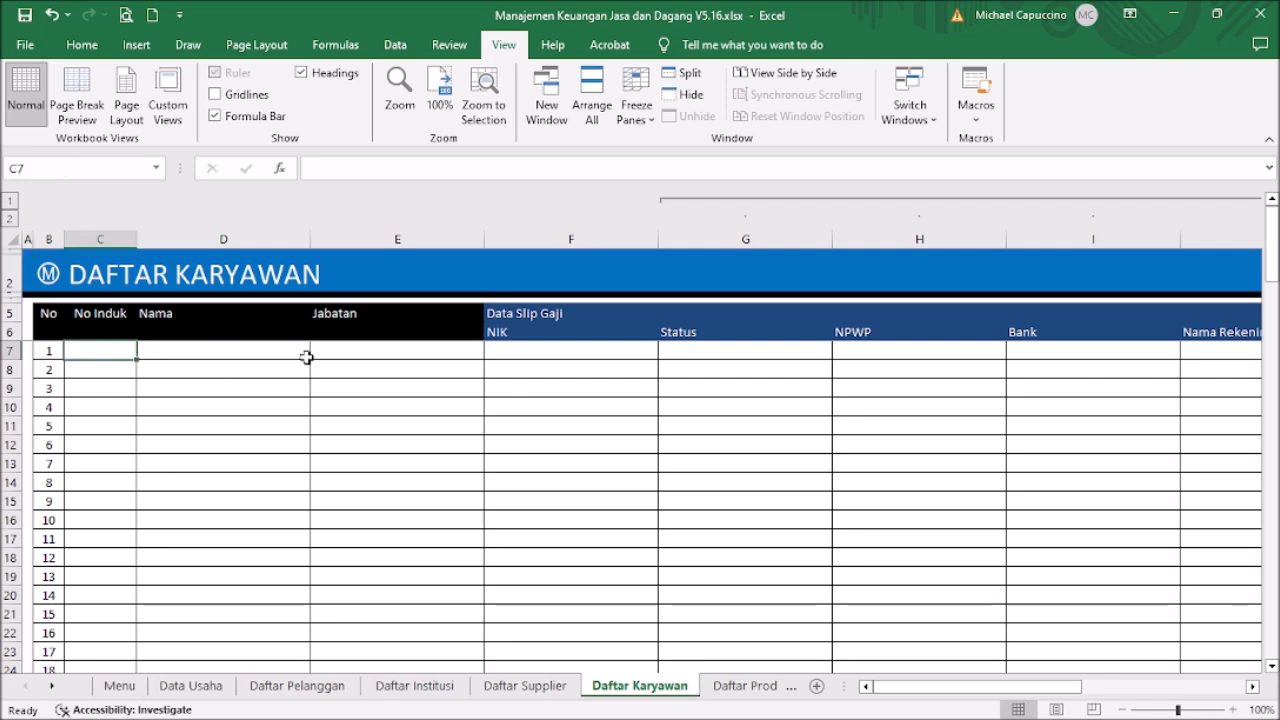
type("IDN001")
key("Return")
key("Right")
key("Up")
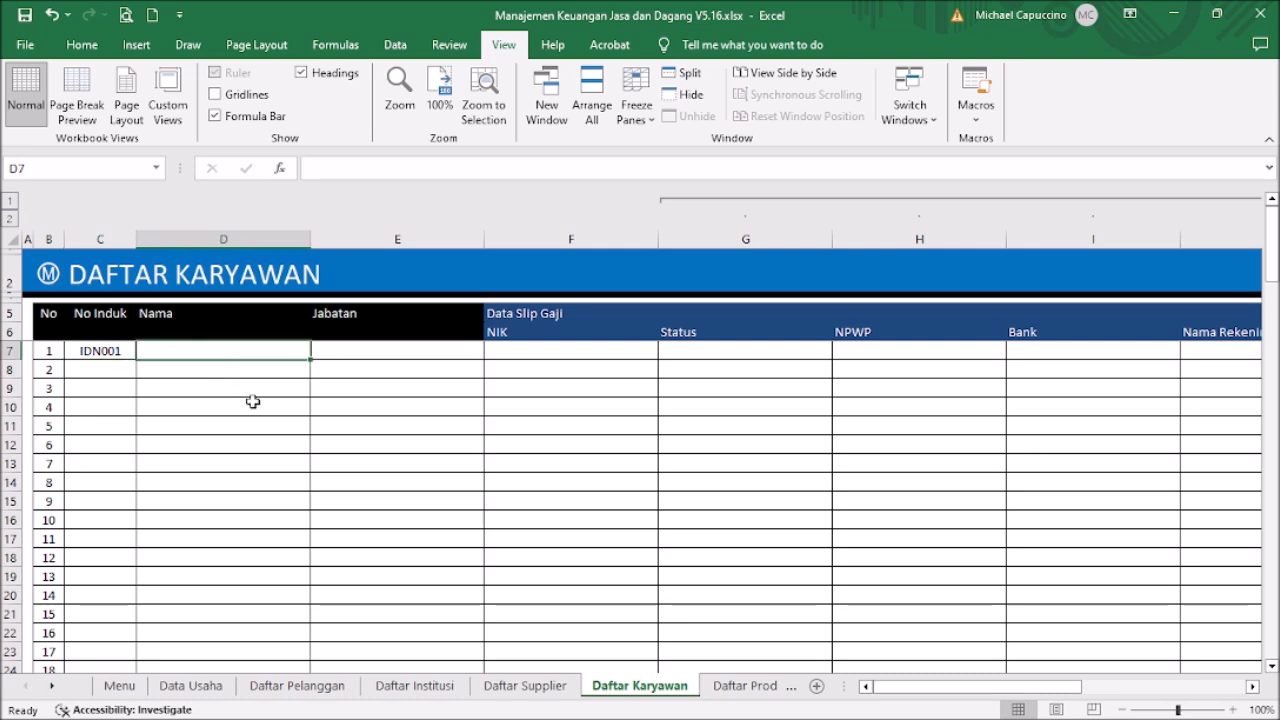
Enter the first employee's full name under Nama and set the Jabatan to Manajer
type("Asti Sek")
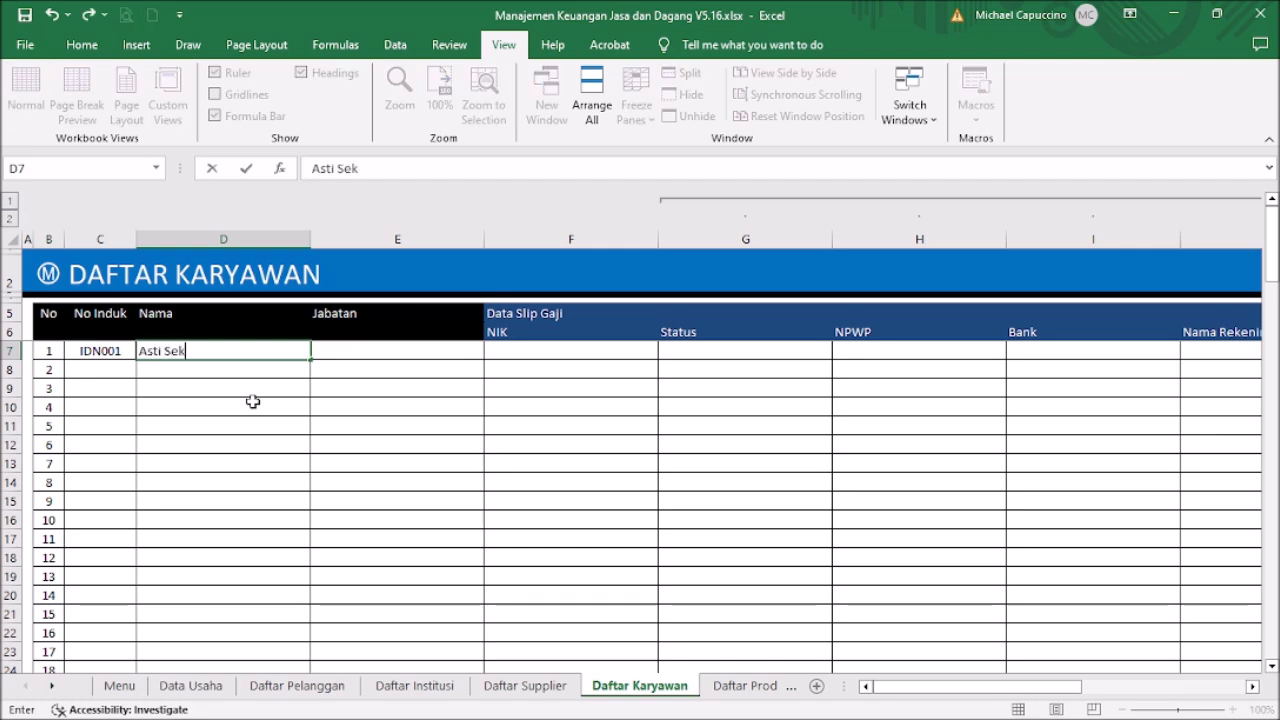
type("ali")
key("Tab")
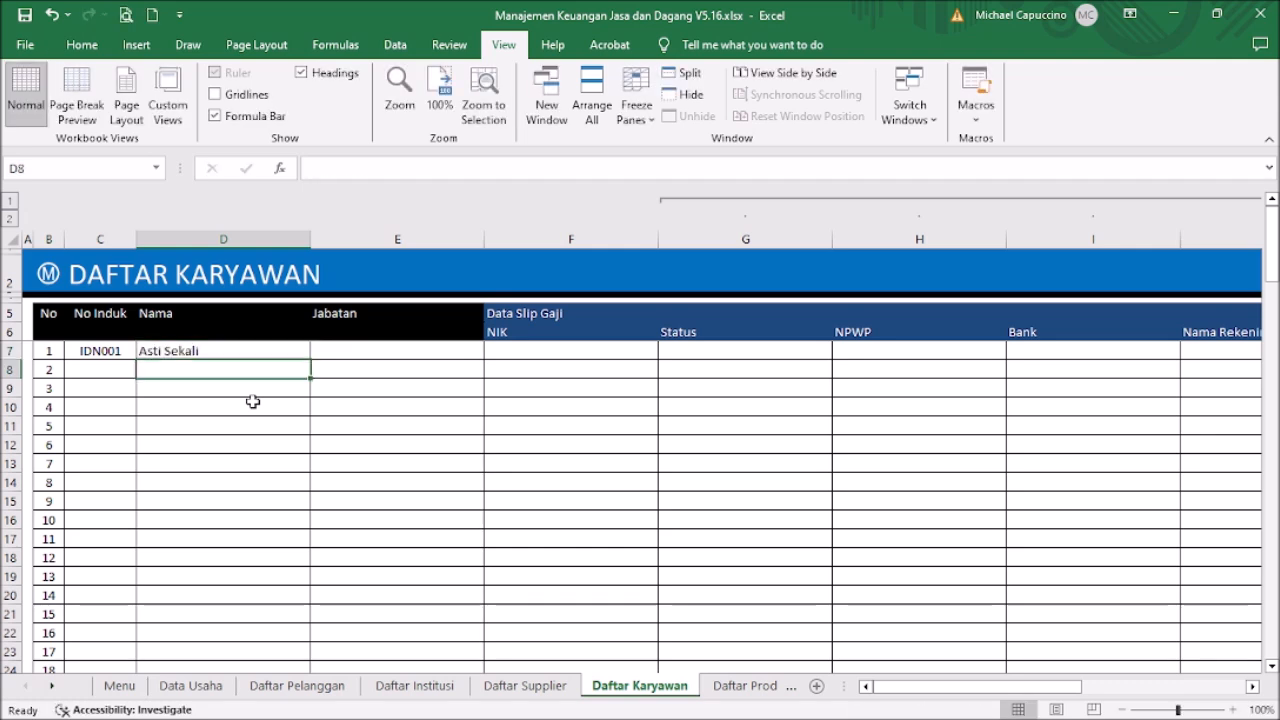
type("Manajer")
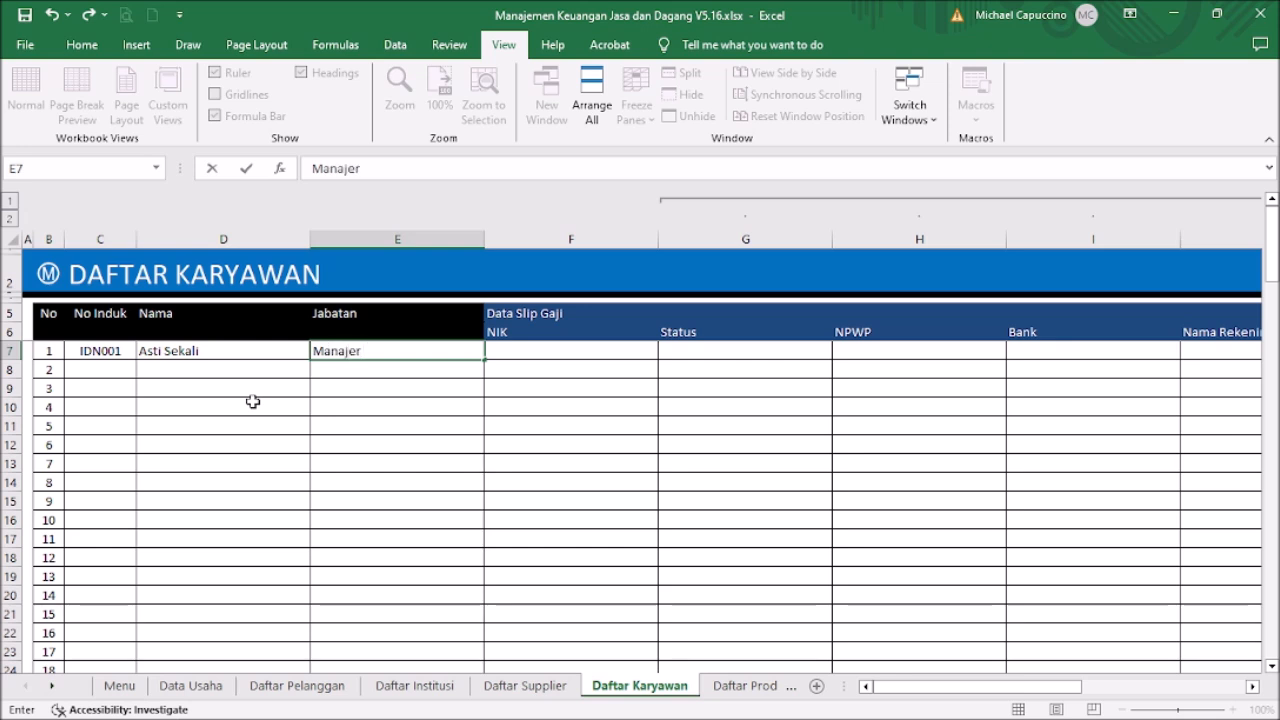
key("Return")
key("Right")
key("Up")
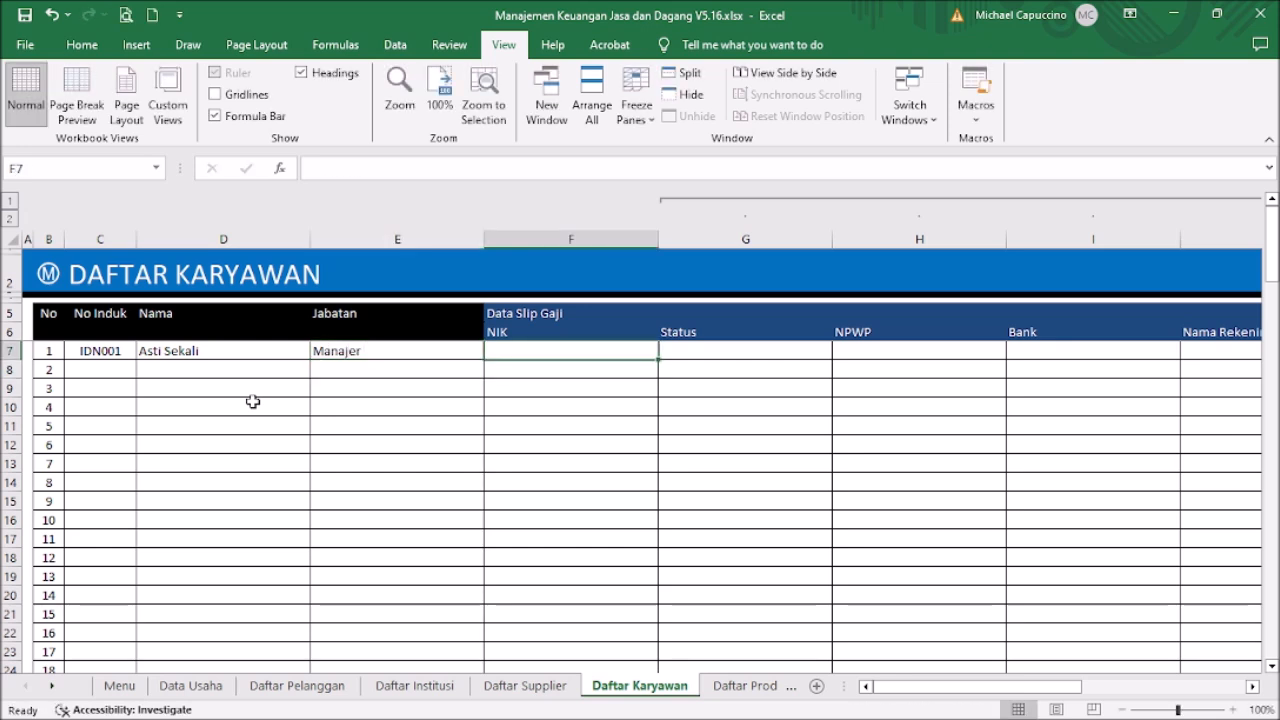
Examine the Data Slip Gaji columns of the employee list, from NIK across to the account details
key("Right")
key("Right")
key("Right")
key("Right")
key("Right")
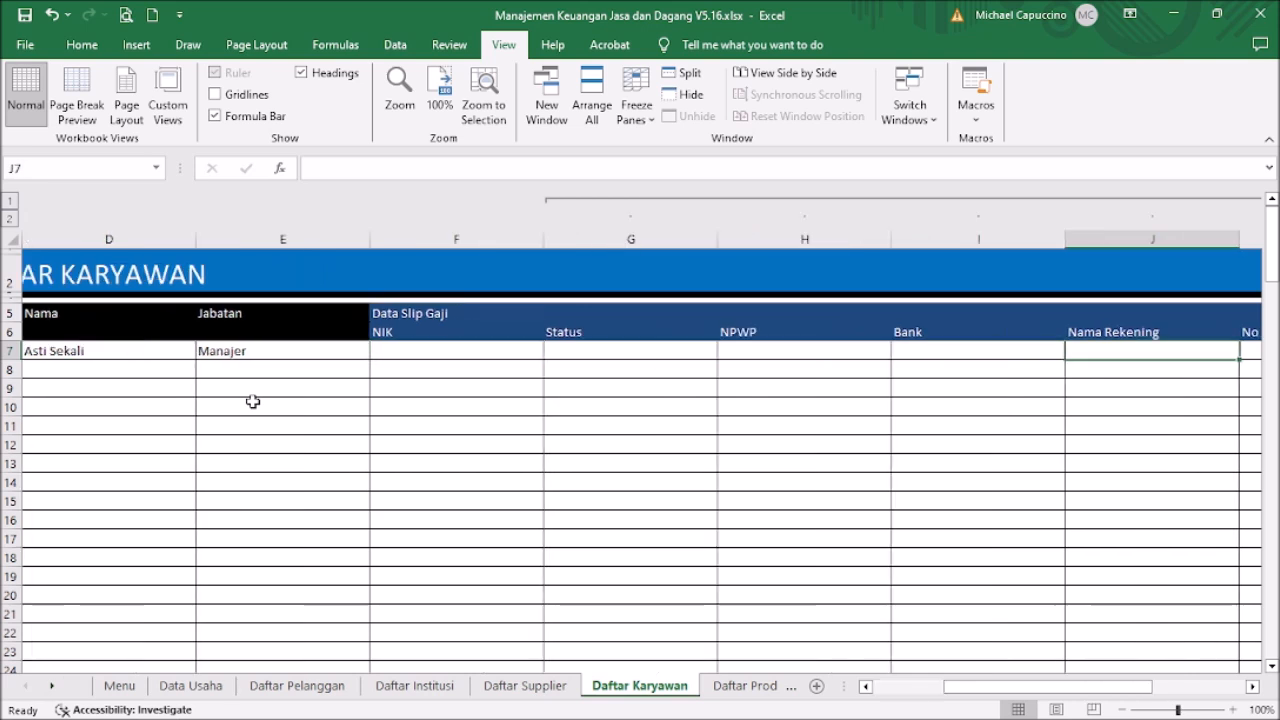
key("Left")
key("Left")
key("Left")
key("Left")
key("Left")
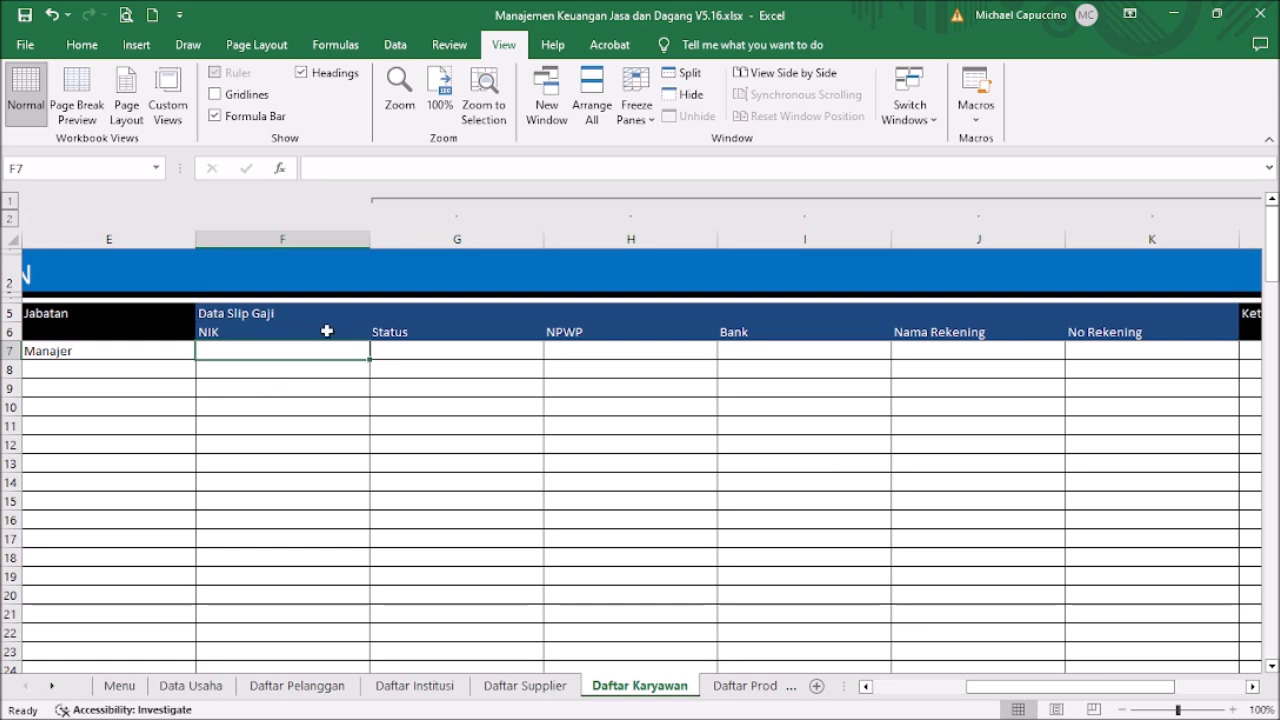
scroll(922, 697, "left", 3)
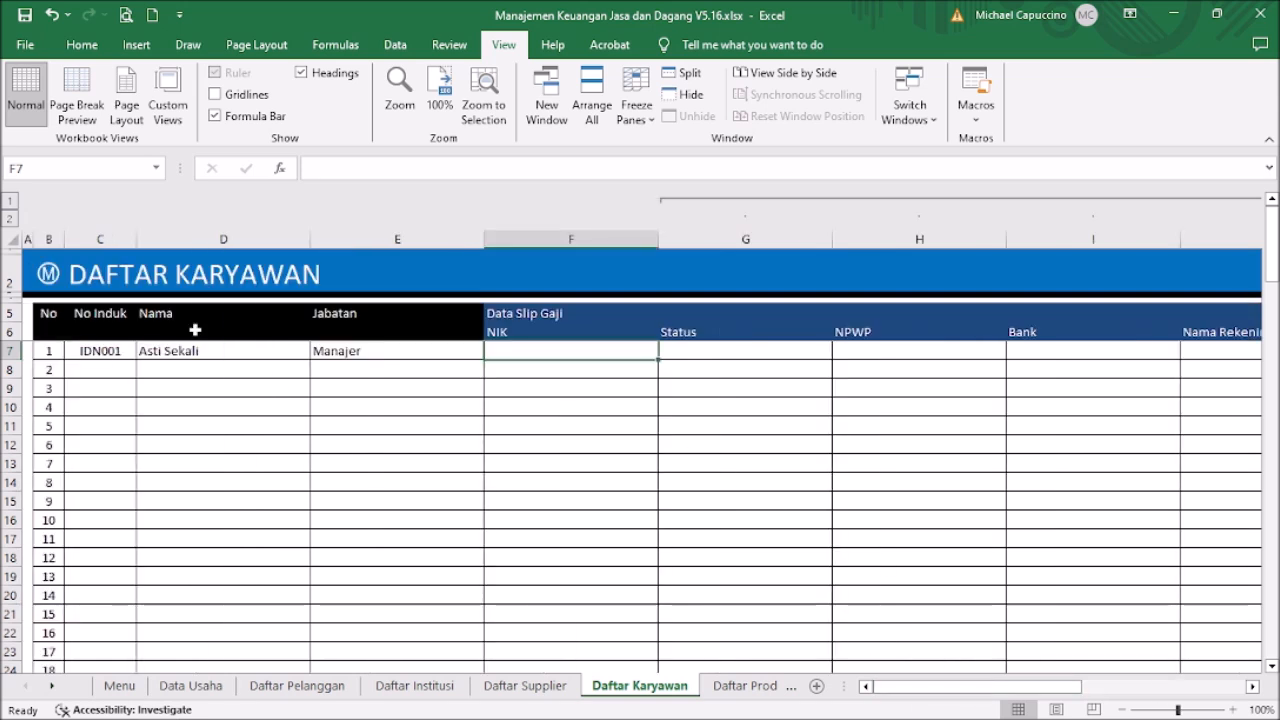
View the CETAK SLIP GAJI sheet from the main menu sheet and return to the menu sheet
left_click(56, 266)
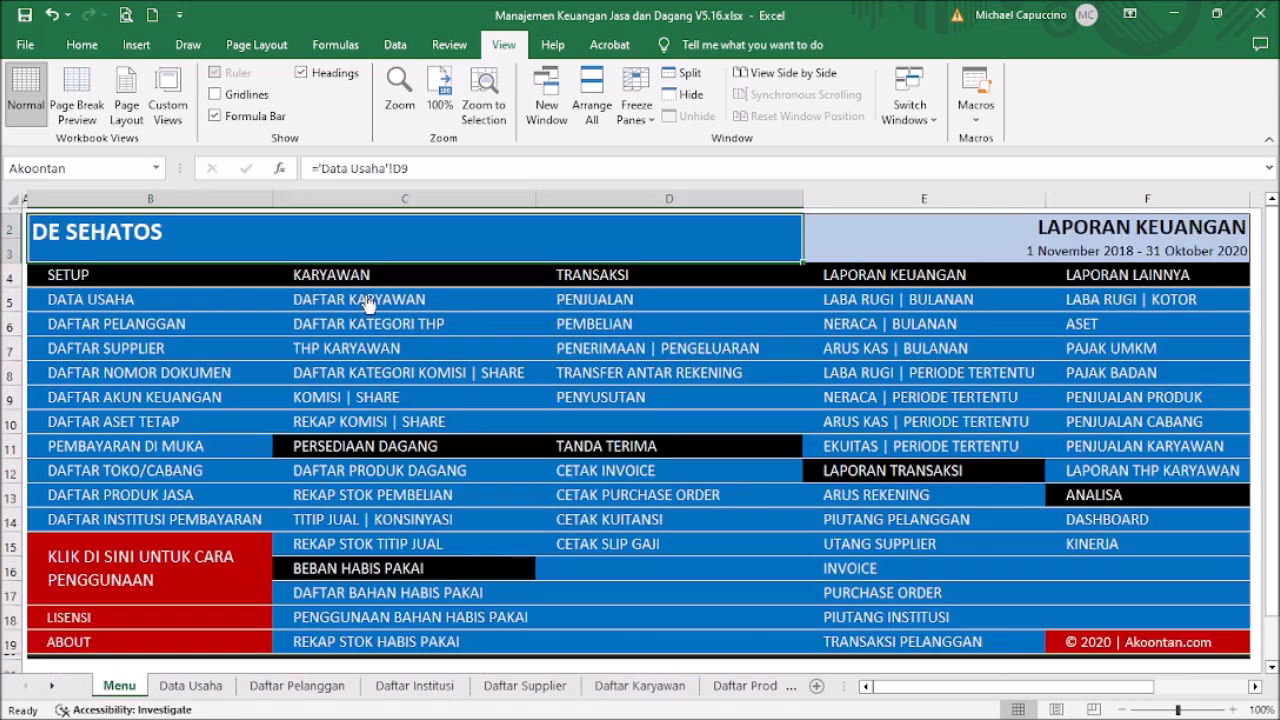
left_click(642, 552)
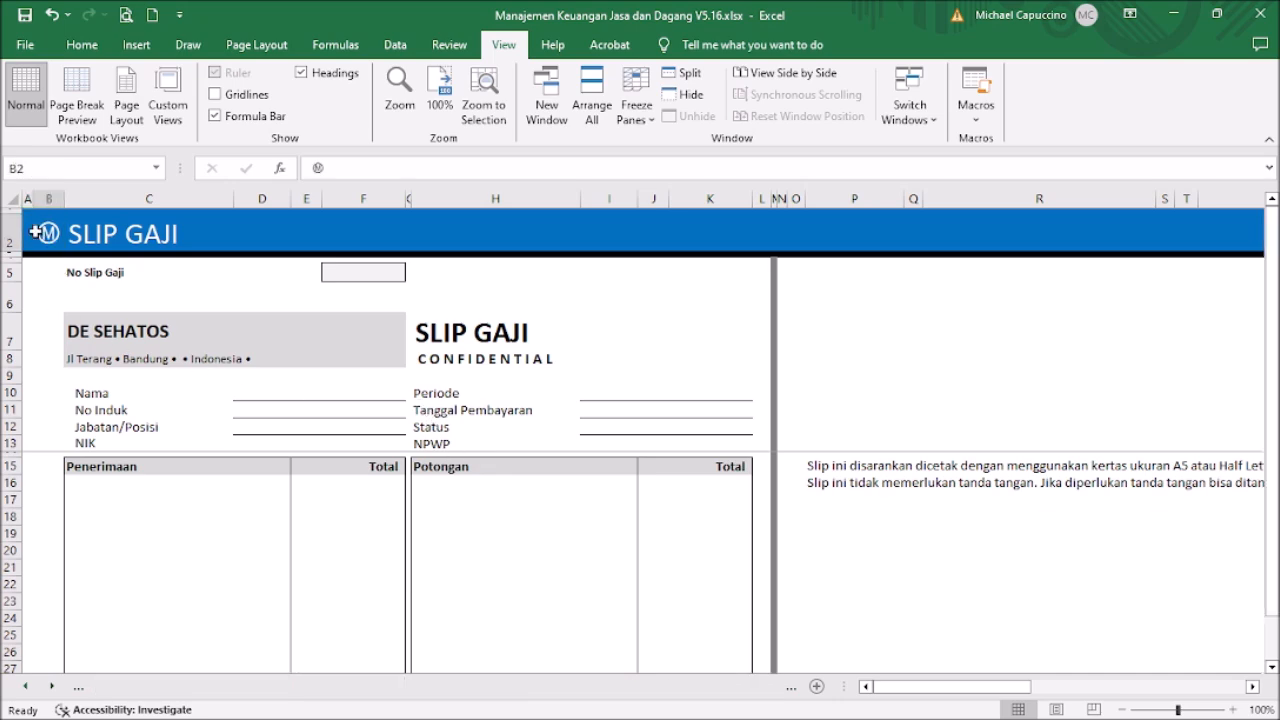
left_click(46, 238)
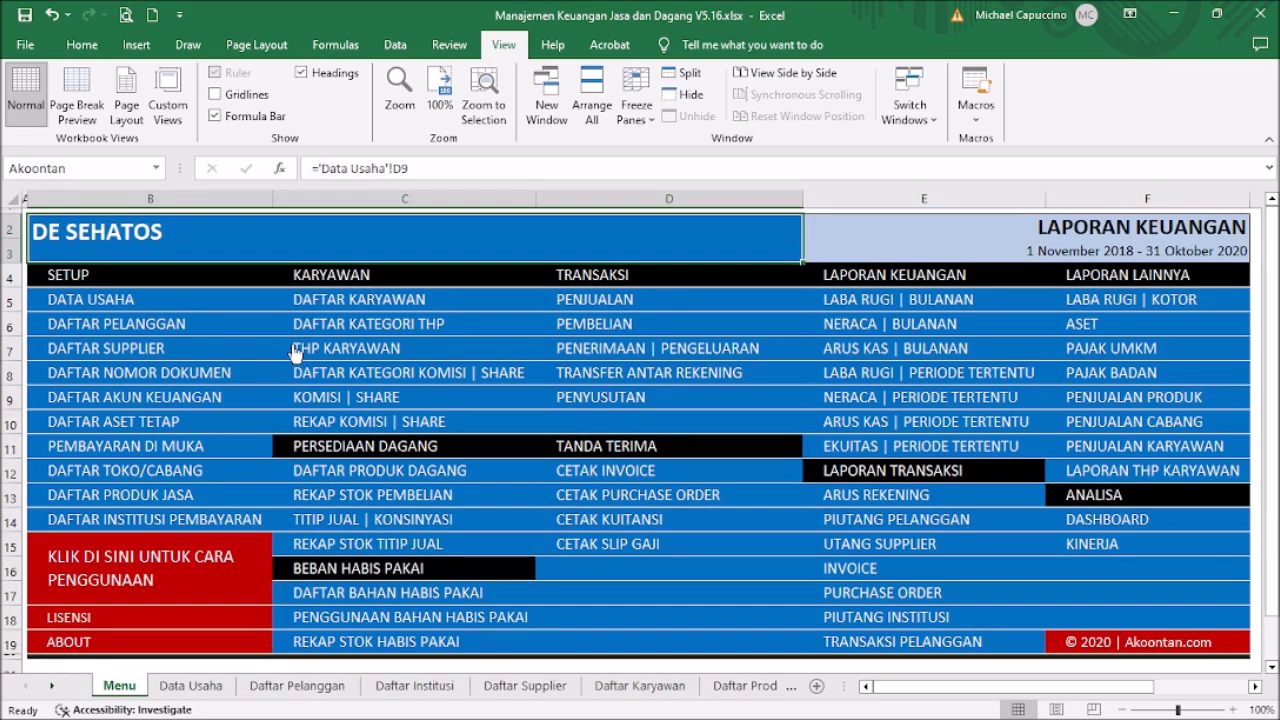
Reopen the DAFTAR KARYAWAN sheet and enter the first employee's national ID number in the NIK column
left_click(362, 301)
left_click(550, 350)
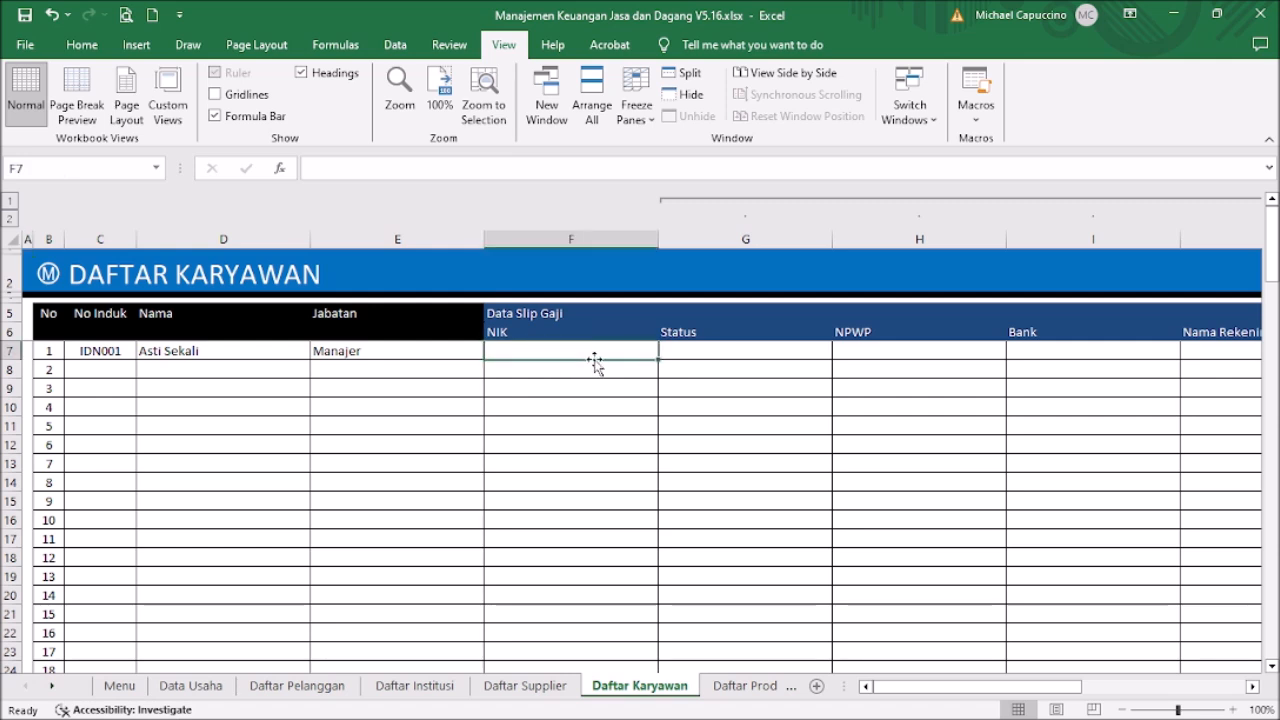
type("8499944")
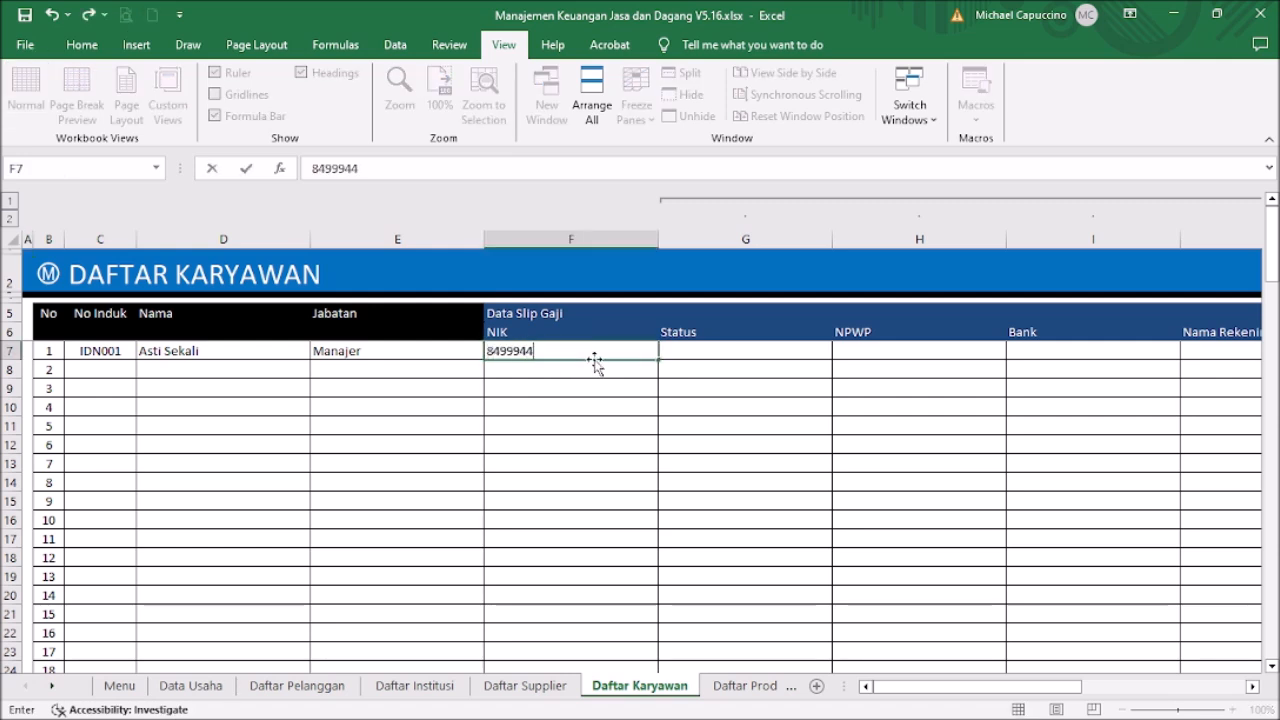
key("Tab")
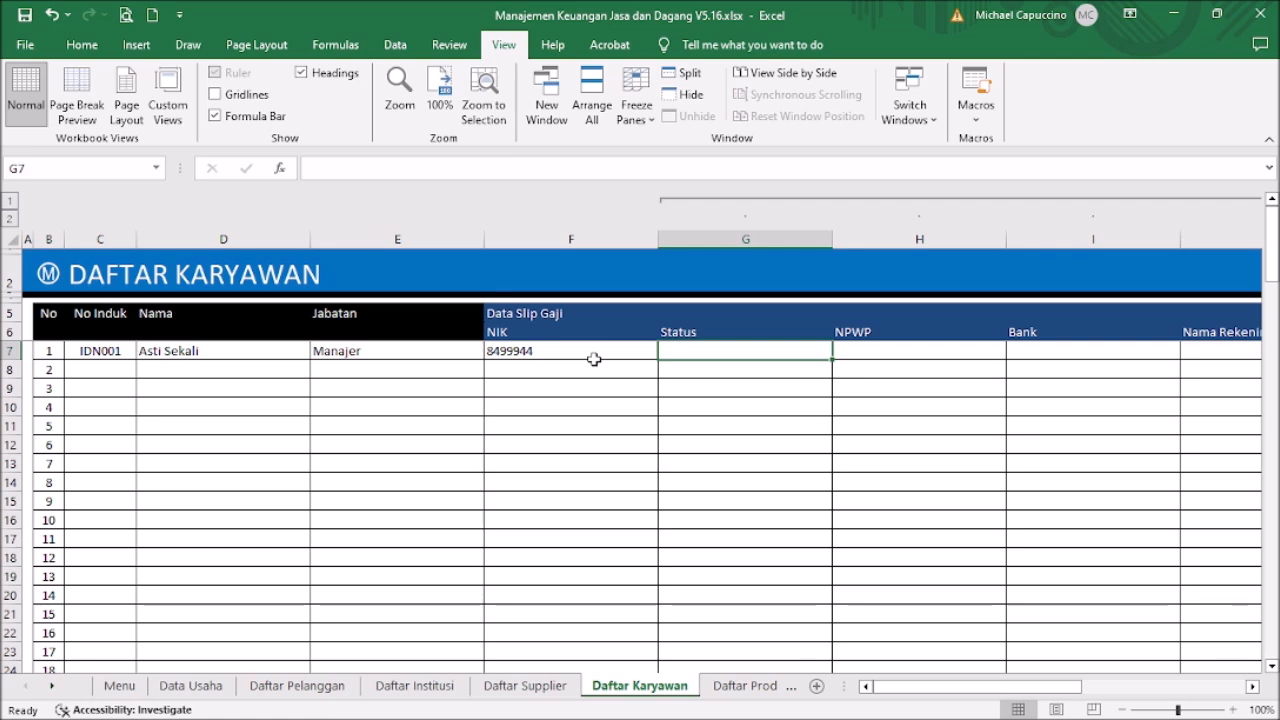
Set the first employee's Status to Kawin
type("Men")
type("i")
key("BackSpace")
key("BackSpace")
key("BackSpace")
type("Kawi")
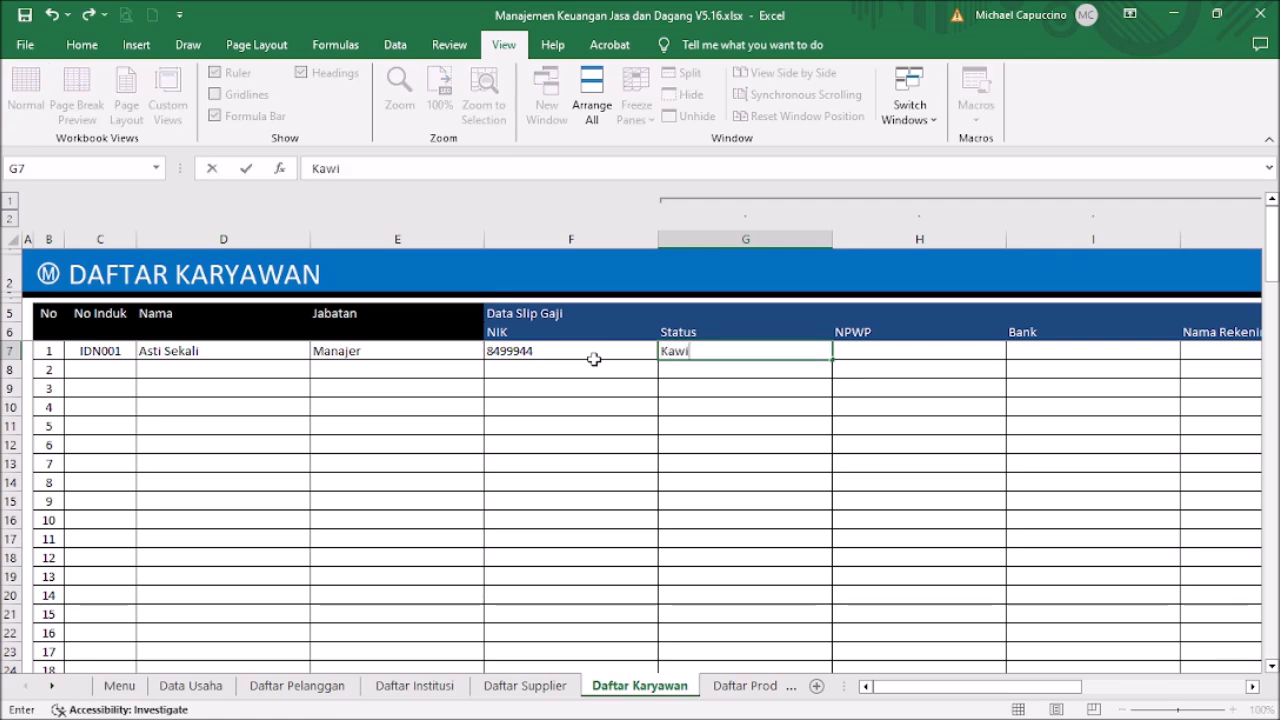
key("Return")
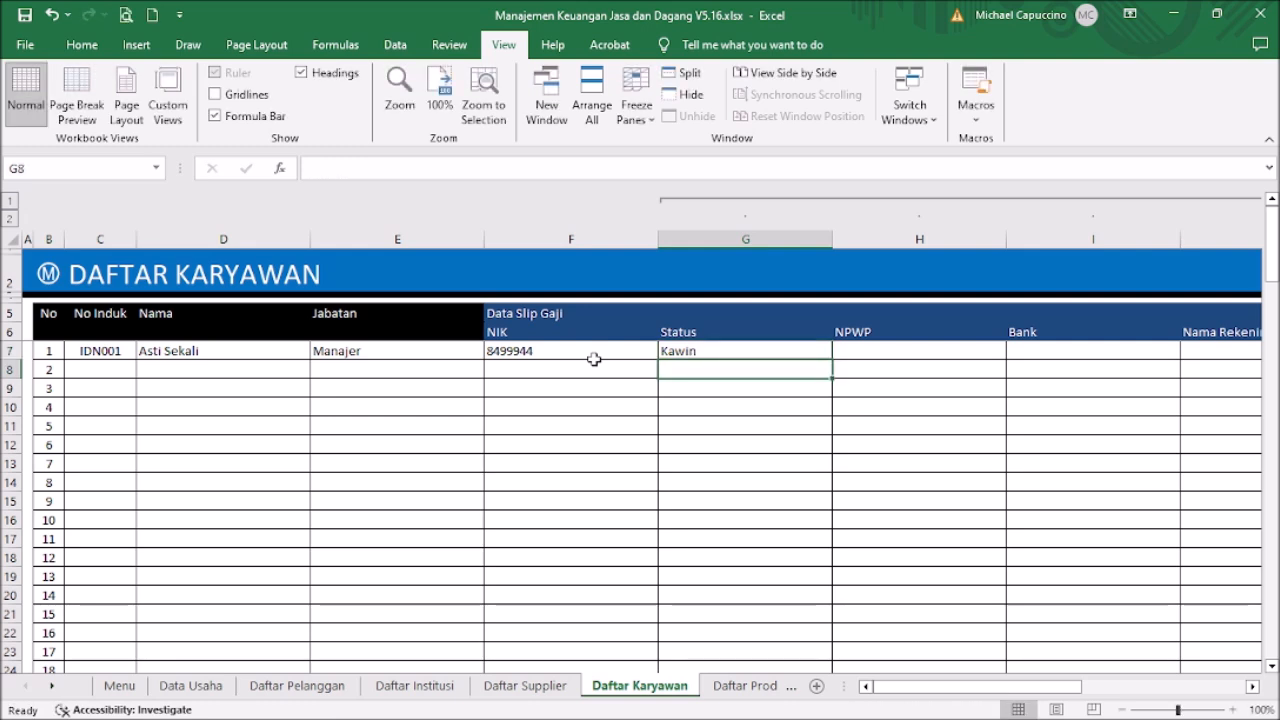
Enter the first employee's tax number in the NPWP column
key("Up")
key("Right")
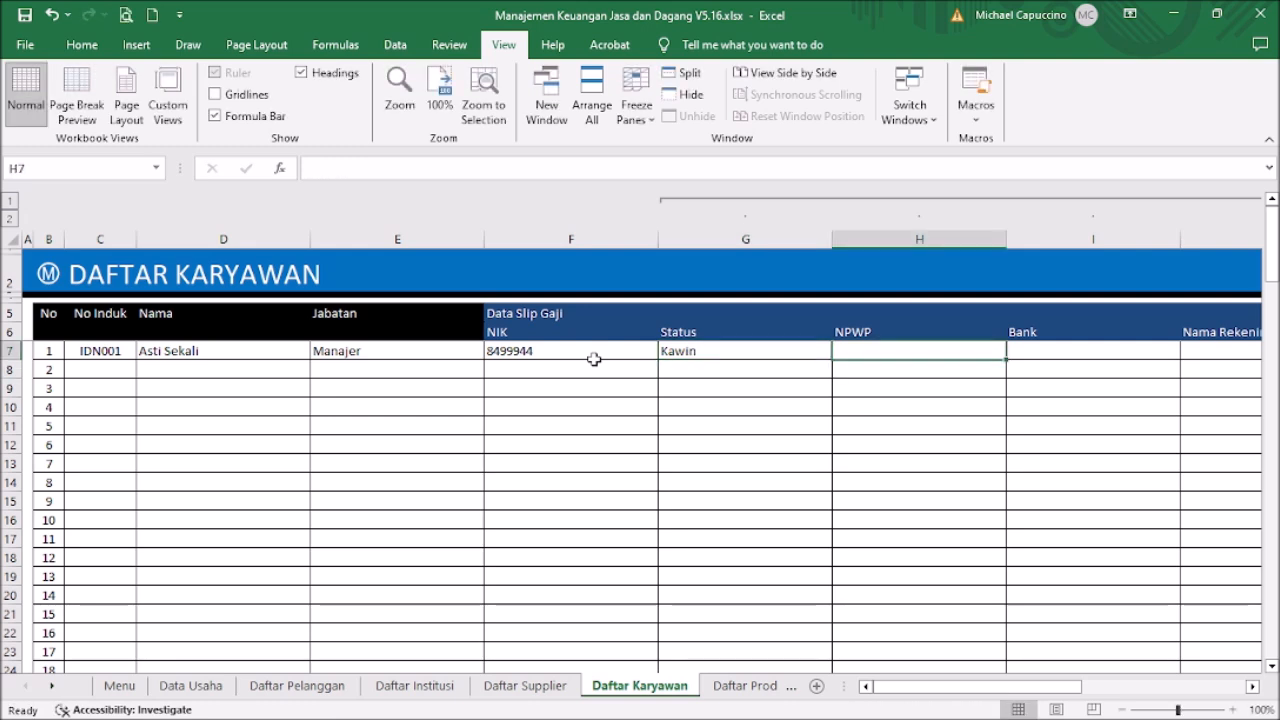
key("Right")
key("Right")
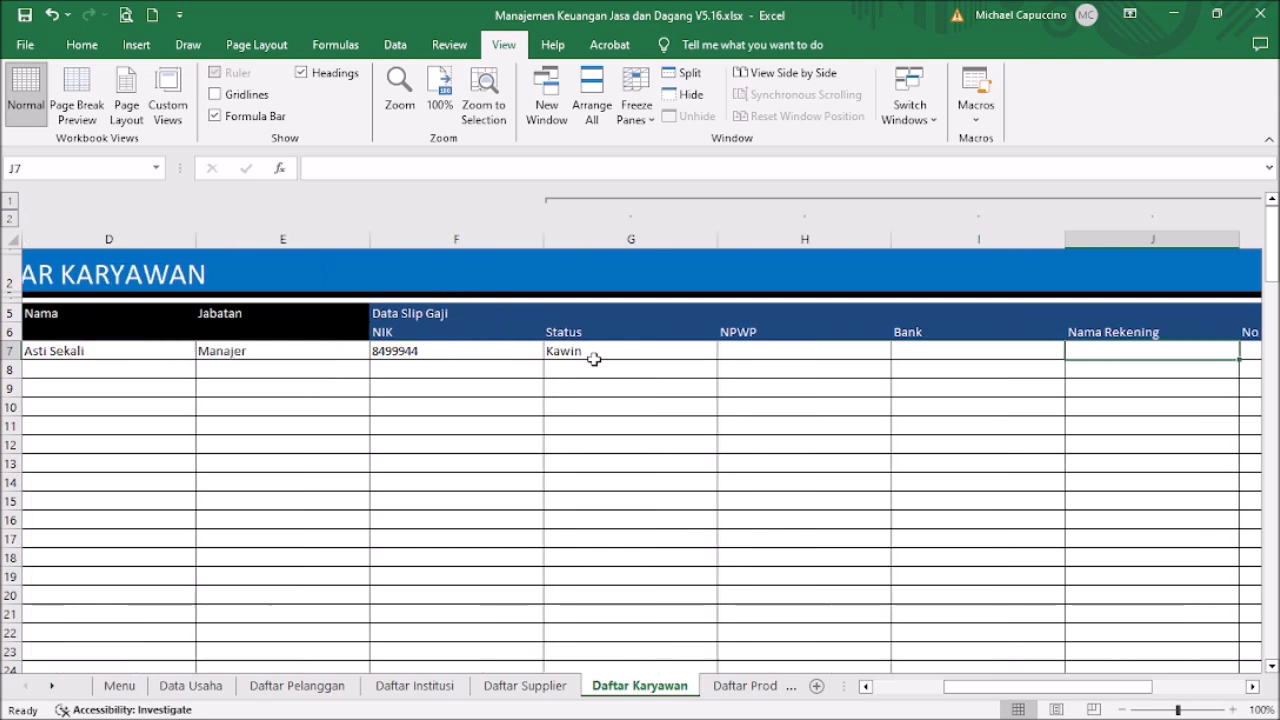
key("Left")
key("Left")
key("Left")
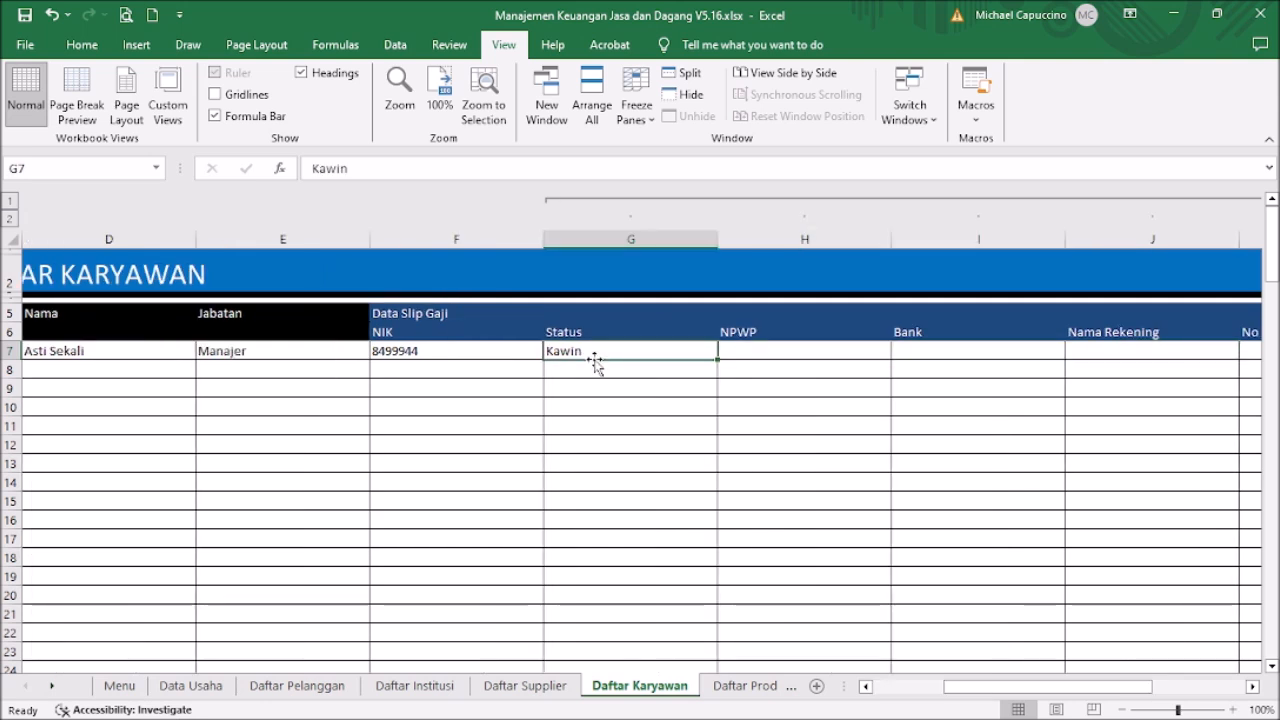
key("Right")
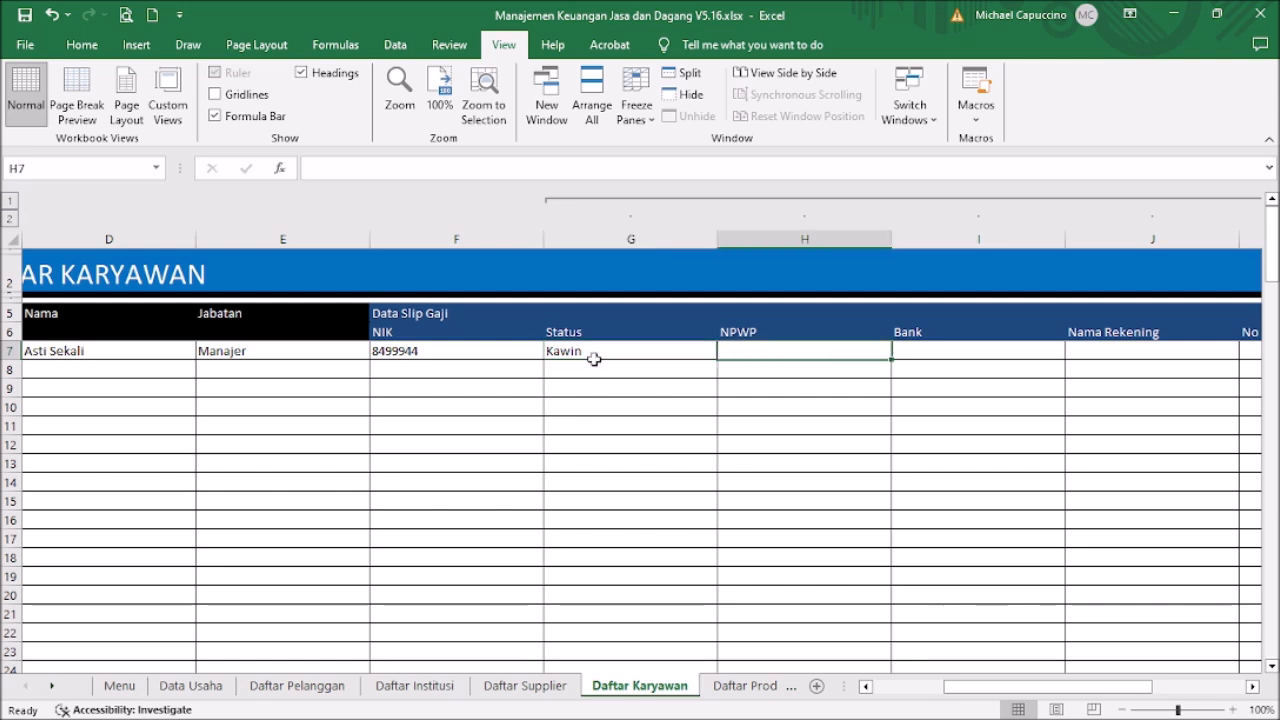
type("949994")
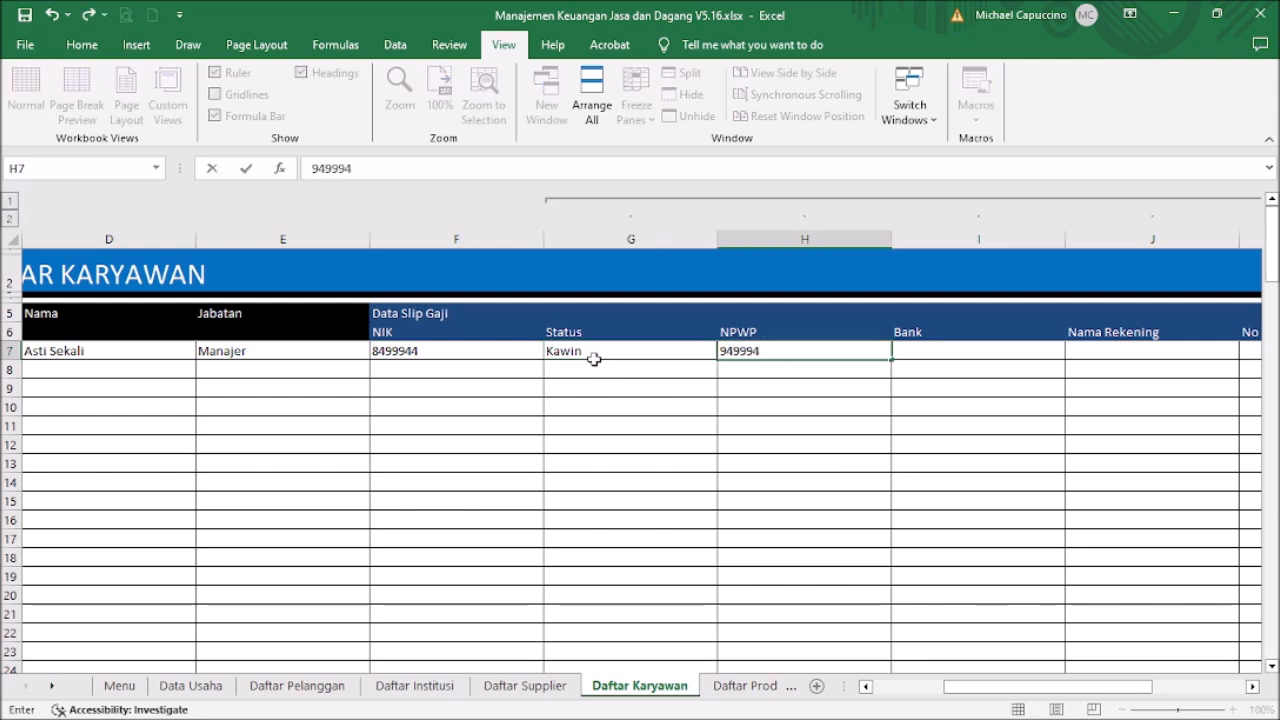
Set the first employee's Bank to BCA
key("Right")
key("Right")
key("Right")
key("Left")
key("Left")
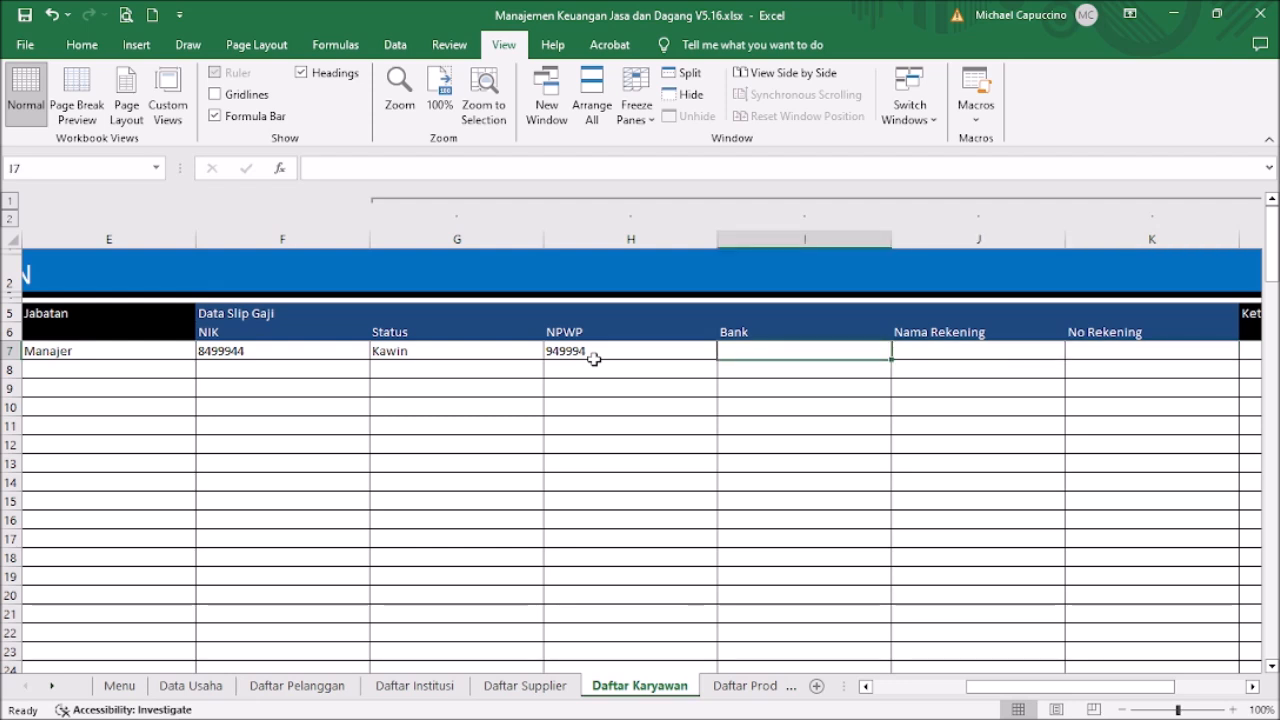
type("BCA")
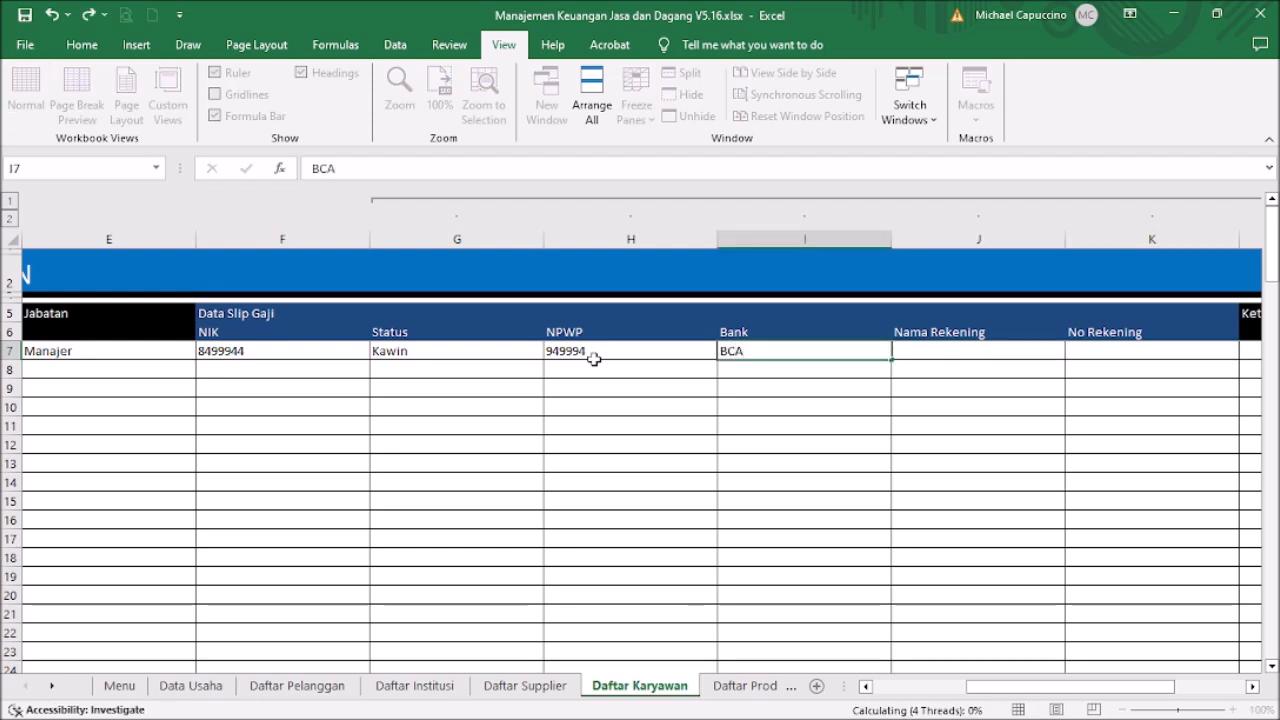
key("Right")
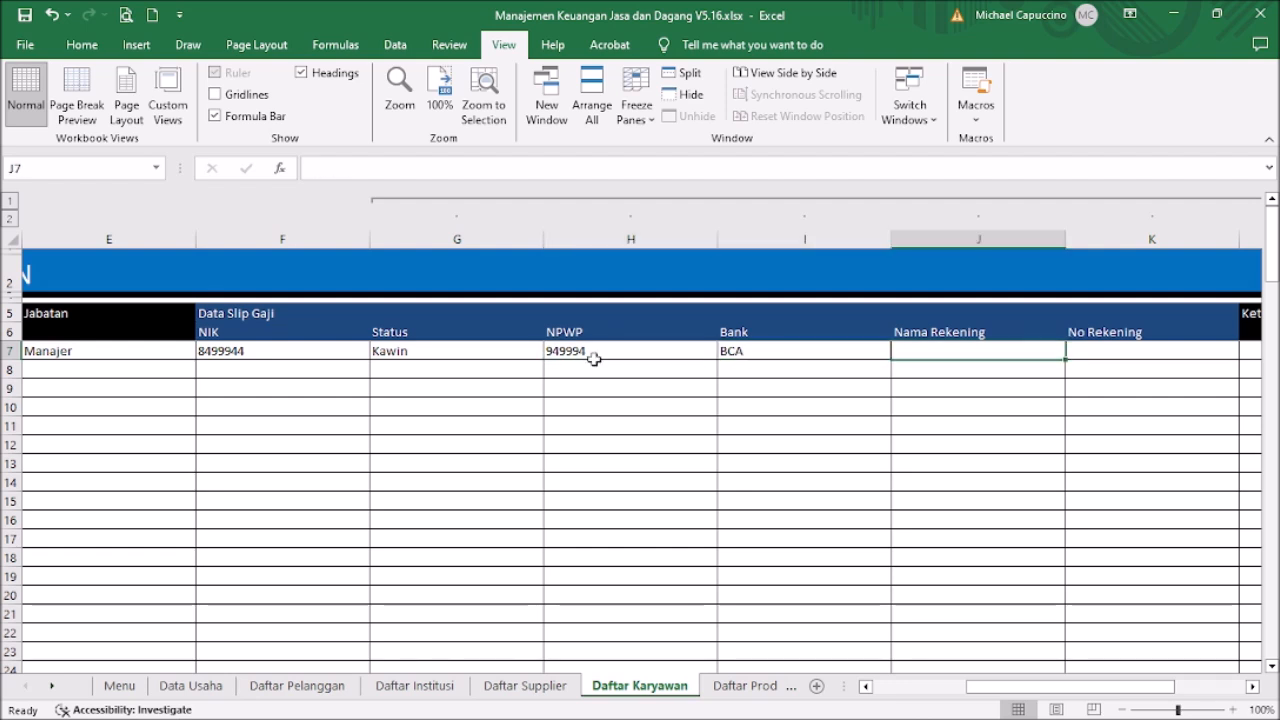
Enter the account holder's name under Nama Rekening and the bank account number under No Rekening for the first employee
type("ss")
type("ti")
key("Right")
type("383883")
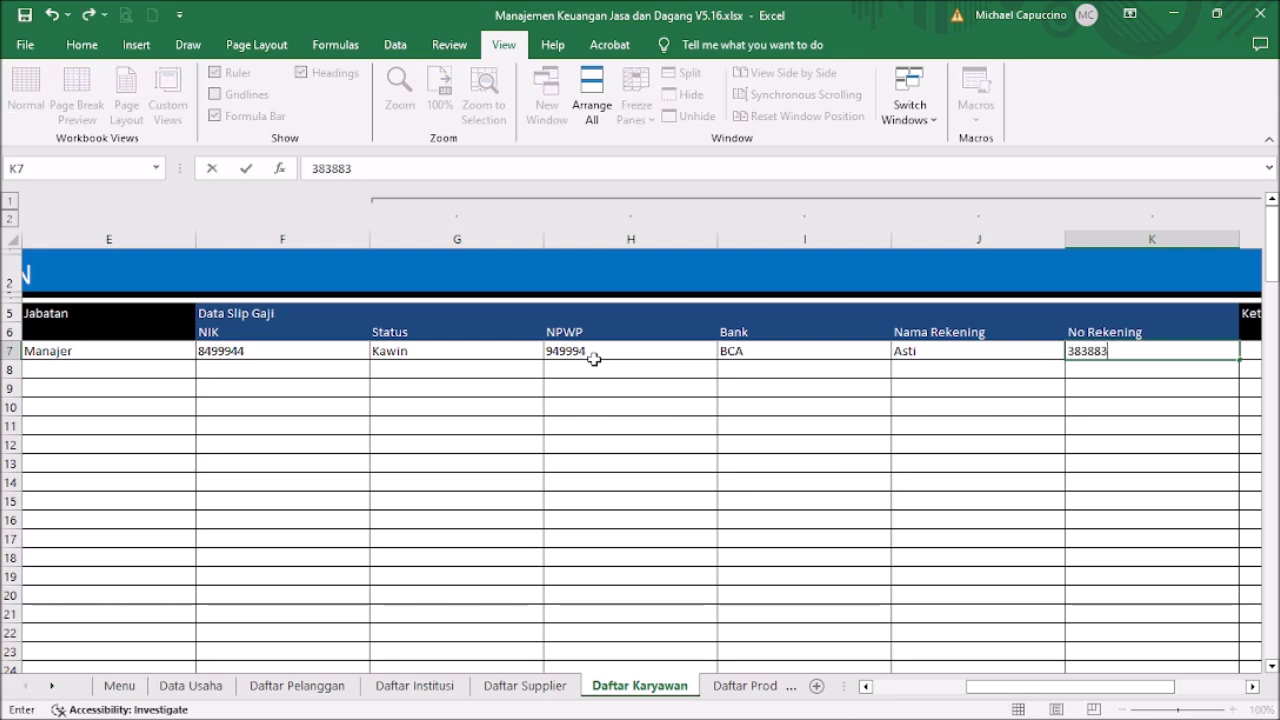
key("Return")
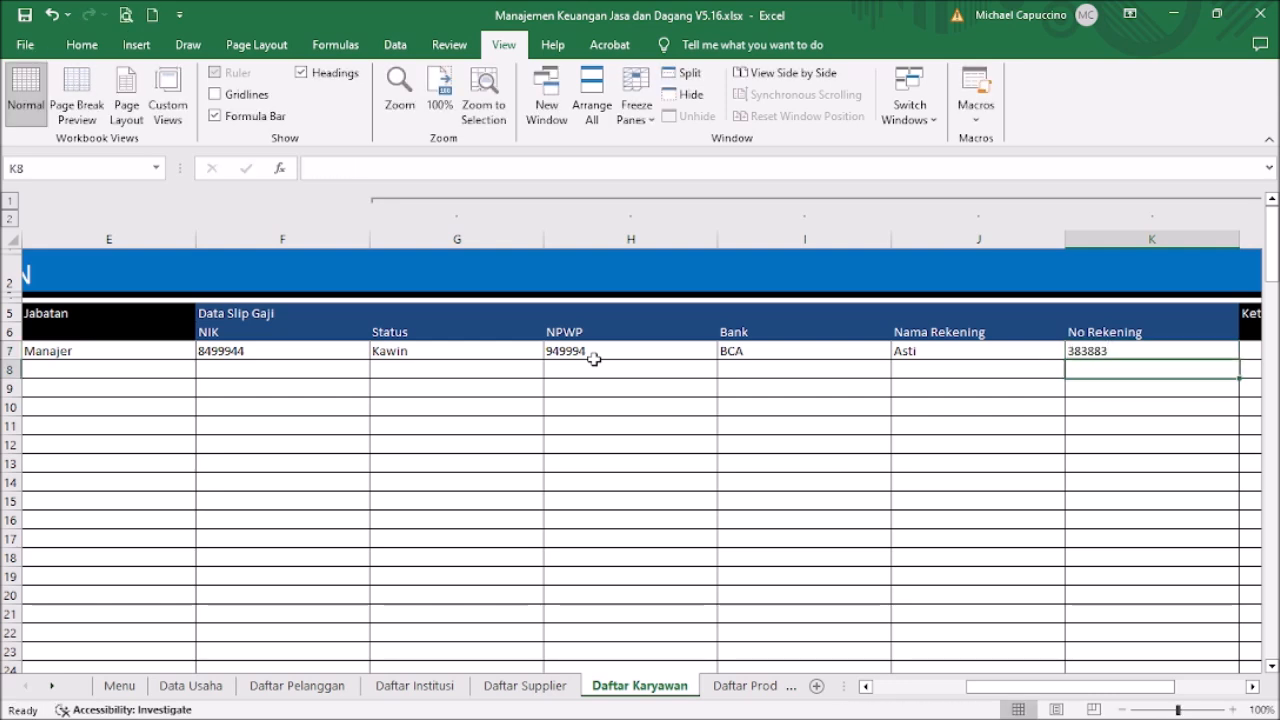
Return to the menu sheet, go to CETAK SLIP GAJI and open the list of choices for No Slip Gaji
left_click(890, 687)
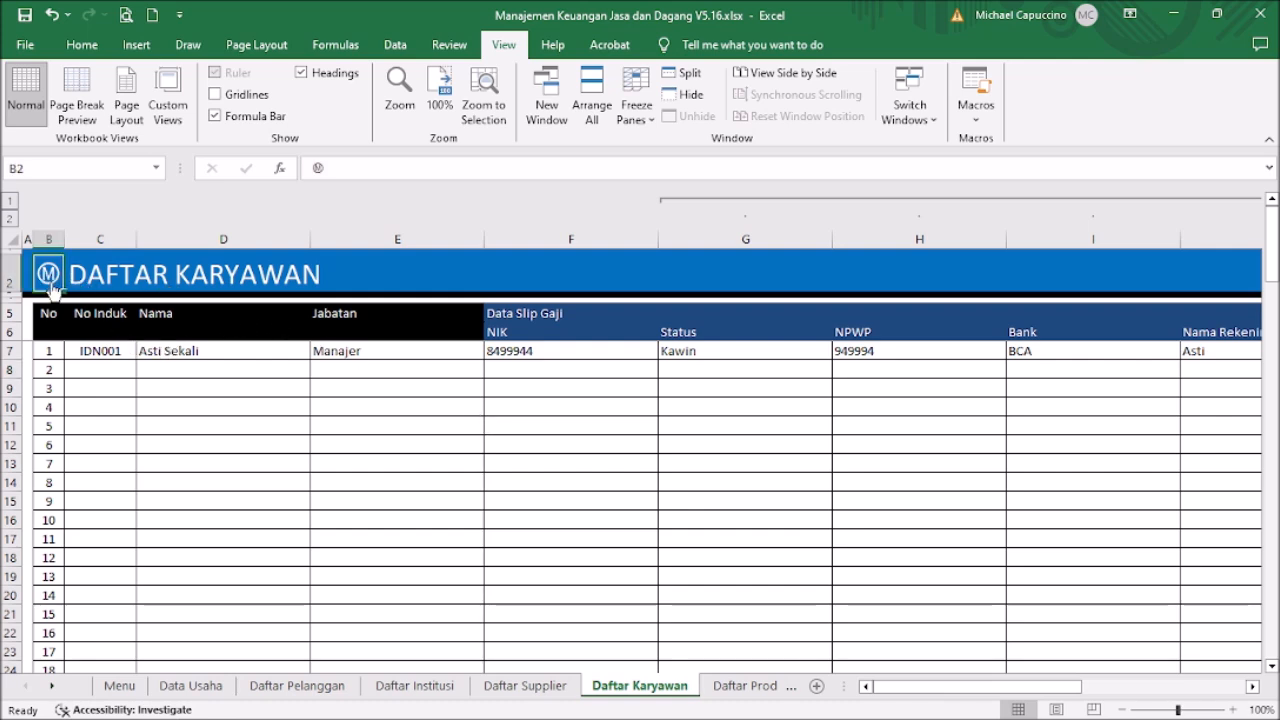
left_click(48, 276)
left_click(652, 548)
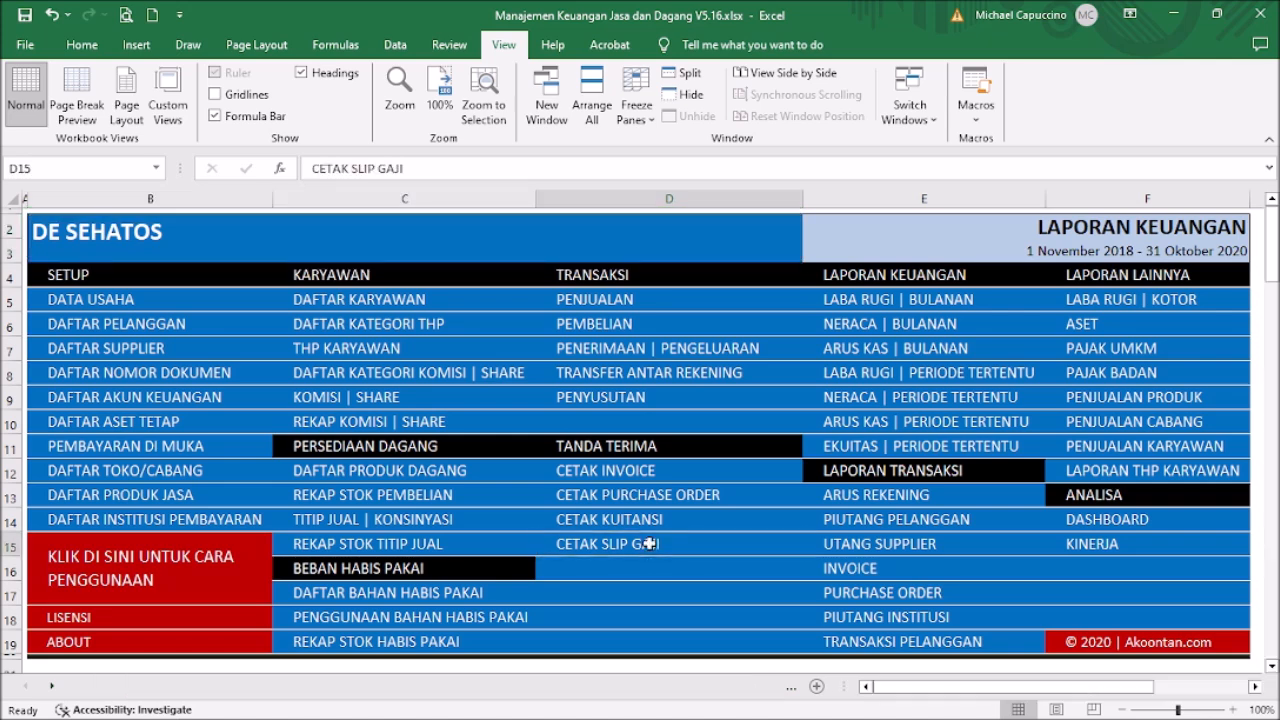
left_click(349, 268)
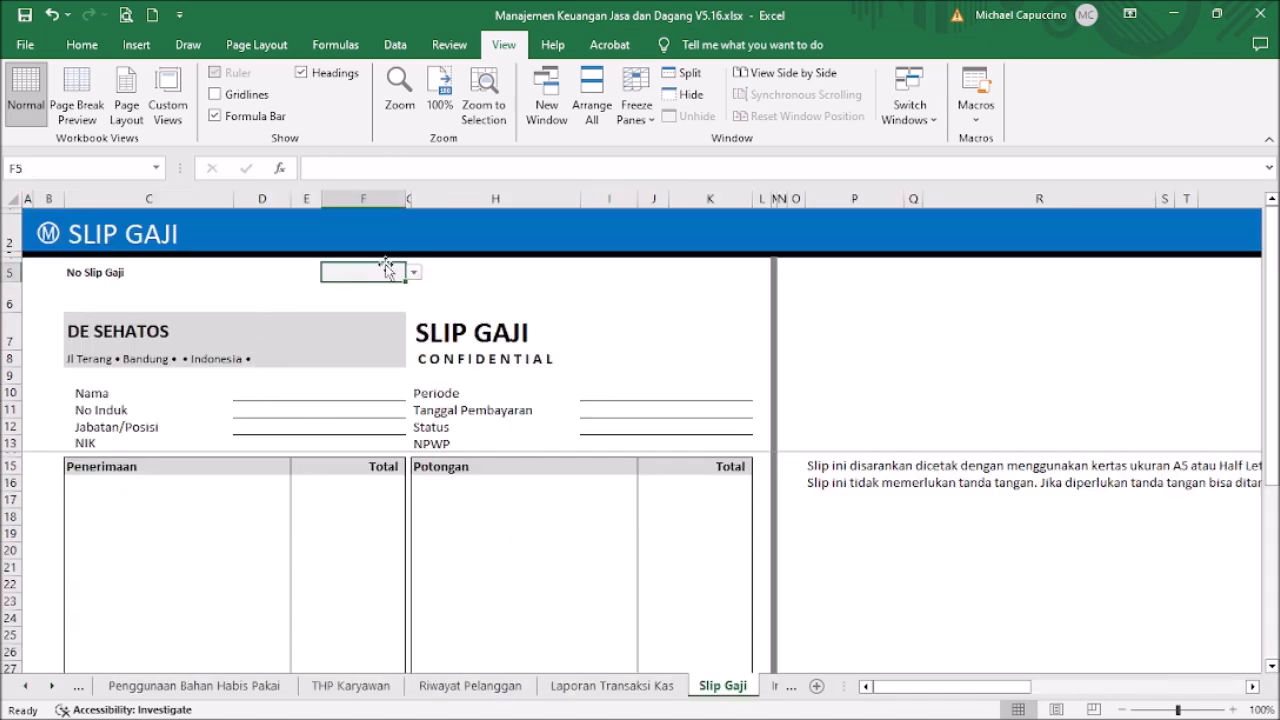
left_click(413, 272)
left_click(413, 275)
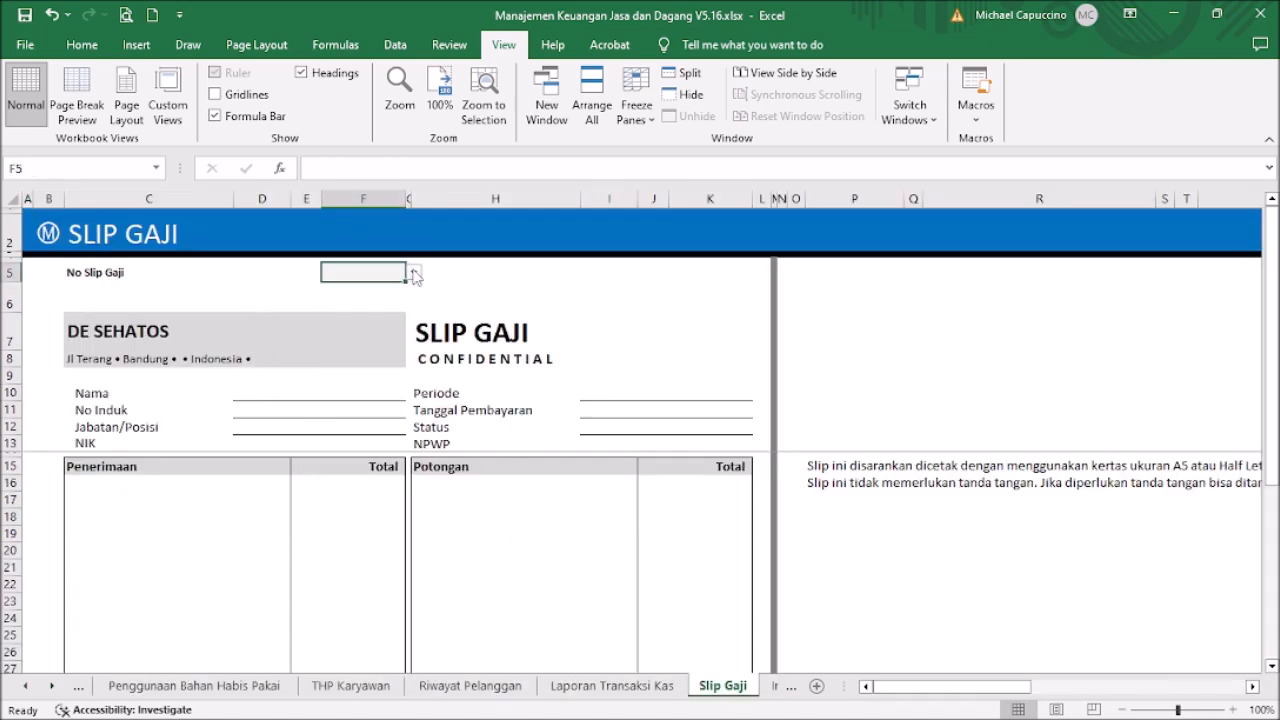
Open DAFTAR KARYAWAN from the menu sheet, then collapse and re-expand the grouped Data Slip Gaji columns G to K
left_click(47, 233)
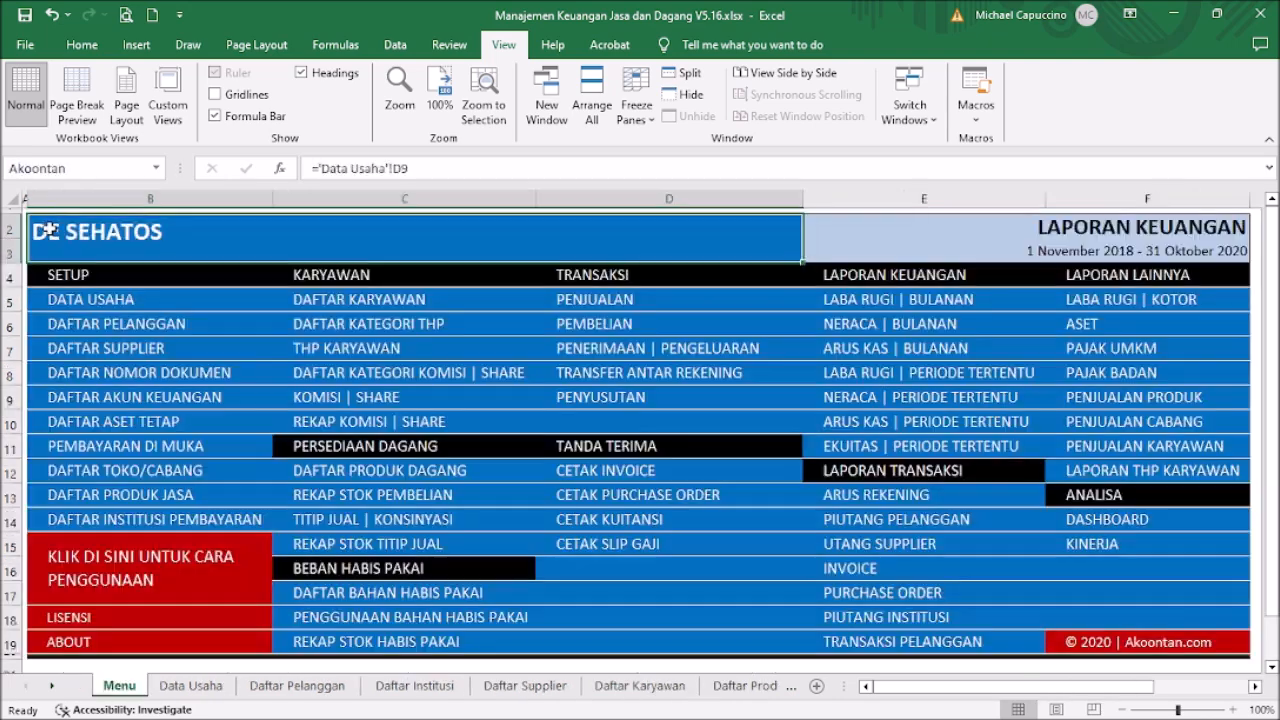
left_click(388, 305)
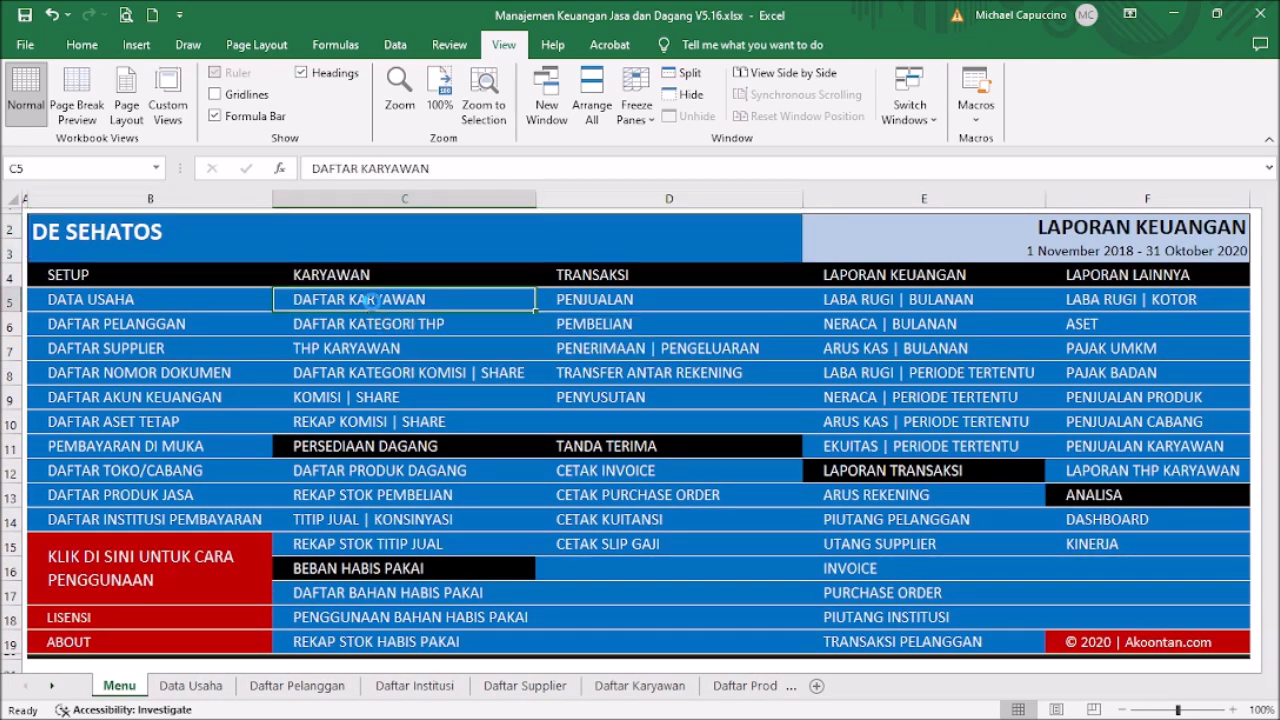
left_click_drag(965, 689, 1079, 693)
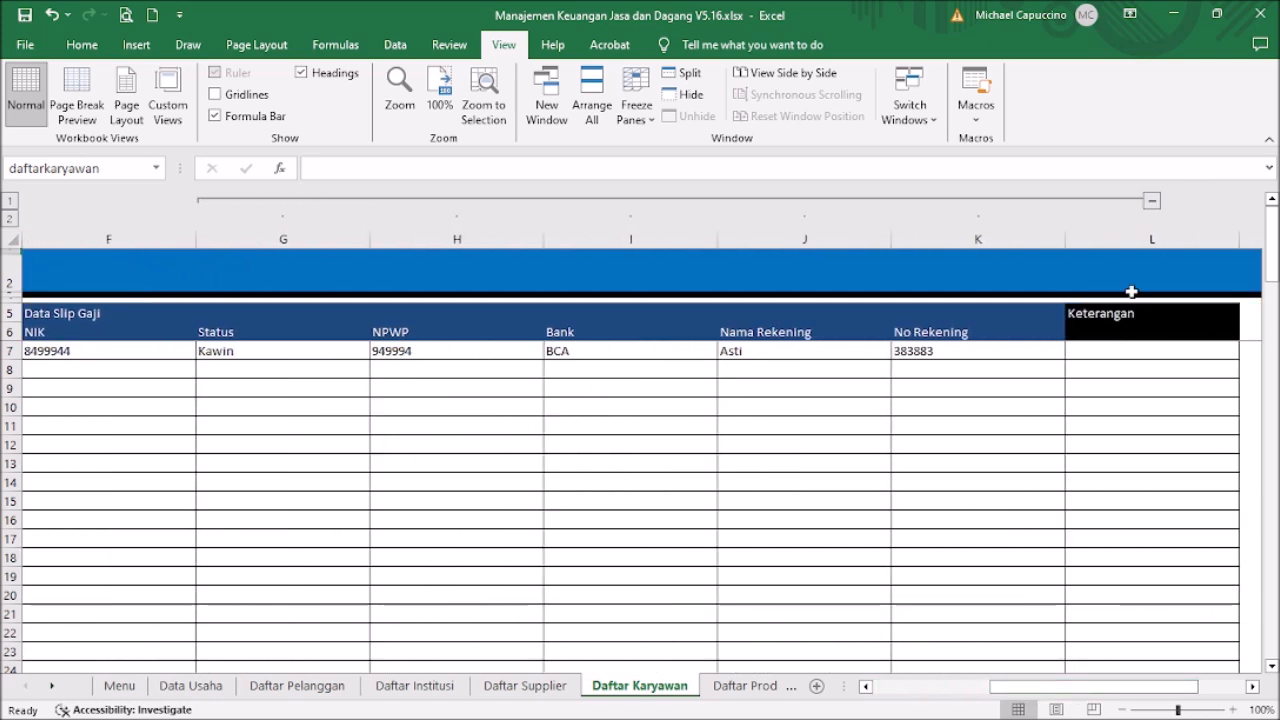
left_click(1152, 201)
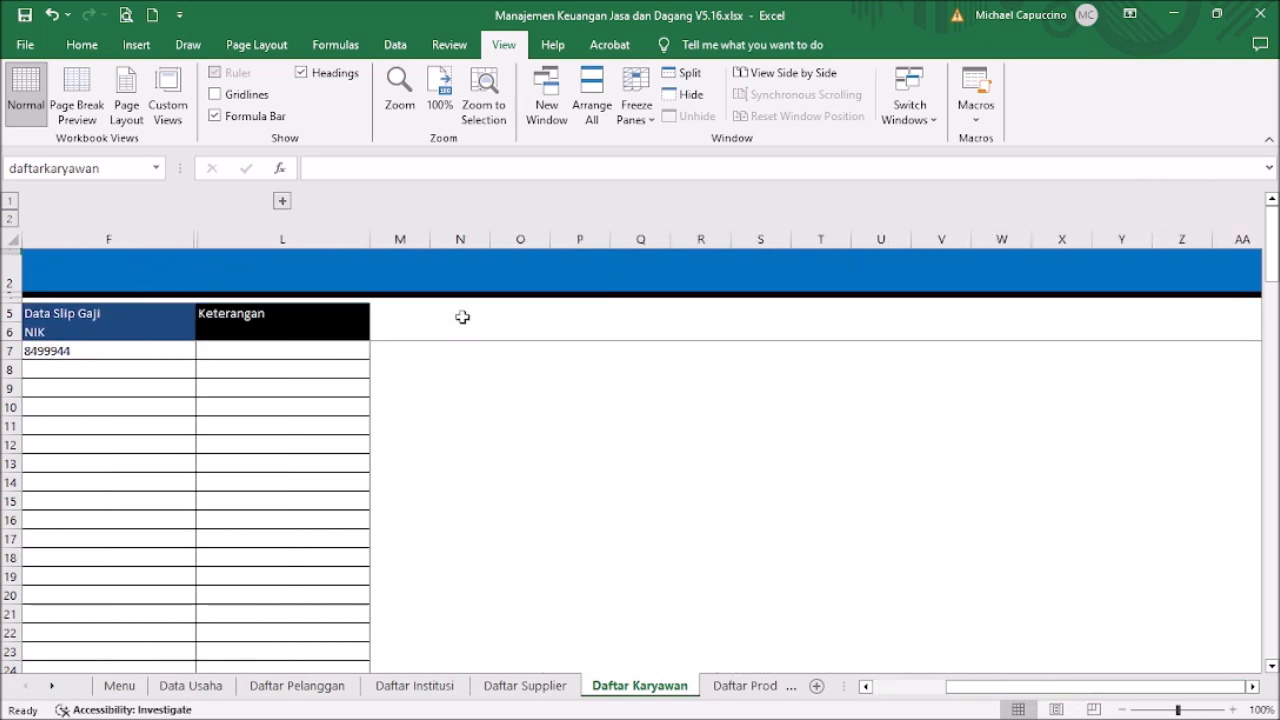
left_click_drag(963, 691, 850, 686)
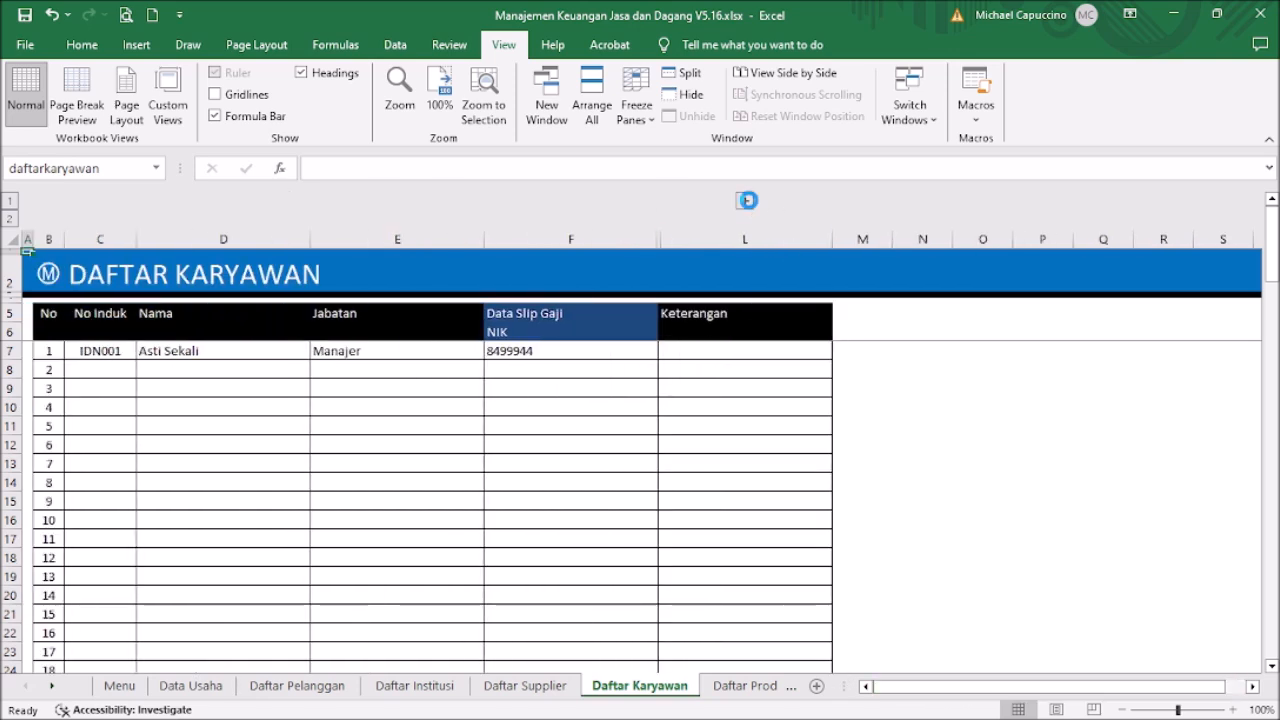
left_click(746, 203)
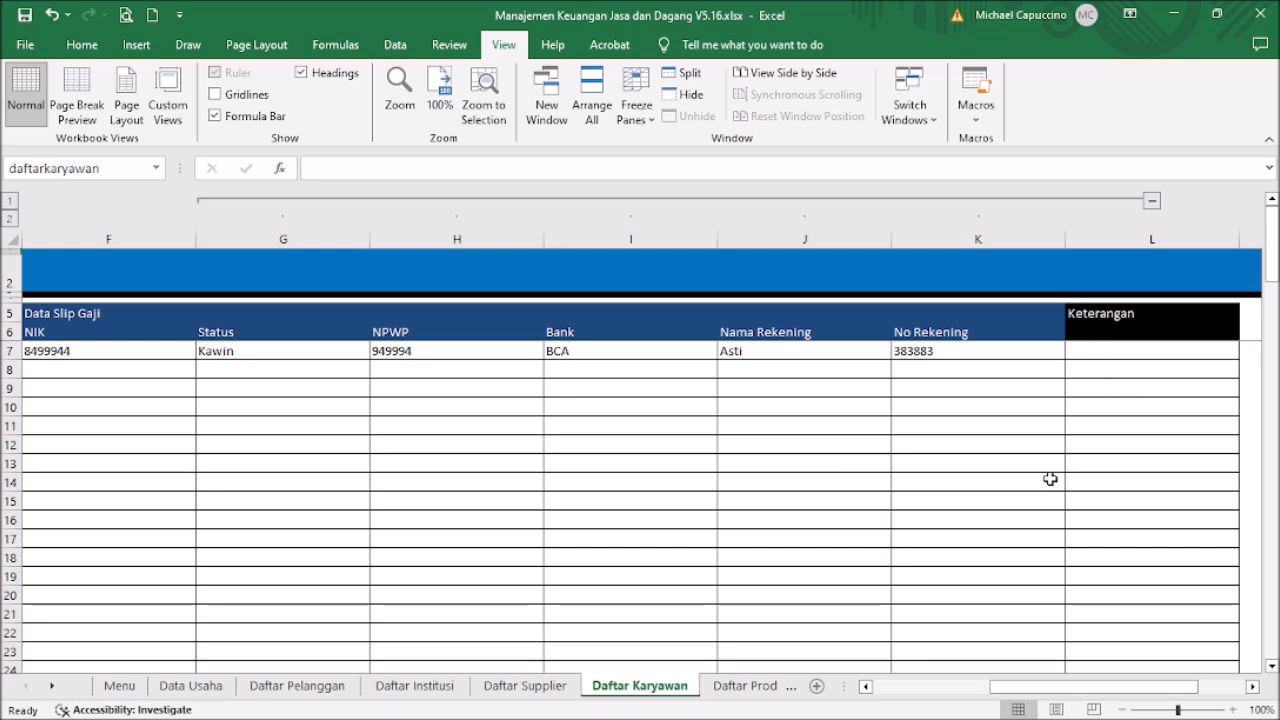
Examine the area beyond the Keterangan column by selecting columns M to Q, and return to the start of the employee table
left_click_drag(1057, 688, 1154, 688)
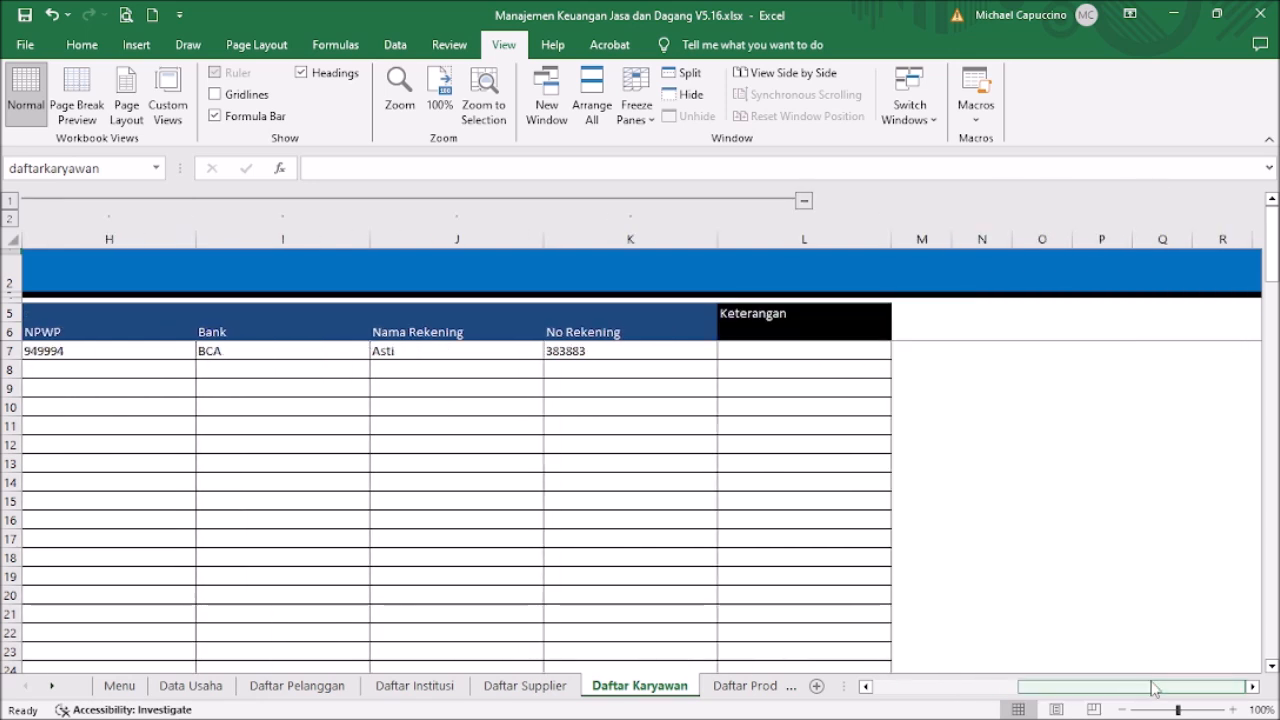
left_click_drag(921, 233, 1163, 246)
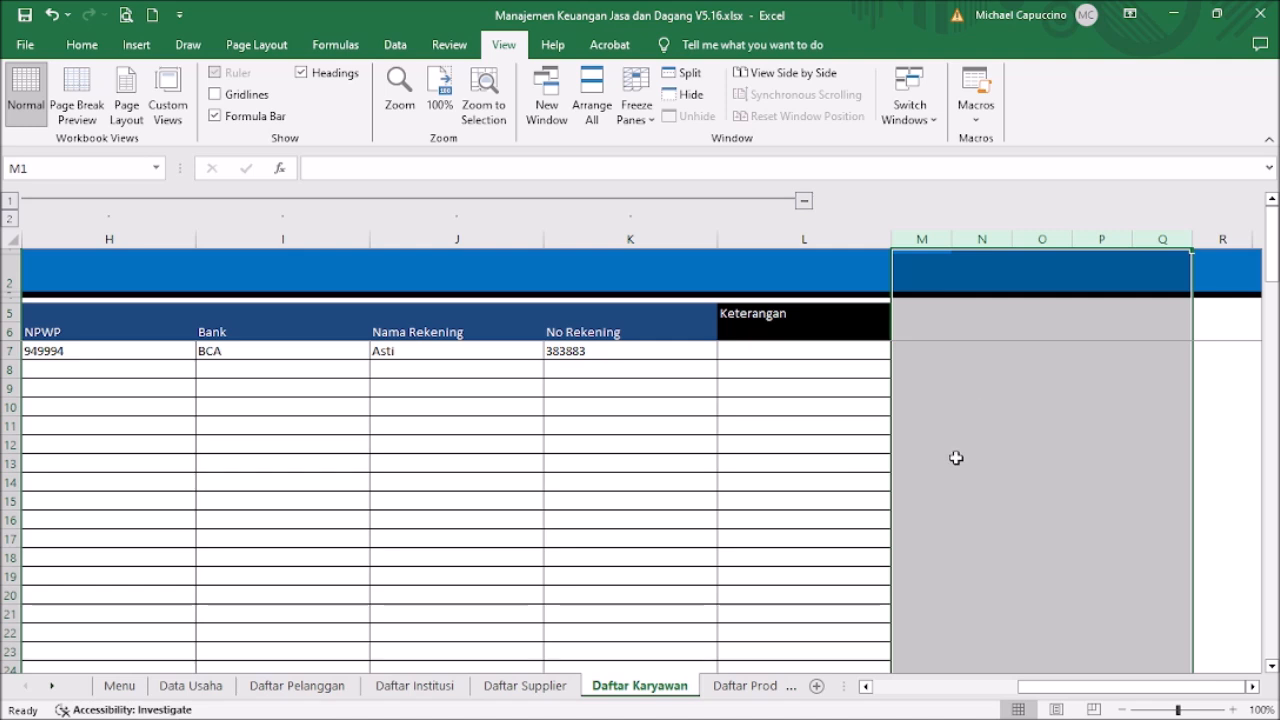
left_click(900, 688)
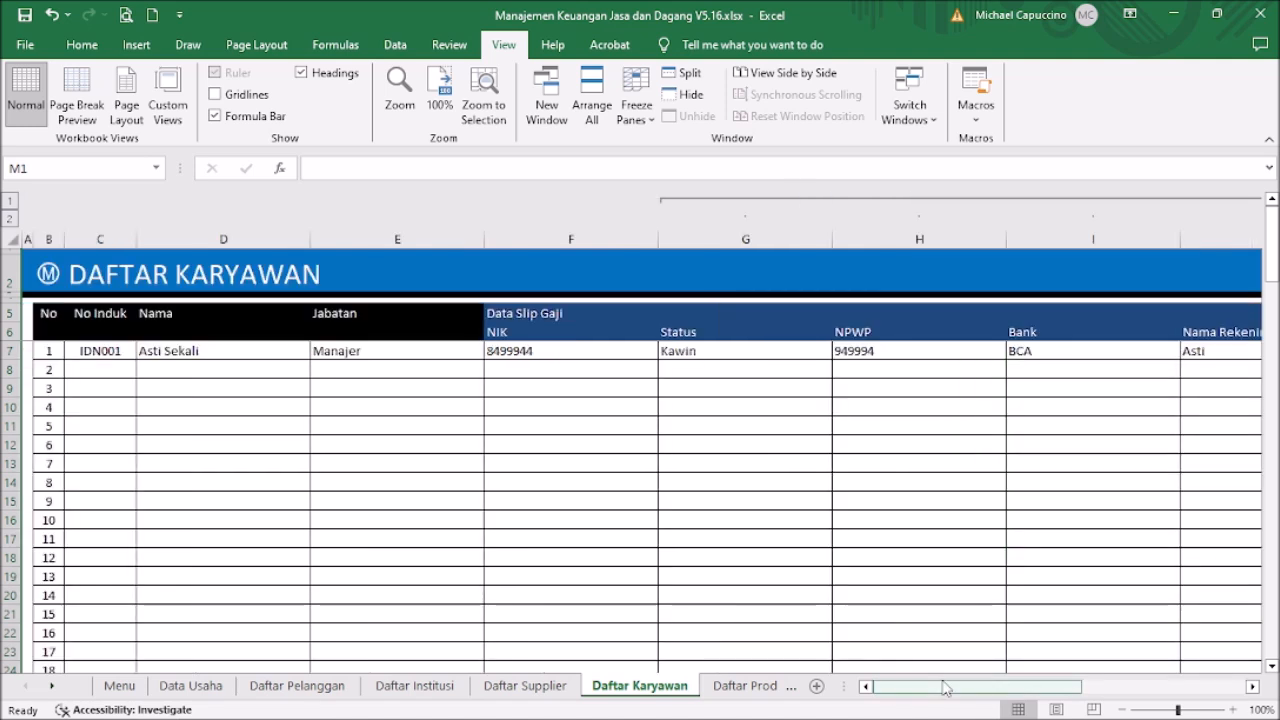
left_click(880, 562)
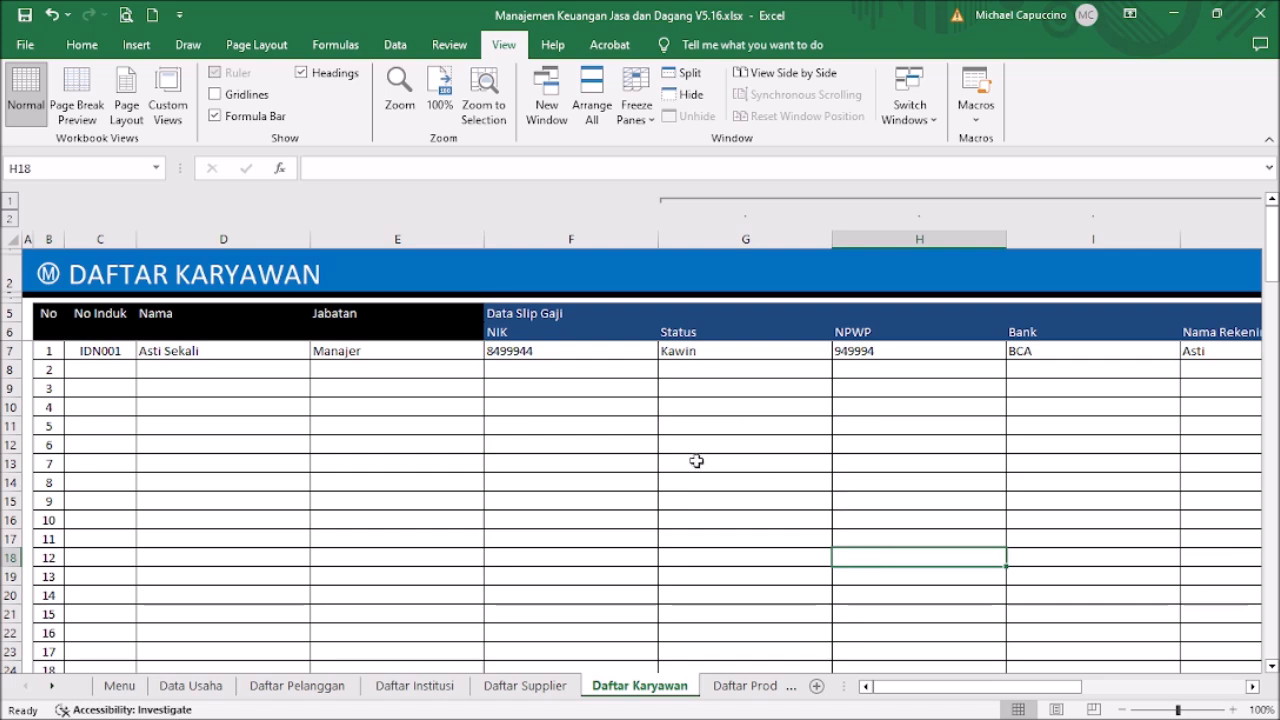
Reopen DAFTAR KARYAWAN through the menu sheet and view the employee table down to row number 100
left_click(47, 280)
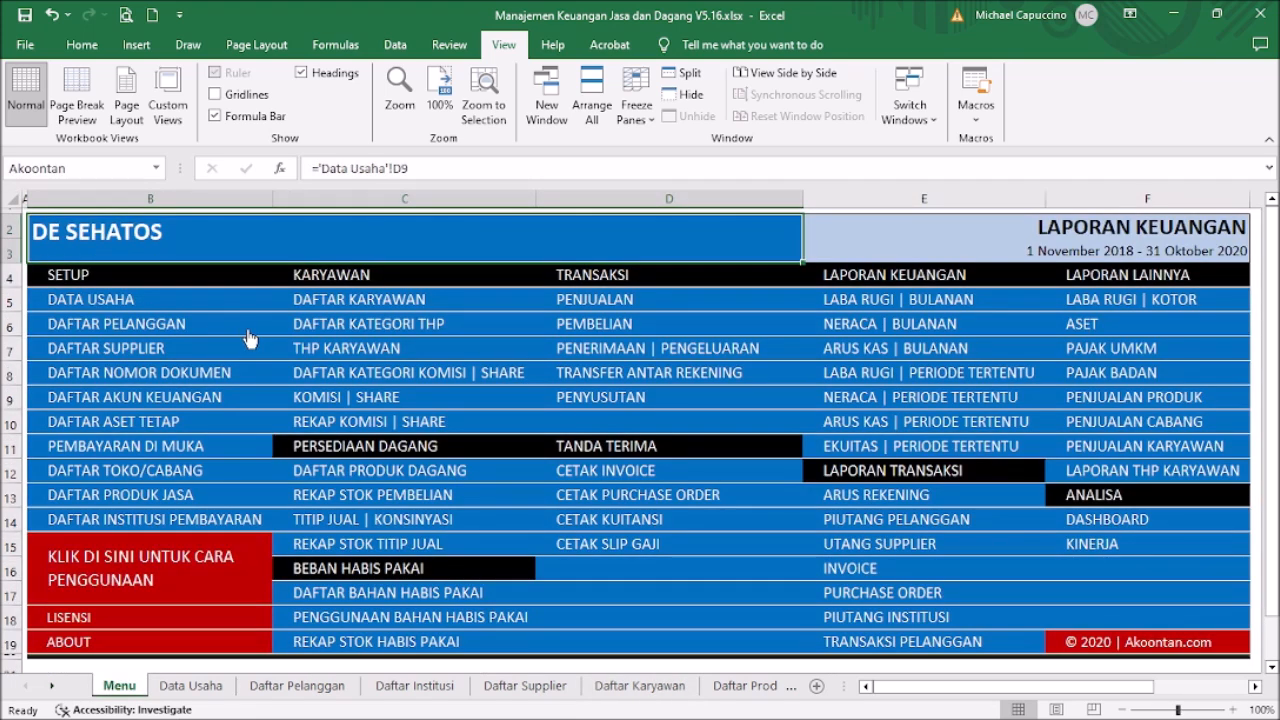
left_click(295, 304)
left_click_drag(1272, 240, 1272, 620)
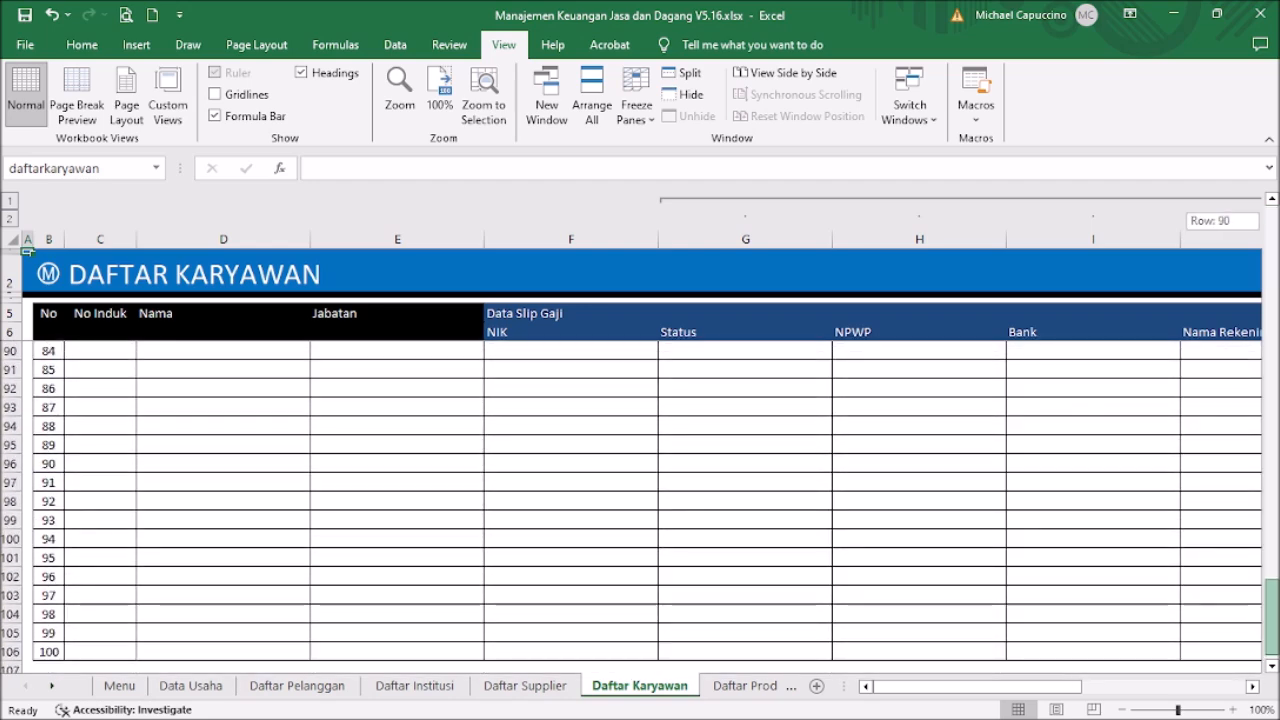
Go through the menu sheet to DAFTAR KATEGORI THP and select the first Kategori cell
left_click(48, 274)
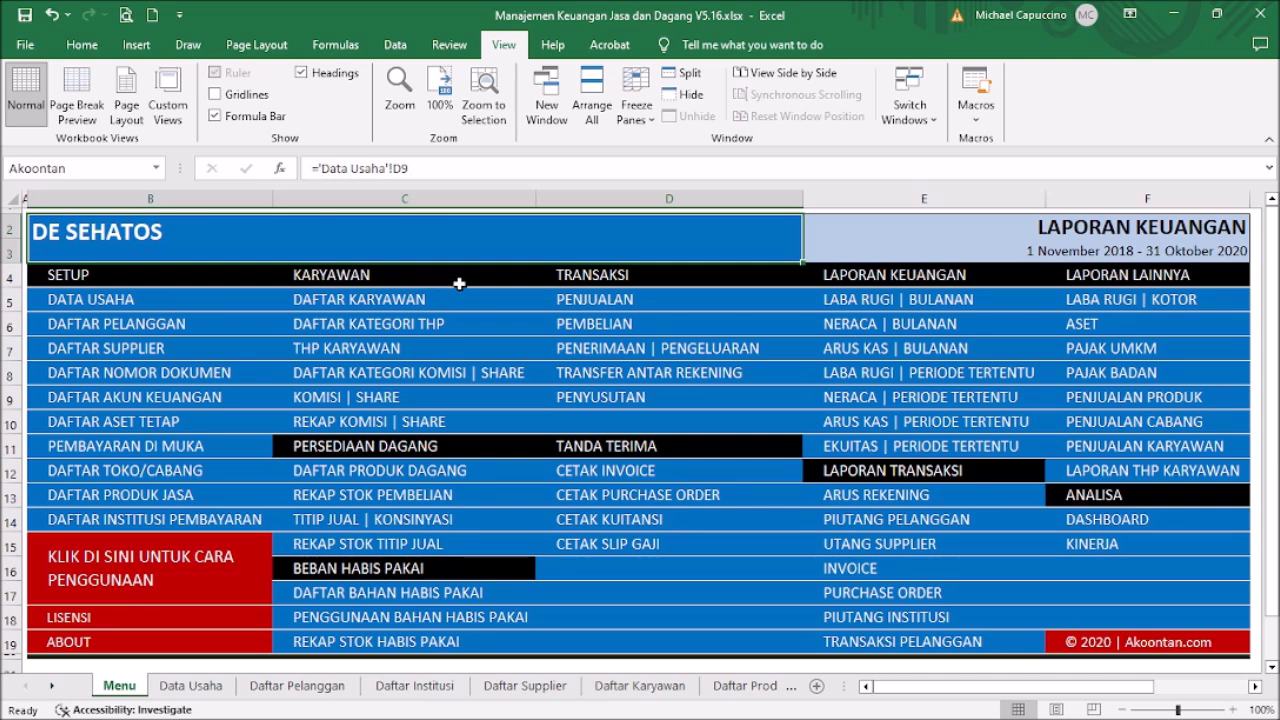
left_click(432, 323)
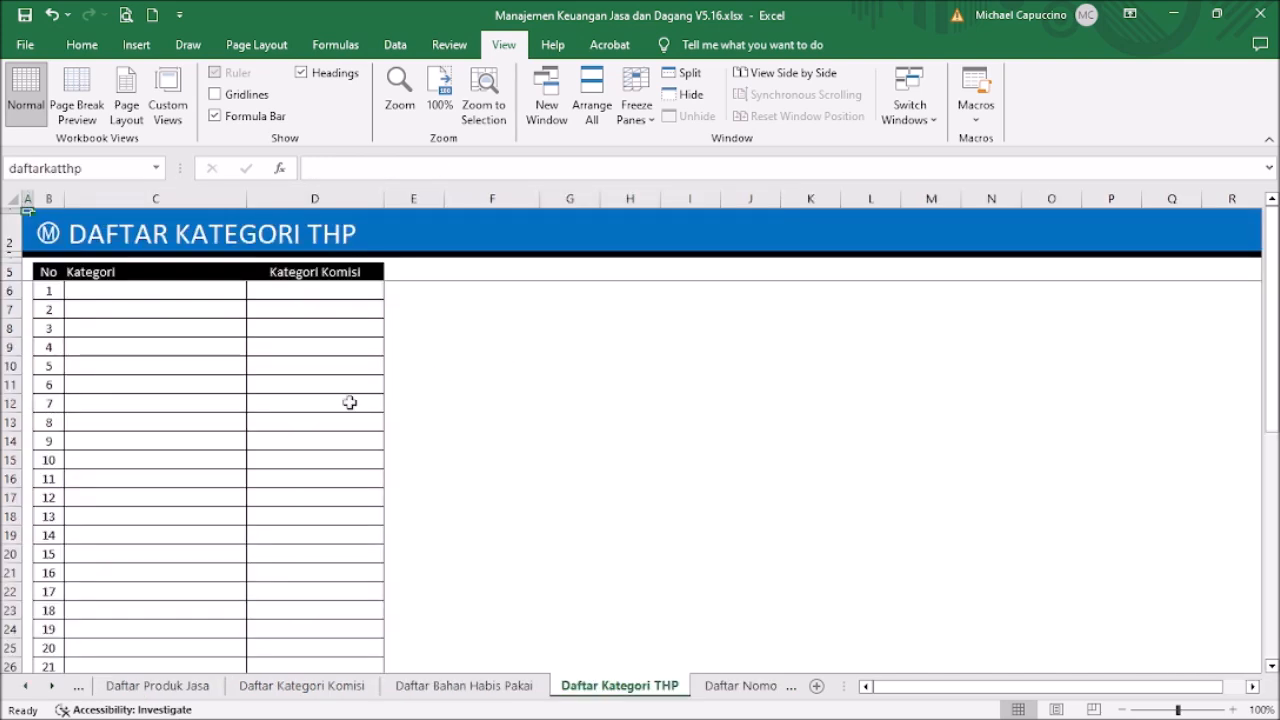
left_click(190, 290)
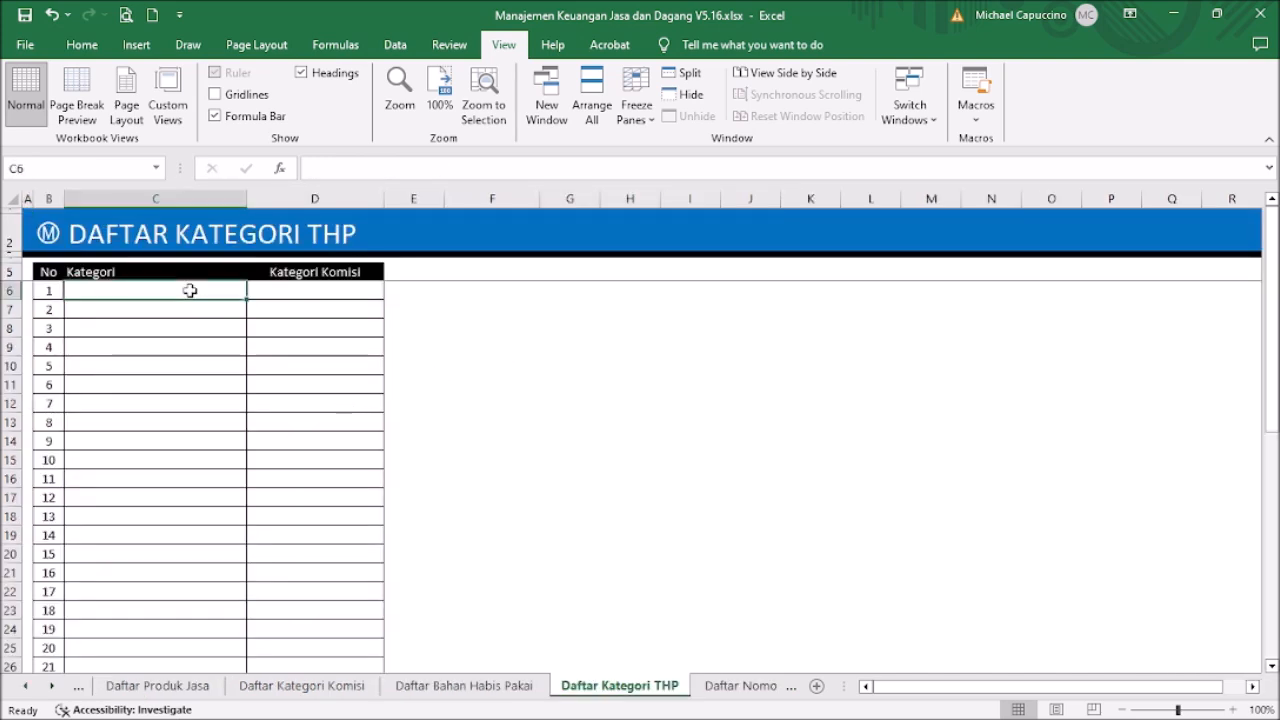
Go to THP KARYAWAN through the menu sheet and check the choices for Kategori Penerimaan & Potongan in the first row
left_click(50, 238)
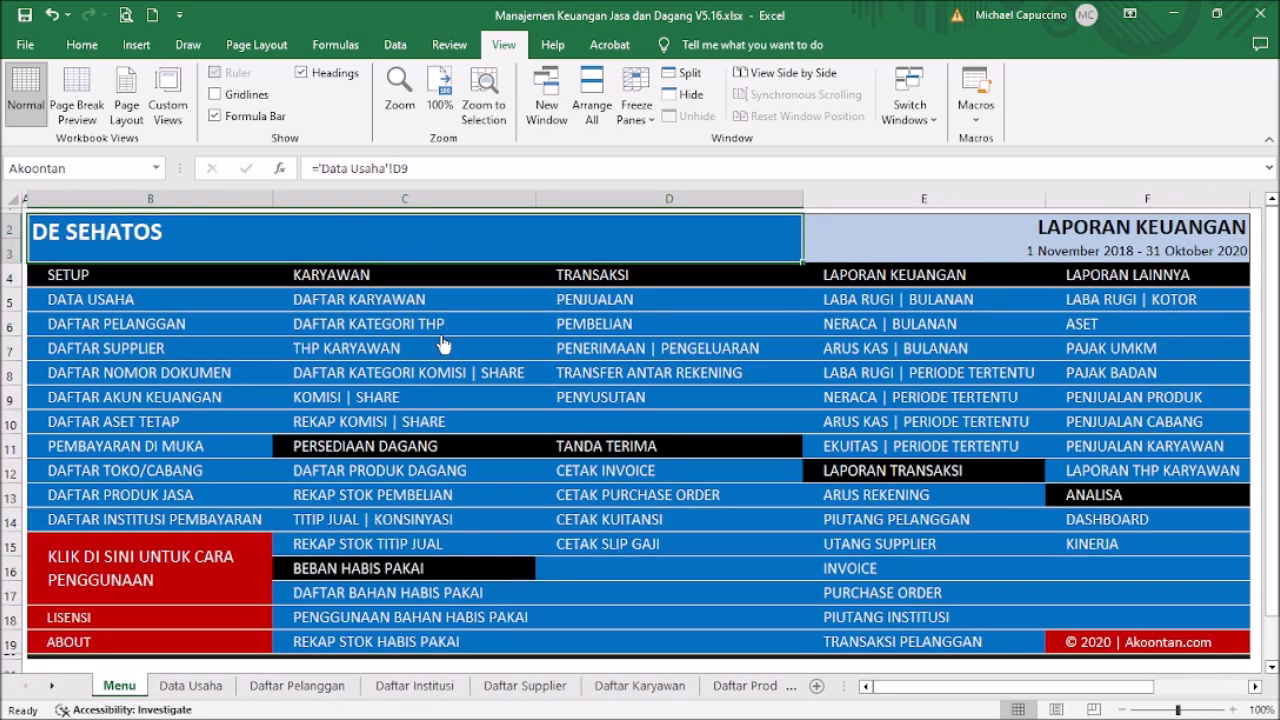
left_click(393, 348)
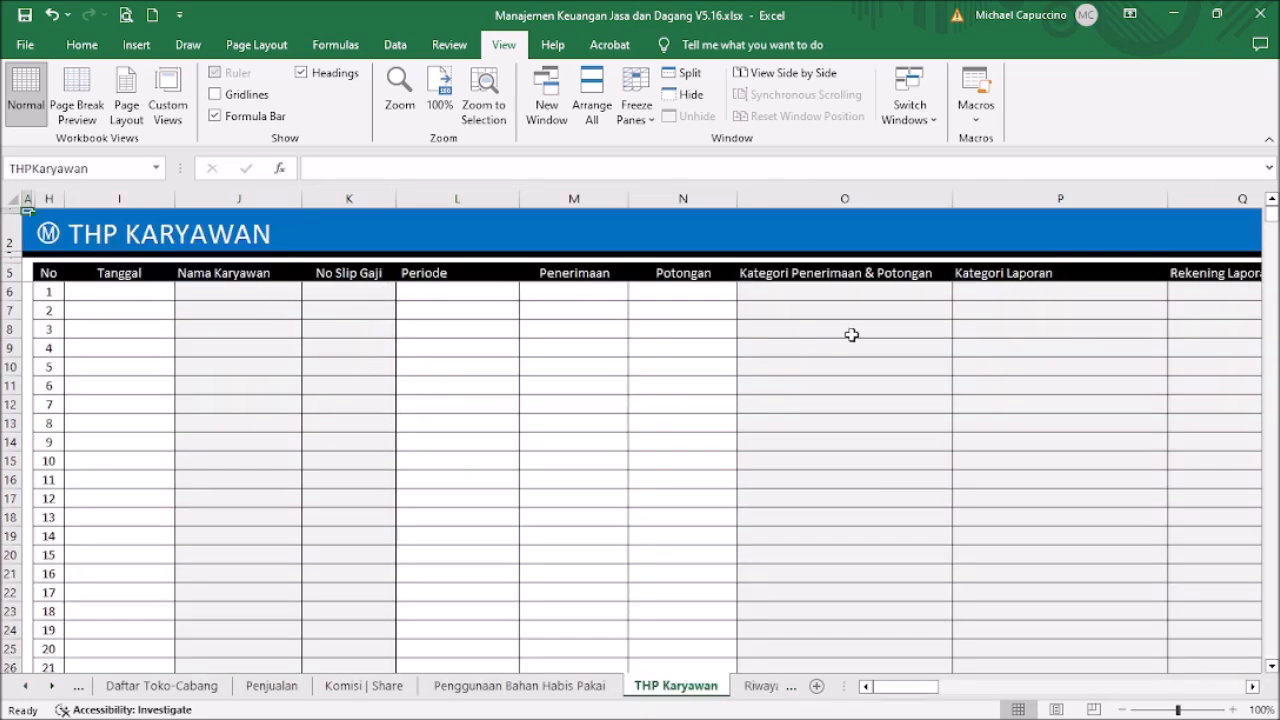
double_click(946, 292)
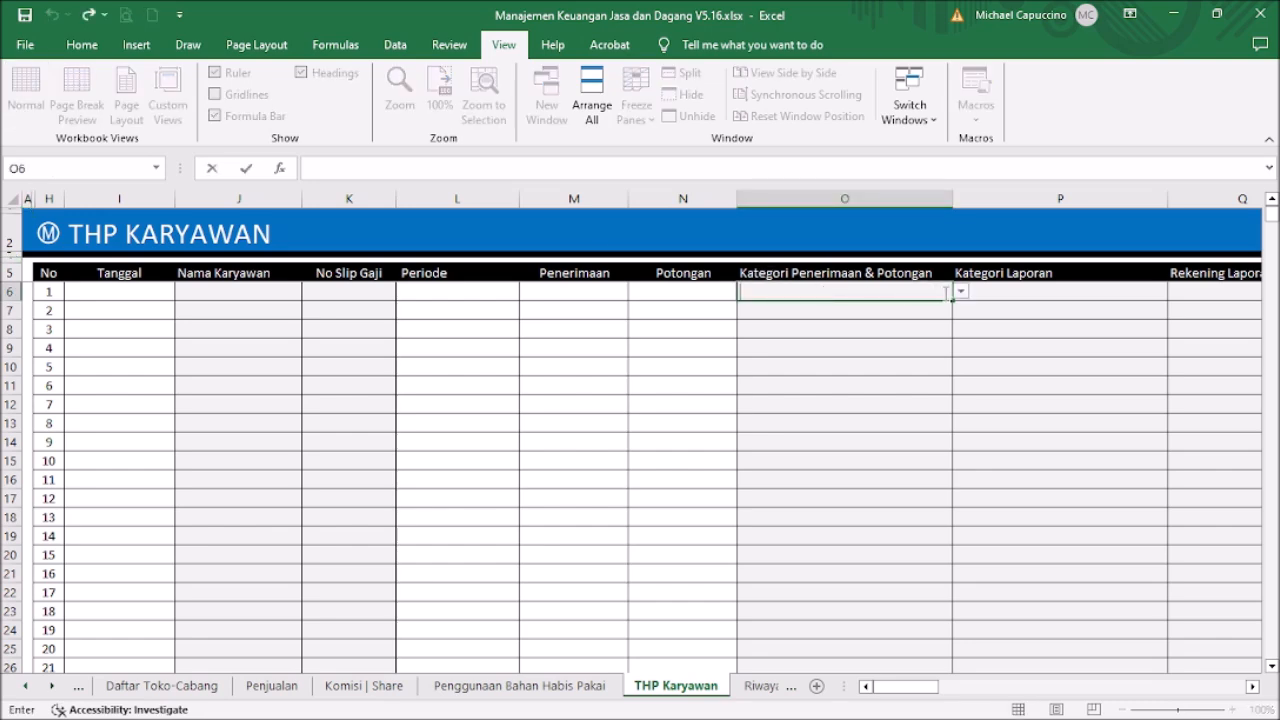
left_click(961, 293)
left_click(961, 293)
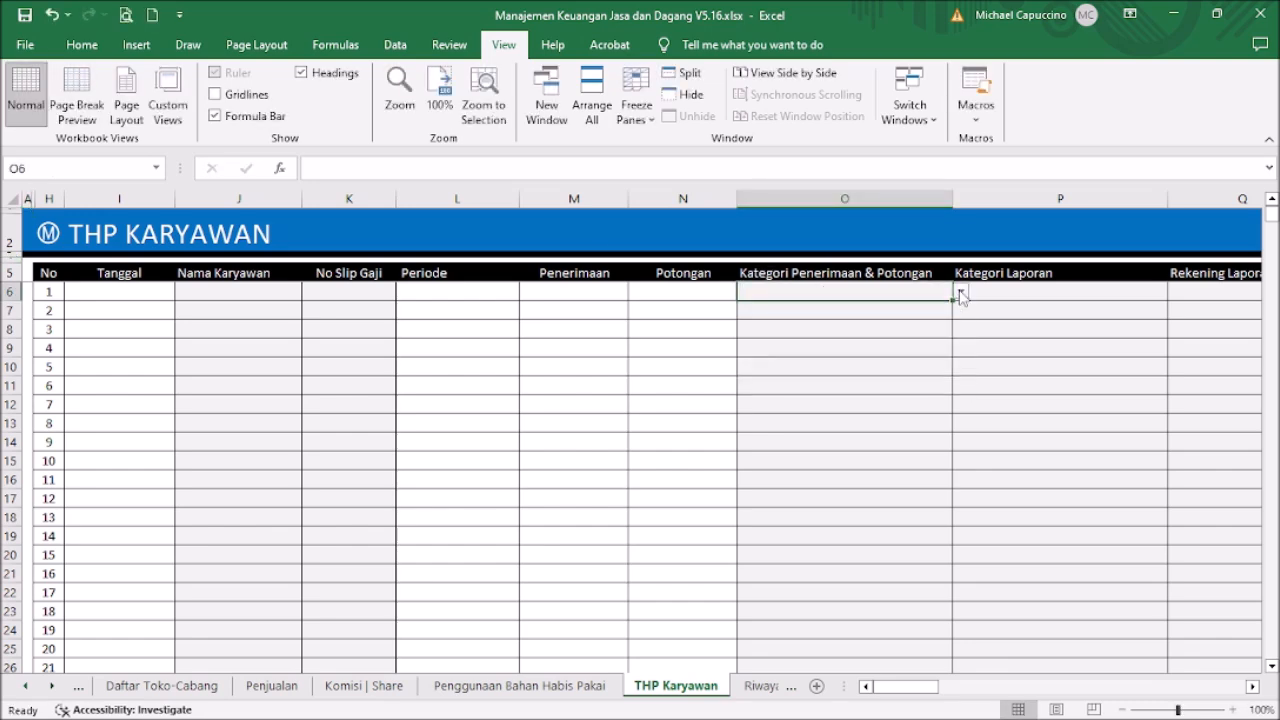
Go to CETAK SLIP GAJI through the menu sheet and inspect the formula in the first Penerimaan row
left_click(52, 236)
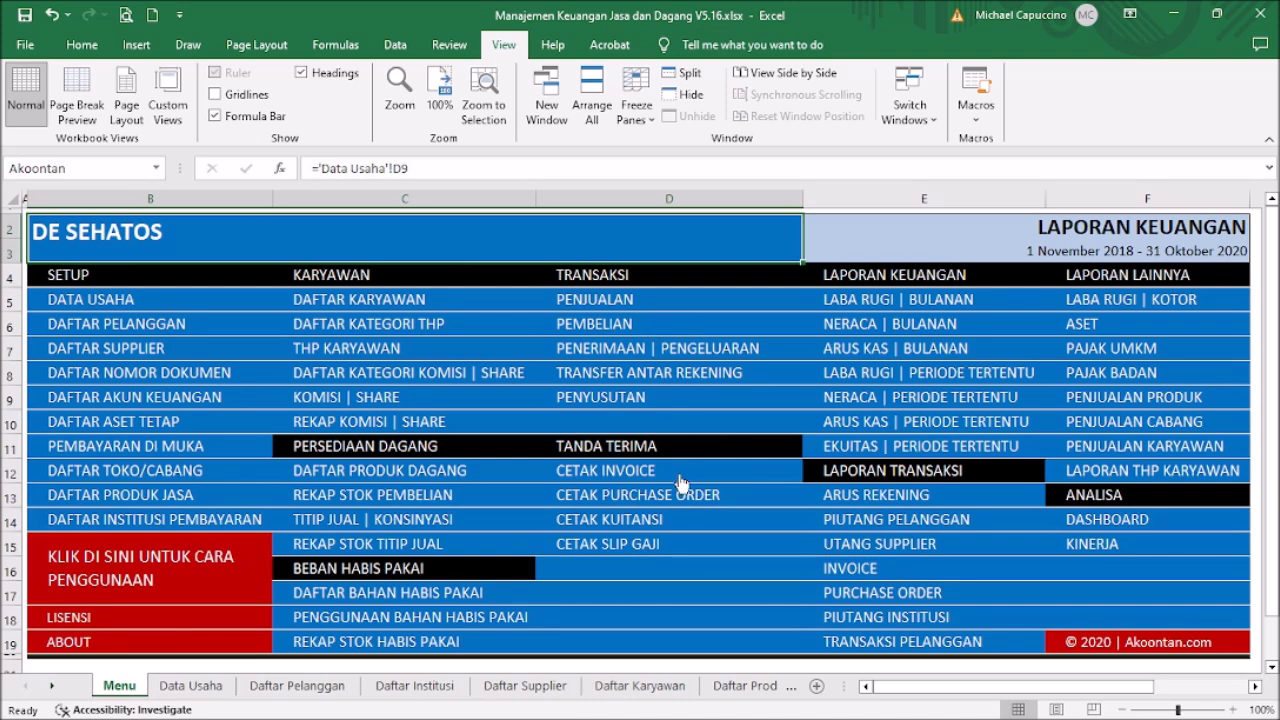
left_click(645, 543)
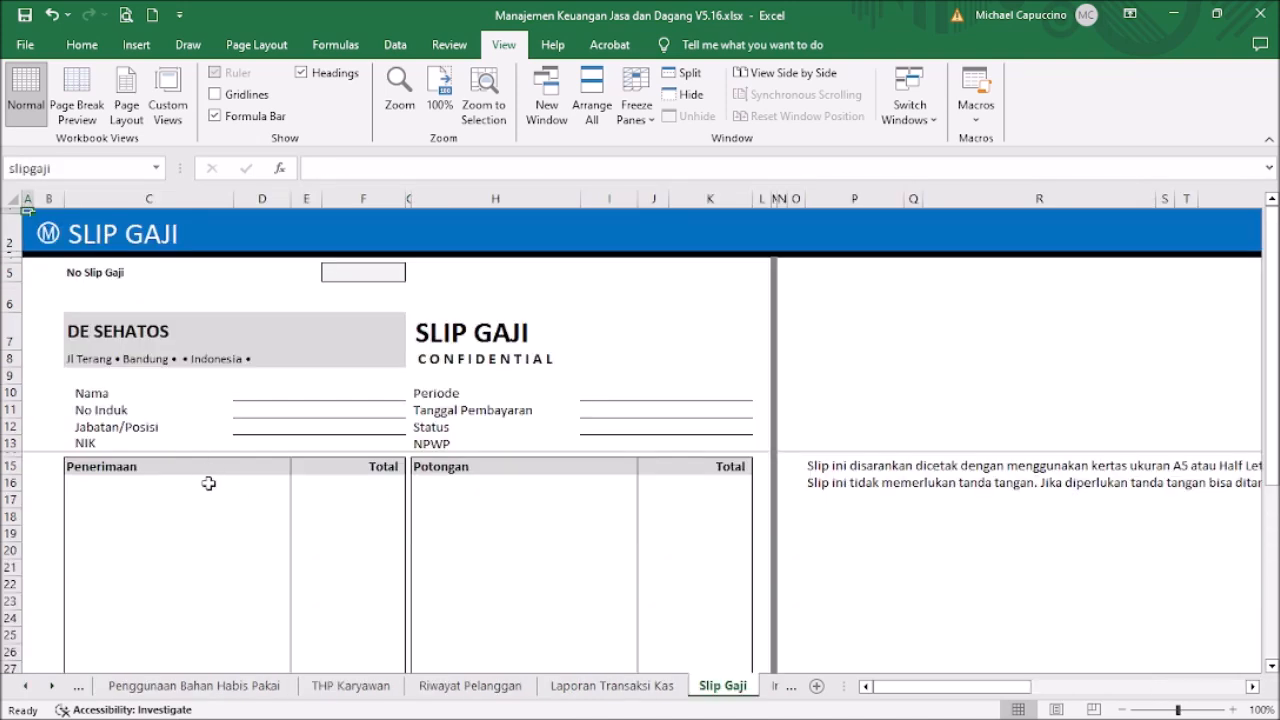
left_click(208, 483)
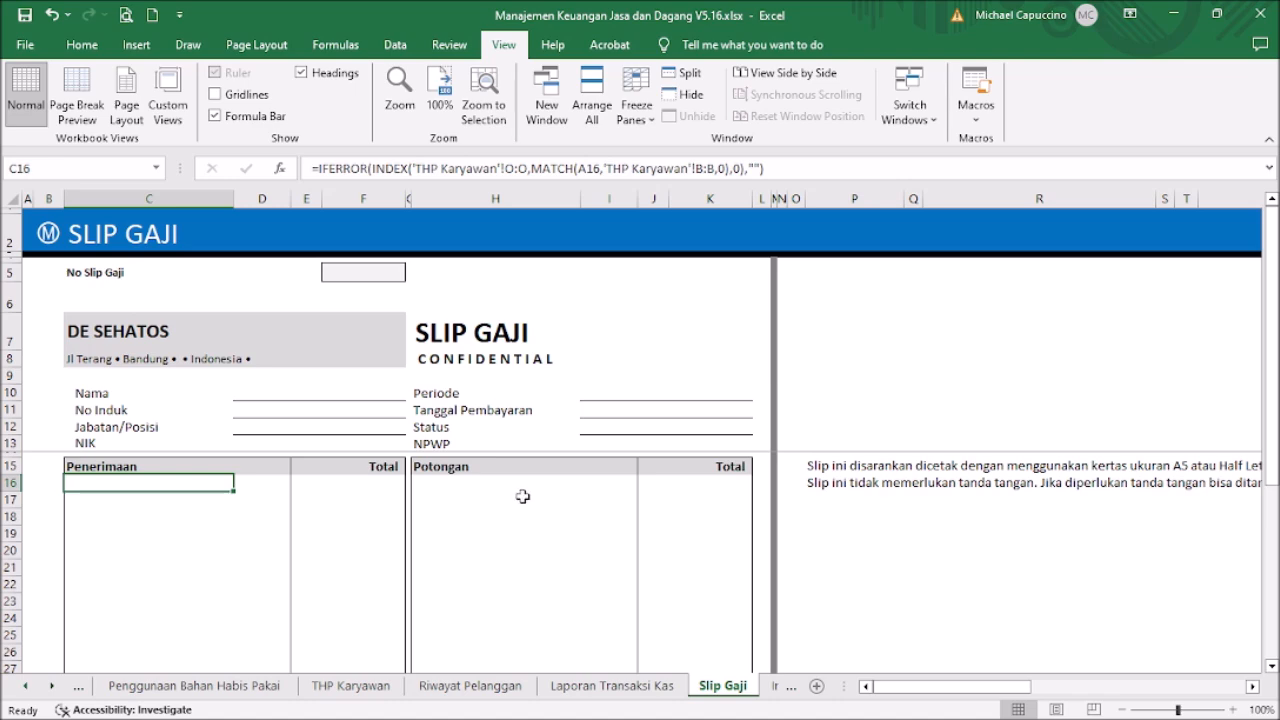
Return to DAFTAR KATEGORI THP through the menu sheet and enter Gaji Pokok as the first Kategori
left_click(50, 236)
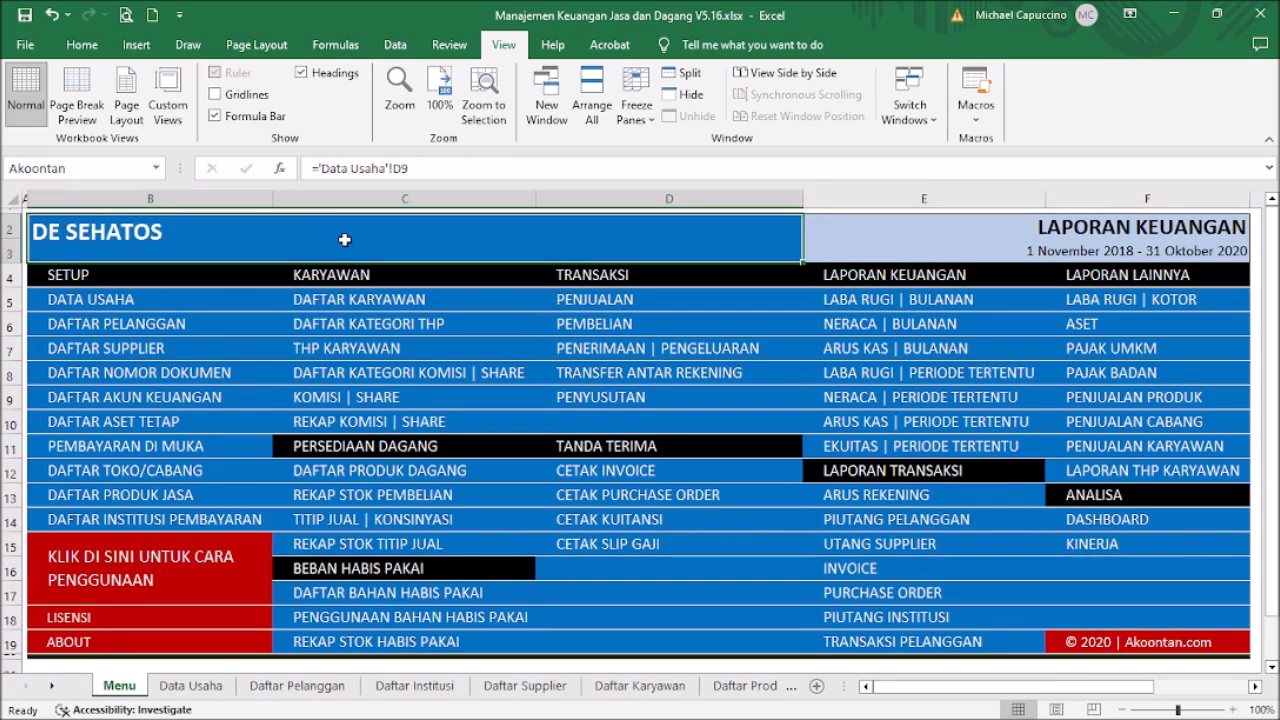
left_click(406, 326)
left_click(187, 290)
type("Gaji Pokok")
key("Return")
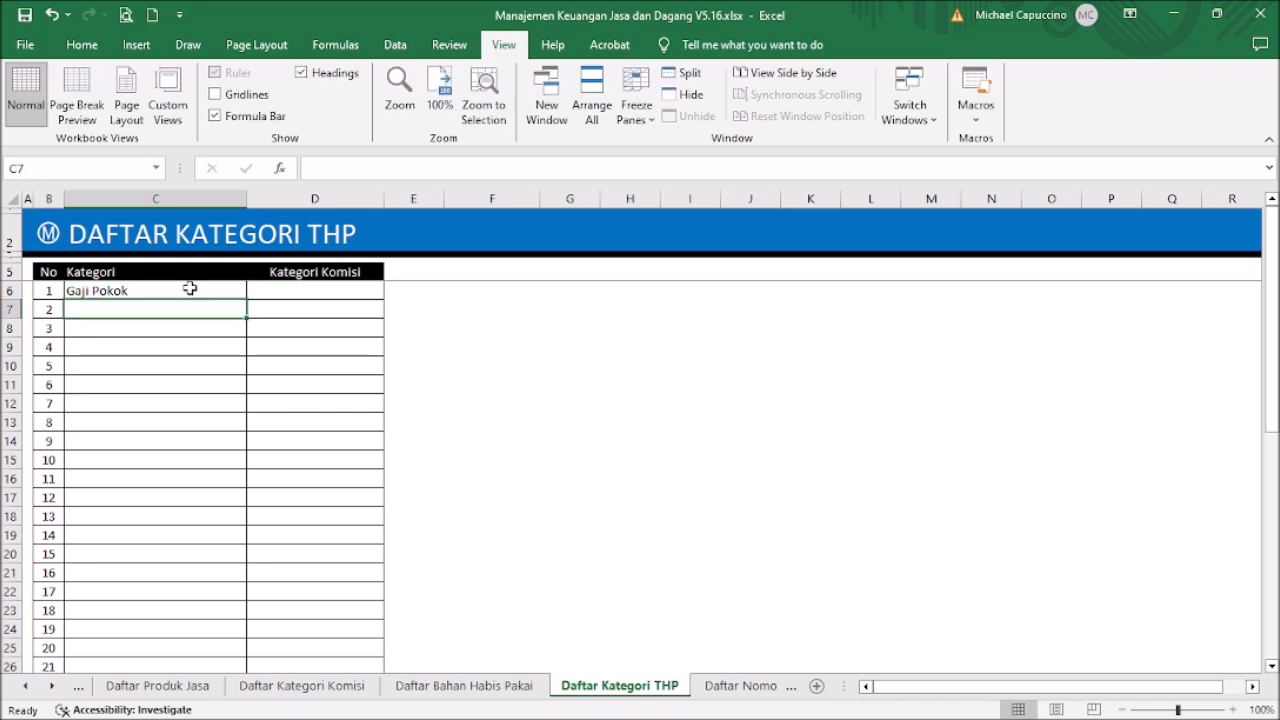
Enter BPJS as the second Kategori and select the third Kategori cell
type("BP")
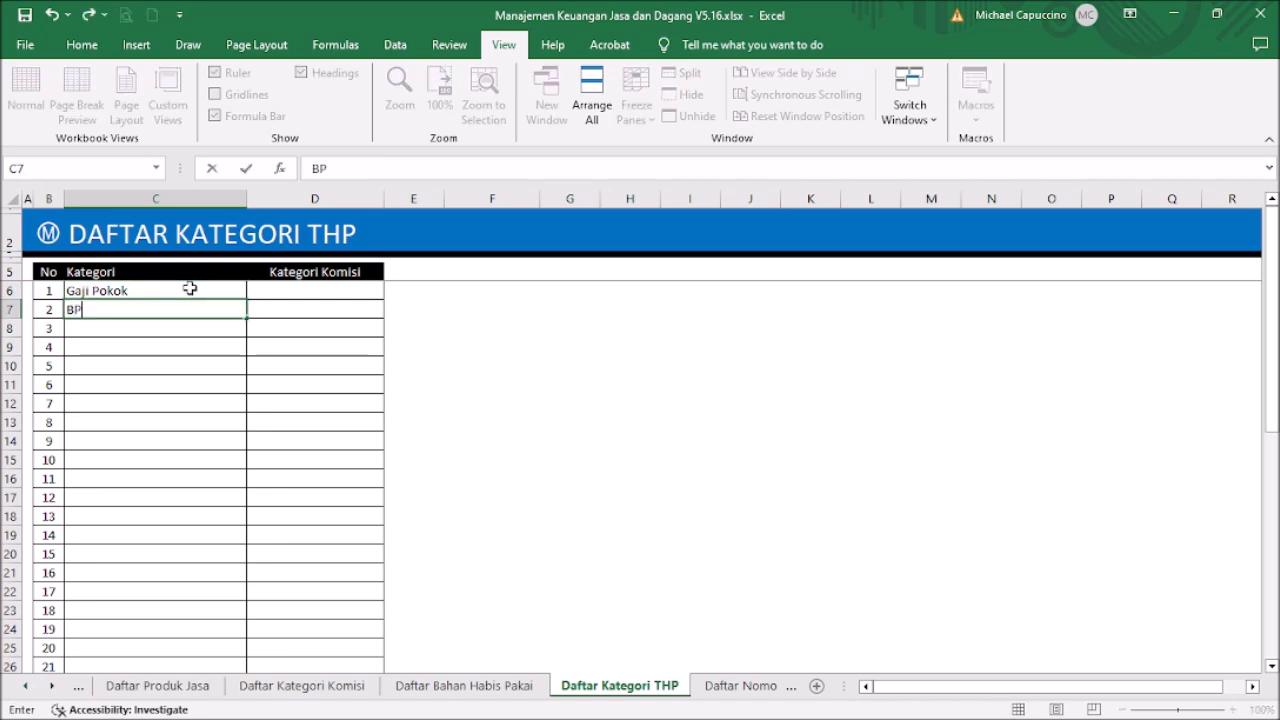
type("PS")
key("BackSpace")
key("BackSpace")
type("JS")
key("ctrl+Return")
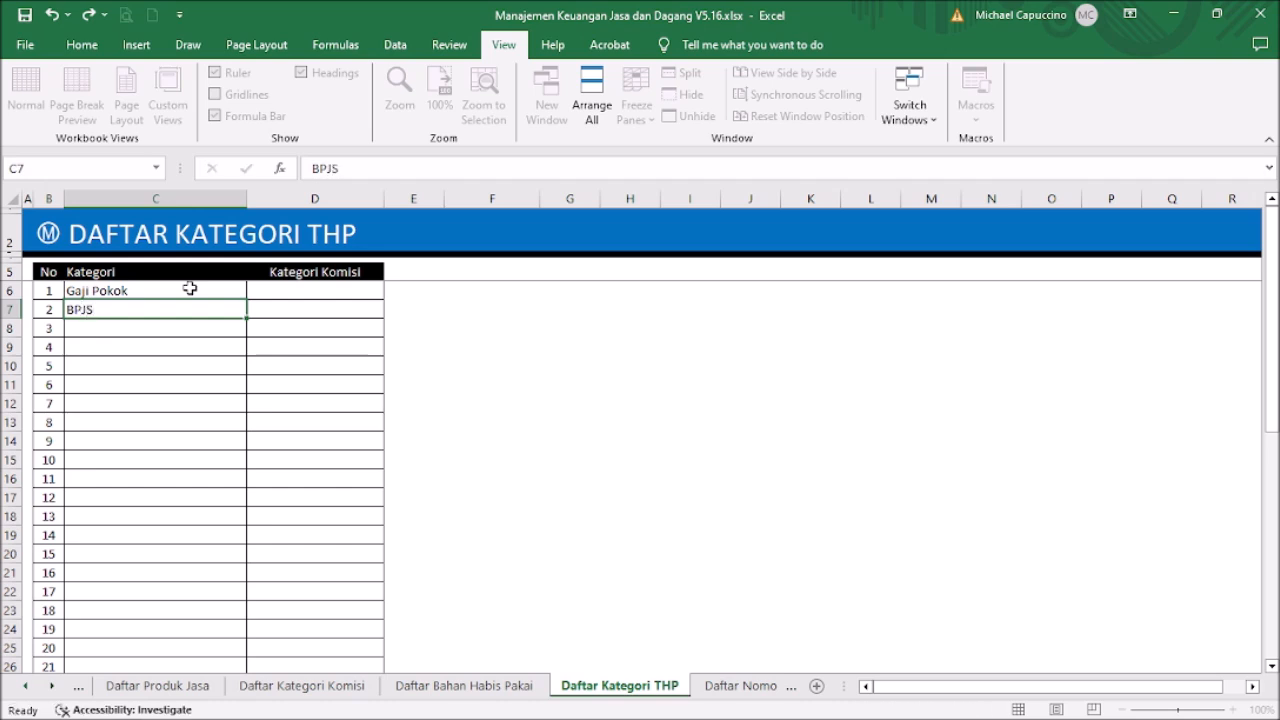
left_click(290, 291)
left_click(157, 326)
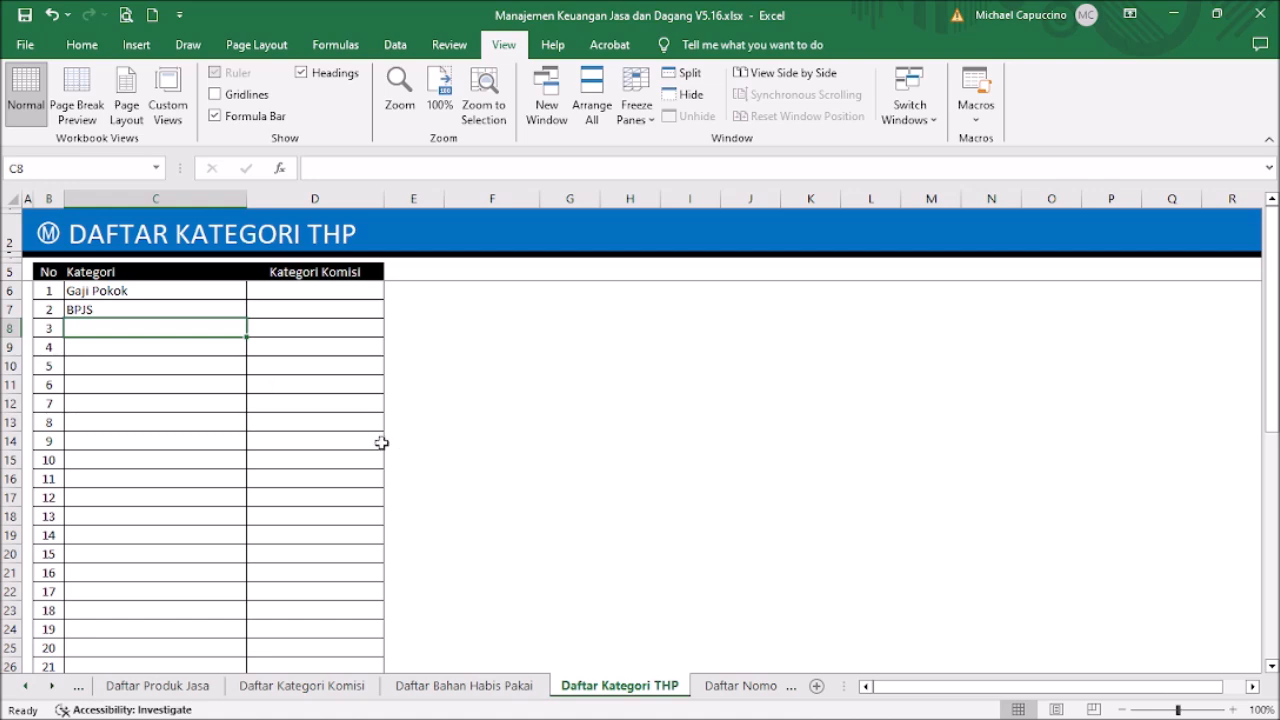
Copy the categories from Bonus to Komisi (C6:C28) in the V5.17 - Klinik Gigi workbook and switch back to the V5.16 workbook
mouse_move(250, 706)
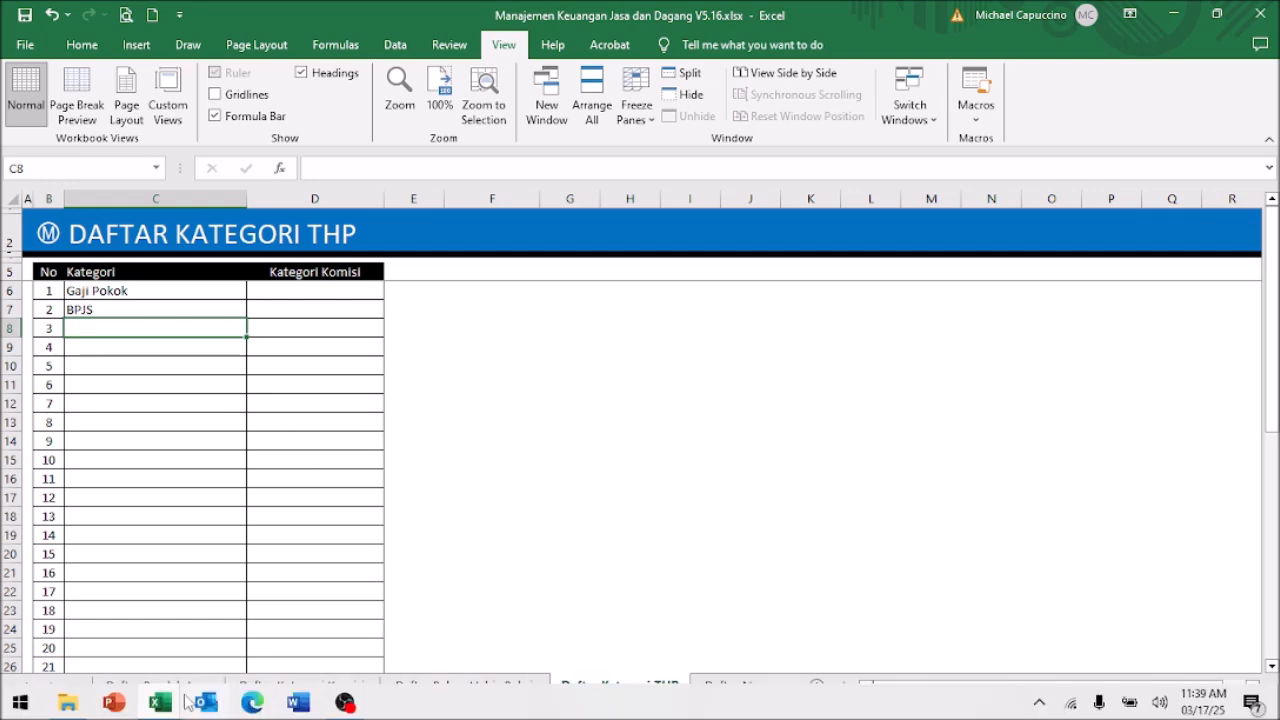
mouse_move(165, 706)
left_click(140, 657)
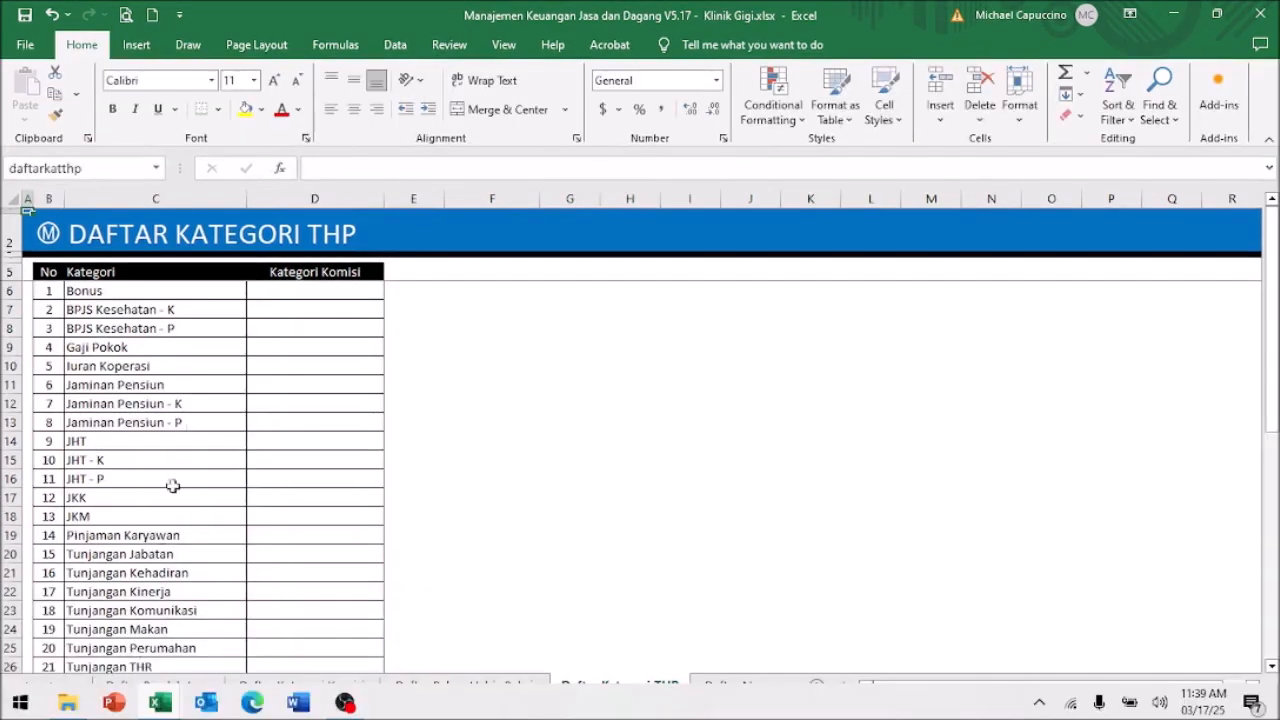
left_click(156, 291)
scroll(176, 334, "down", 3)
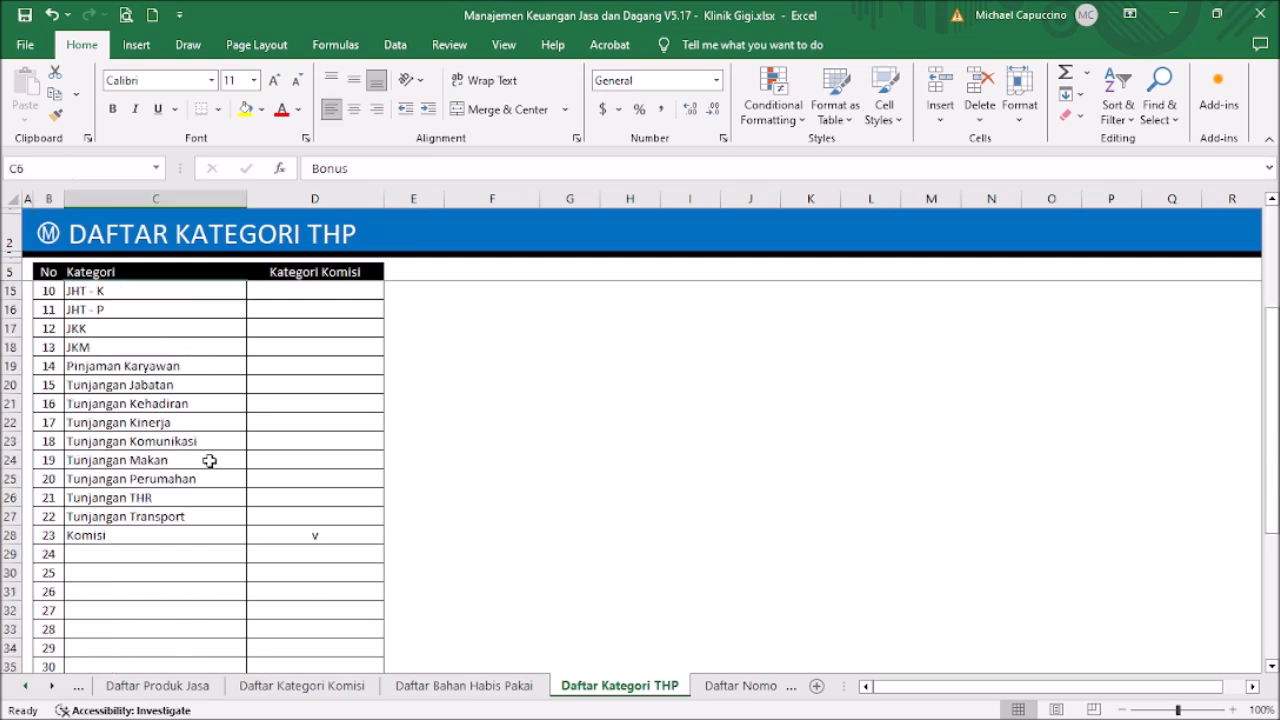
left_click(186, 535, "shift")
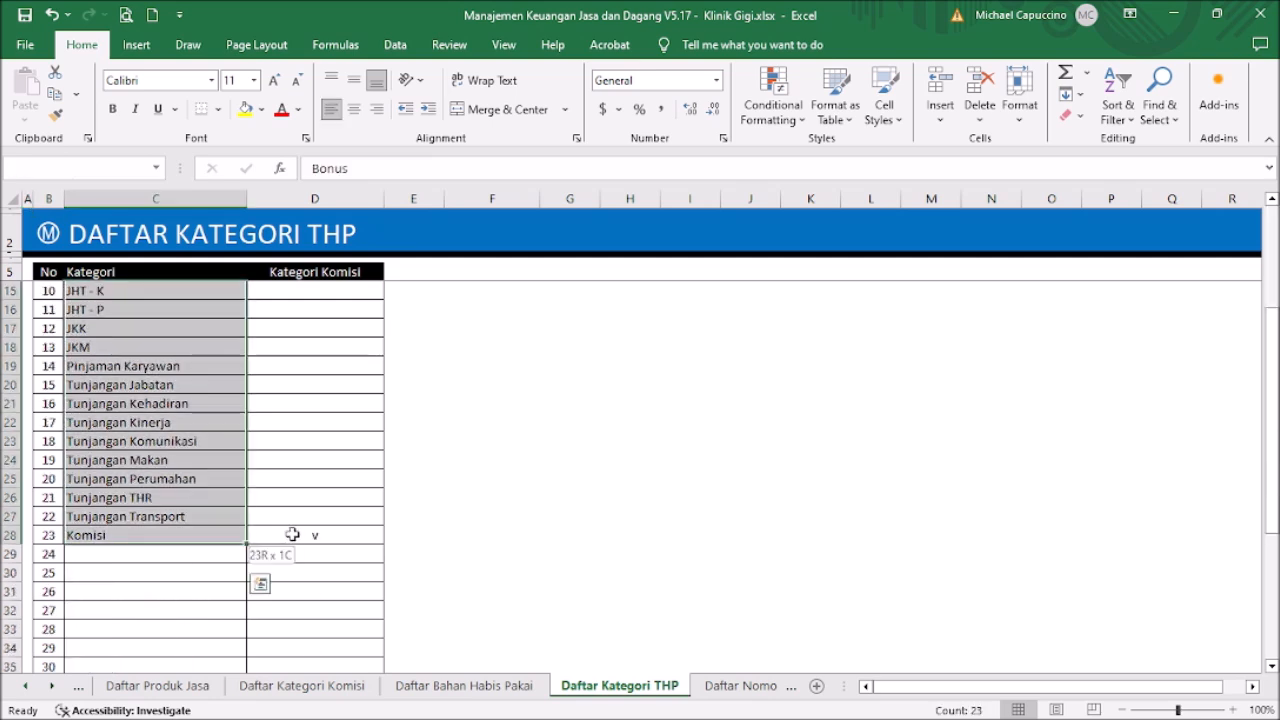
right_click(180, 490)
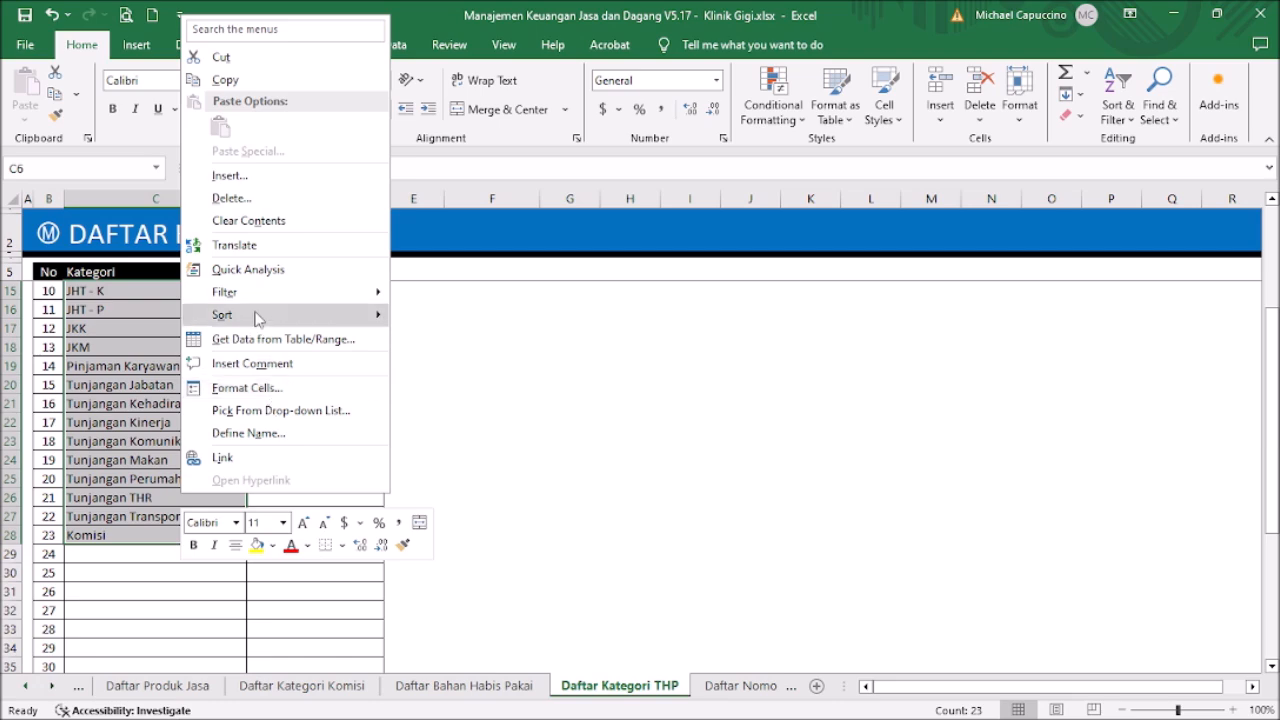
left_click(224, 80)
scroll(185, 344, "up", 3)
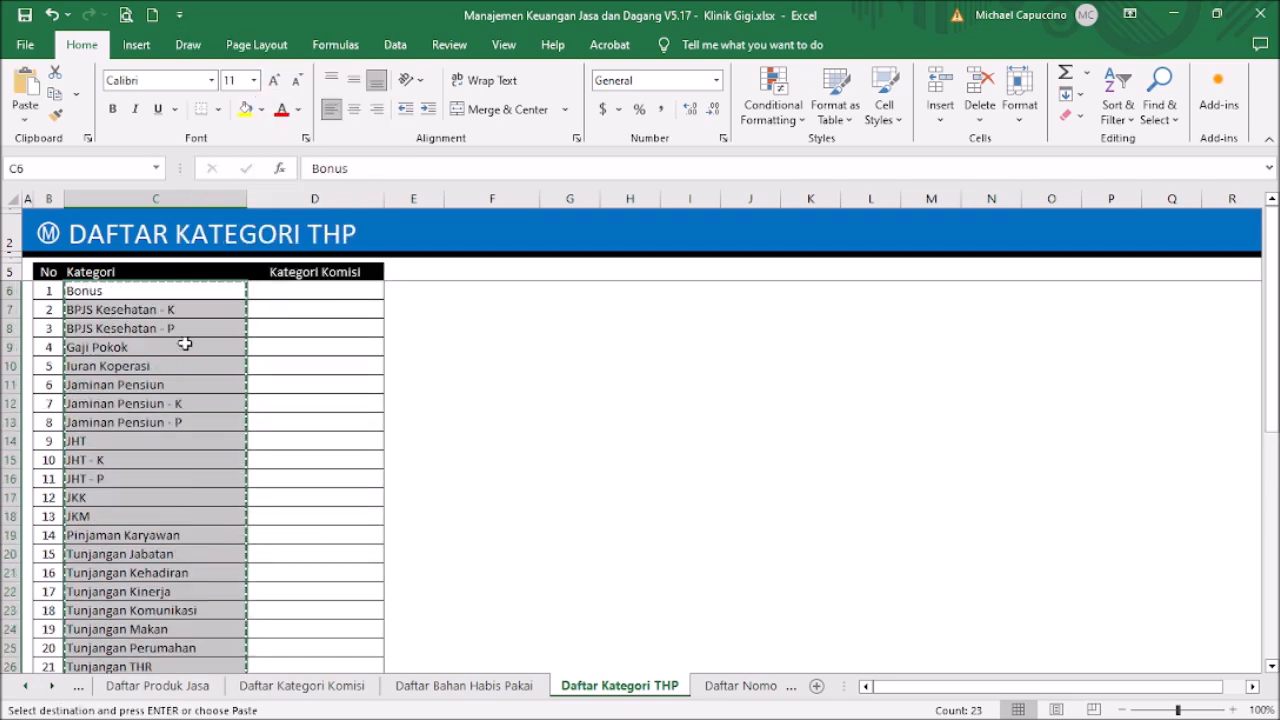
mouse_move(153, 708)
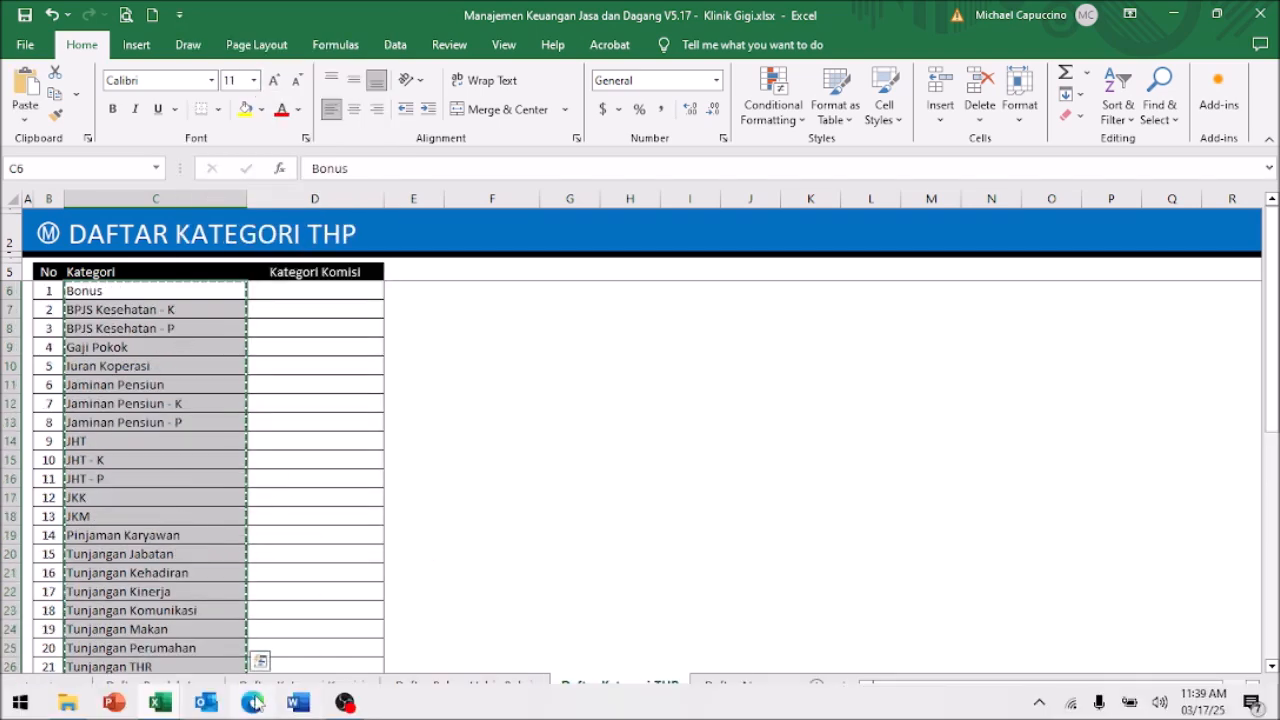
left_click(263, 648)
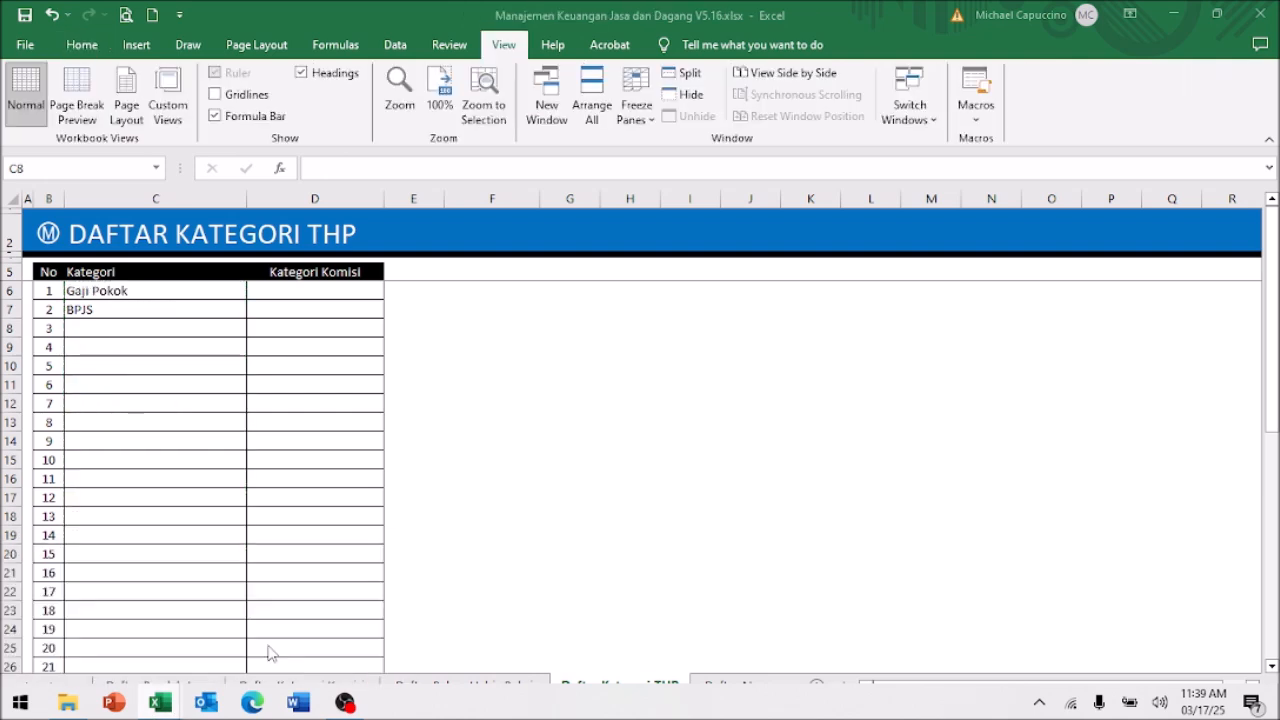
Paste the copied categories as values into the Kategori column of DAFTAR KATEGORI THP, starting at C6
left_click(209, 292)
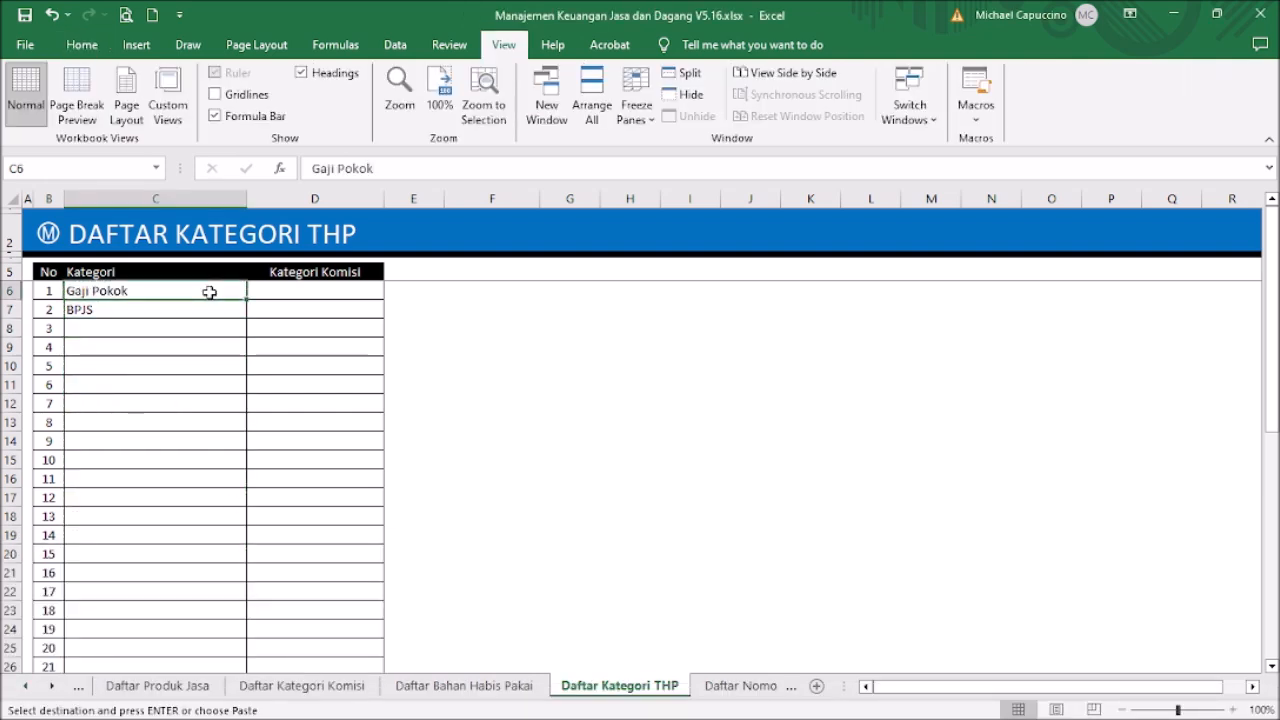
right_click(210, 293)
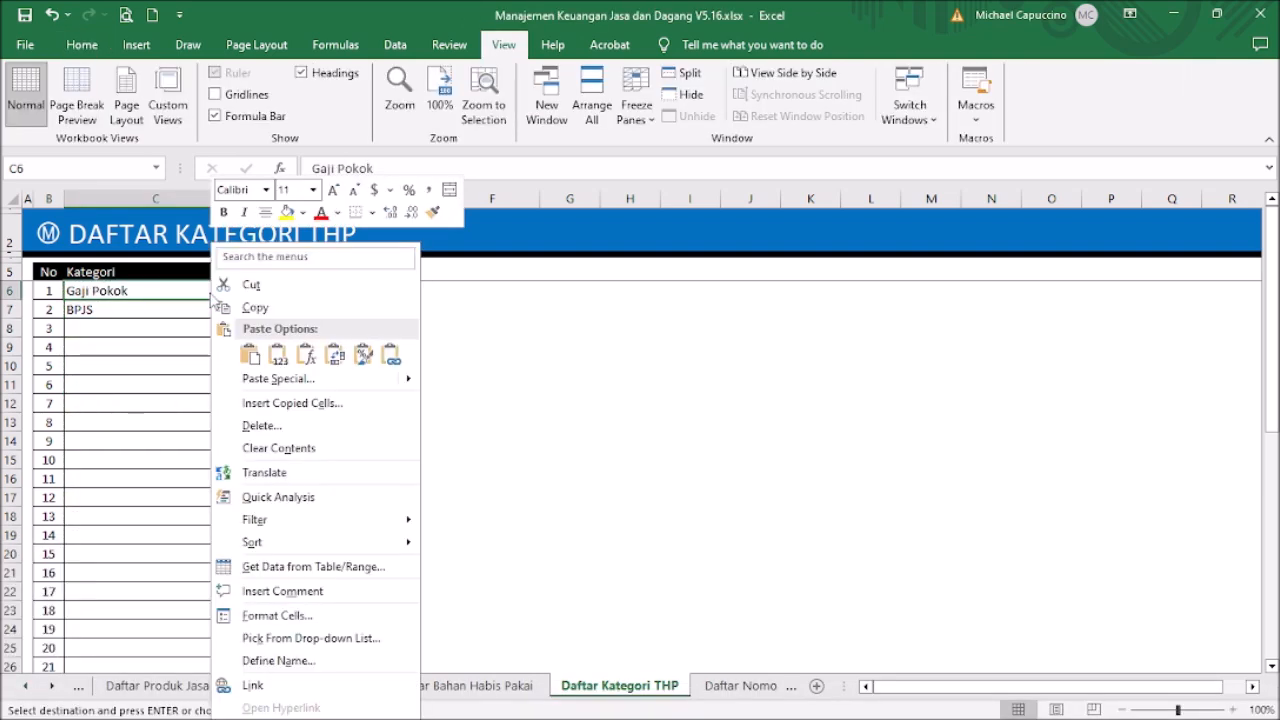
left_click(277, 354)
scroll(176, 390, "down", 4)
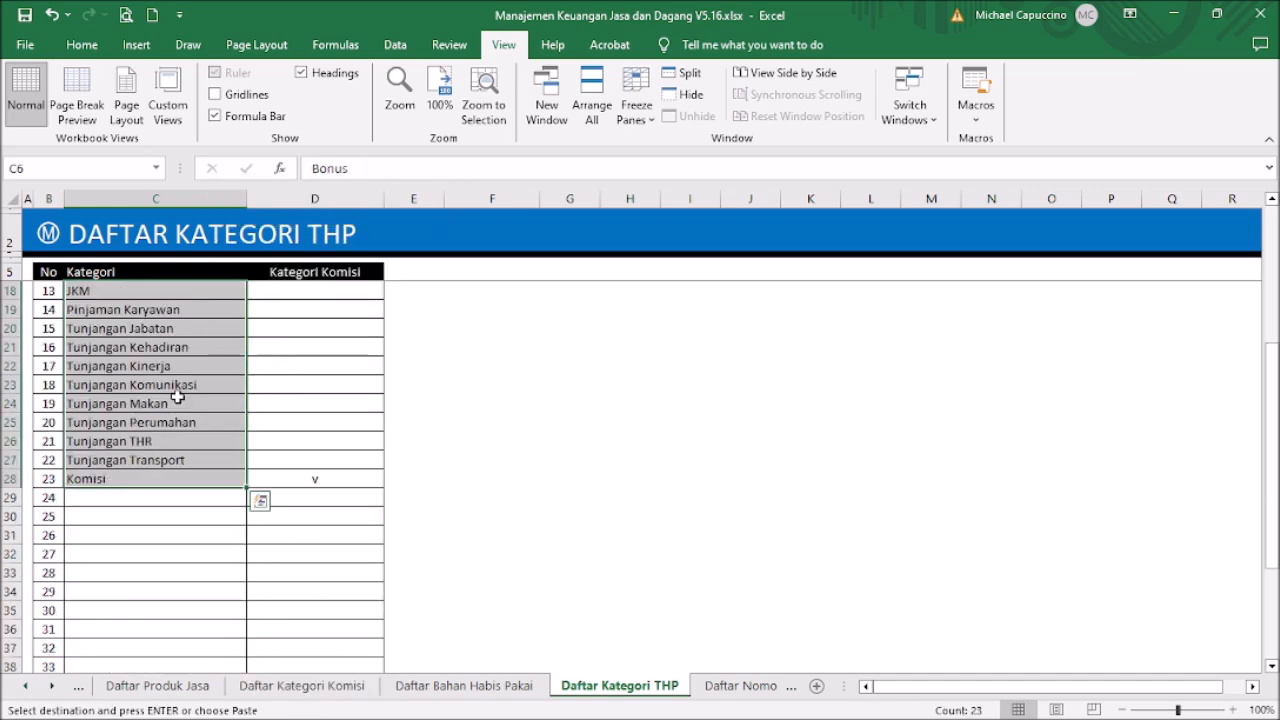
scroll(183, 399, "up", 4)
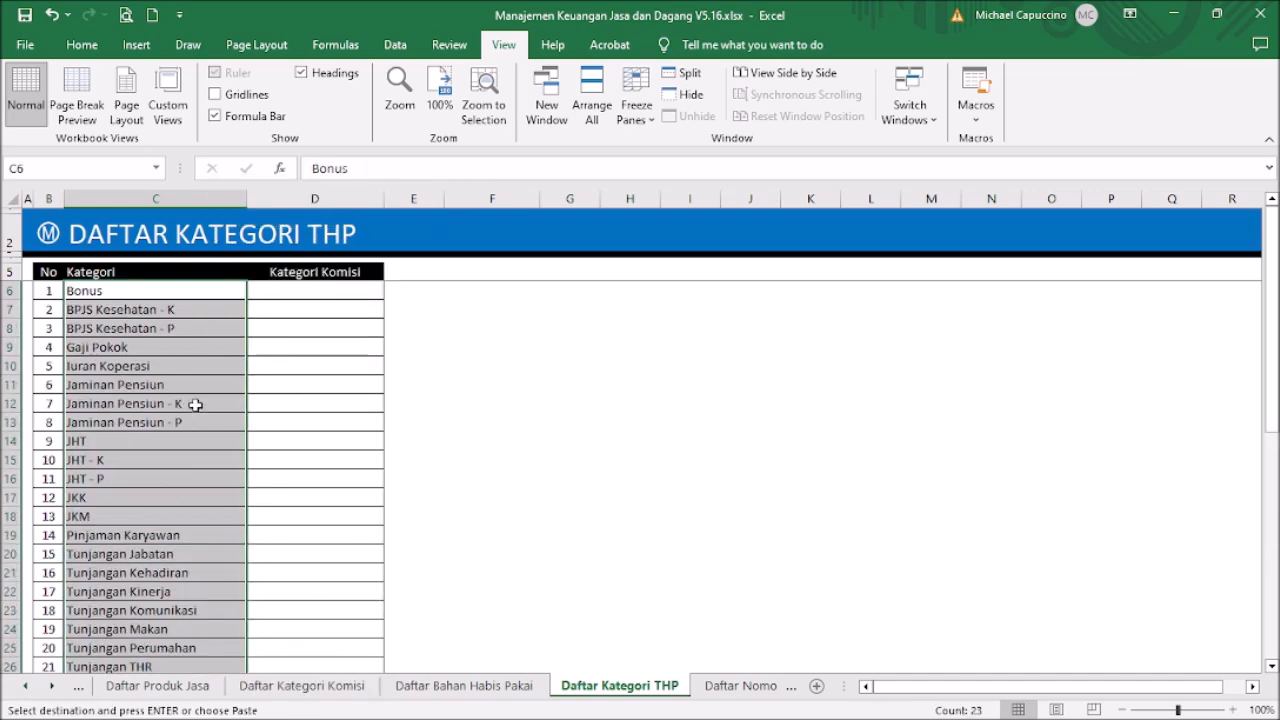
Review the pasted Kategori list and the v mark in the Kategori Komisi cell beside Komisi
left_click(183, 403)
scroll(290, 379, "down", 5)
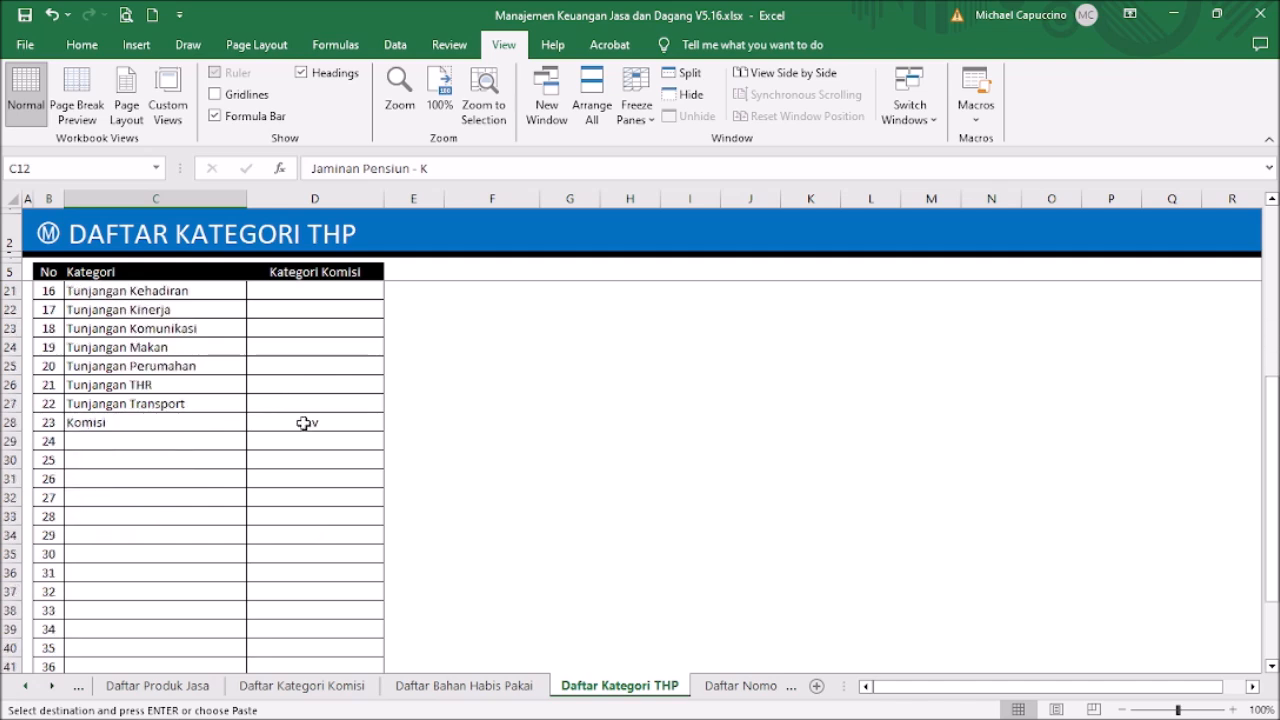
left_click(306, 422)
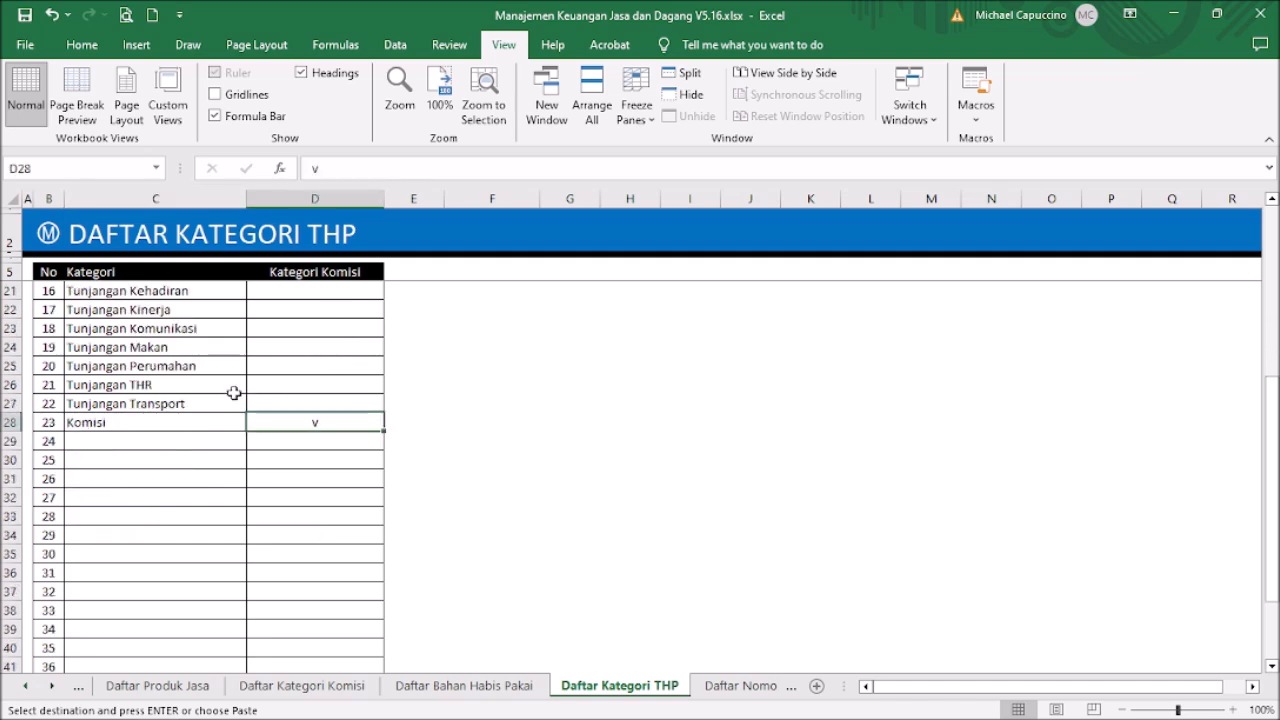
scroll(220, 380, "up", 5)
scroll(168, 393, "down", 4)
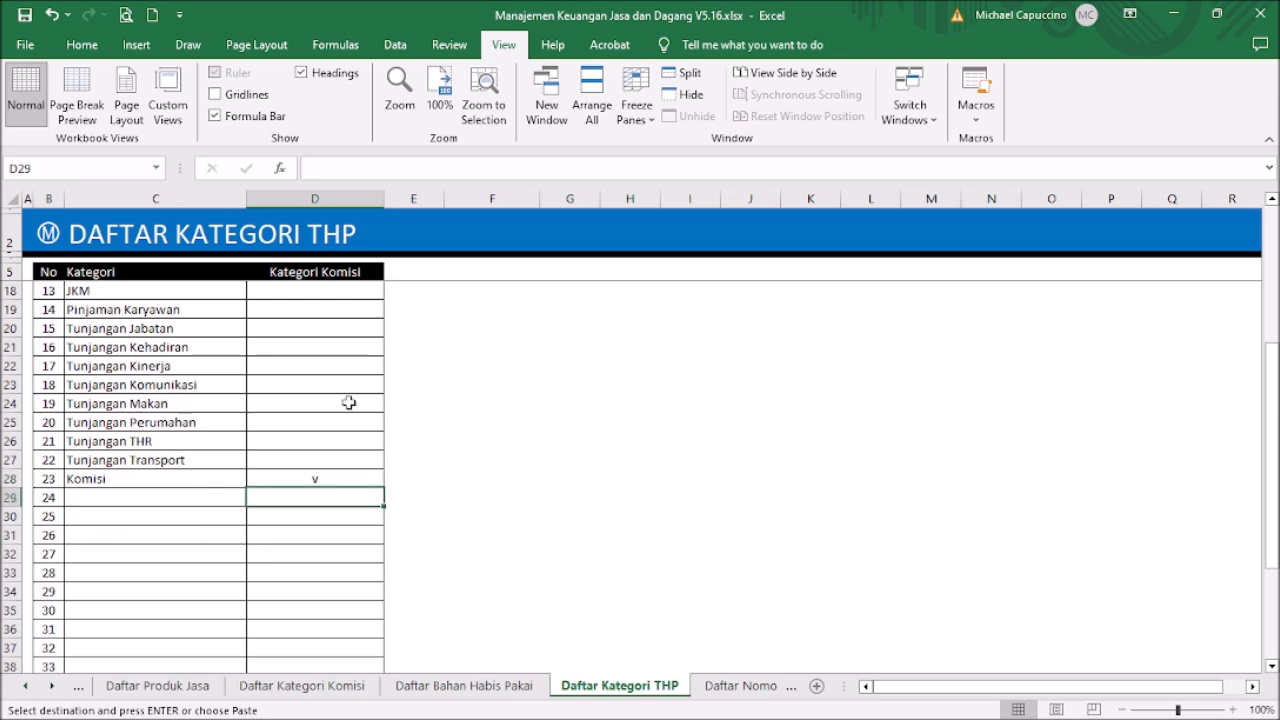
key("Escape")
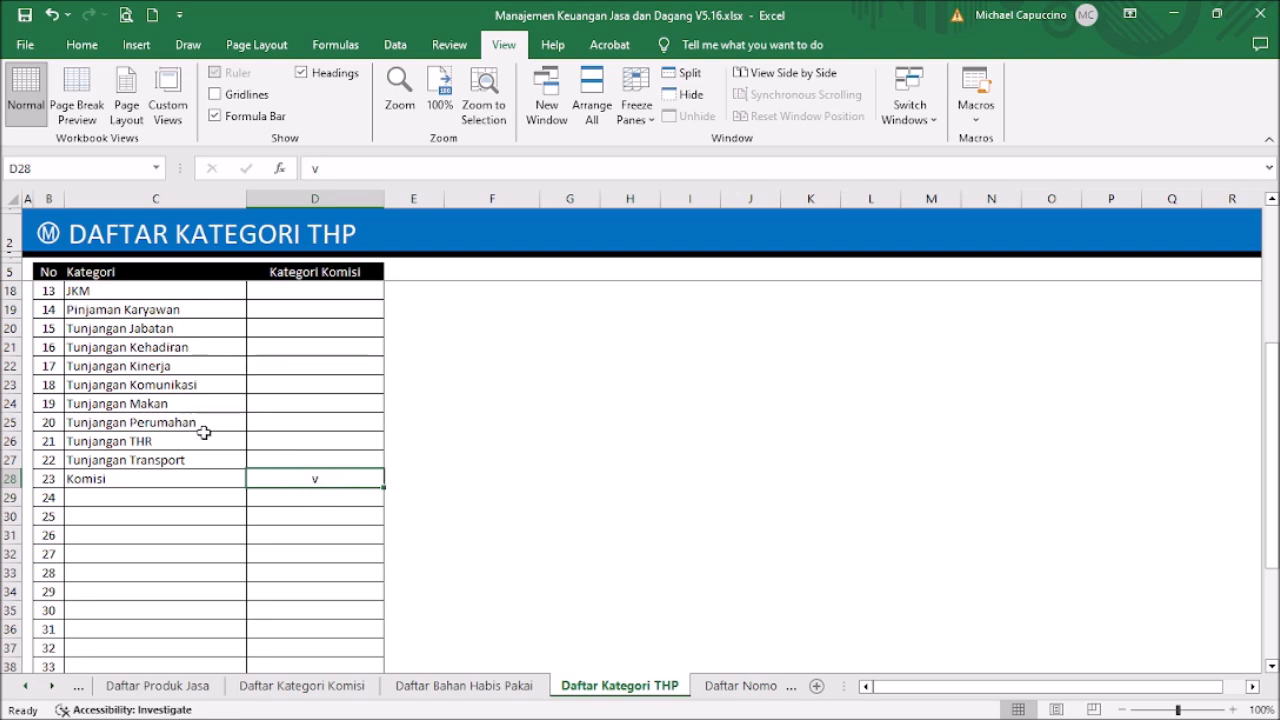
scroll(205, 432, "up", 4)
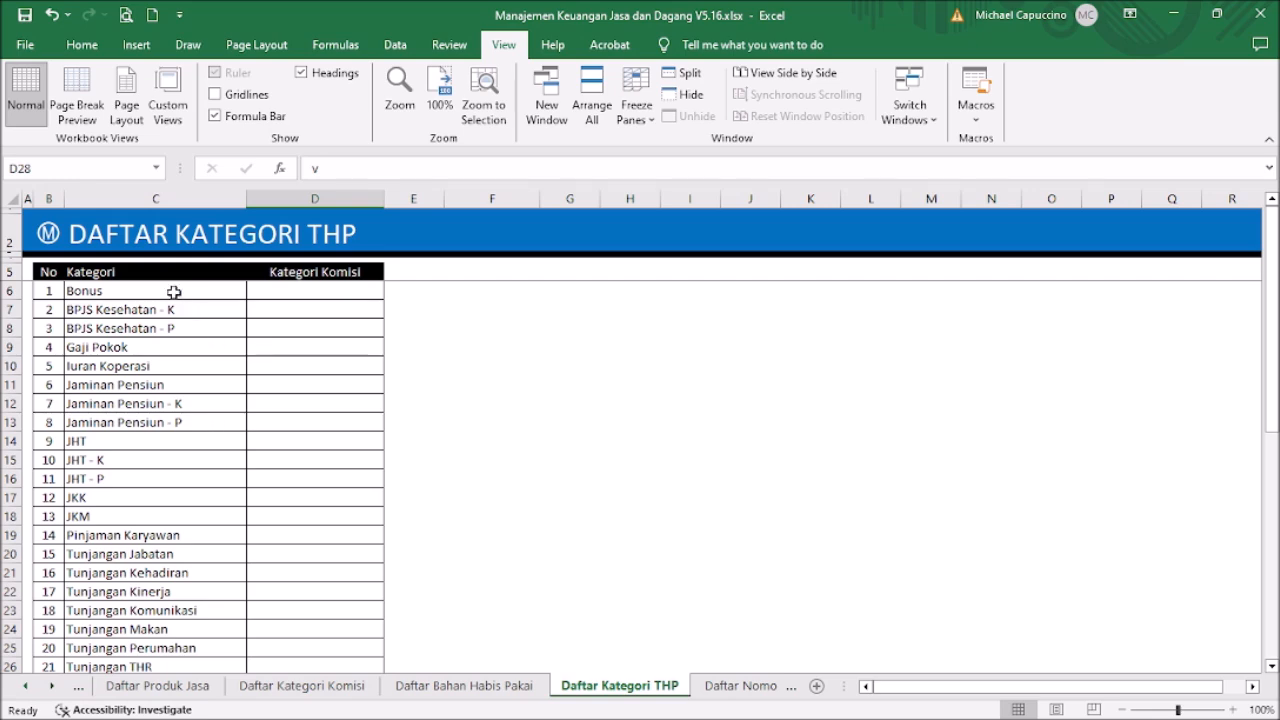
Go to THP KARYAWAN through the menu sheet and enter 25 Nov 18 as the first Tanggal
left_click(47, 233)
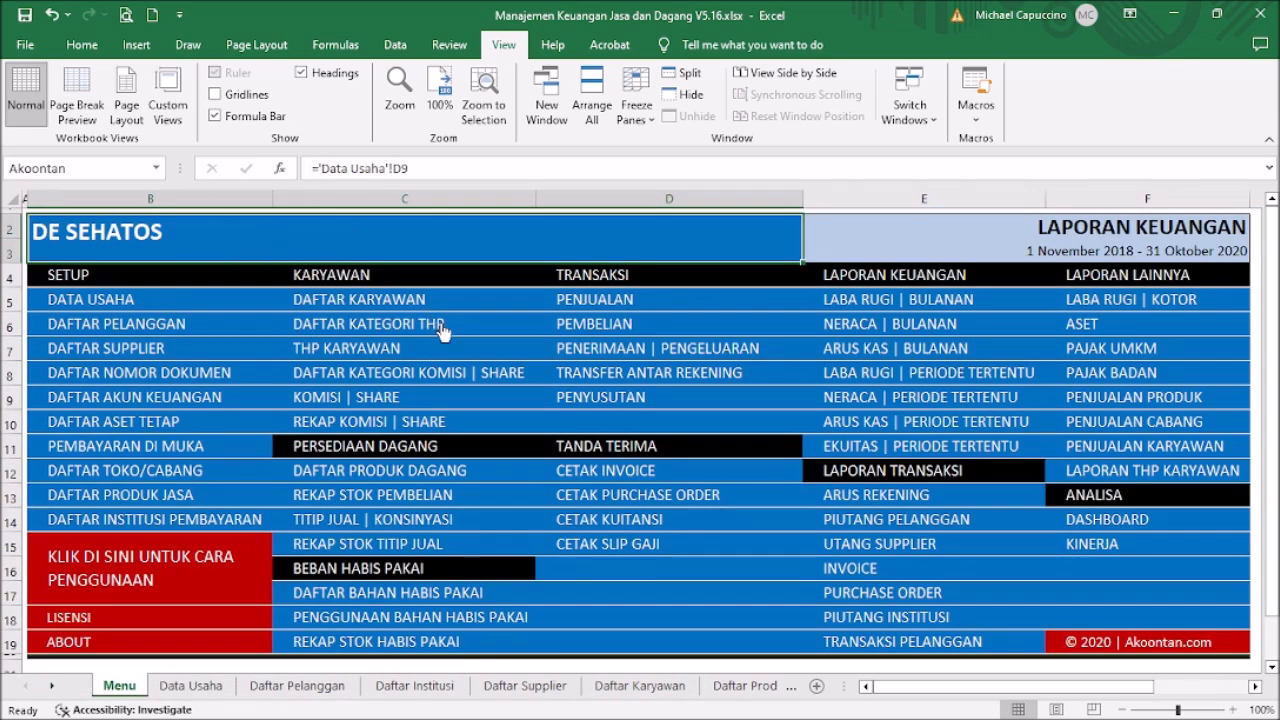
left_click(389, 347)
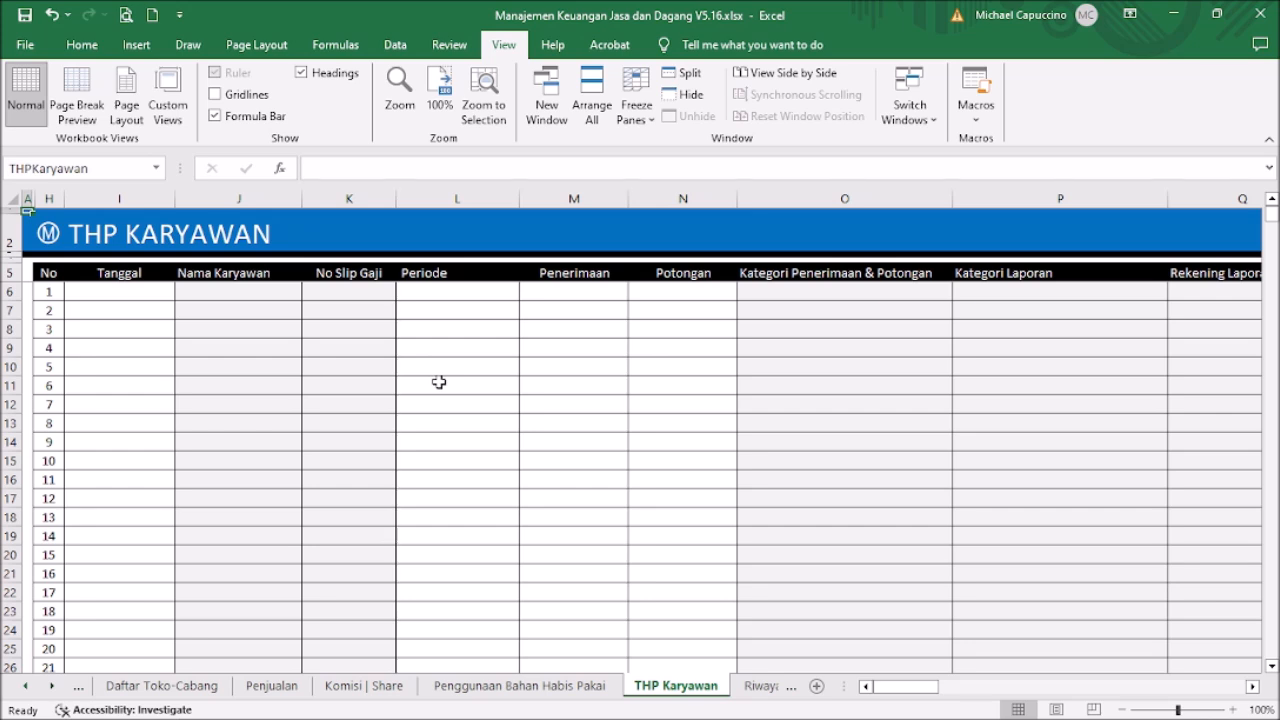
left_click(140, 289)
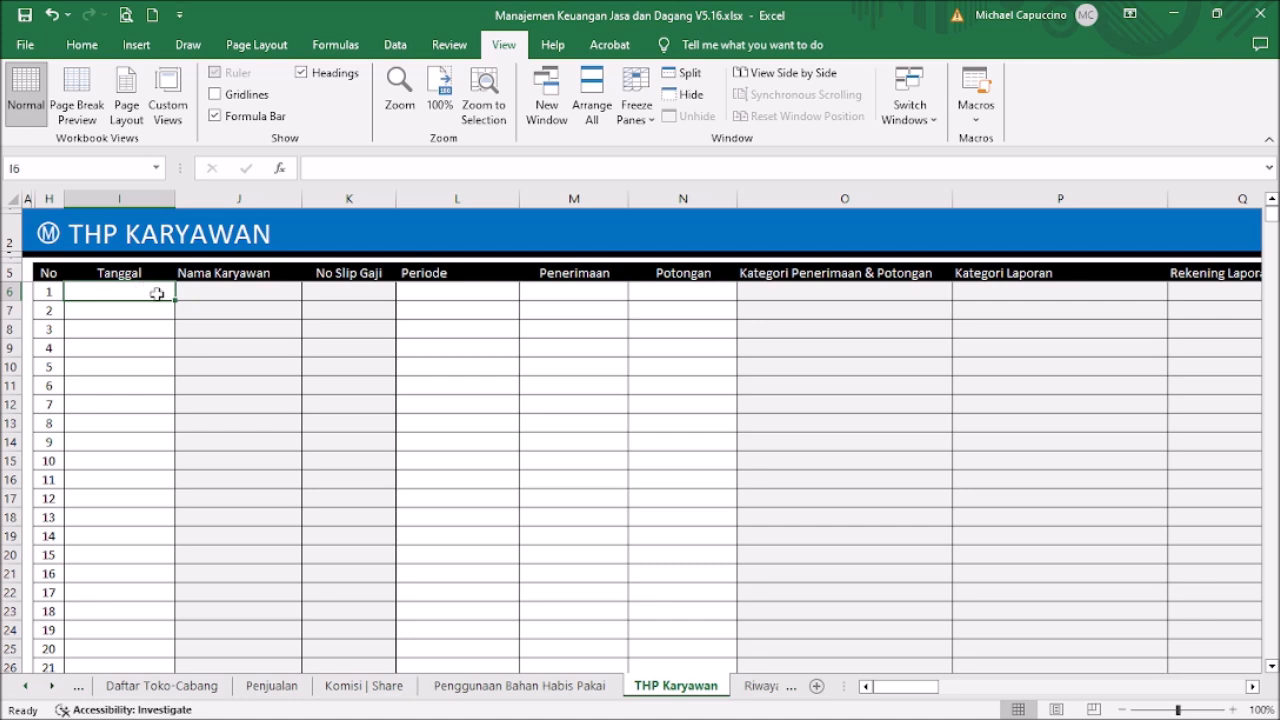
type("25")
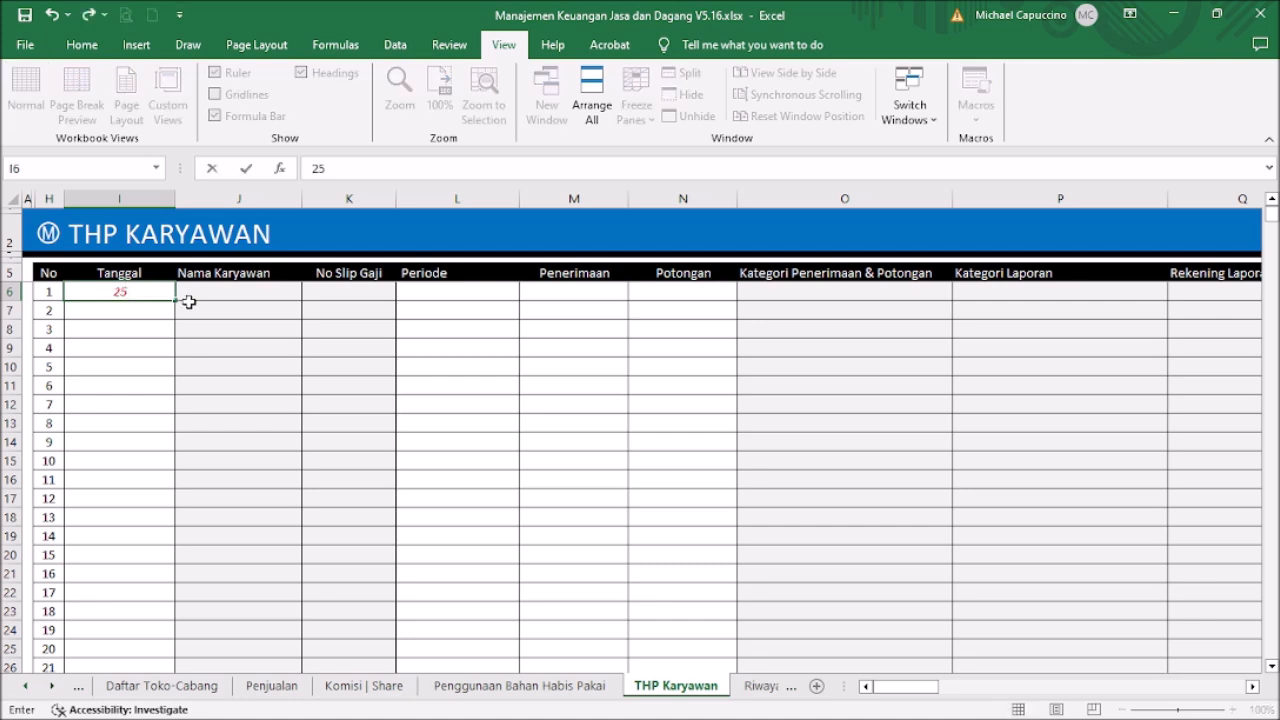
type(" nov 18")
key("Return")
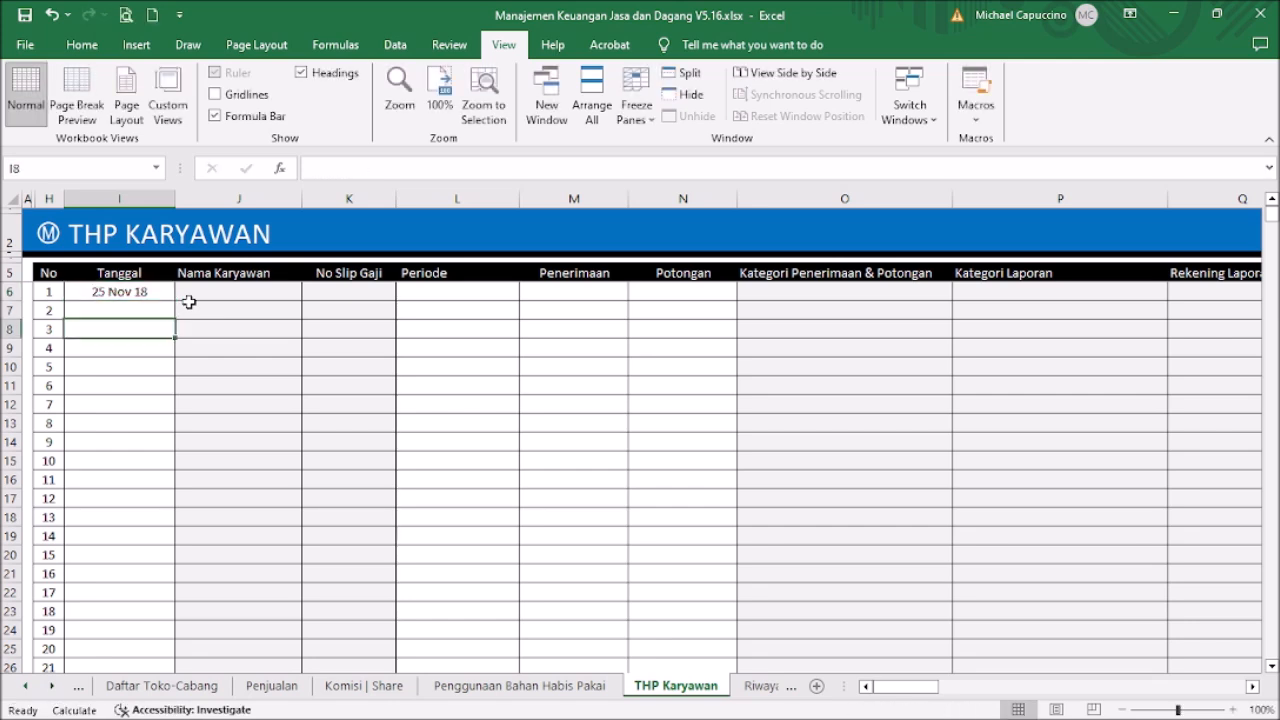
Copy the first Tanggal down to rows 2 through 16 (I7:I21)
key("ctrl+c")
key("Down")
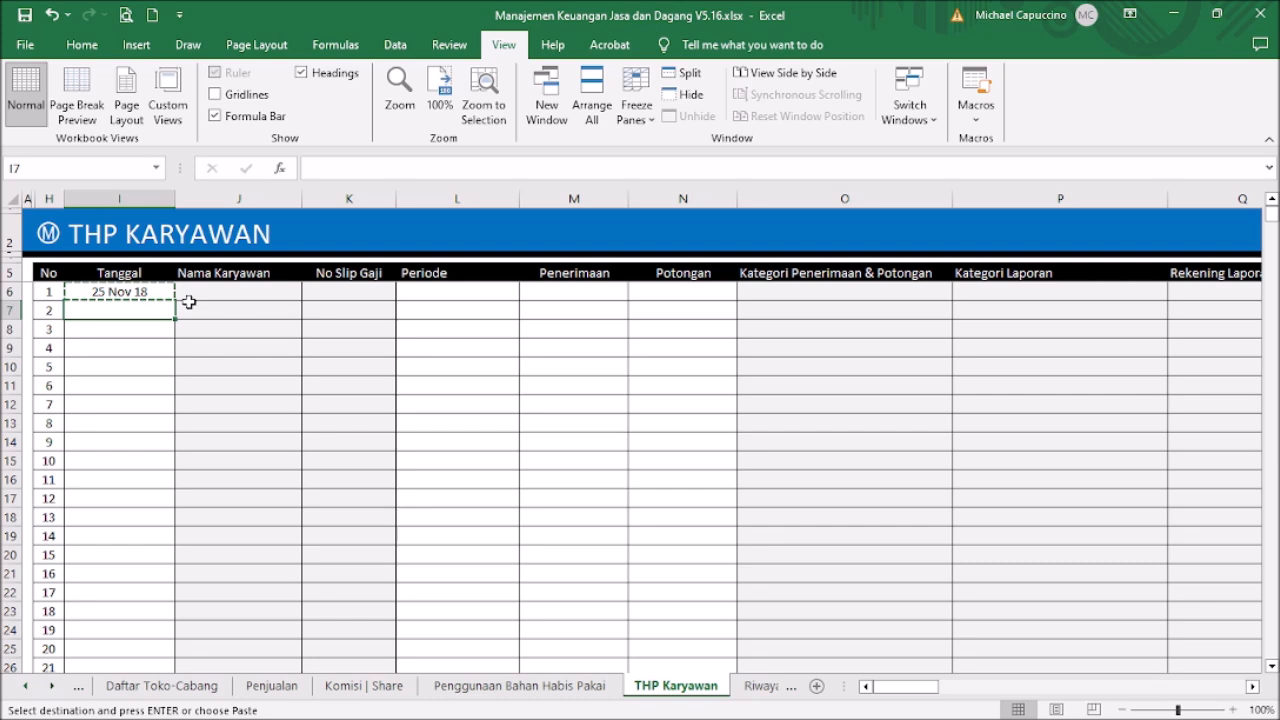
key("shift+Down")
key("shift+Down")
key("shift+Down")
key("shift+Down")
key("shift+Down")
key("shift+Down")
key("shift+Down")
key("shift+Down")
key("shift+Down")
key("shift+Down")
key("shift+Down")
key("shift+Down")
key("shift+Down")
key("shift+Down")
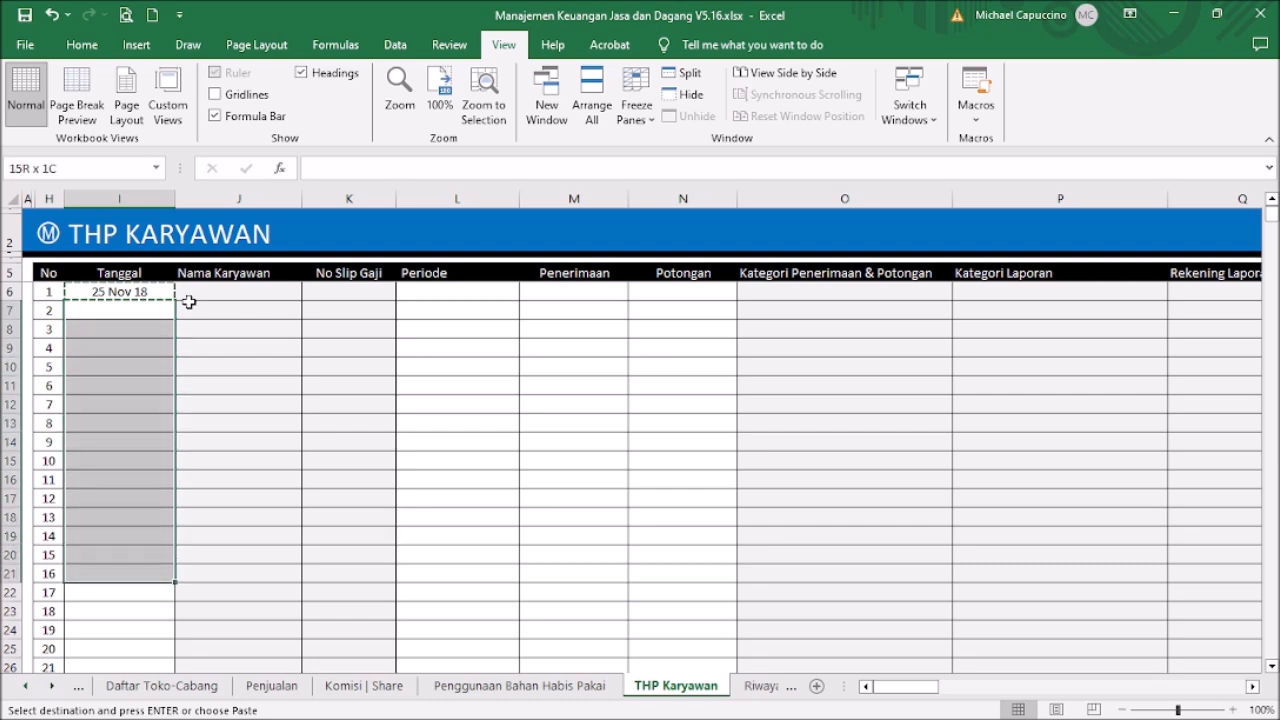
key("ctrl+v")
key("Escape")
key("Down")
key("Down")
key("Down")
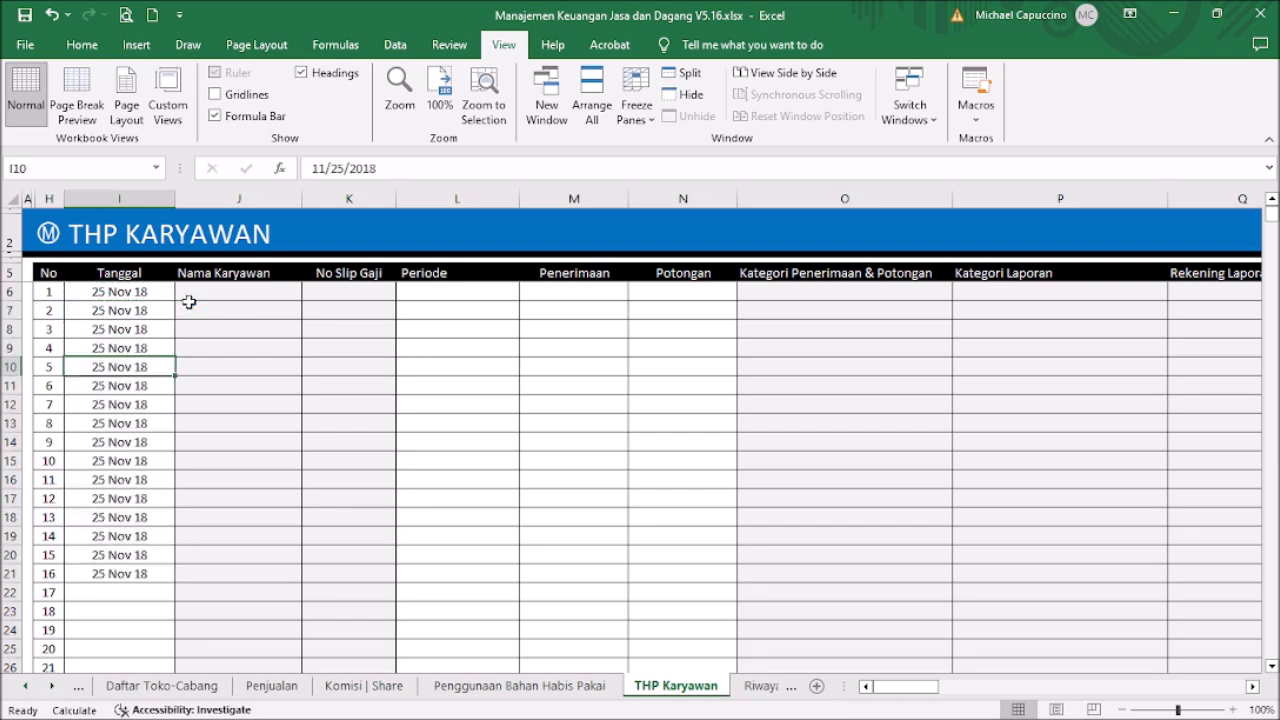
Choose the registered employee's name for the first row of Nama Karyawan
left_click(261, 299)
left_click(310, 292)
scroll(295, 325, "up", 3)
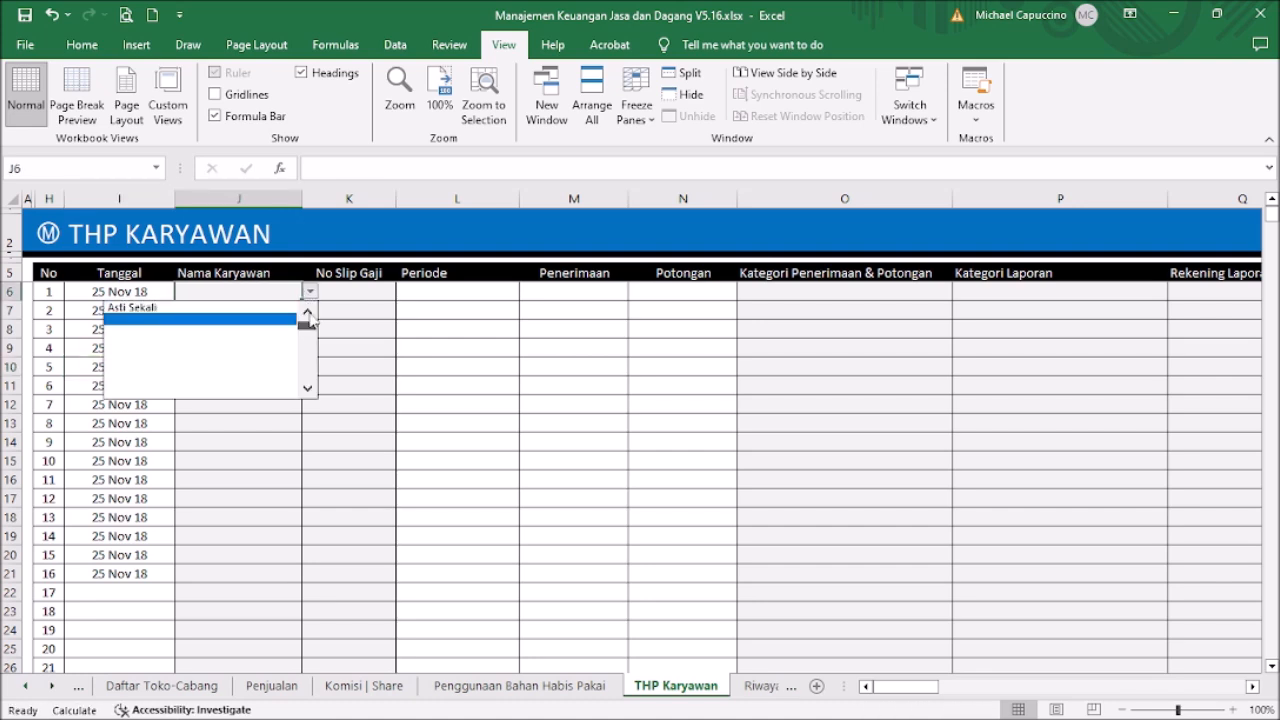
left_click(286, 308)
Copy the employee's name from the first Nama Karyawan cell to rows 2 through 16 (J7:J21)
key("ctrl+c")
key("Down")
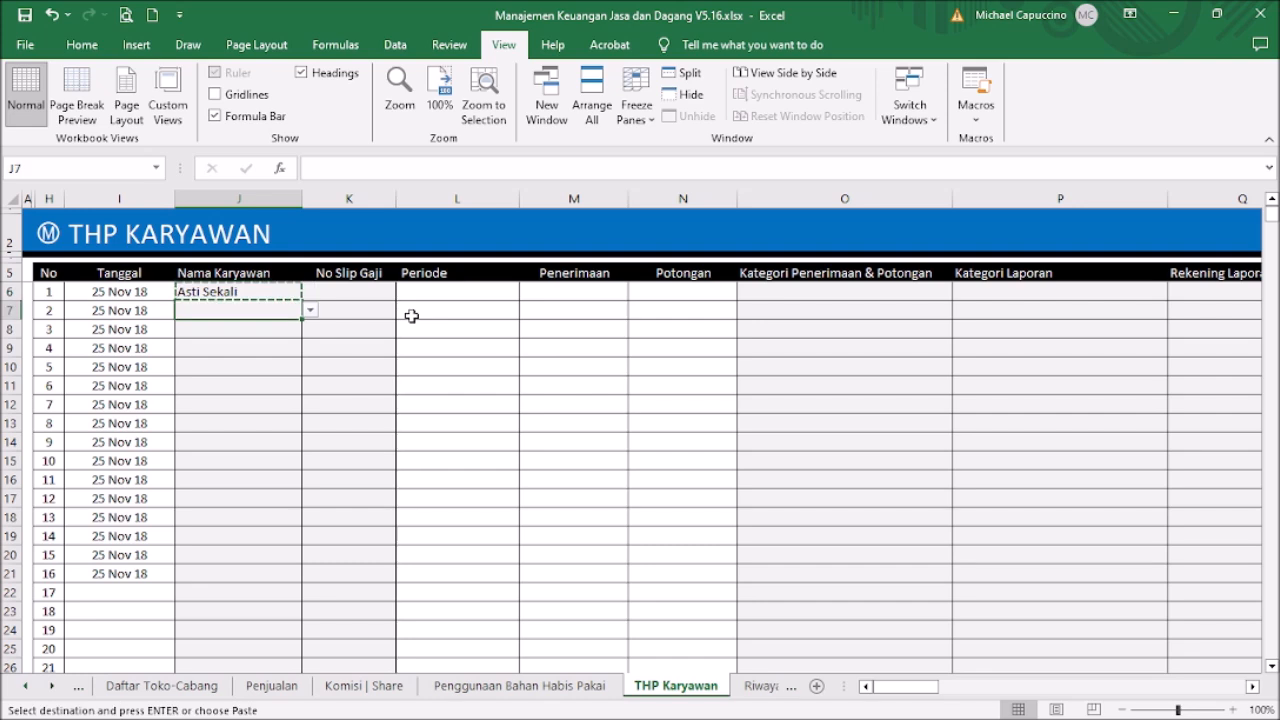
key("shift+Down")
key("shift+Down")
key("shift+Down")
key("shift+Down")
key("shift+Down")
key("shift+Down")
key("shift+Down")
key("shift+Down")
key("shift+Down")
key("shift+Down")
key("shift+Down")
key("shift+Down")
key("shift+Down")
key("shift+Down")
key("ctrl+v")
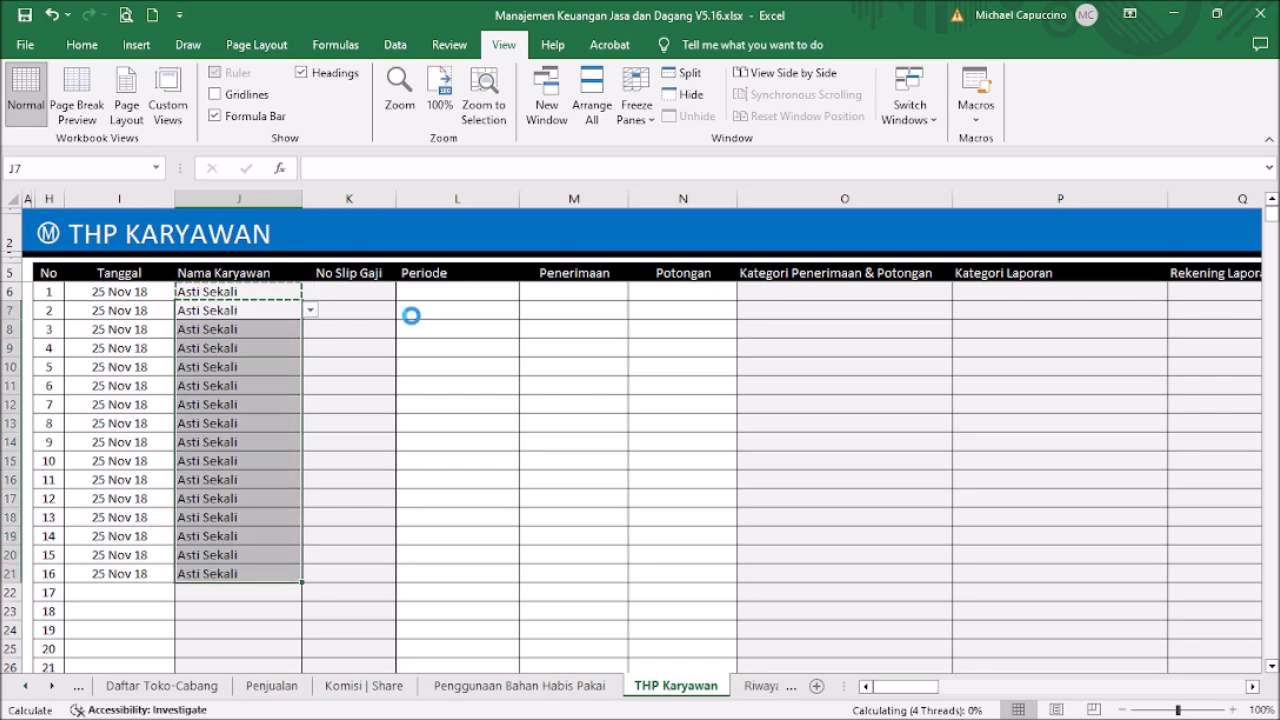
key("Escape")
key("ctrl+Up")
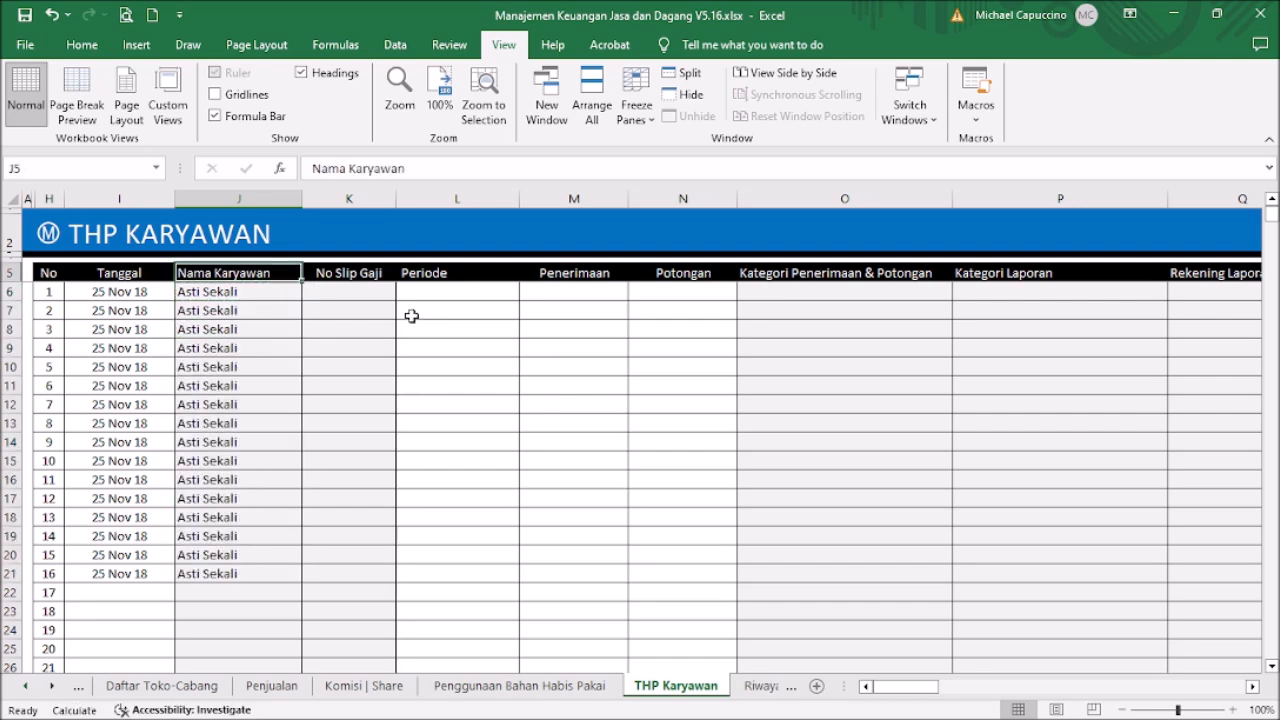
Fill the employee's name from J6 down to J21 in the Nama Karyawan column
left_click(280, 294)
left_click(309, 292)
left_click(300, 302)
left_click_drag(300, 302, 273, 580)
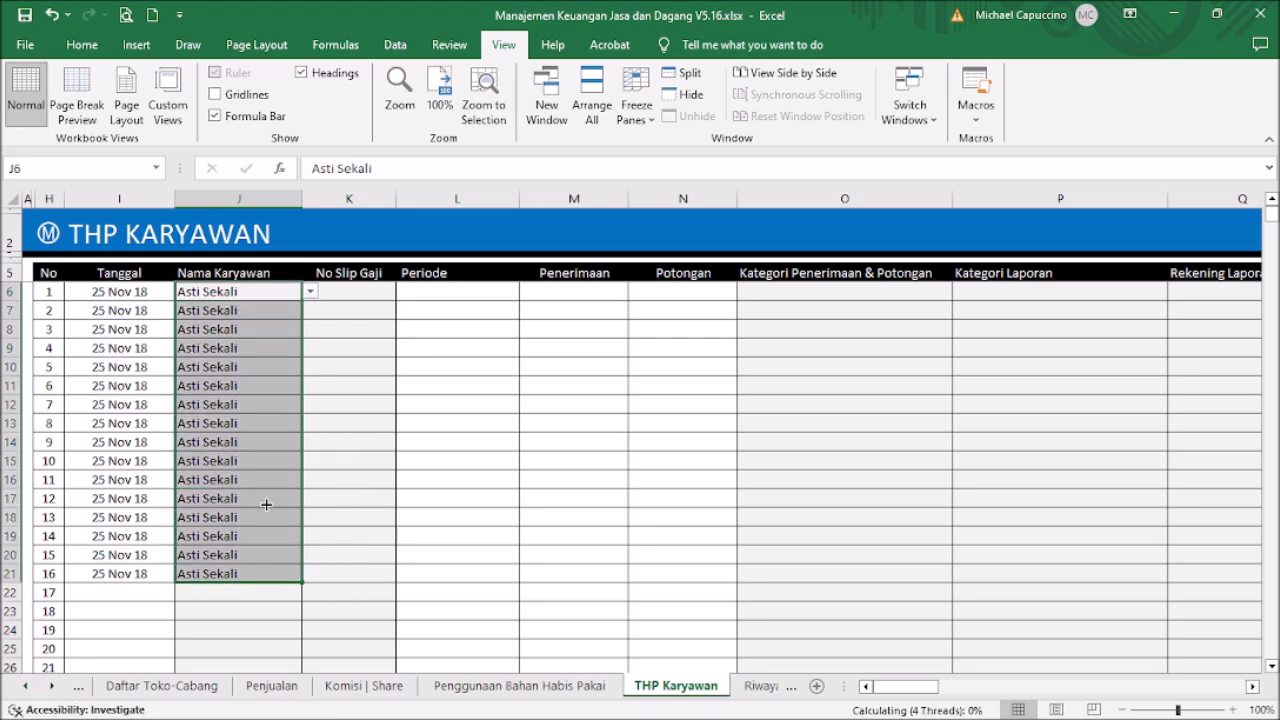
Copy the employee's name in J6 and paste it over J7:J21 again
left_click(257, 367)
left_click(256, 294)
key("ctrl+c")
left_click(256, 308)
left_click(226, 572, "shift")
key("ctrl+v")
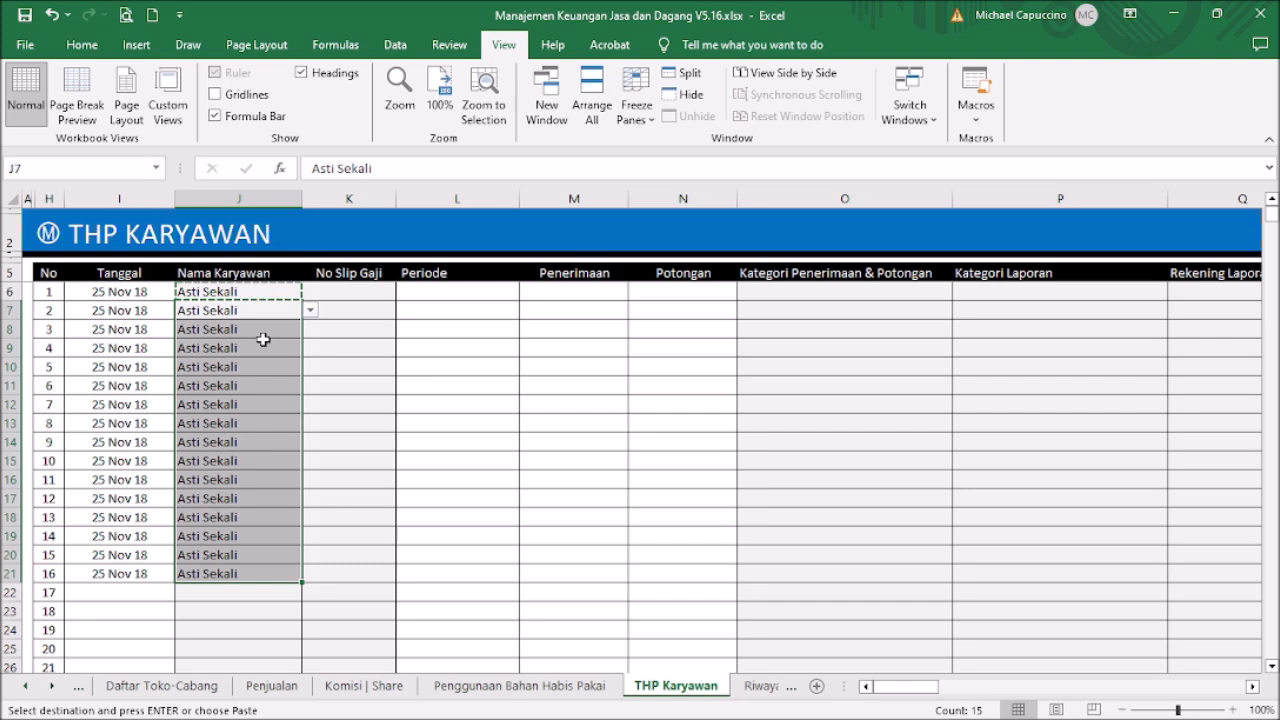
Copy the employee's name from the Nama column of DAFTAR KARYAWAN and return to THP KARYAWAN through the menu sheet
left_click(350, 309)
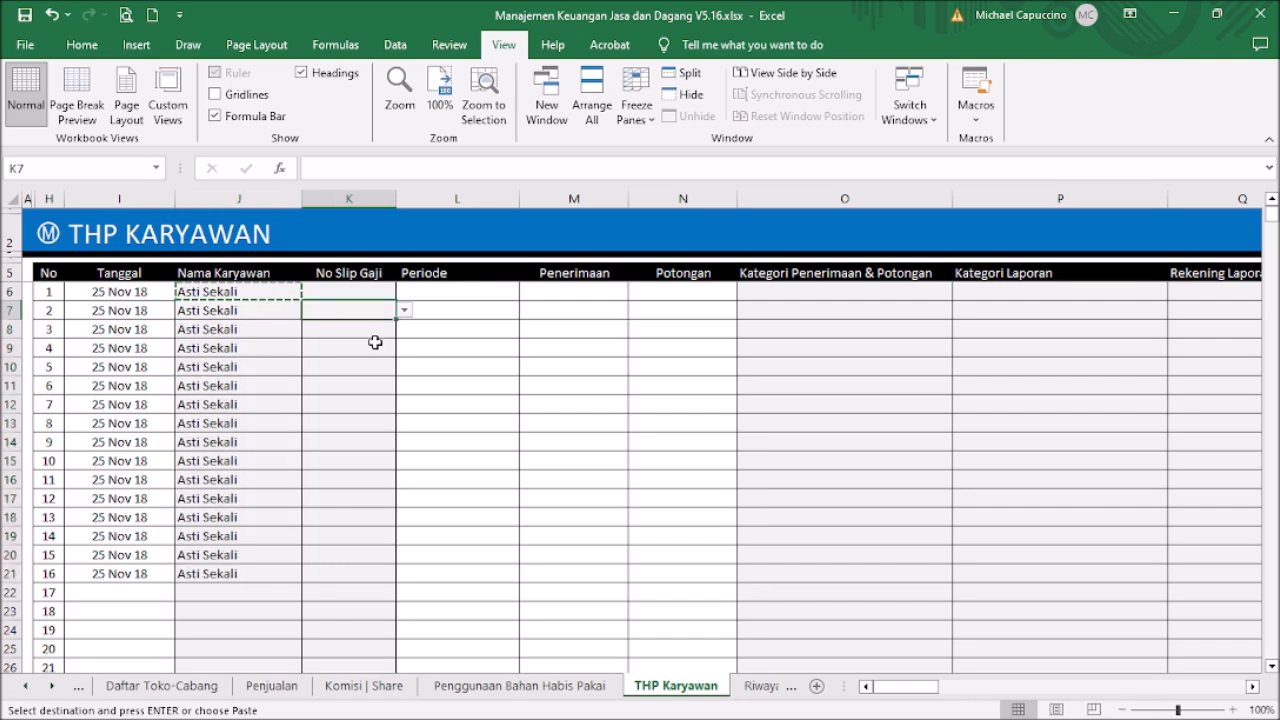
left_click(50, 235)
left_click(312, 320)
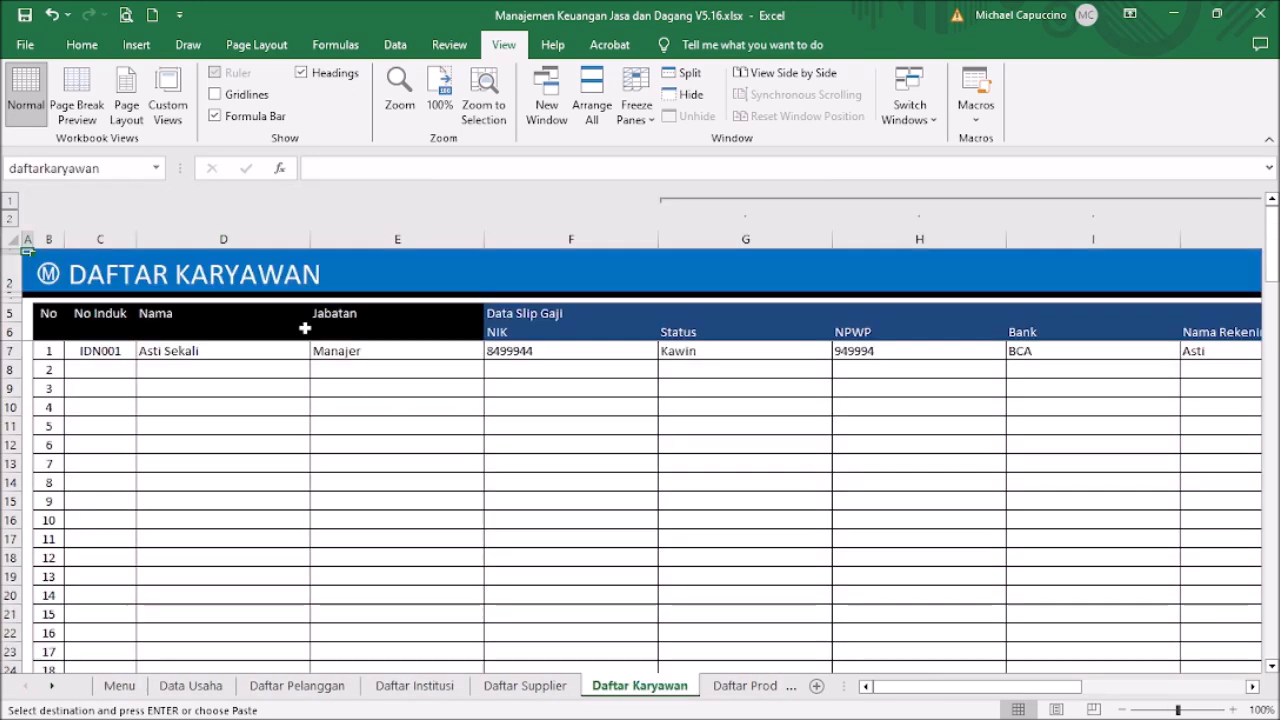
left_click(233, 346)
right_click(233, 346)
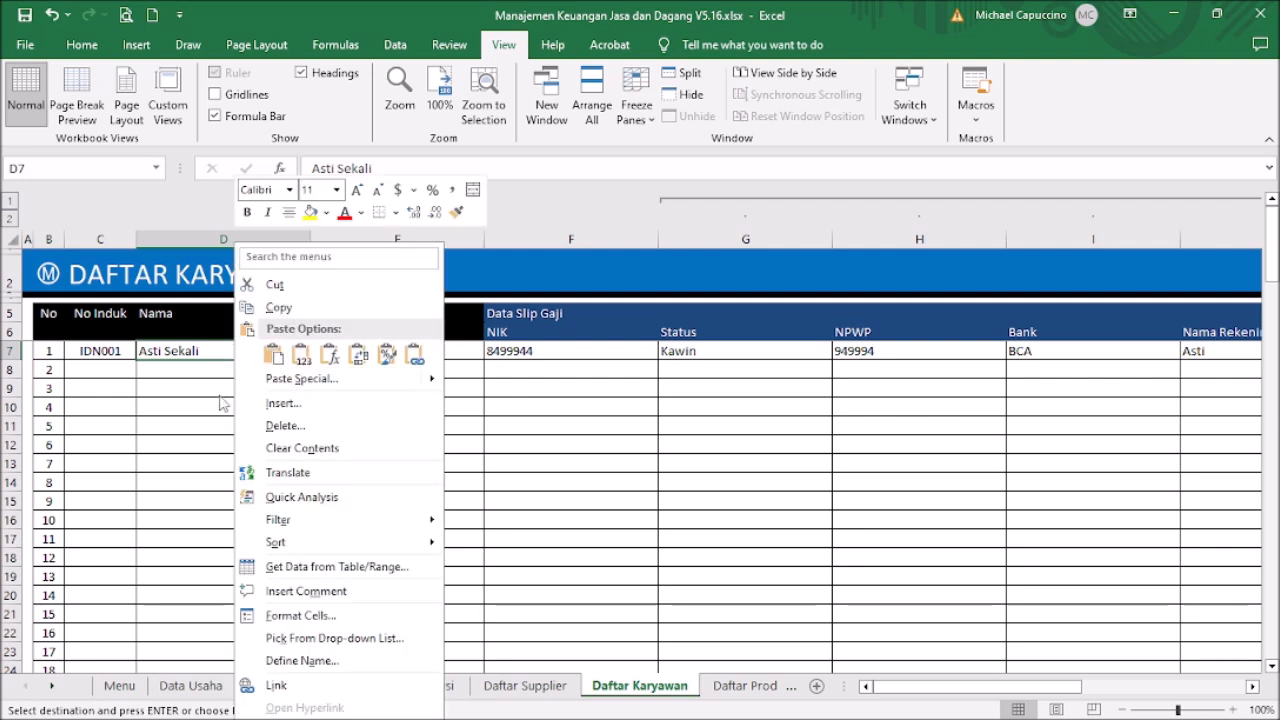
left_click(299, 309)
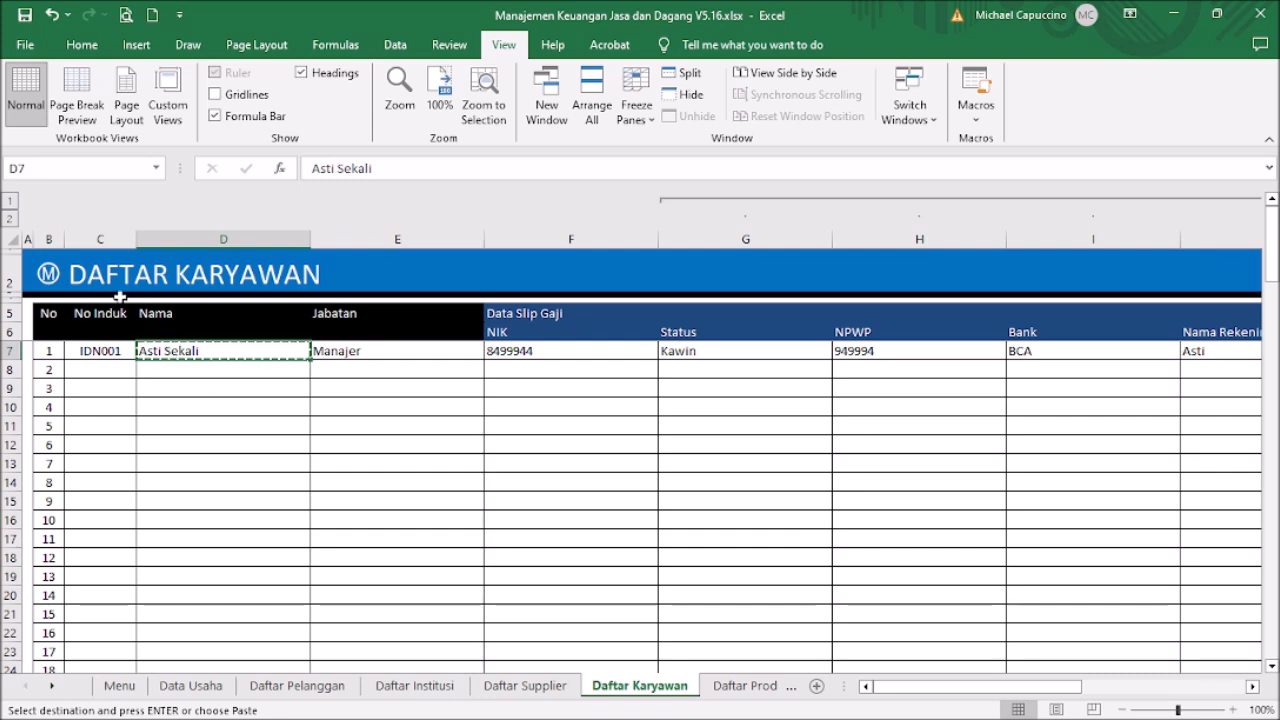
left_click(50, 287)
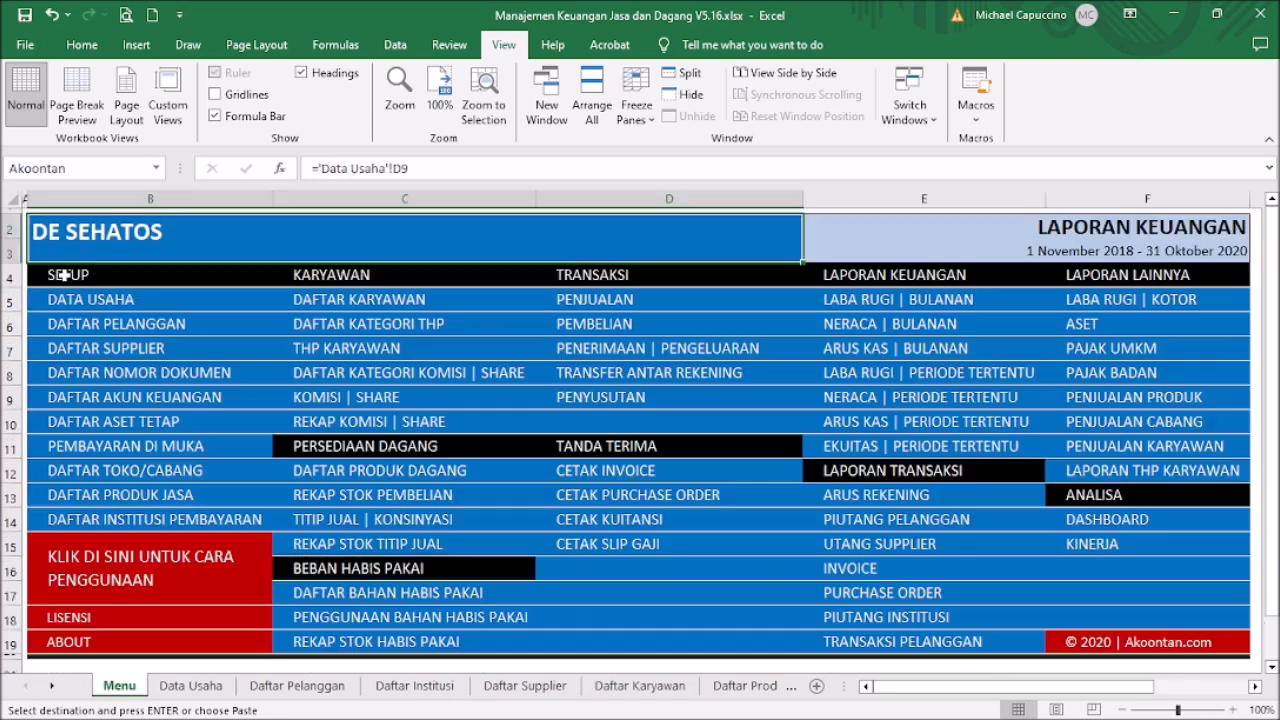
left_click(341, 355)
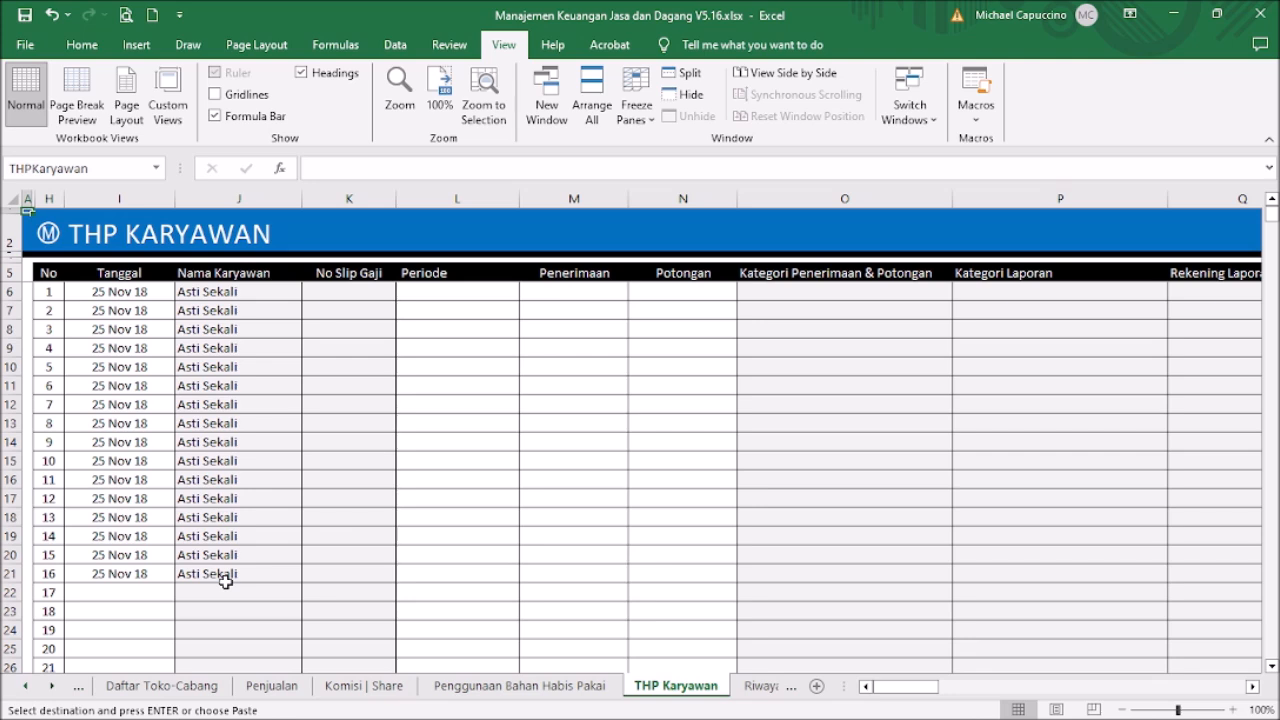
Choose SL001 as the No Slip Gaji of the first row
left_click(378, 297)
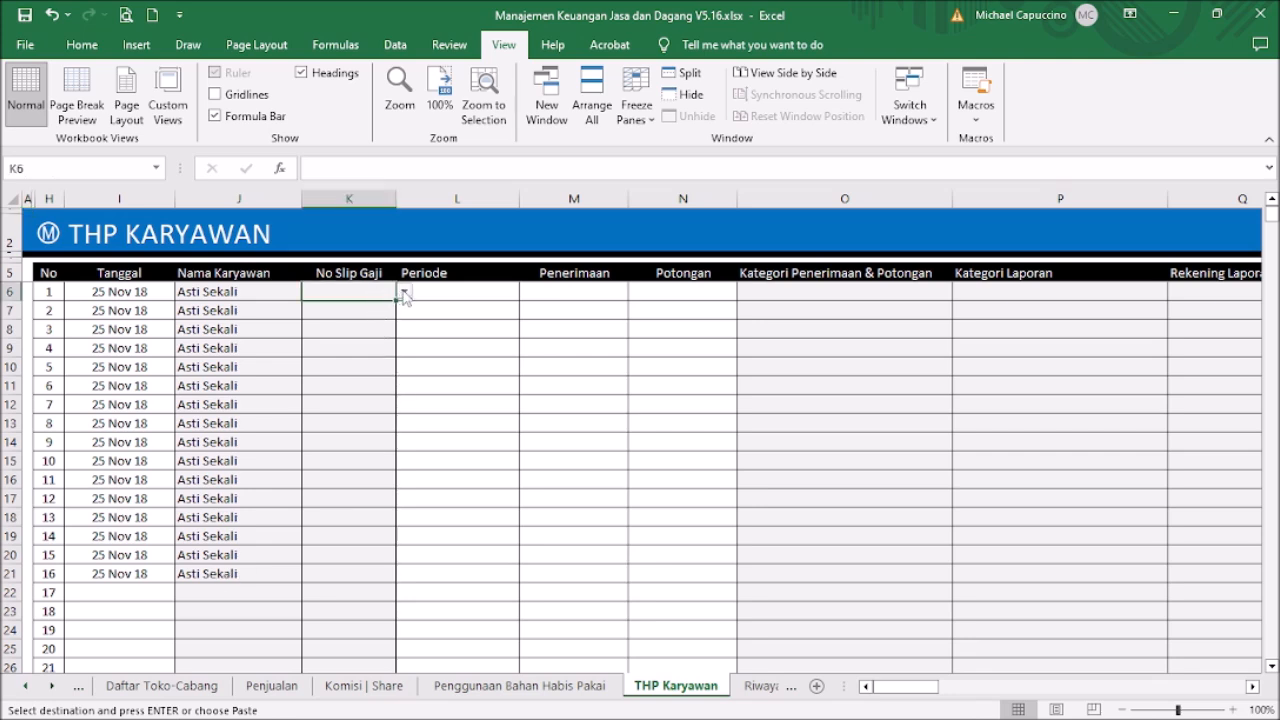
left_click(404, 291)
left_click(390, 308)
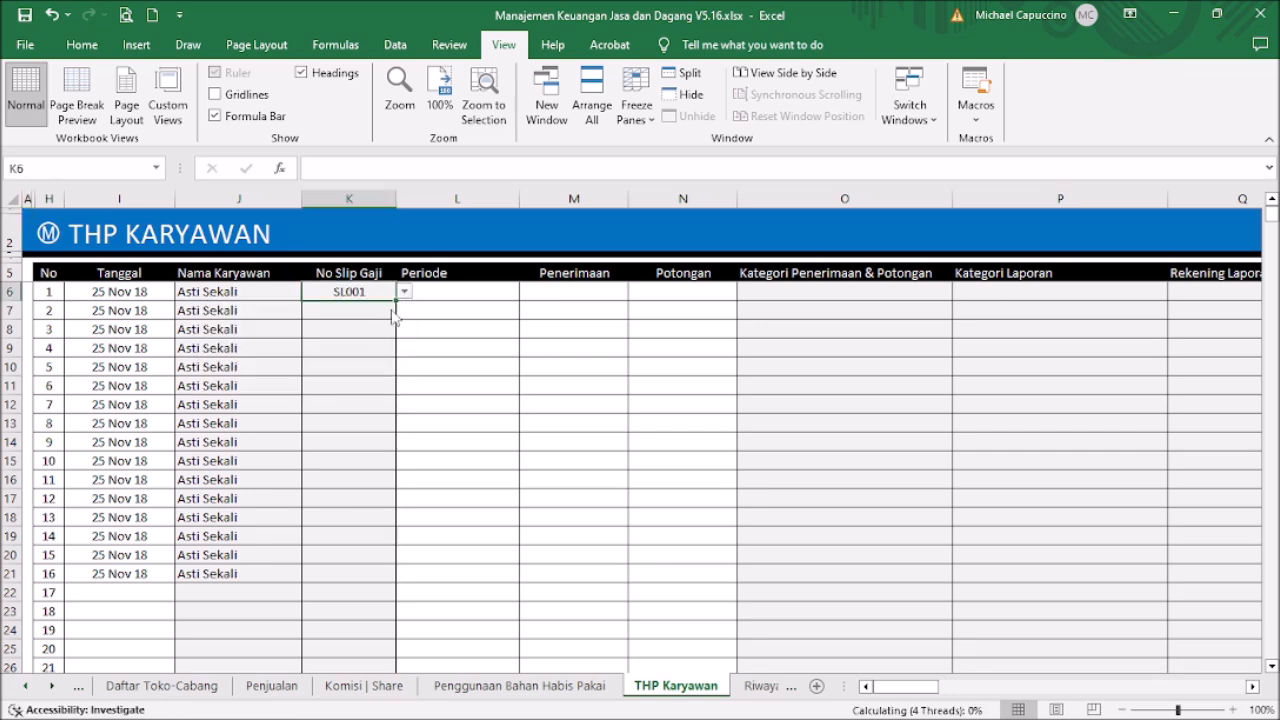
Copy the No Slip Gaji SL001 down to rows 2 through 16 (K7:K21)
key("ctrl+c")
key("Down")
key("shift+Down")
key("shift+Down")
key("shift+Down")
key("shift+Down")
key("shift+Down")
key("shift+Down")
key("shift+Down")
key("shift+Down")
key("shift+Down")
key("shift+Down")
key("shift+Down")
key("shift+Down")
key("shift+Down")
key("shift+Down")
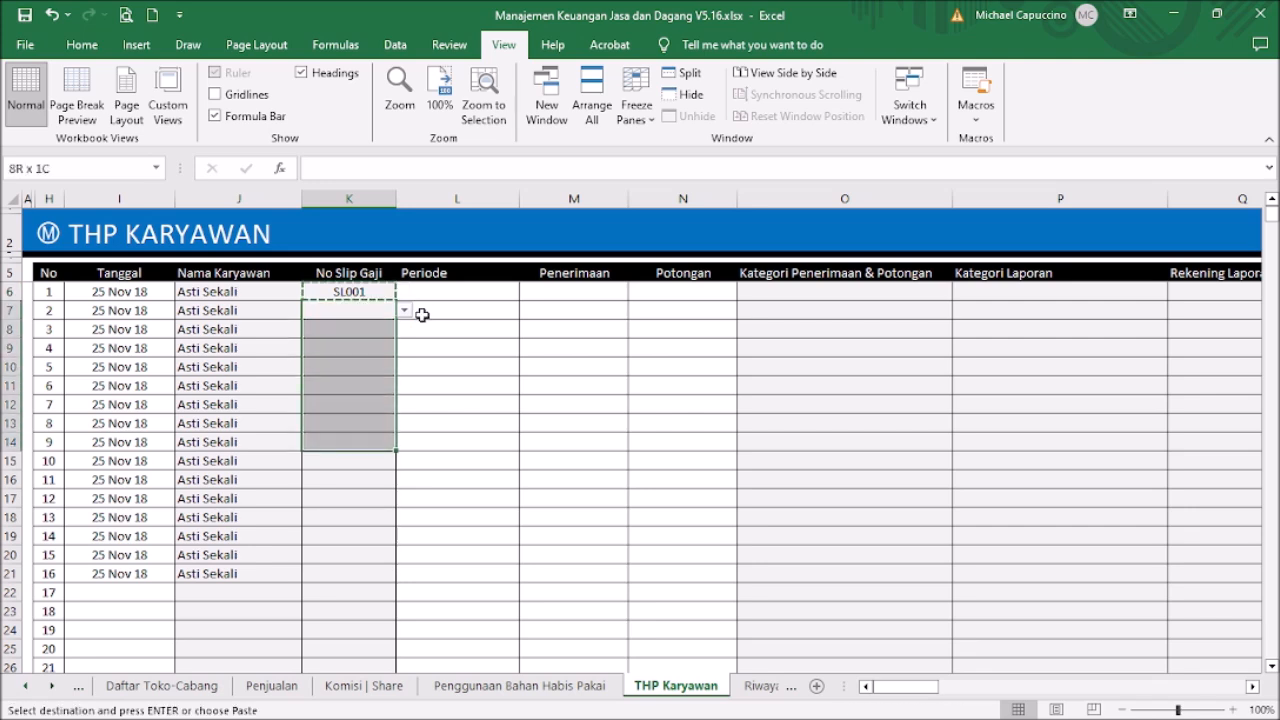
key("ctrl+v")
key("Escape")
key("ctrl+Up")
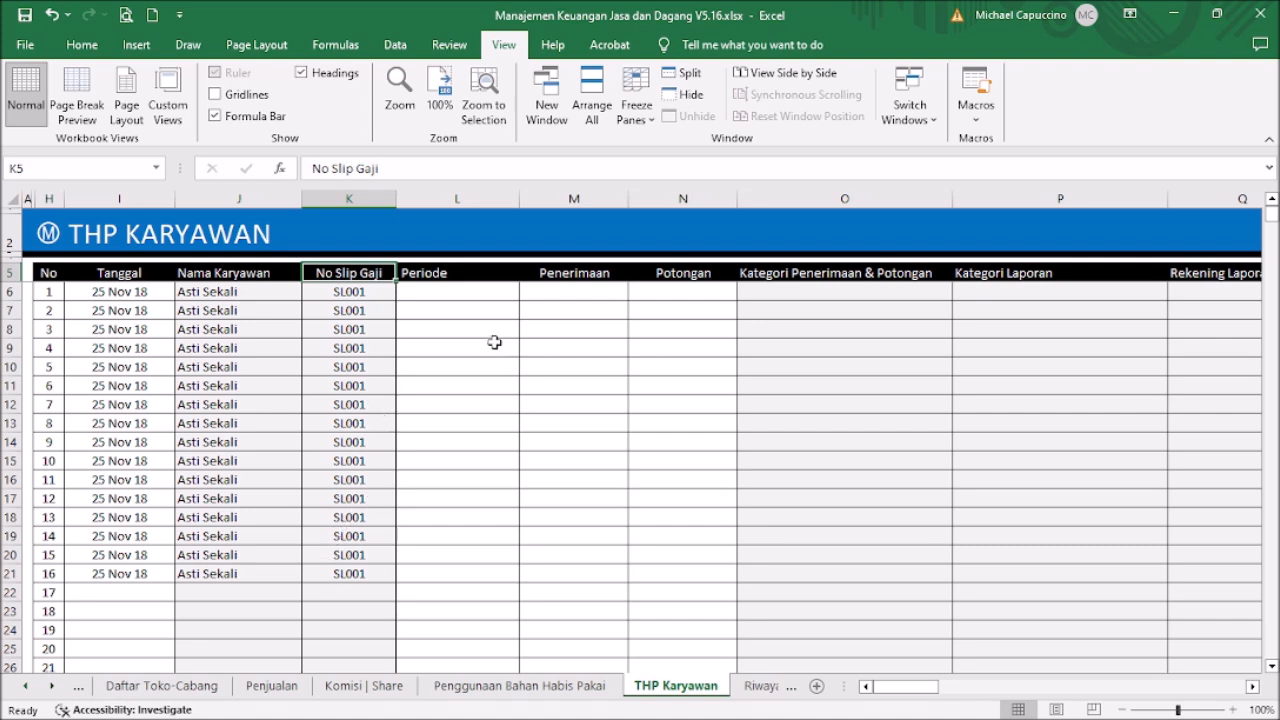
Enter 1 - 30 November 2018 as the Periode of the first row and widen column L to fit it
left_click(484, 294)
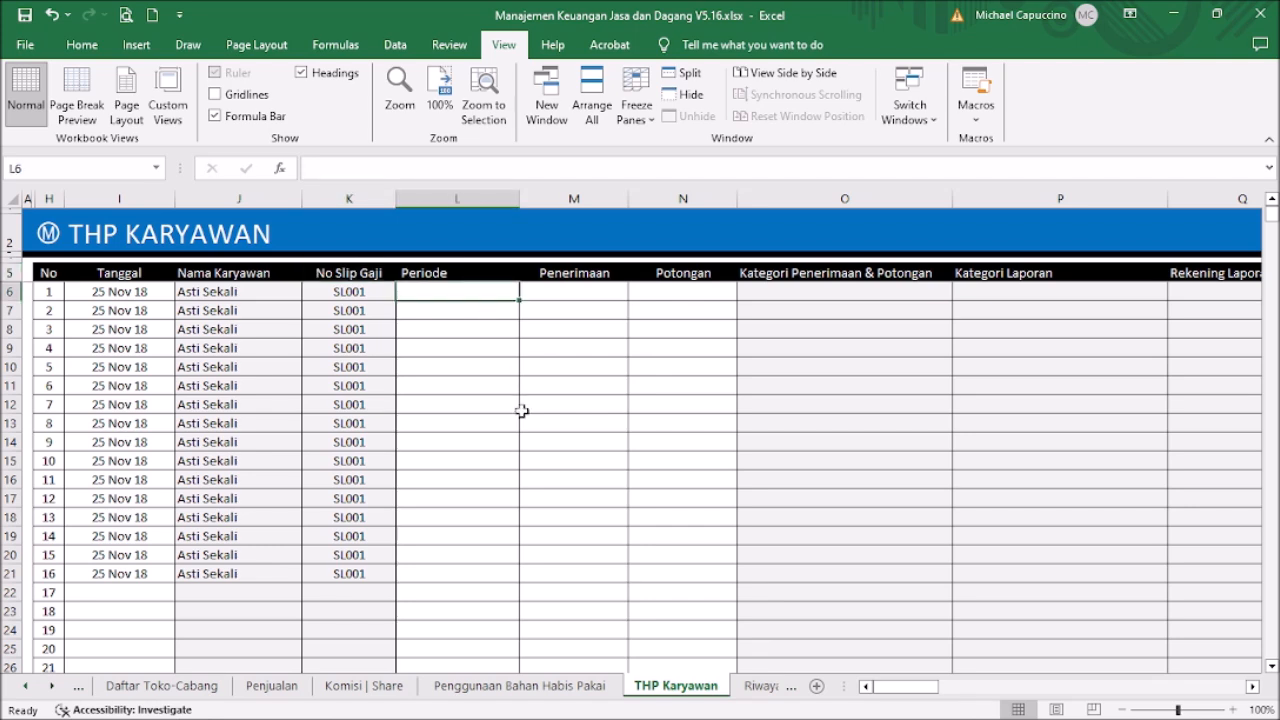
type("1")
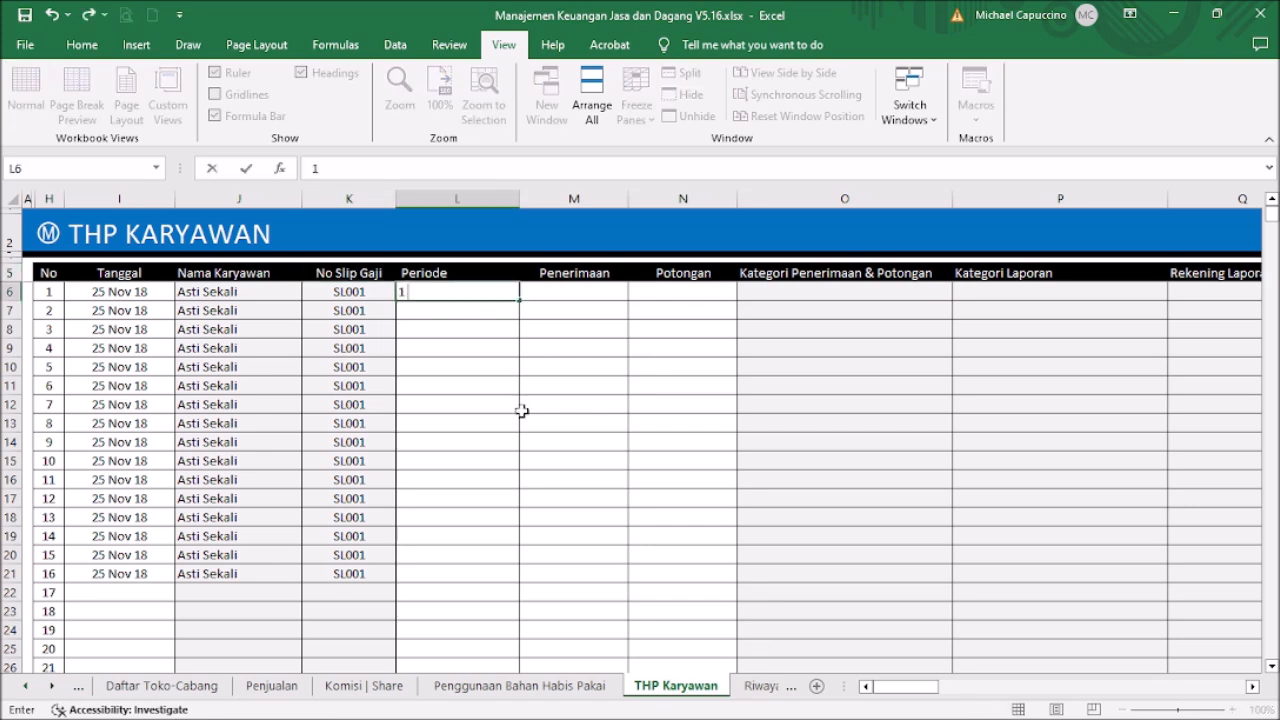
type(" - 30 November 20")
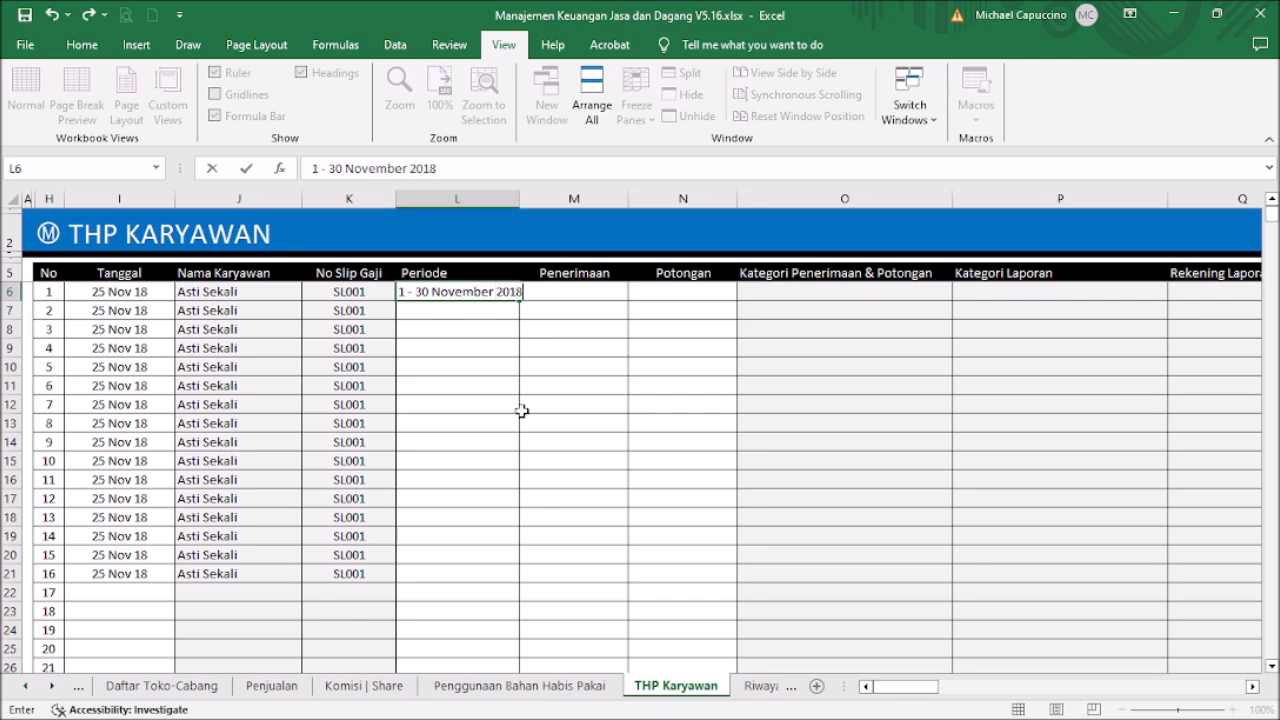
type("18")
key("Return")
left_click_drag(519, 199, 540, 204)
Copy the Periode in L6 down to rows 2 through 16 (L7:L21)
left_click(513, 289)
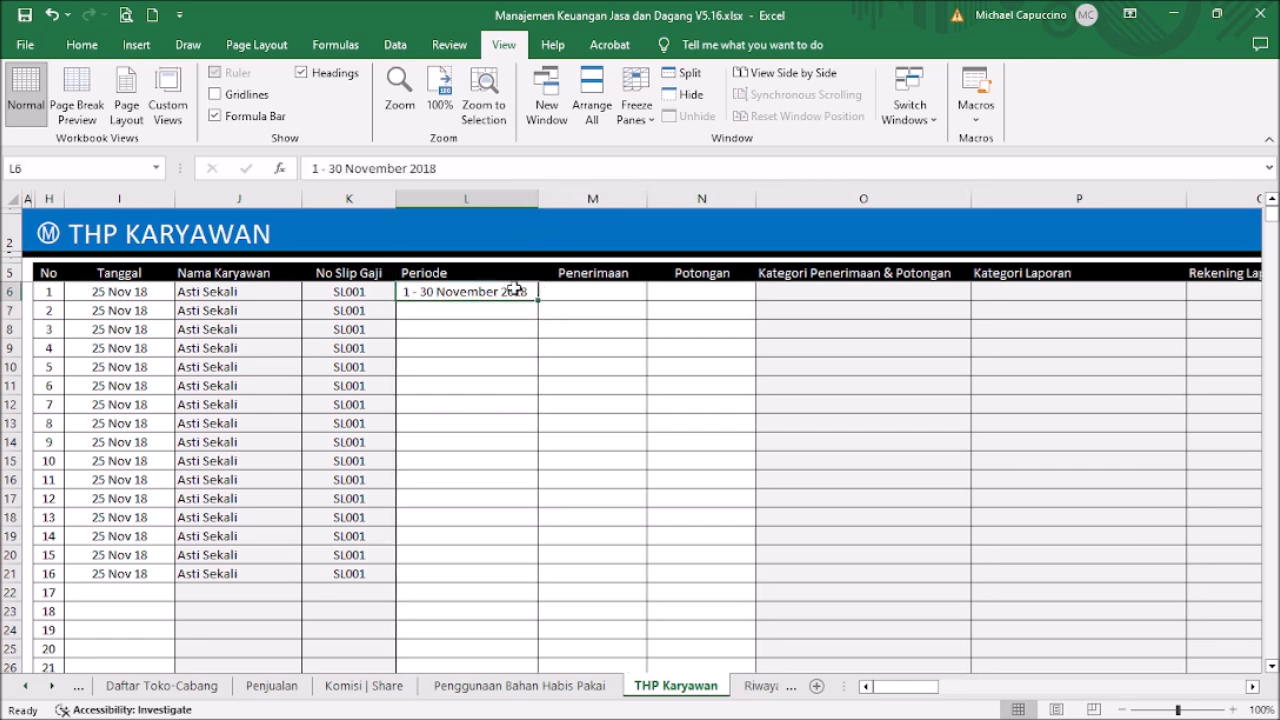
key("ctrl+c")
key("shift+Down")
key("shift+Down")
key("shift+Down")
key("shift+Down")
key("shift+Down")
key("shift+Down")
key("shift+Down")
key("shift+Down")
key("shift+Down")
key("shift+Down")
key("shift+Down")
key("shift+Down")
key("shift+Down")
key("shift+Down")
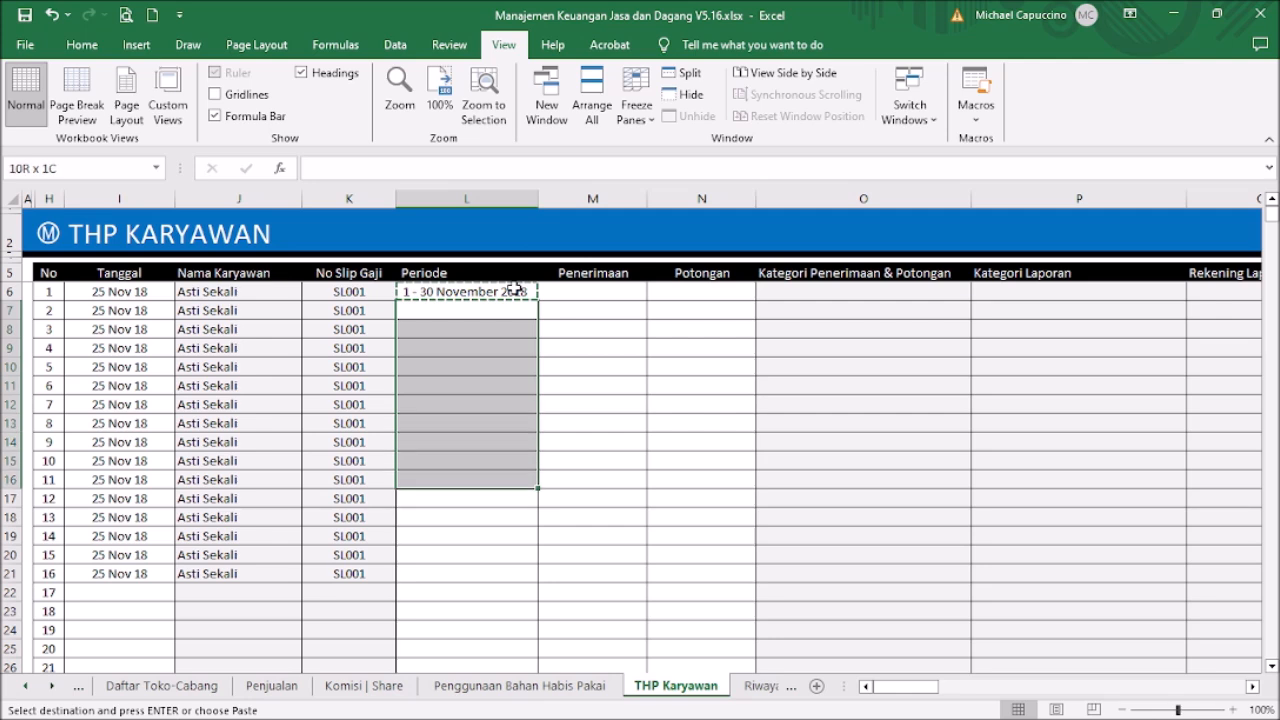
key("ctrl+v")
key("Right")
key("Escape")
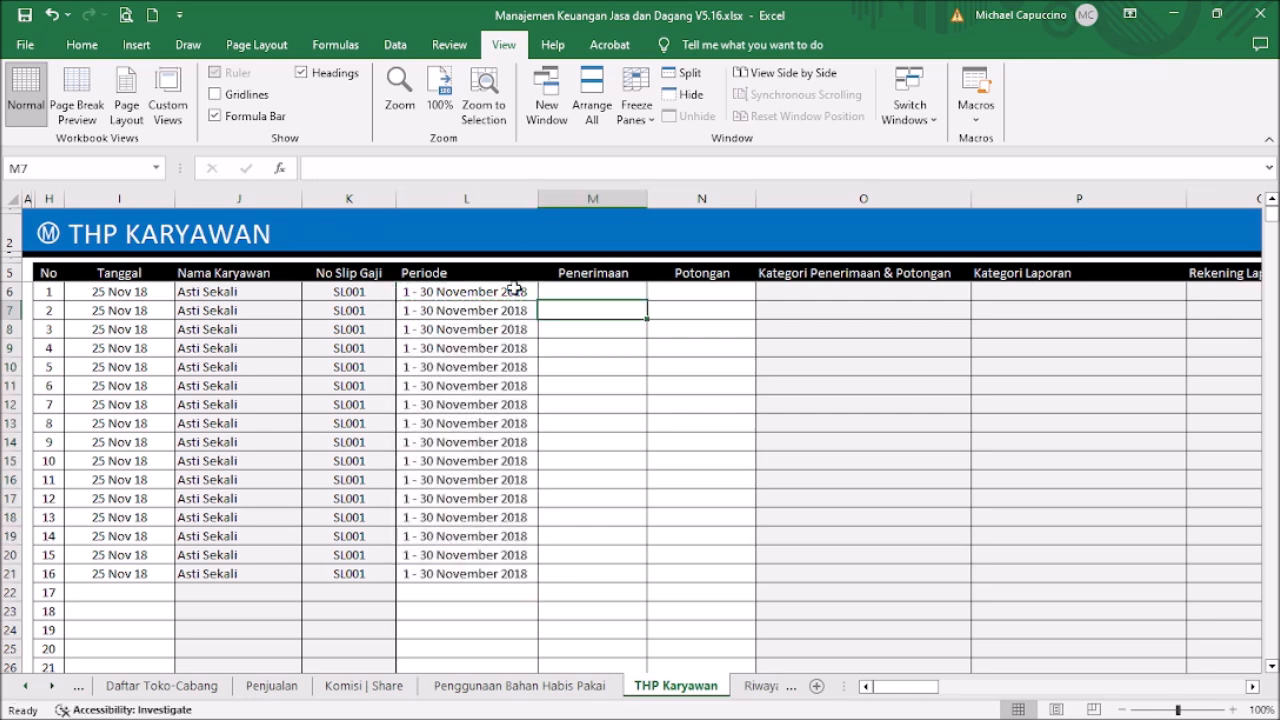
Look through the category choices offered for Kategori Penerimaan & Potongan in the first row, leaving it blank
left_click(634, 293)
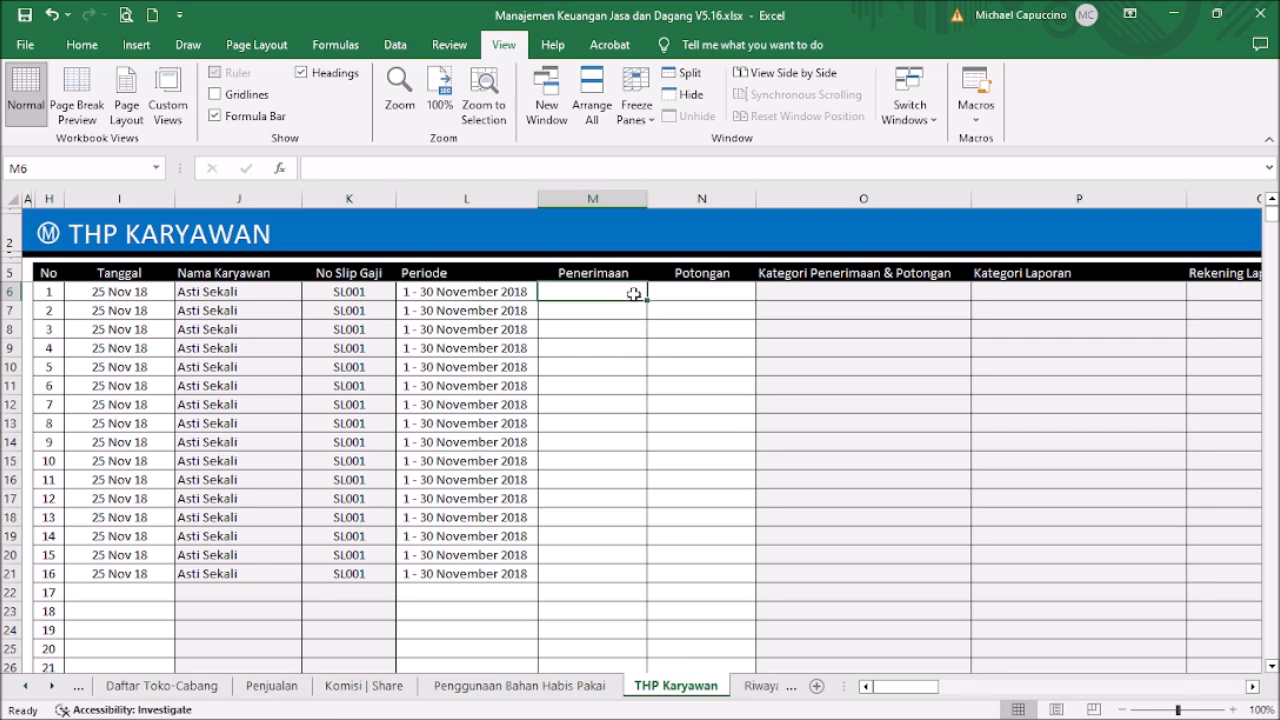
left_click(843, 291)
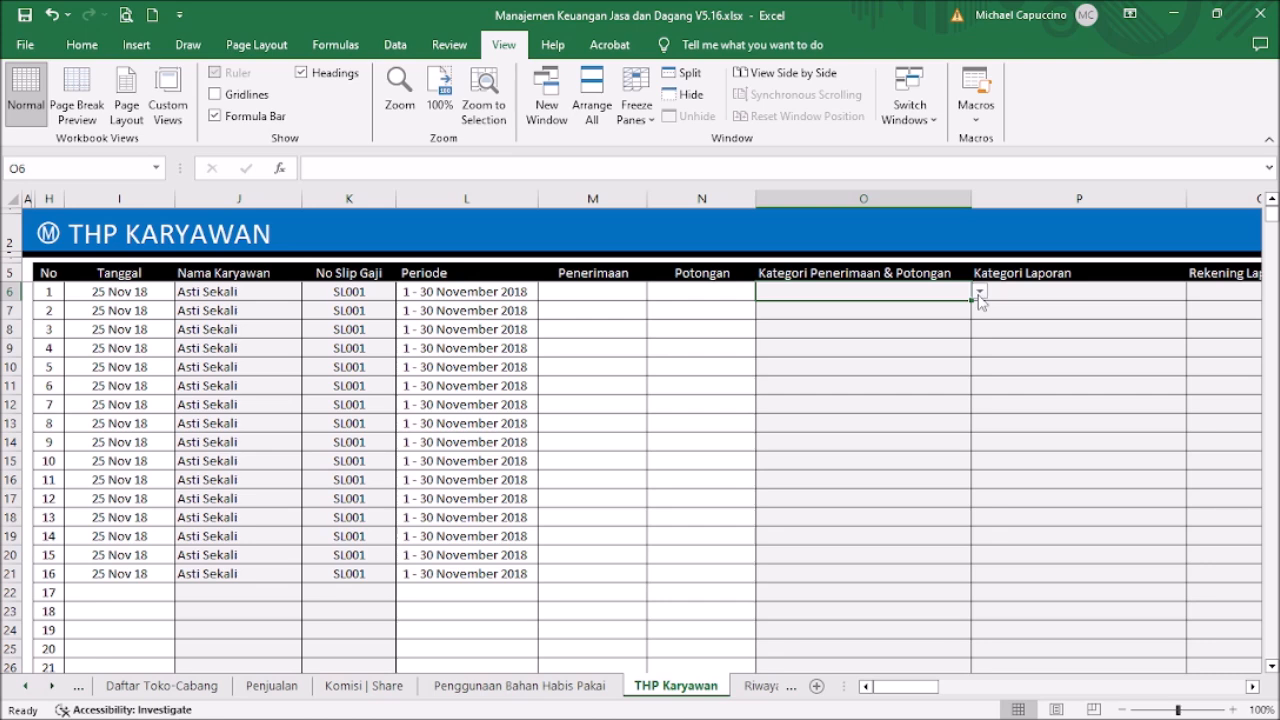
left_click(980, 292)
left_click_drag(977, 361, 993, 310)
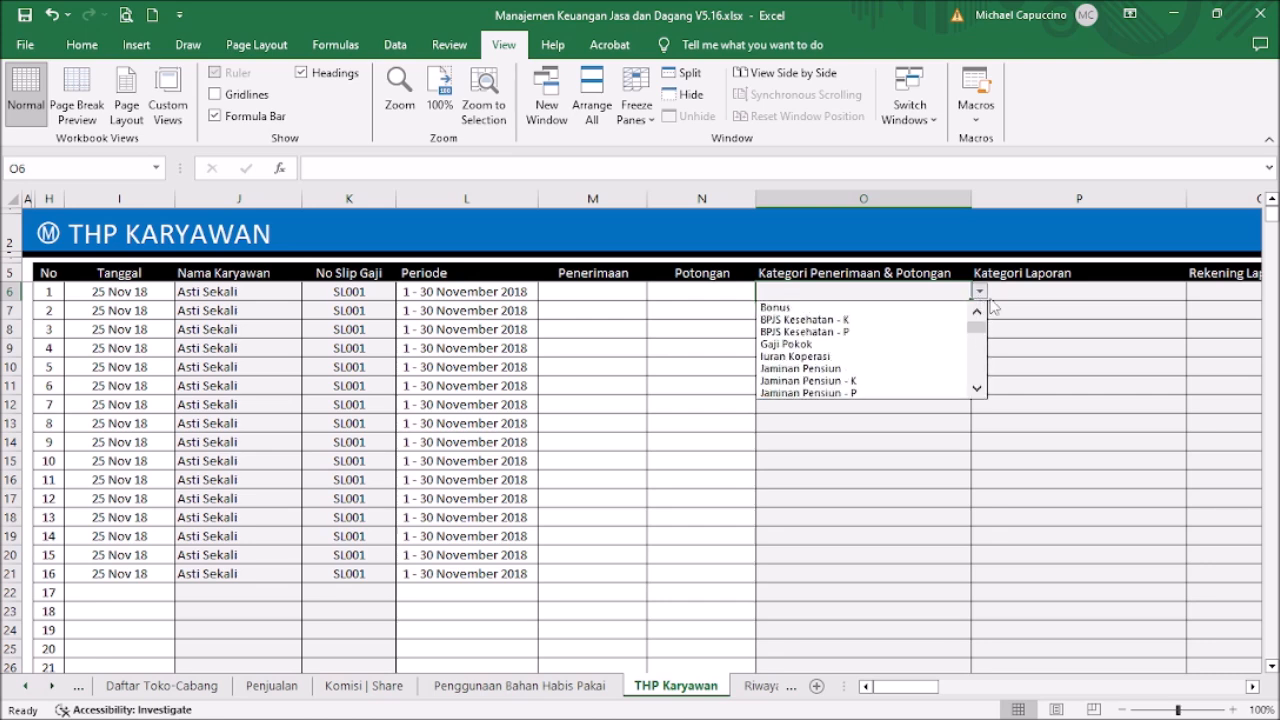
left_click(980, 291)
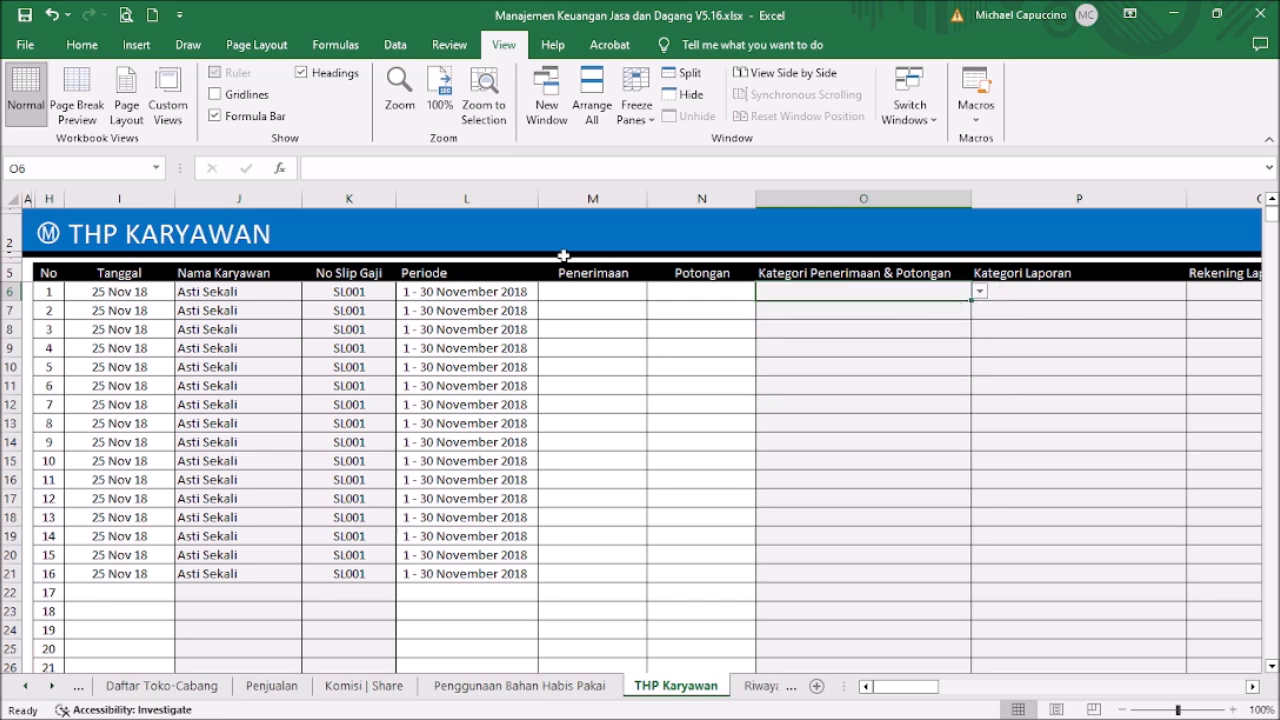
Copy the 23 categories from Bonus to Komisi (C6:C28) in the DAFTAR KATEGORI THP sheet
left_click(48, 246)
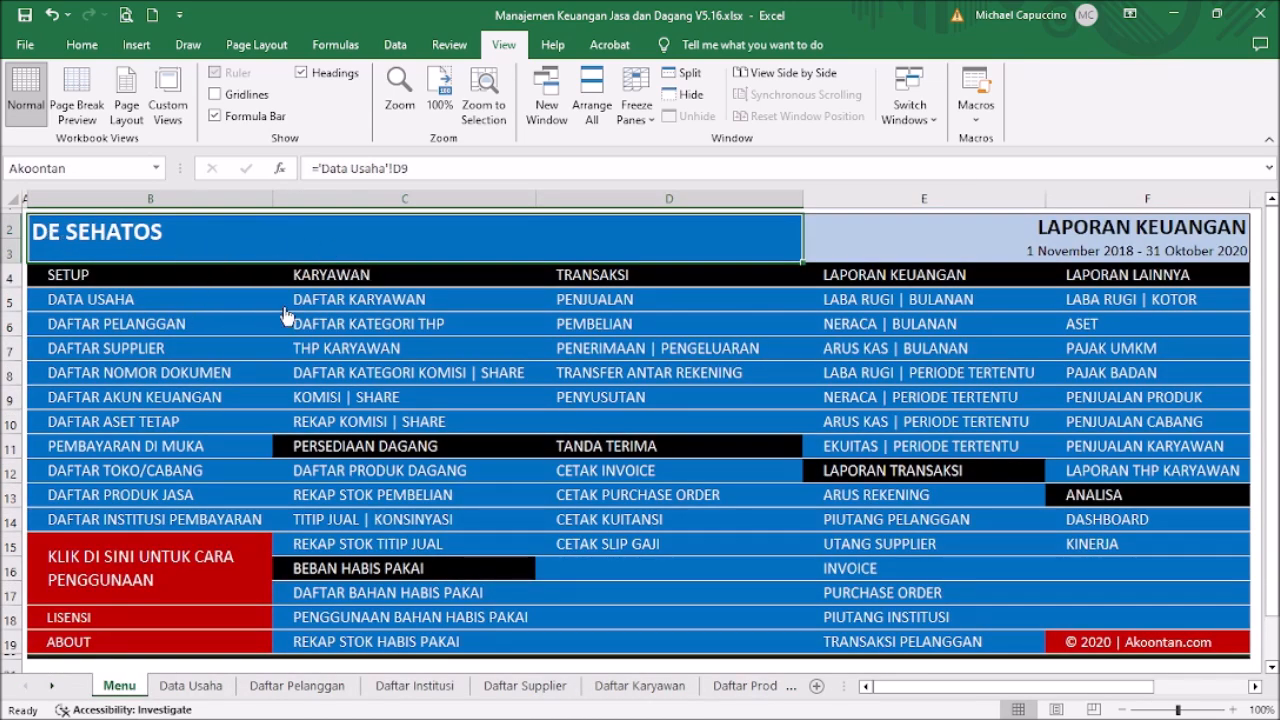
left_click(400, 323)
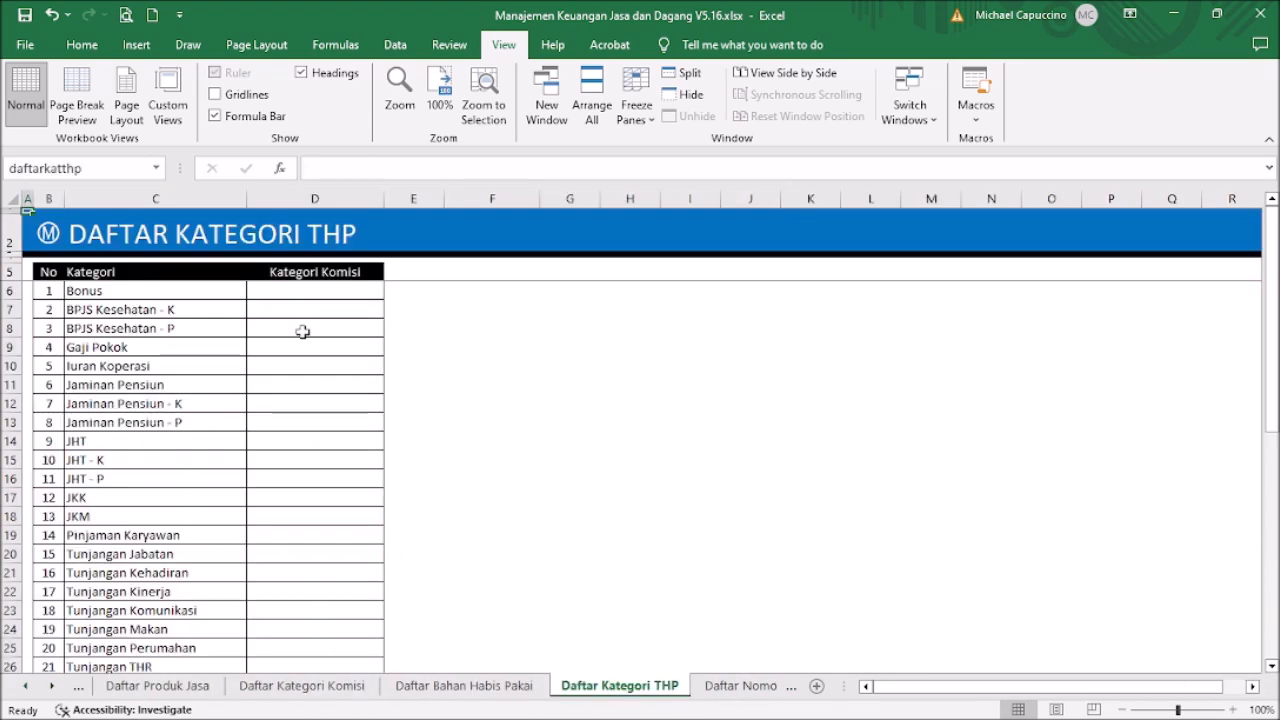
left_click(143, 291)
scroll(194, 332, "down", 3)
left_click(170, 530, "shift")
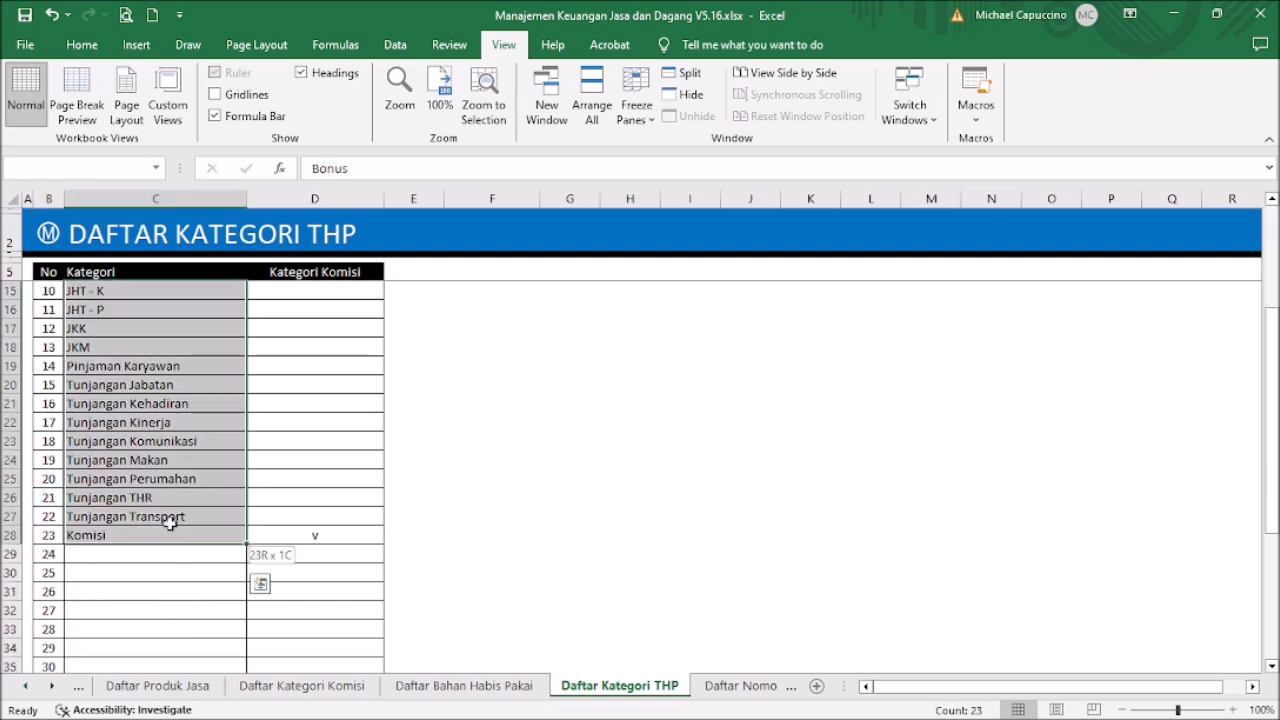
right_click(175, 498)
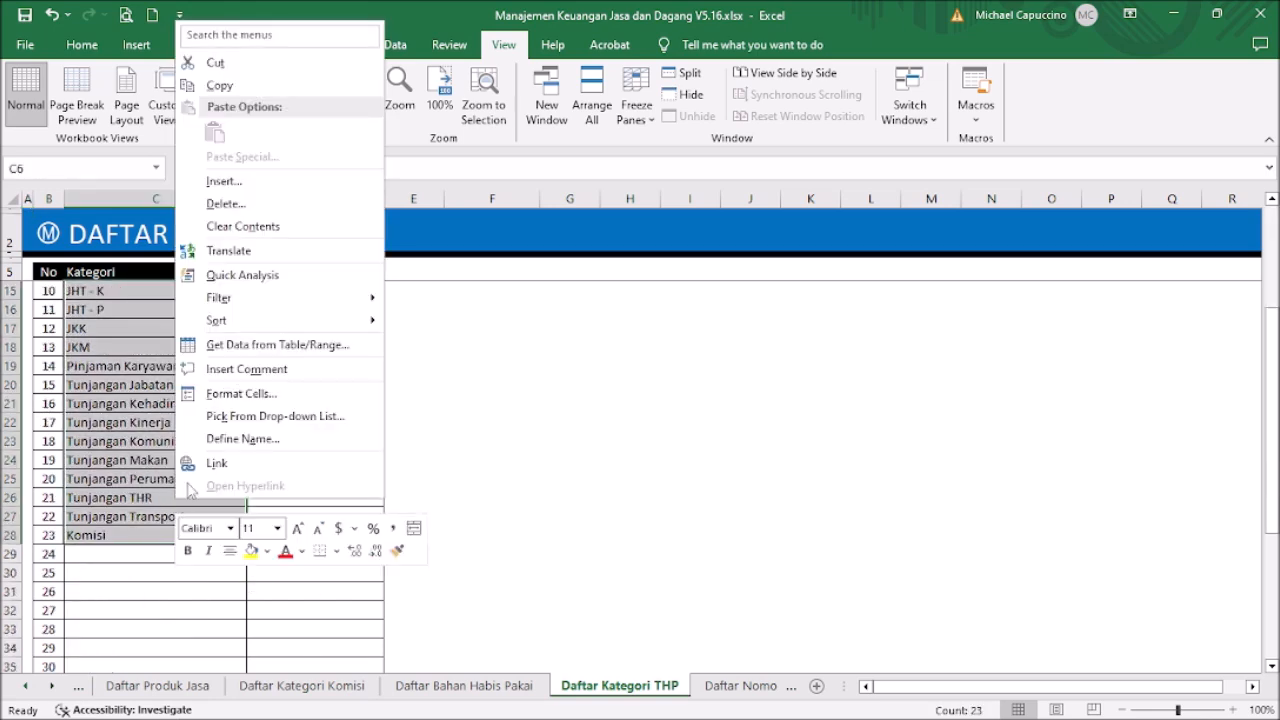
left_click(219, 85)
scroll(310, 272, "up", 3)
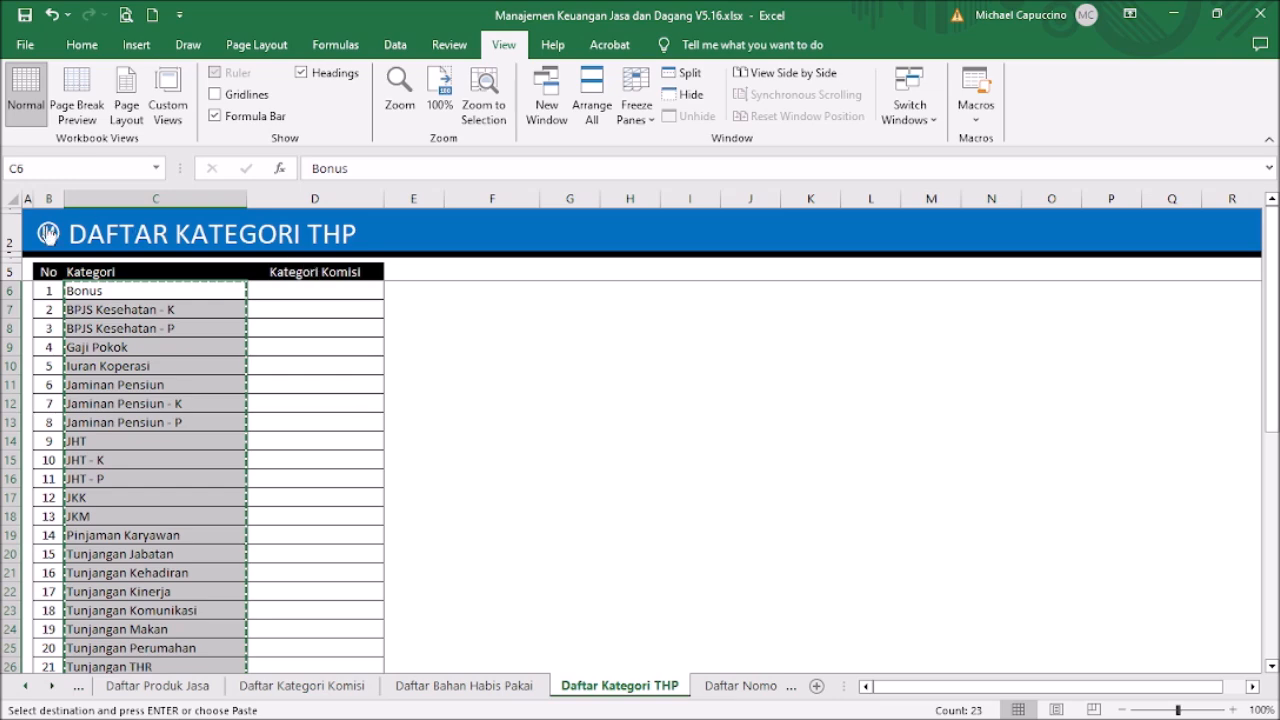
Return to THP KARYAWAN through the menu sheet and try to paste the categories into O6
left_click(48, 233)
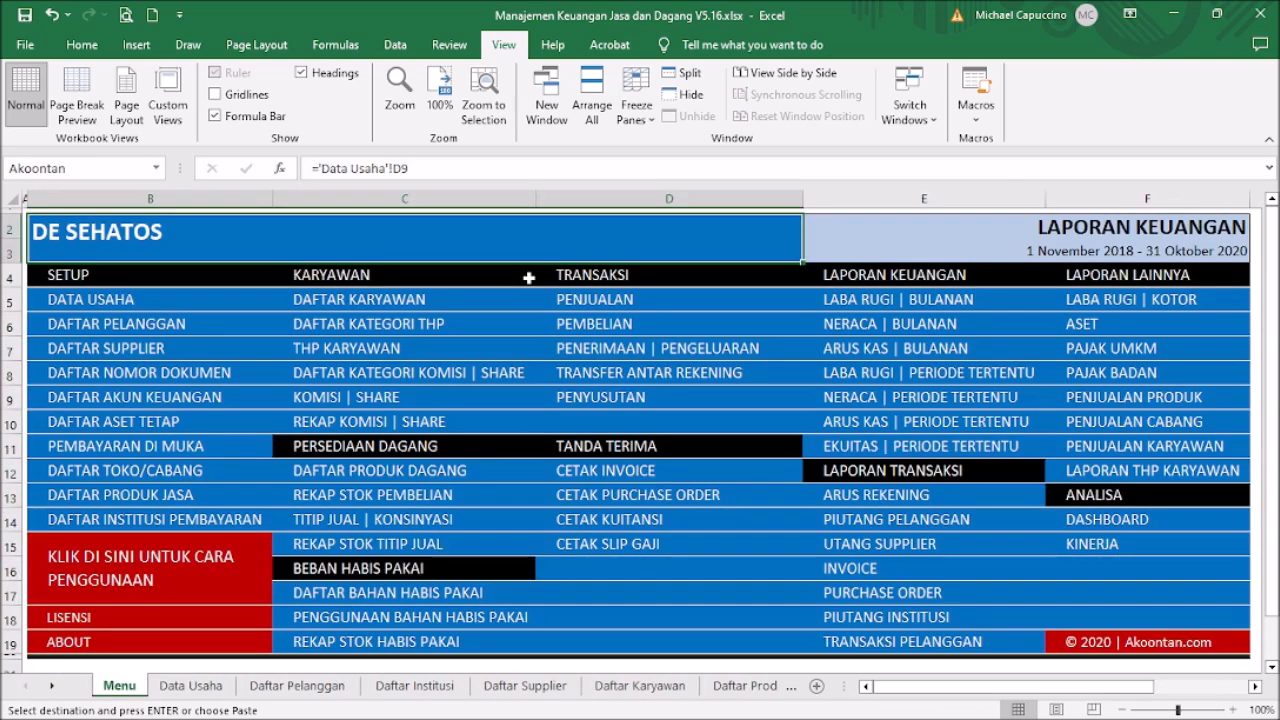
left_click(390, 350)
double_click(811, 291)
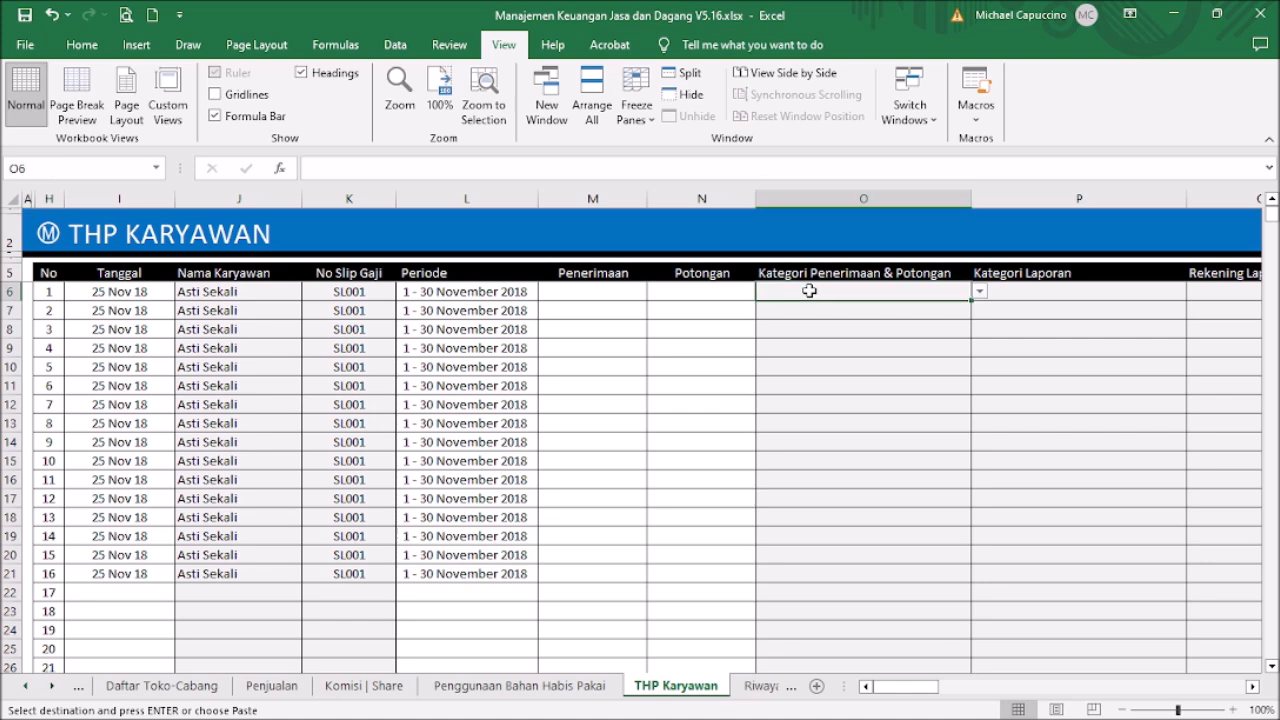
left_click(900, 348)
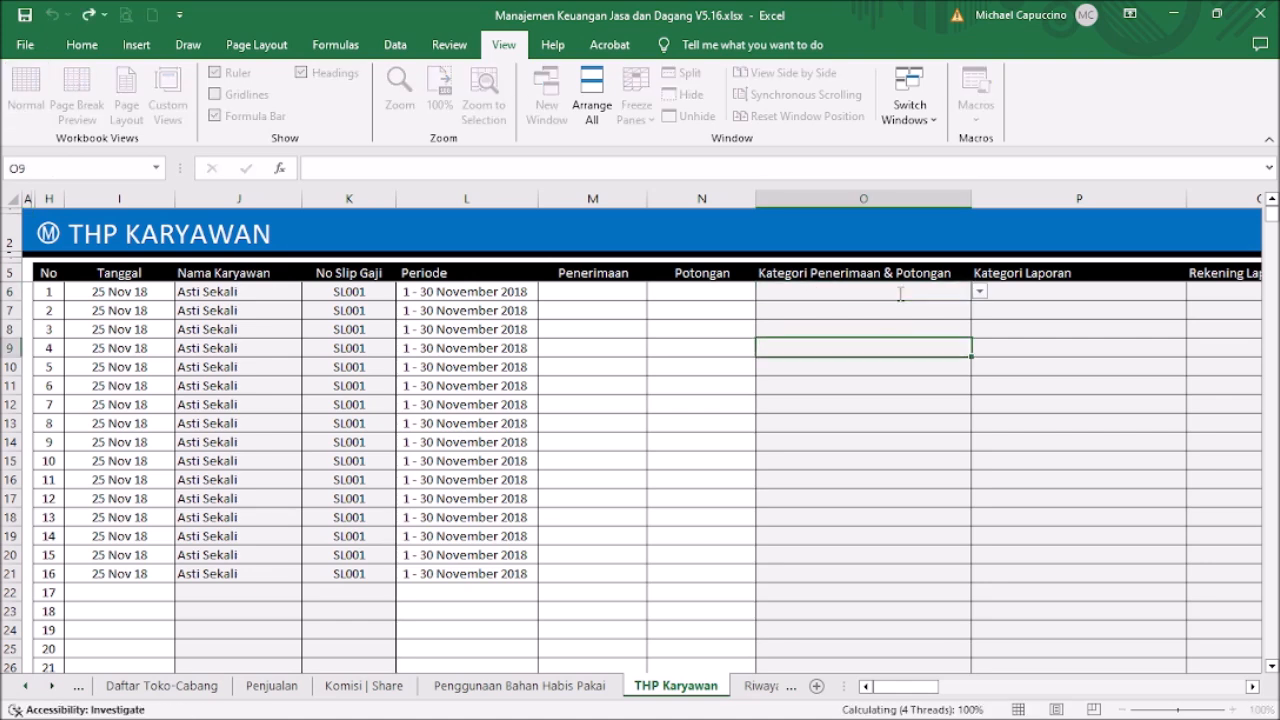
left_click(909, 293)
right_click(909, 293)
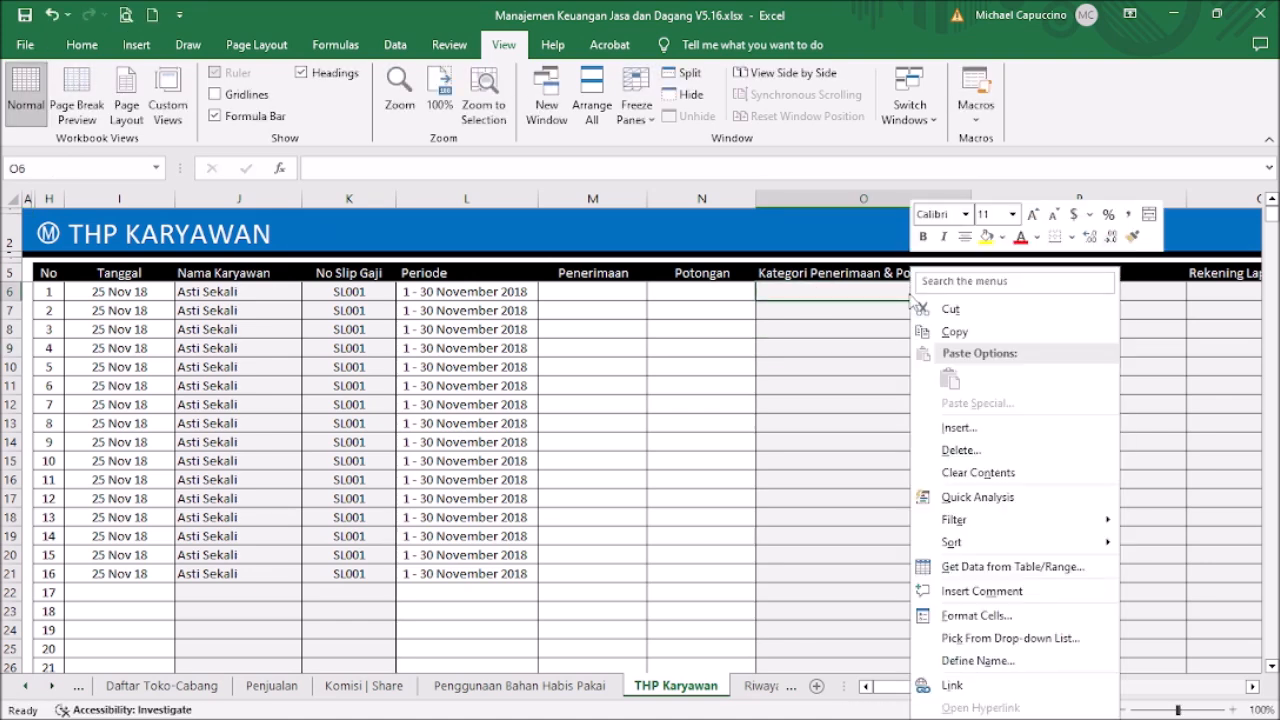
key("Escape")
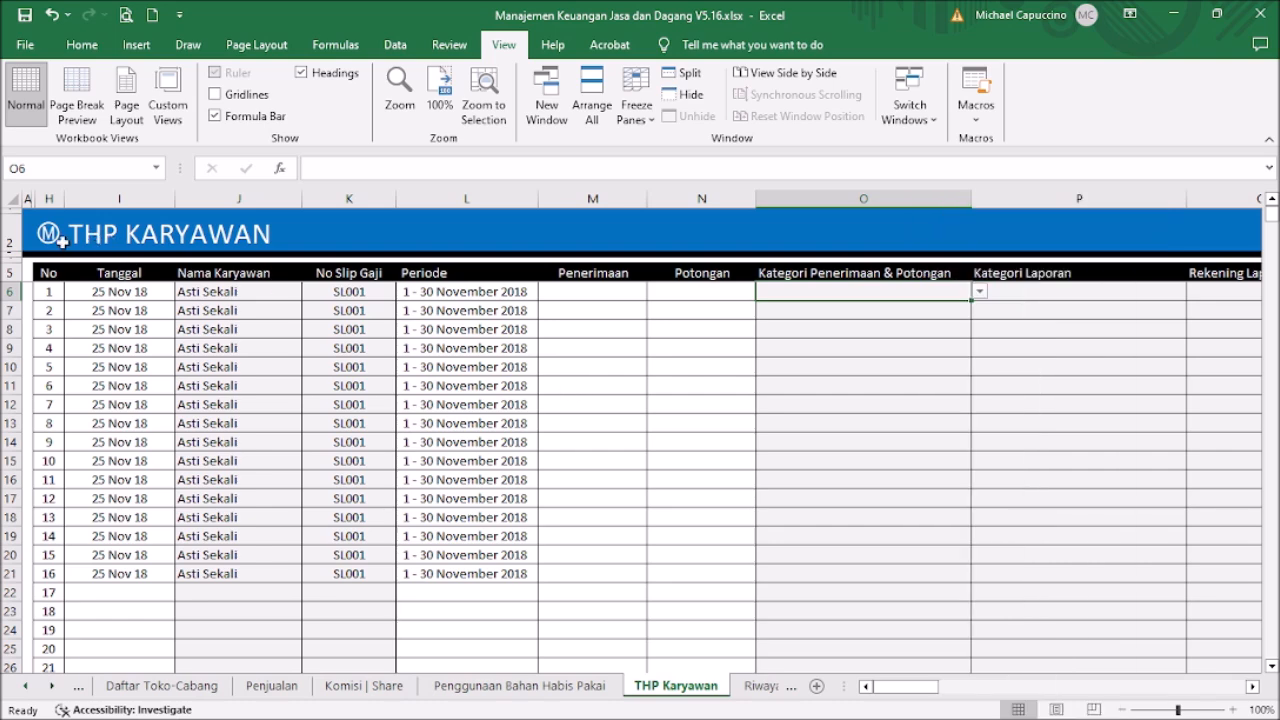
Reopen DAFTAR KATEGORI THP and copy its category list from Bonus to Komisi (C6:C28) again
left_click(68, 240)
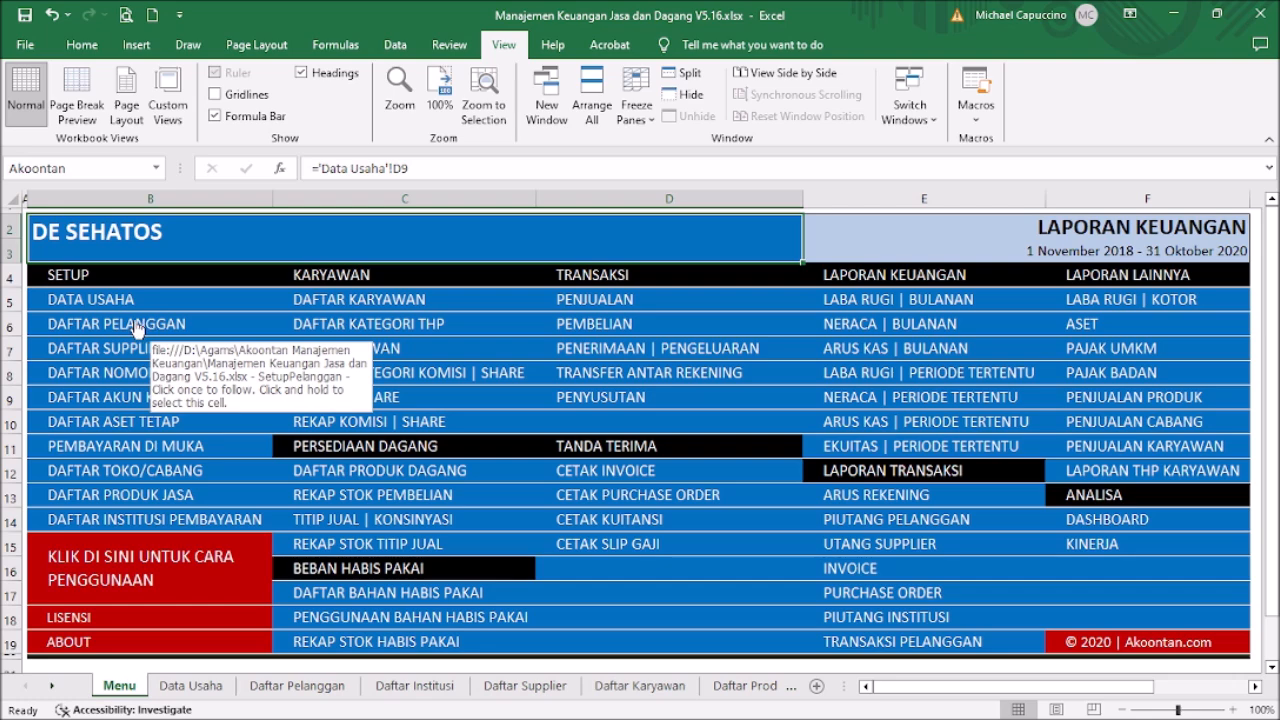
left_click(352, 348)
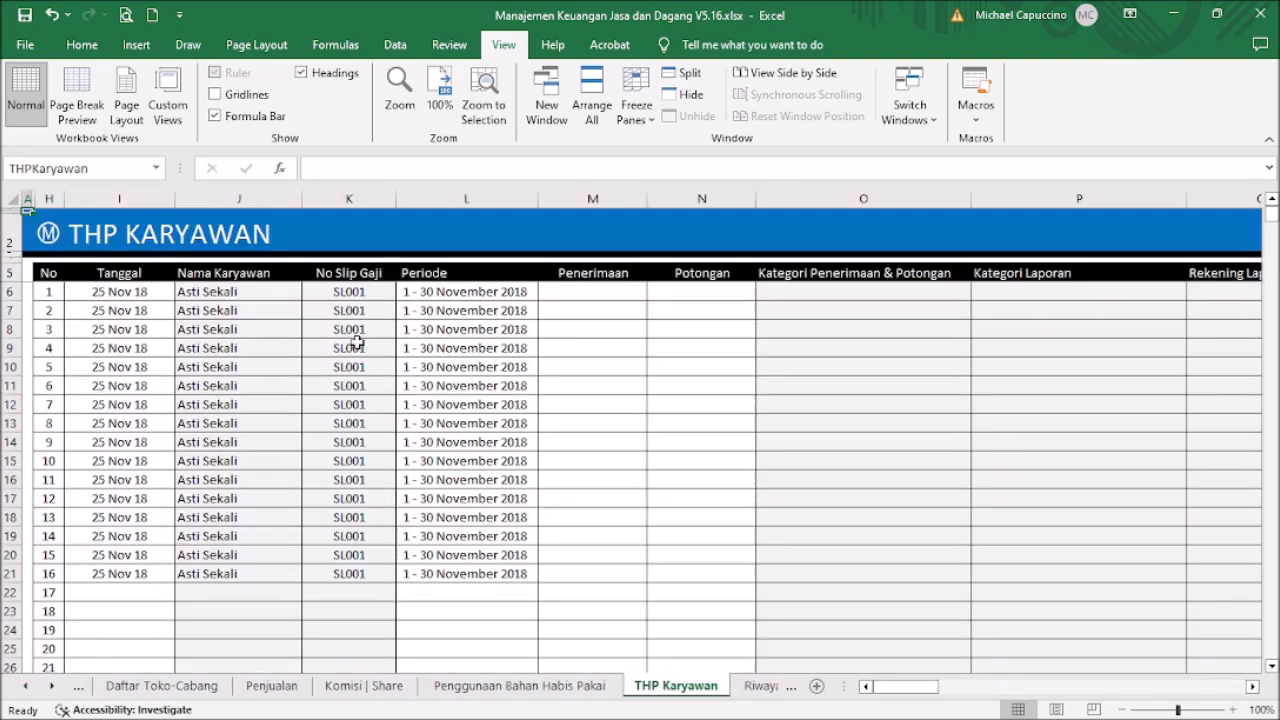
left_click(48, 234)
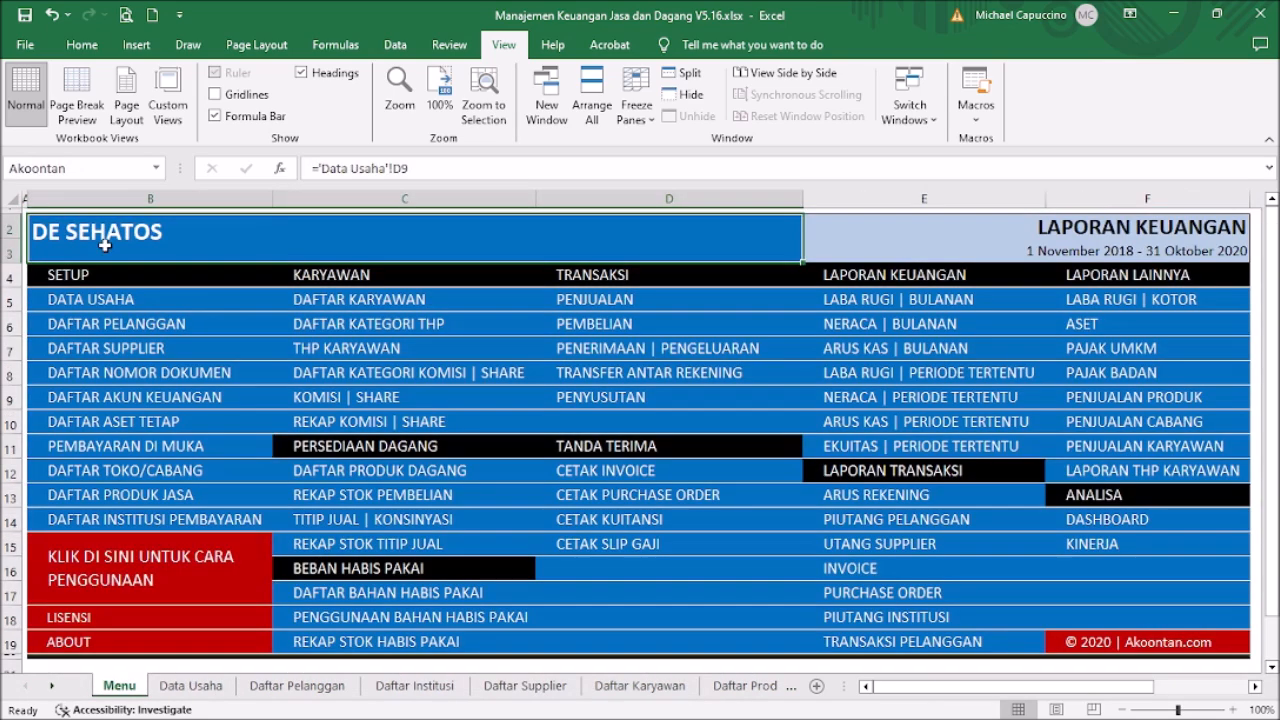
left_click(319, 317)
left_click(160, 292)
scroll(182, 361, "down", 4)
left_click(212, 480, "shift")
key("ctrl+c")
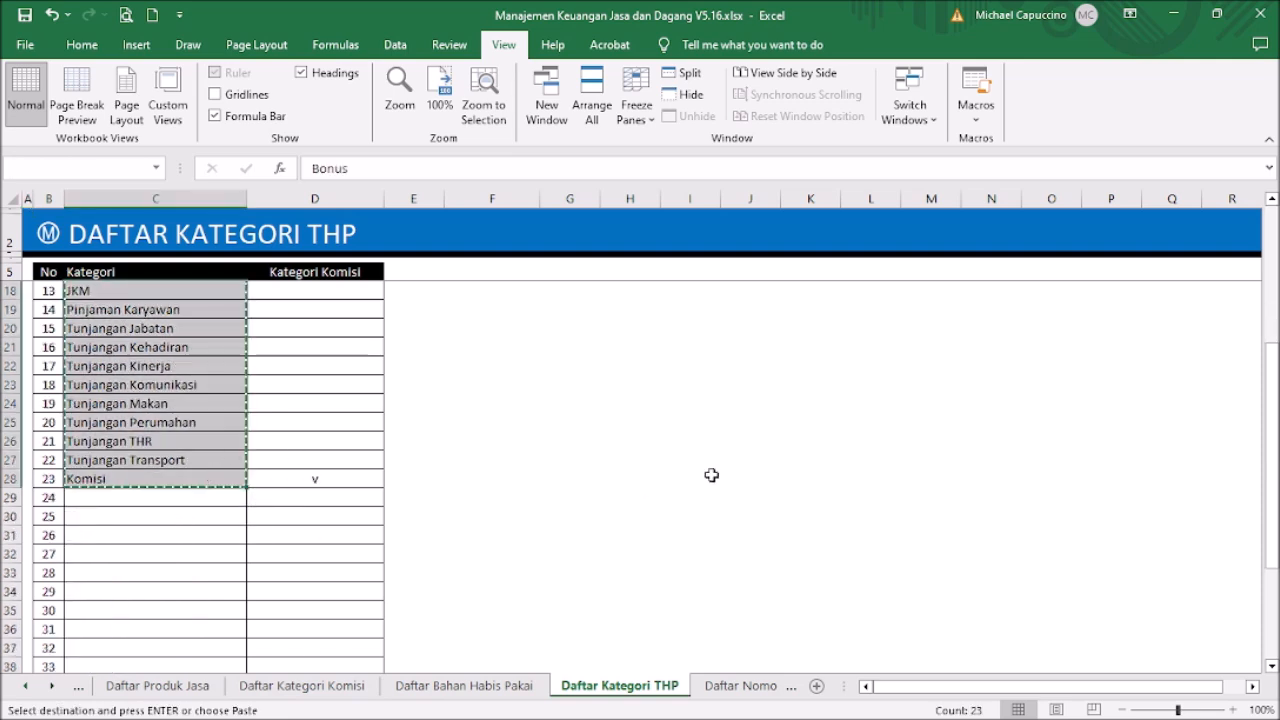
Switch directly through the workbook's sheets to THP Karyawan, keeping the copied categories on the clipboard
left_click(745, 686)
left_click(745, 686)
left_click(752, 687)
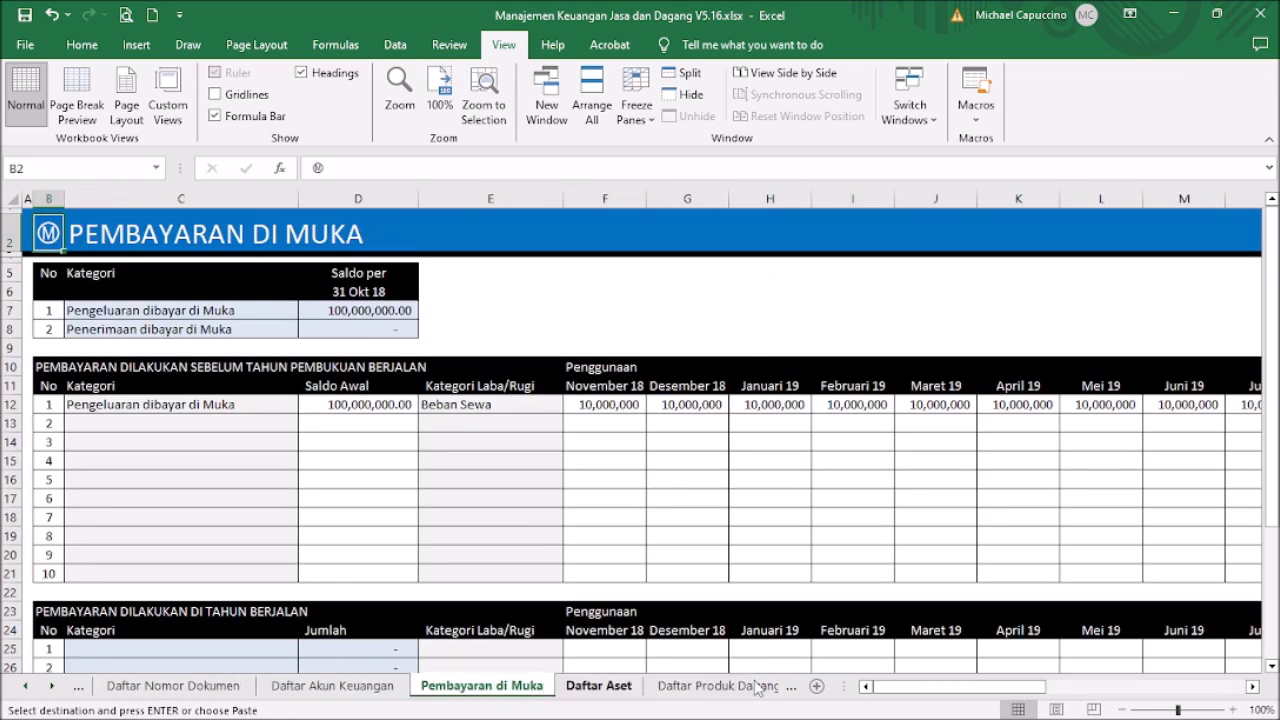
left_click(757, 687)
left_click(756, 688)
left_click(754, 690)
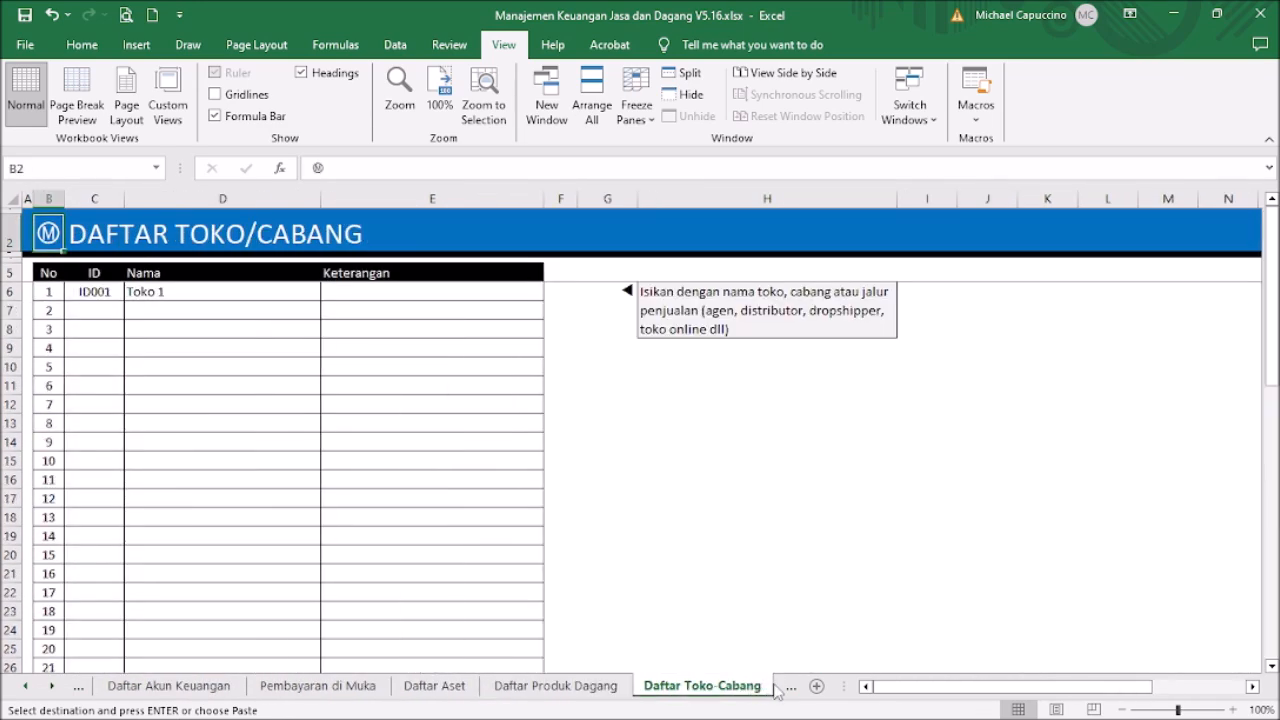
left_click(779, 691)
left_click(770, 690)
left_click(757, 693)
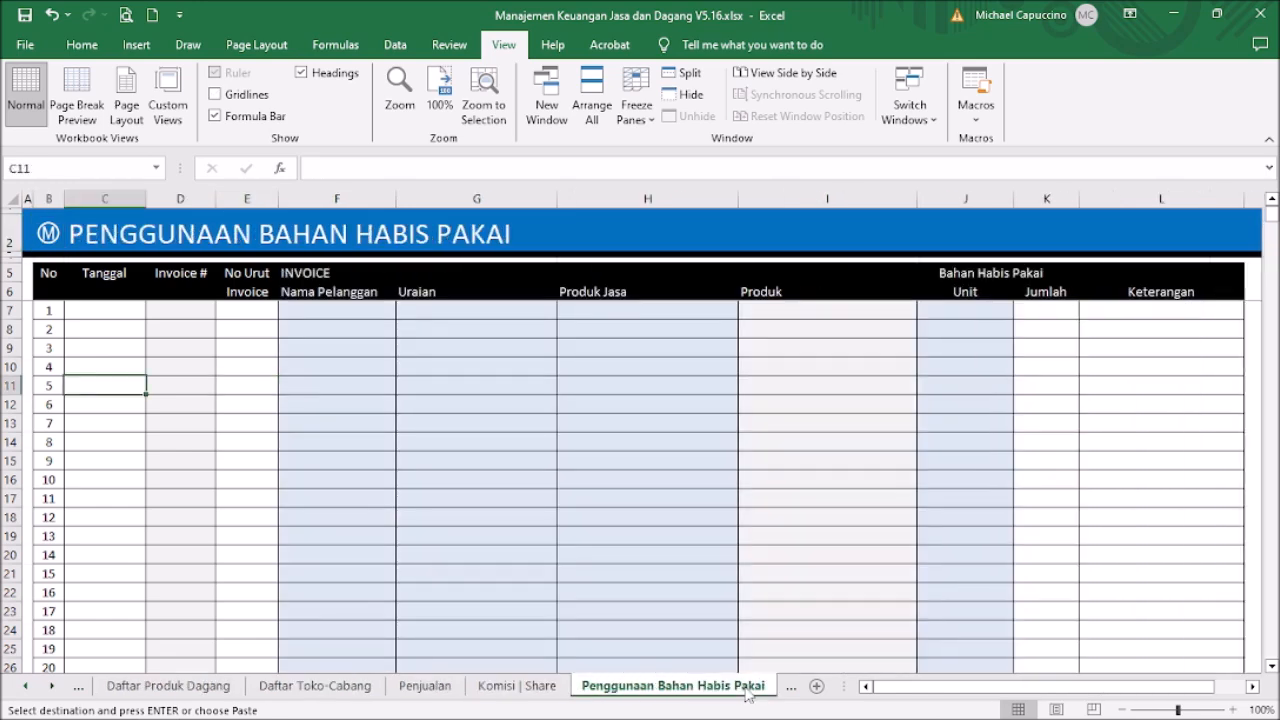
left_click(784, 696)
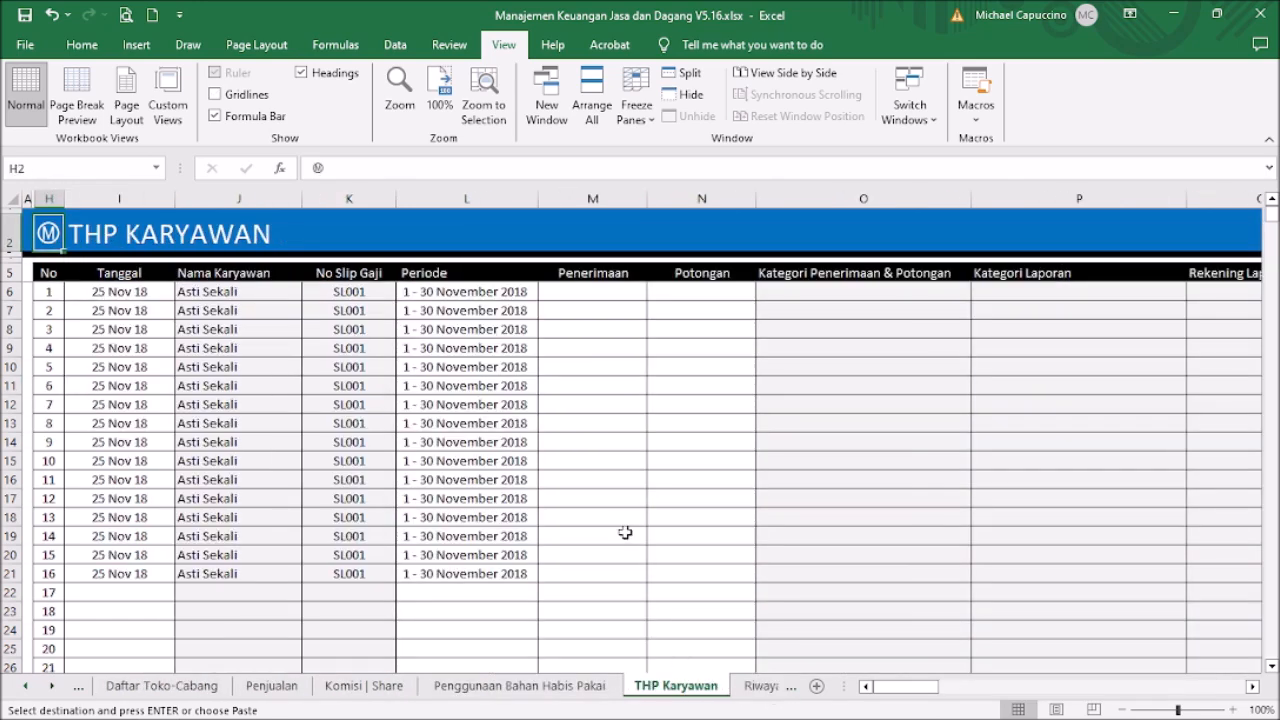
Paste the copied categories as values into the Kategori Penerimaan & Potongan column starting at O6
left_click(841, 289)
right_click(841, 289)
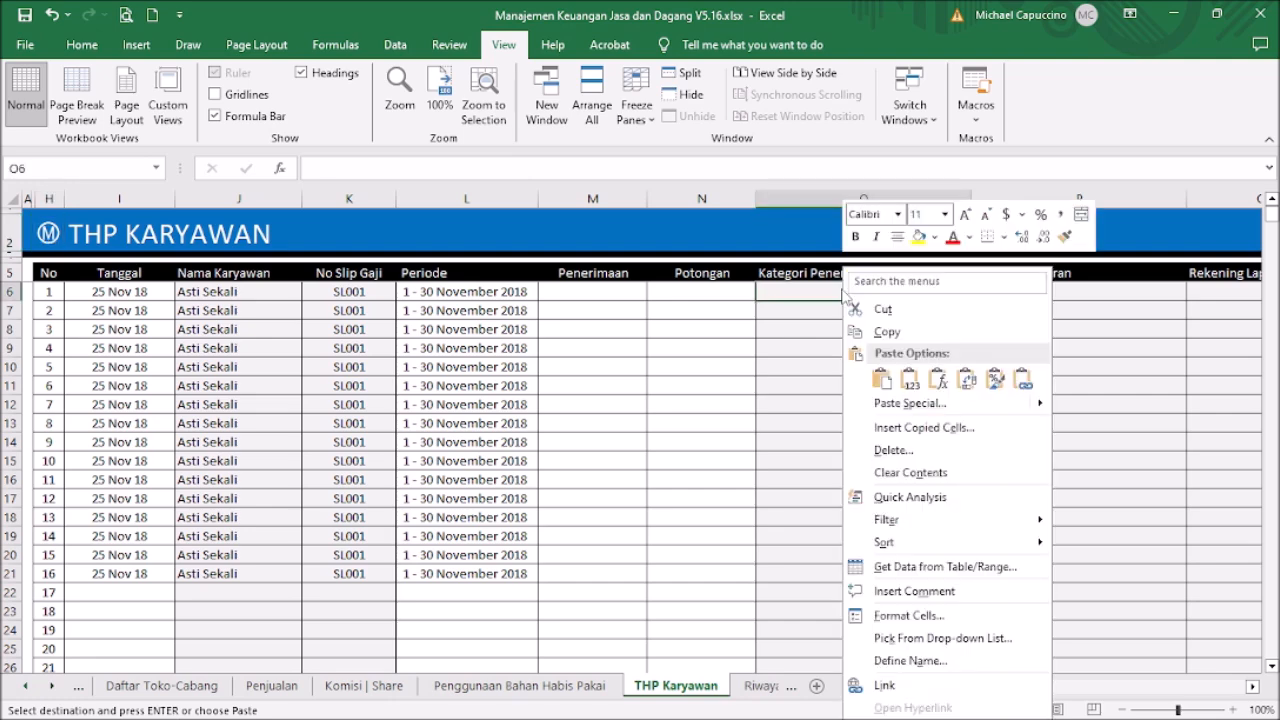
left_click(909, 378)
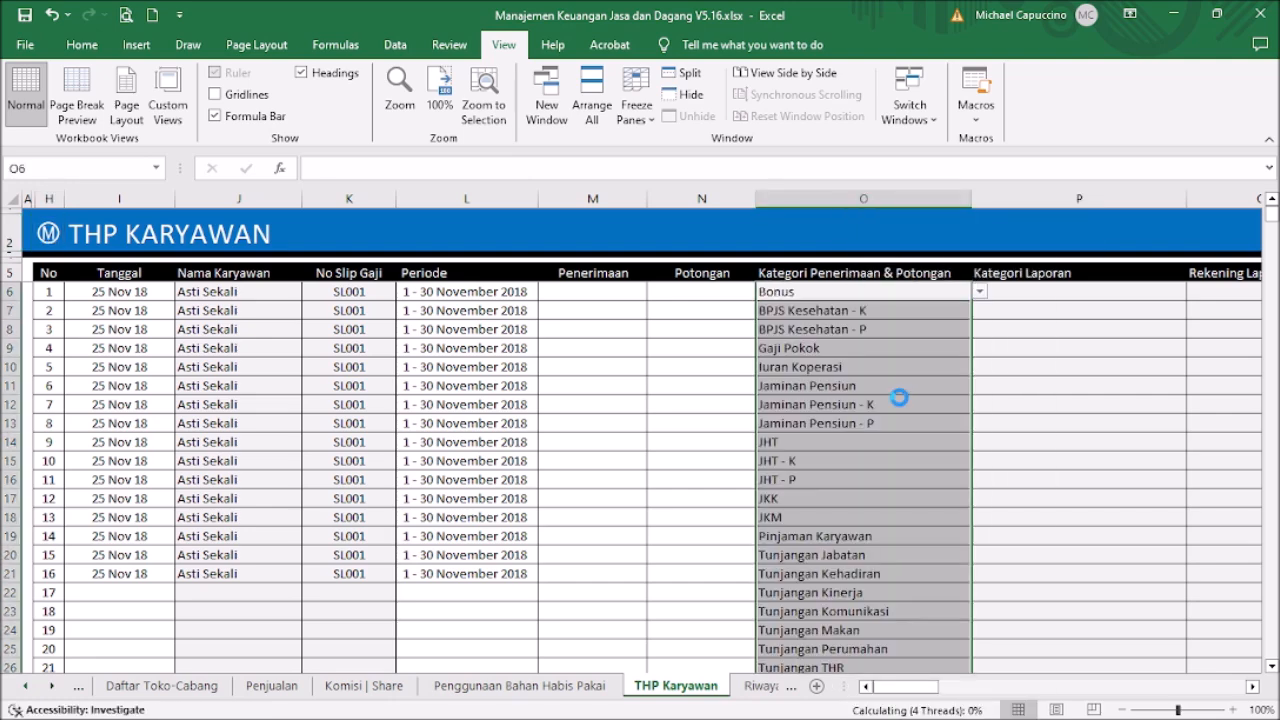
left_click(901, 420)
Copy row 16's Tanggal, Nama Karyawan, No Slip Gaji and Periode (I21:L21) down to rows 17 through 23 (I22:L28)
scroll(901, 418, "down", 3)
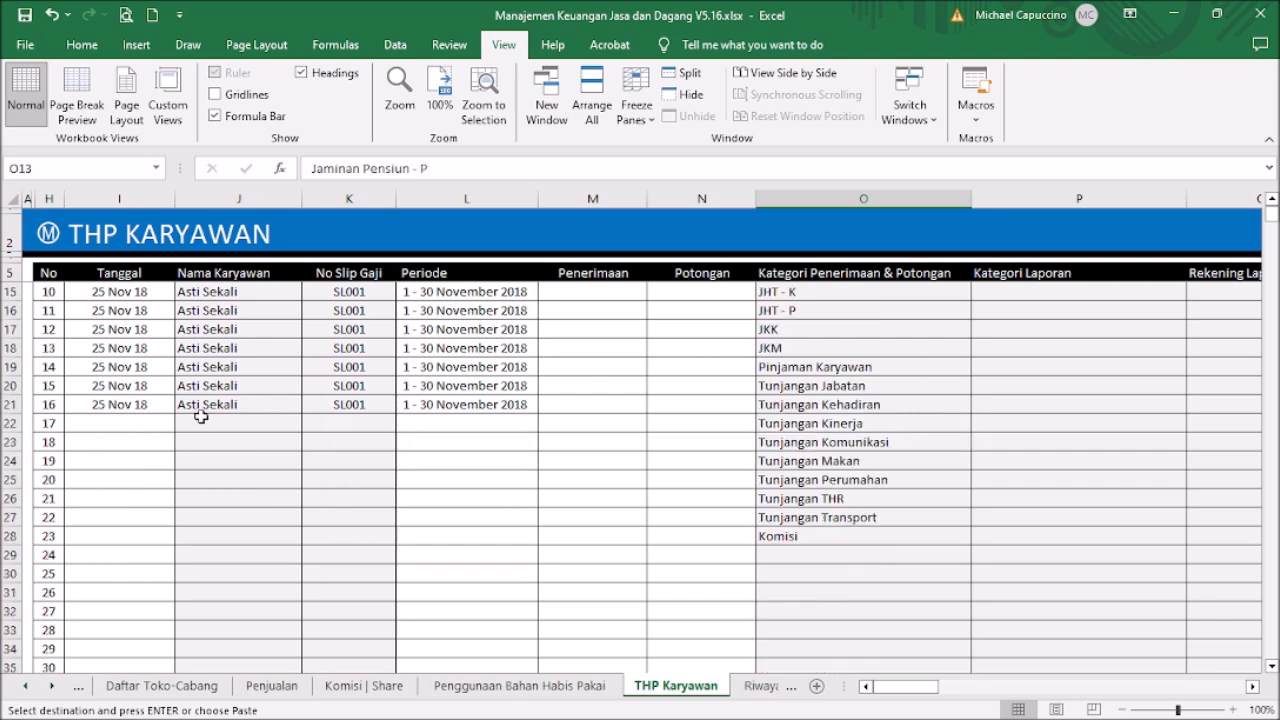
left_click_drag(137, 404, 504, 402)
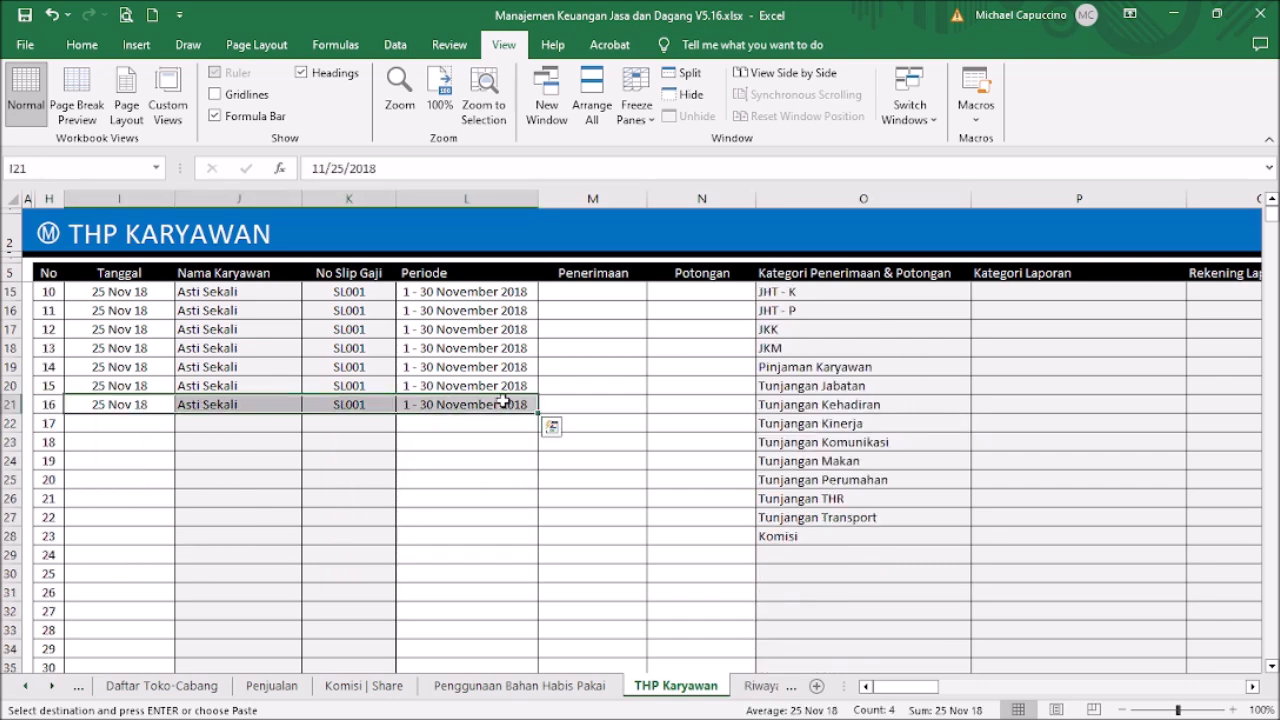
key("ctrl+c")
key("Down")
key("shift+Right")
key("shift+Right")
key("shift+Right")
key("shift+Down")
key("shift+Down")
key("shift+Down")
key("shift+Down")
key("shift+Down")
key("shift+Down")
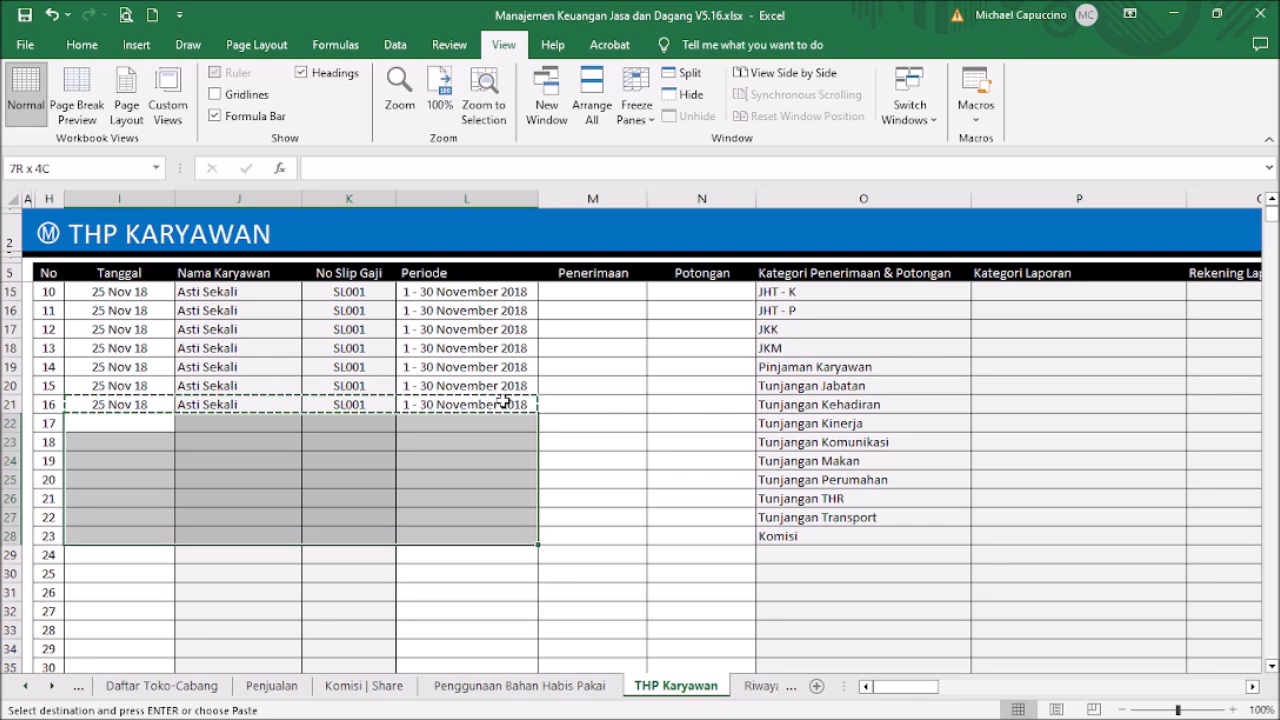
key("ctrl+v")
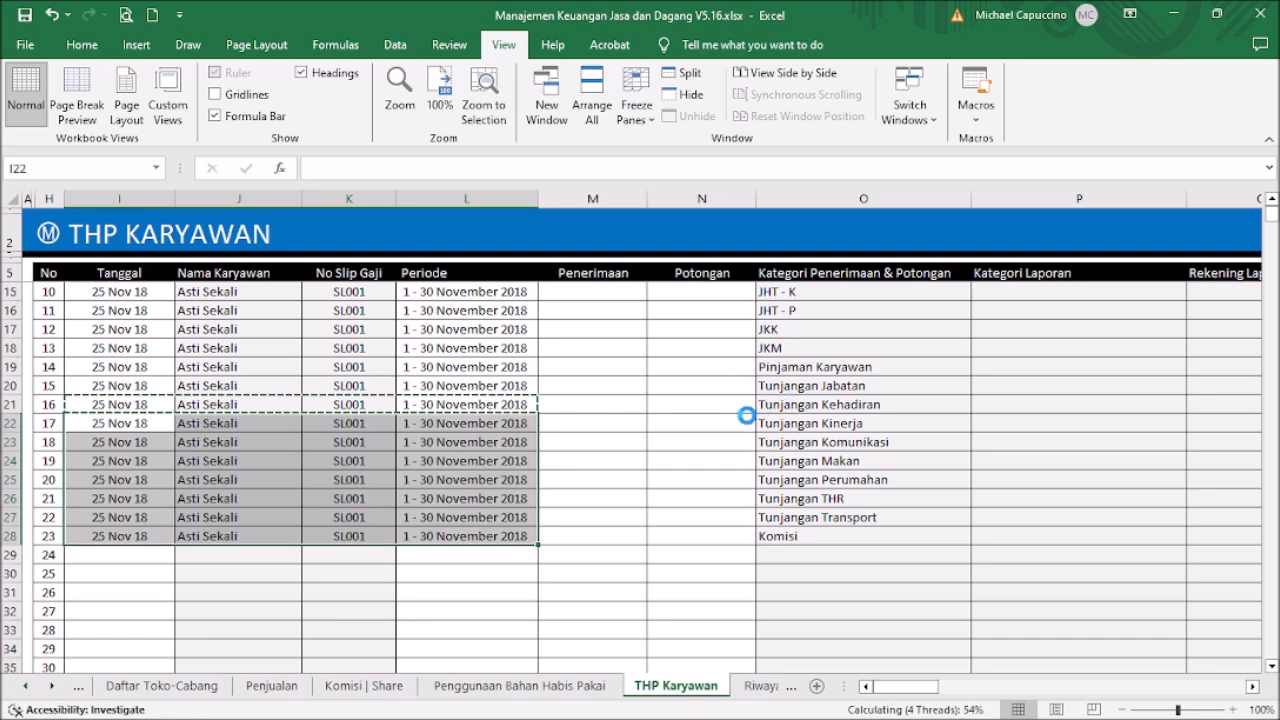
left_click(746, 415)
scroll(842, 418, "up", 3)
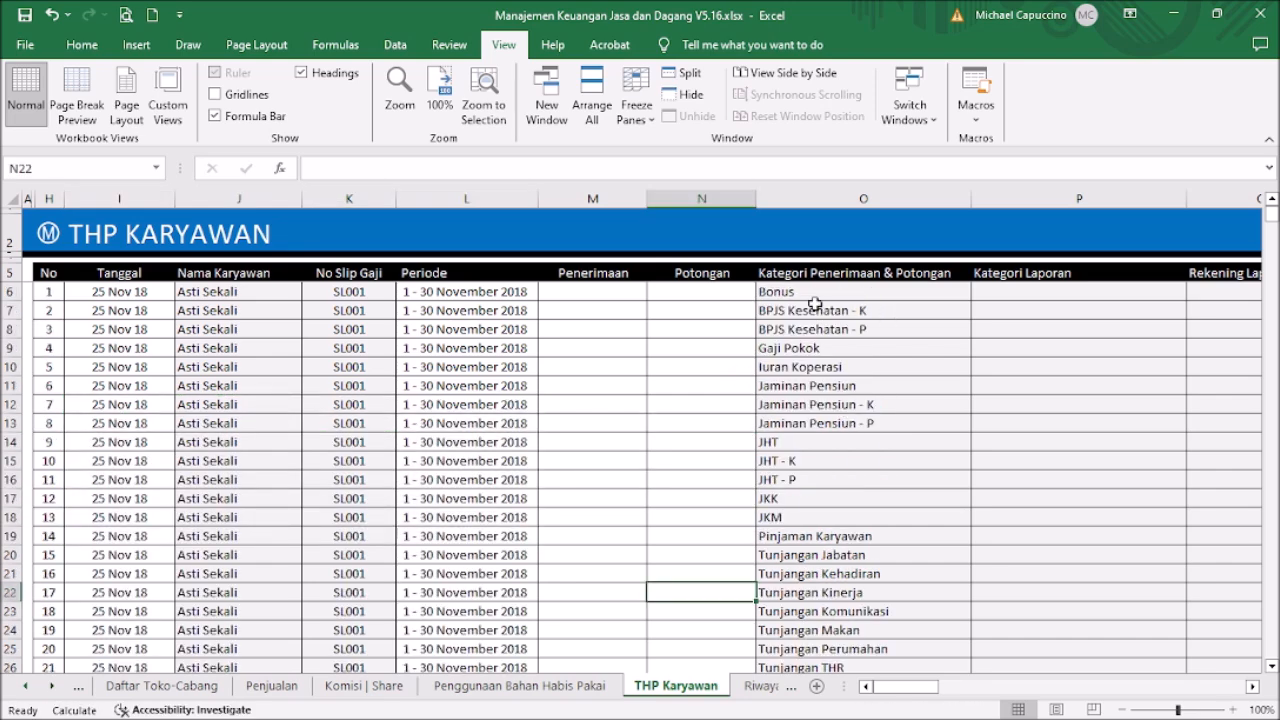
Enter 3,000,000 as the Penerimaan for the Bonus row in M6
scroll(832, 370, "down", 3)
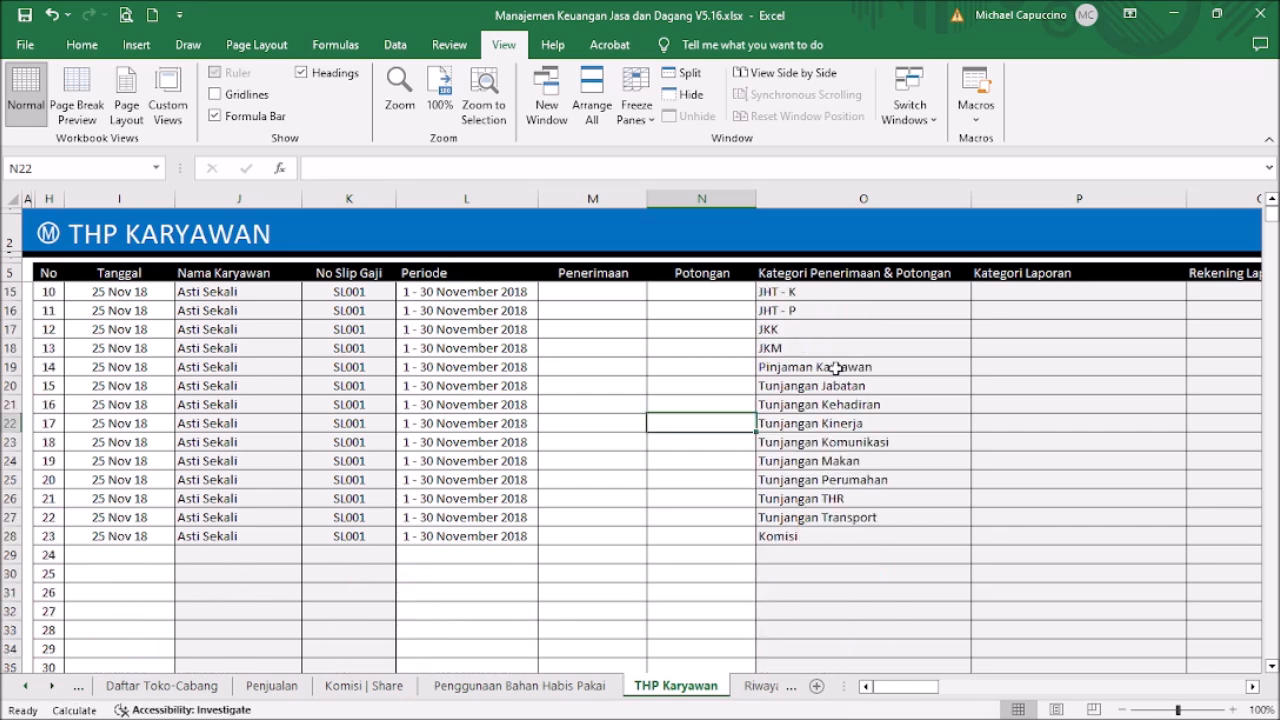
scroll(865, 518, "up", 3)
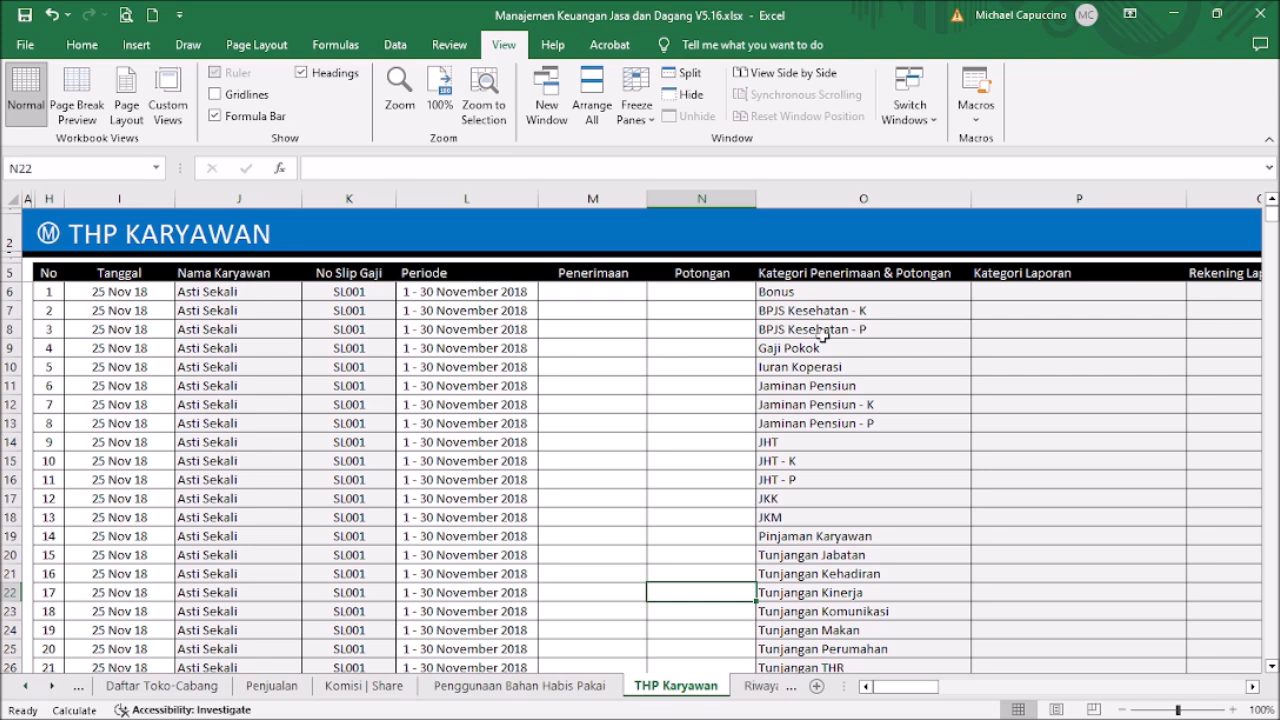
left_click(573, 292)
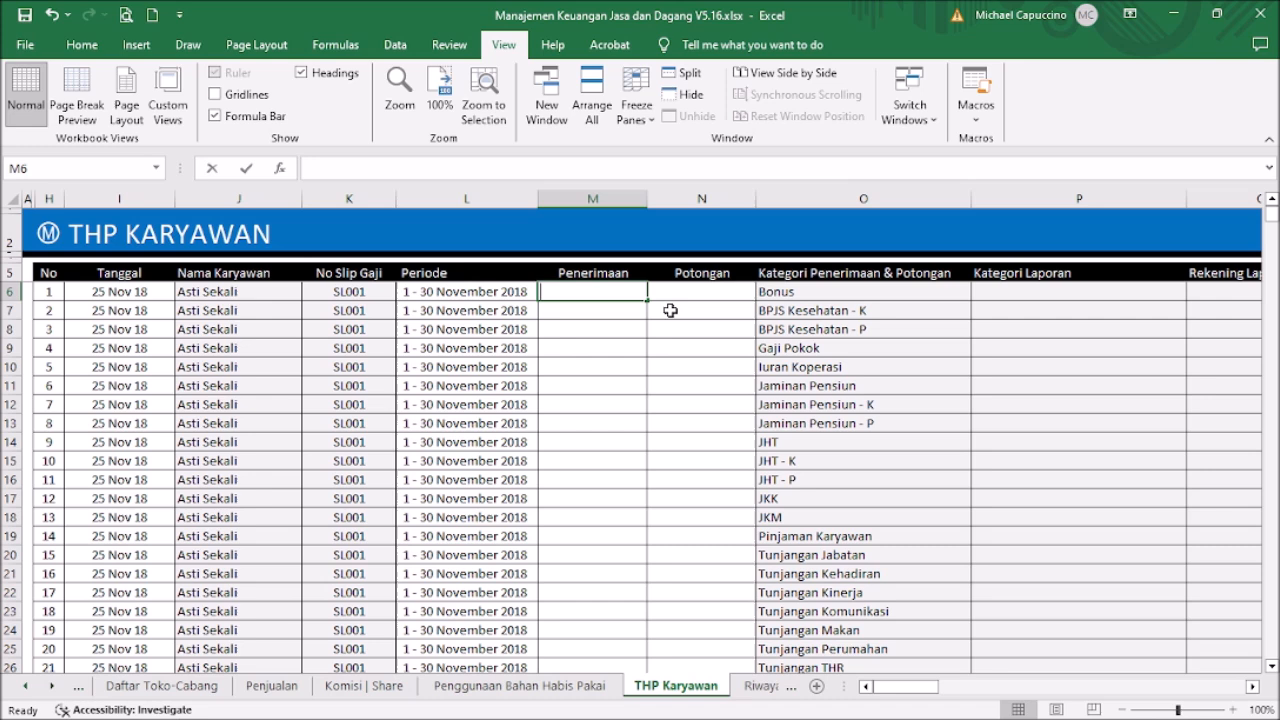
type("300")
key("ctrl+Return")
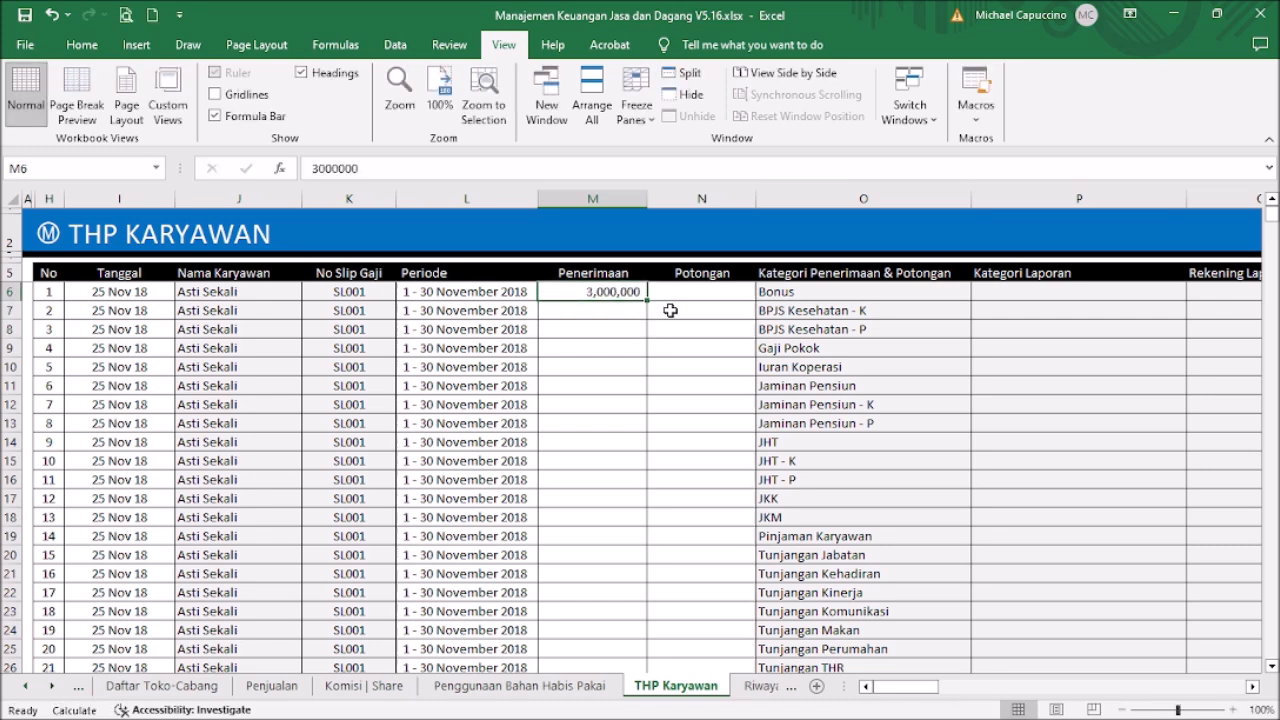
Enter 6,000,000 as the Penerimaan for the Gaji Pokok row in M9
key("Down")
key("Down")
key("Down")
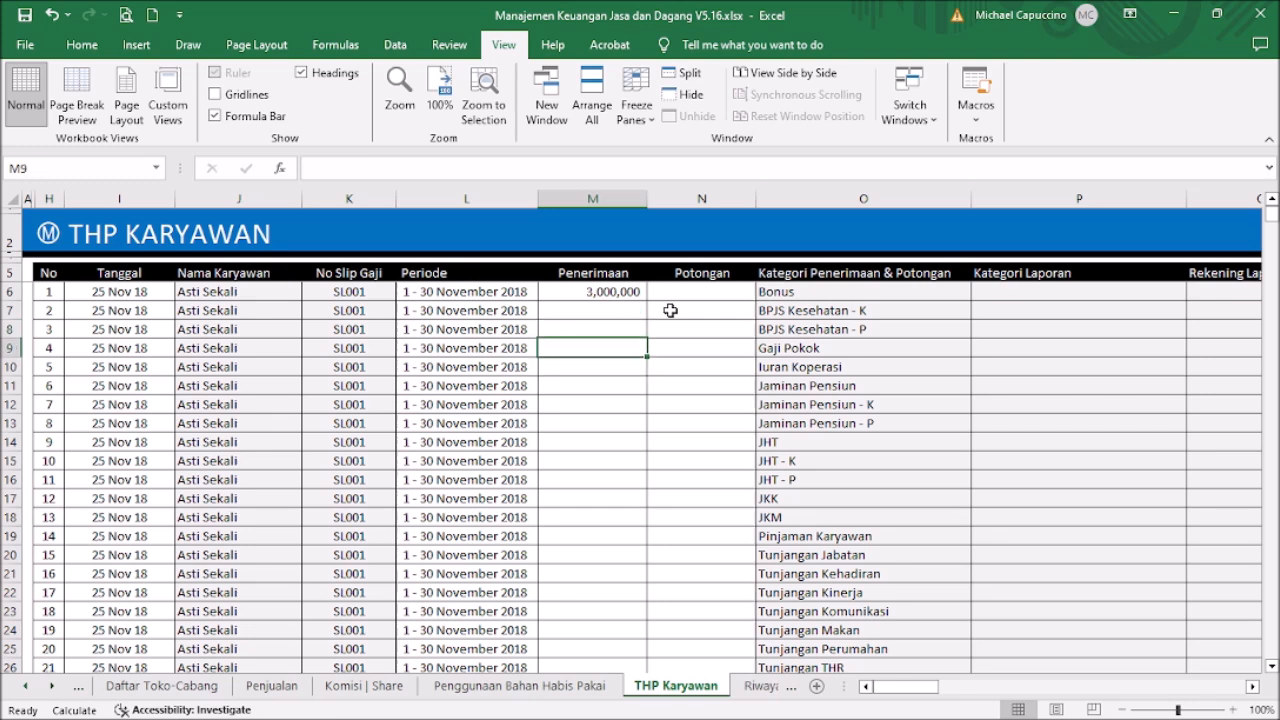
type("60000")
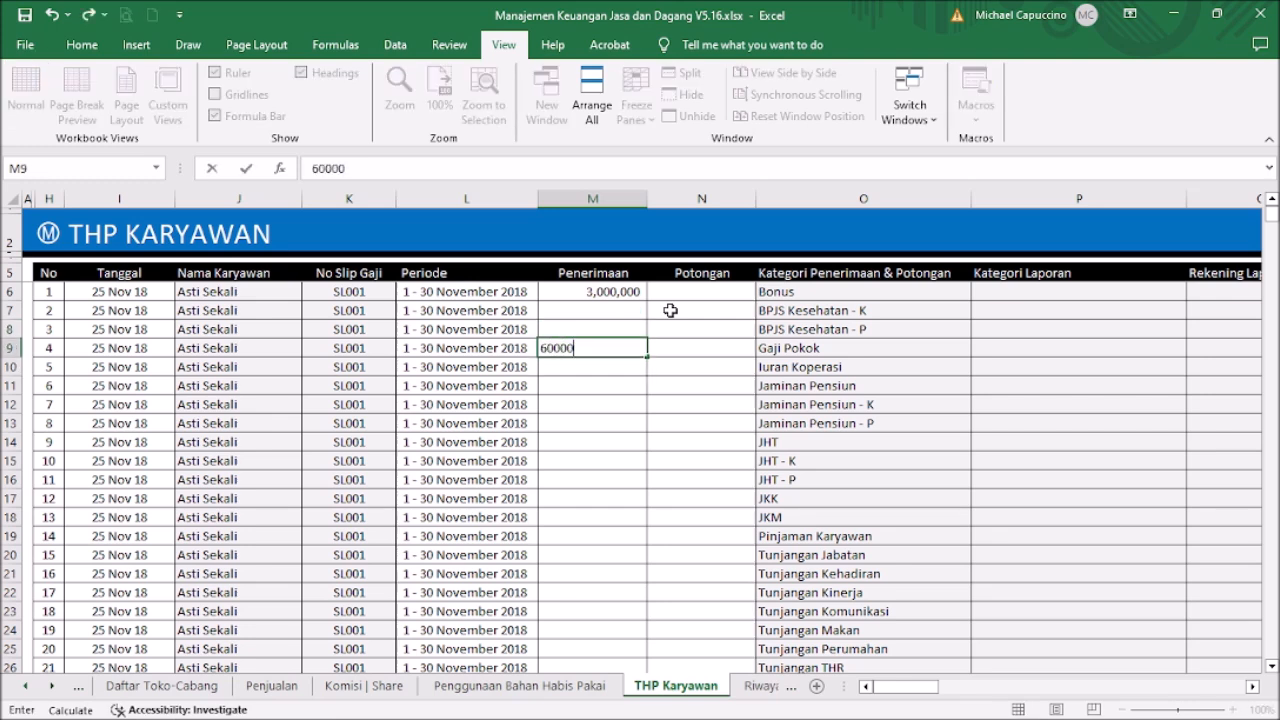
type("00")
key("Return")
Enter 4,000,000 as the Penerimaan for the Tunjangan Jabatan row in M20
key("Right")
key("Right")
key("Down")
key("Down")
key("Down")
key("Down")
key("Down")
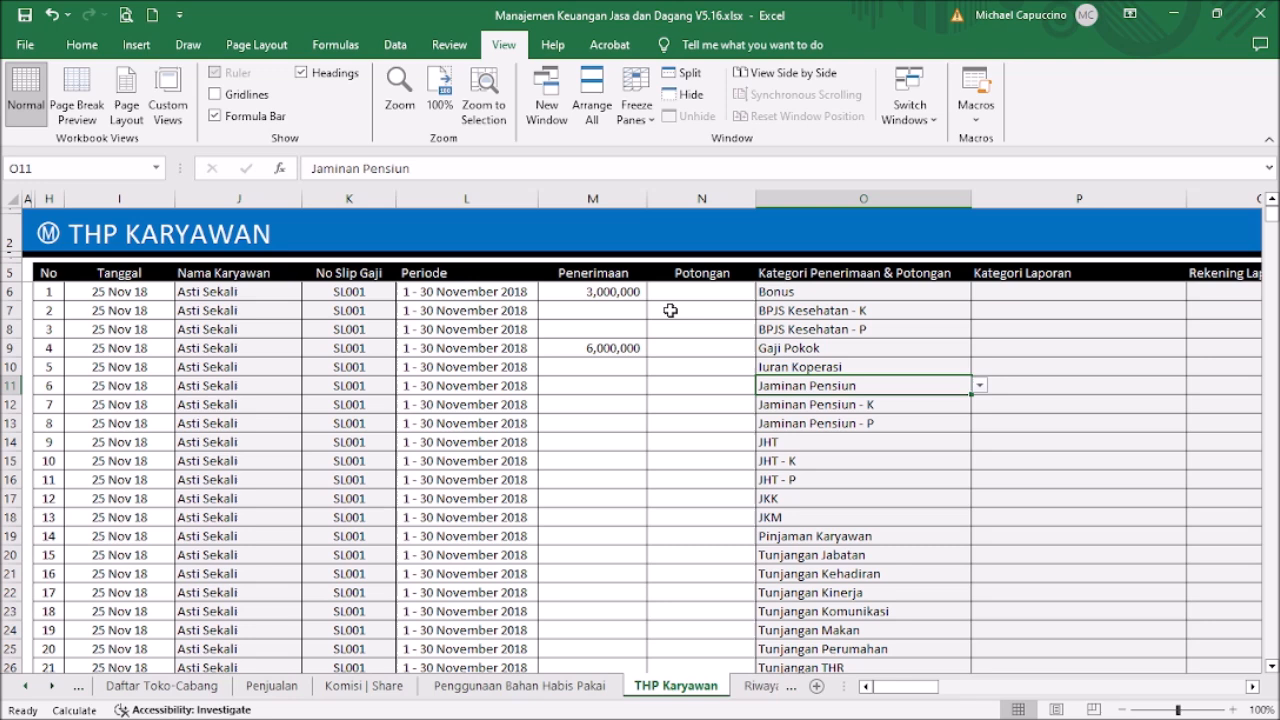
key("Left")
key("Down")
key("Down")
key("Down")
key("Down")
key("Down")
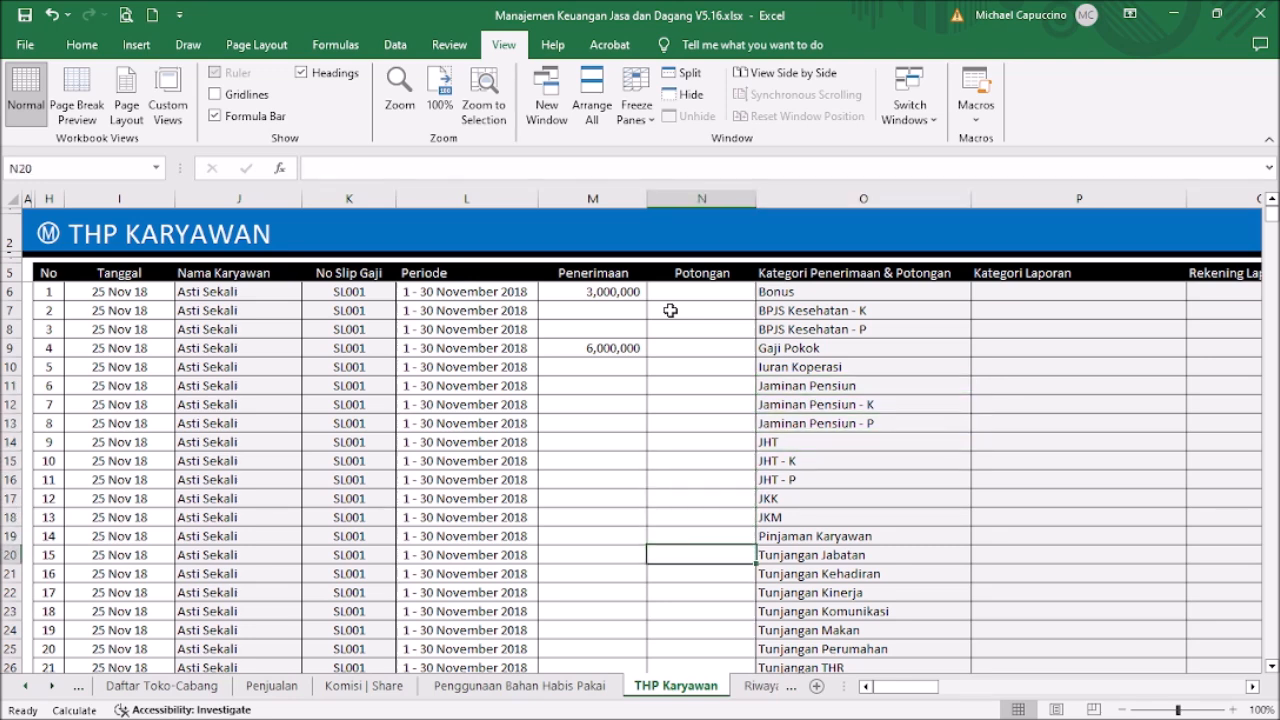
key("Left")
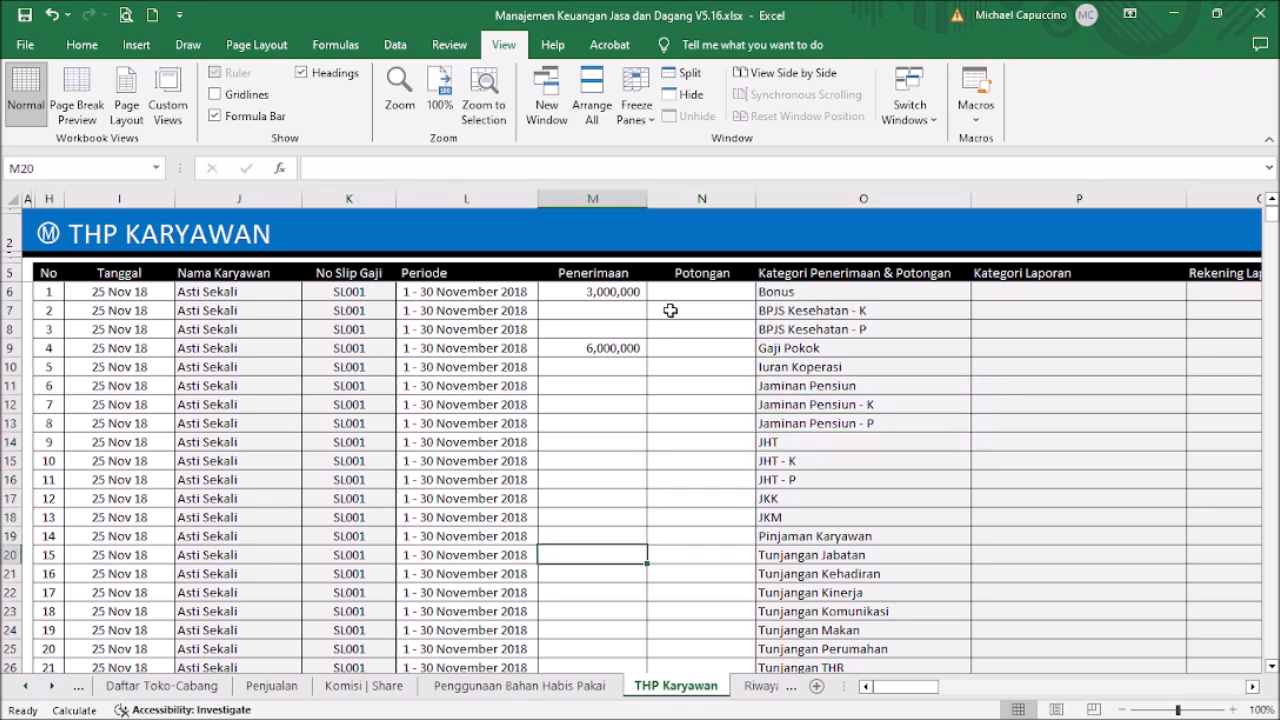
type("4000")
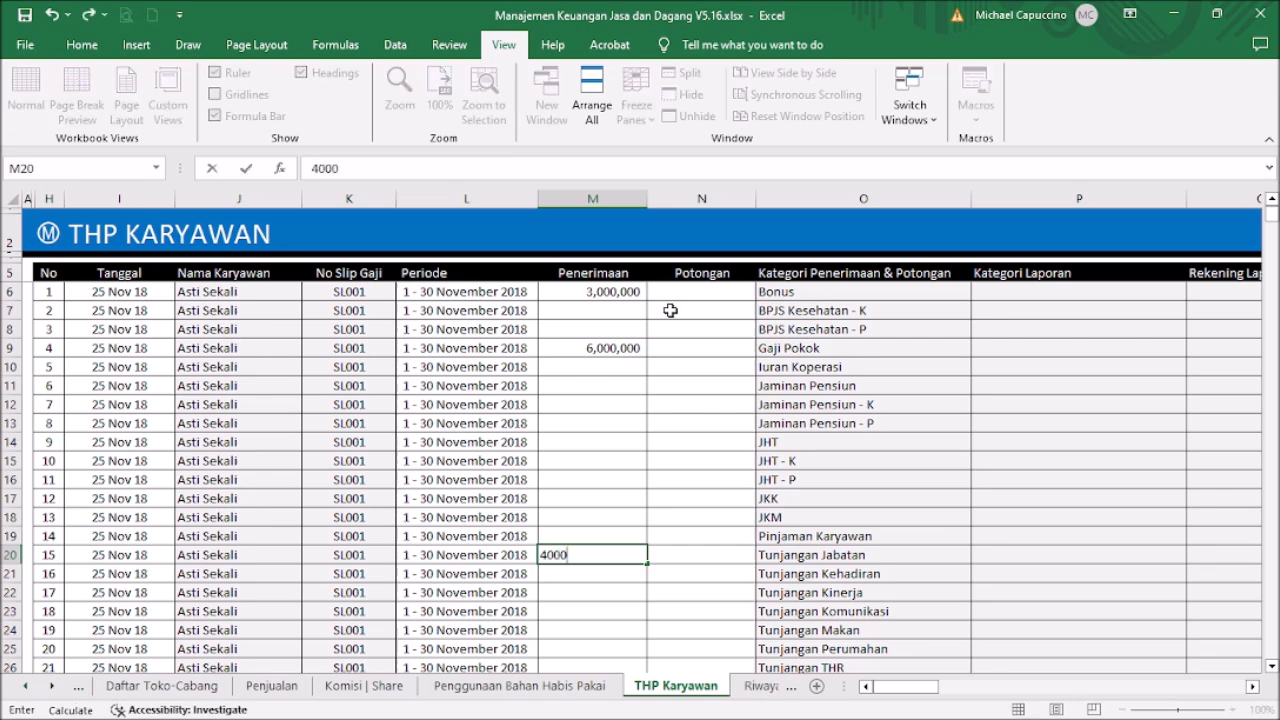
key("Return")
Enter 300,000 as the Potongan for the Pinjaman Karyawan row in N19
key("Right")
key("Right")
key("Right")
key("Left")
key("Up")
key("Up")
key("Left")
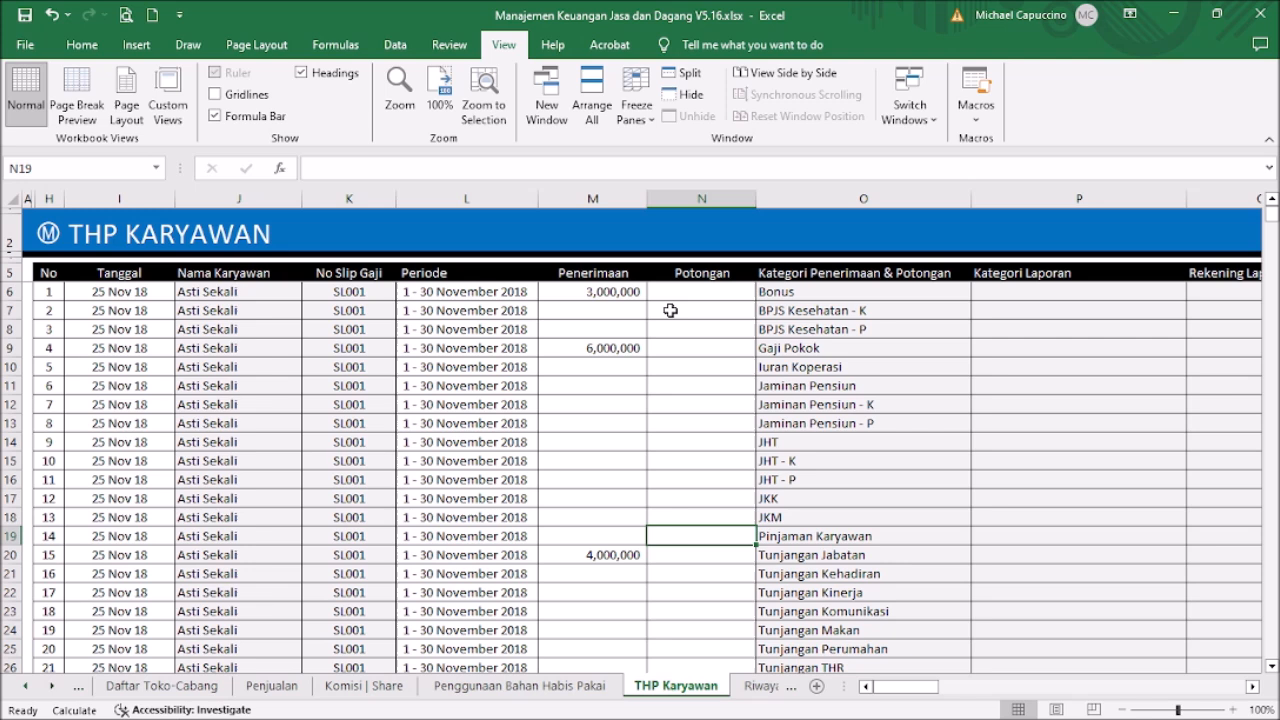
type("300000")
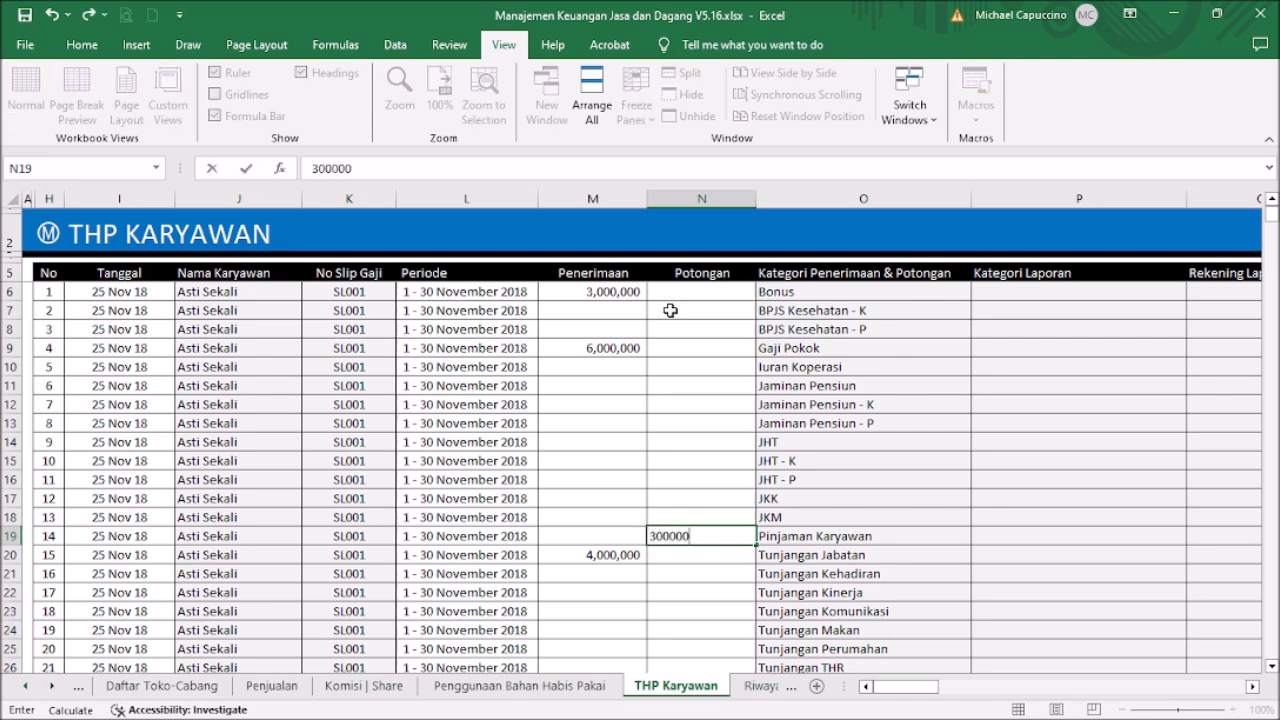
key("Return")
Enter 400,000 as the Penerimaan for the BPJS Kesehatan - K row in M7
key("Up")
key("Up")
key("Up")
key("Up")
key("Up")
key("Up")
key("Up")
key("Up")
key("Up")
key("Up")
key("Up")
key("Up")
key("Up")
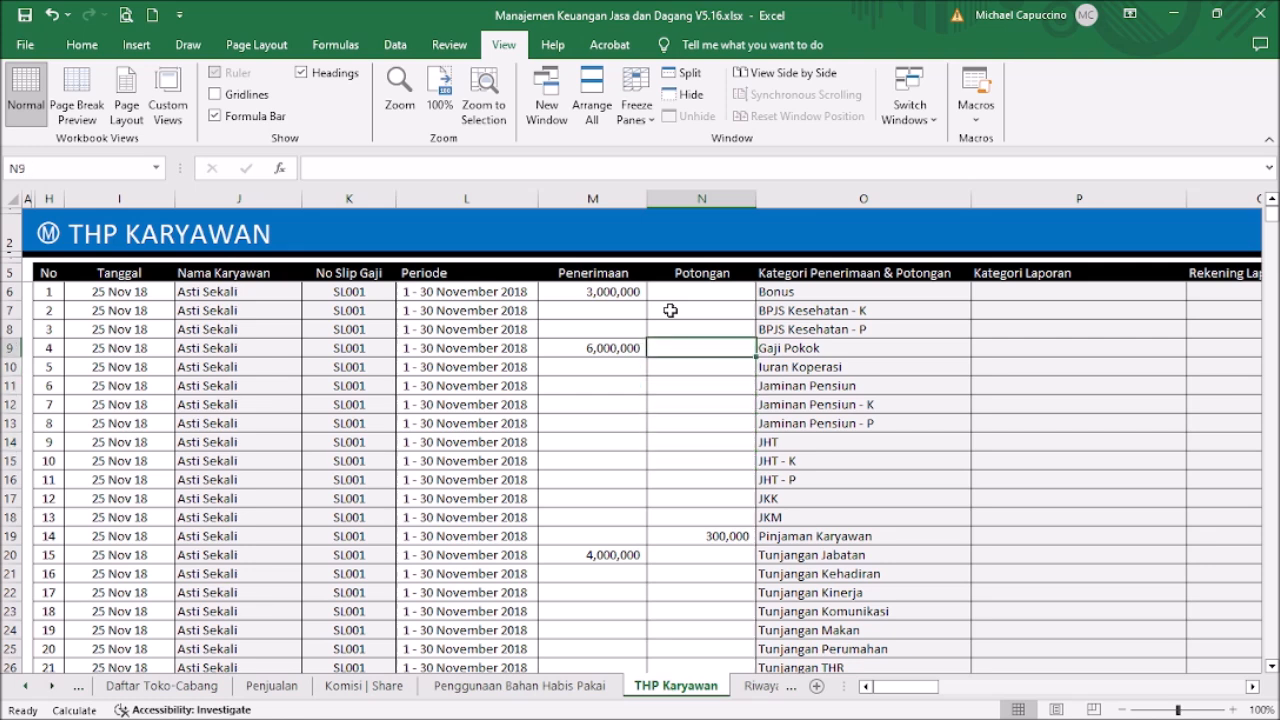
key("Left")
type("4")
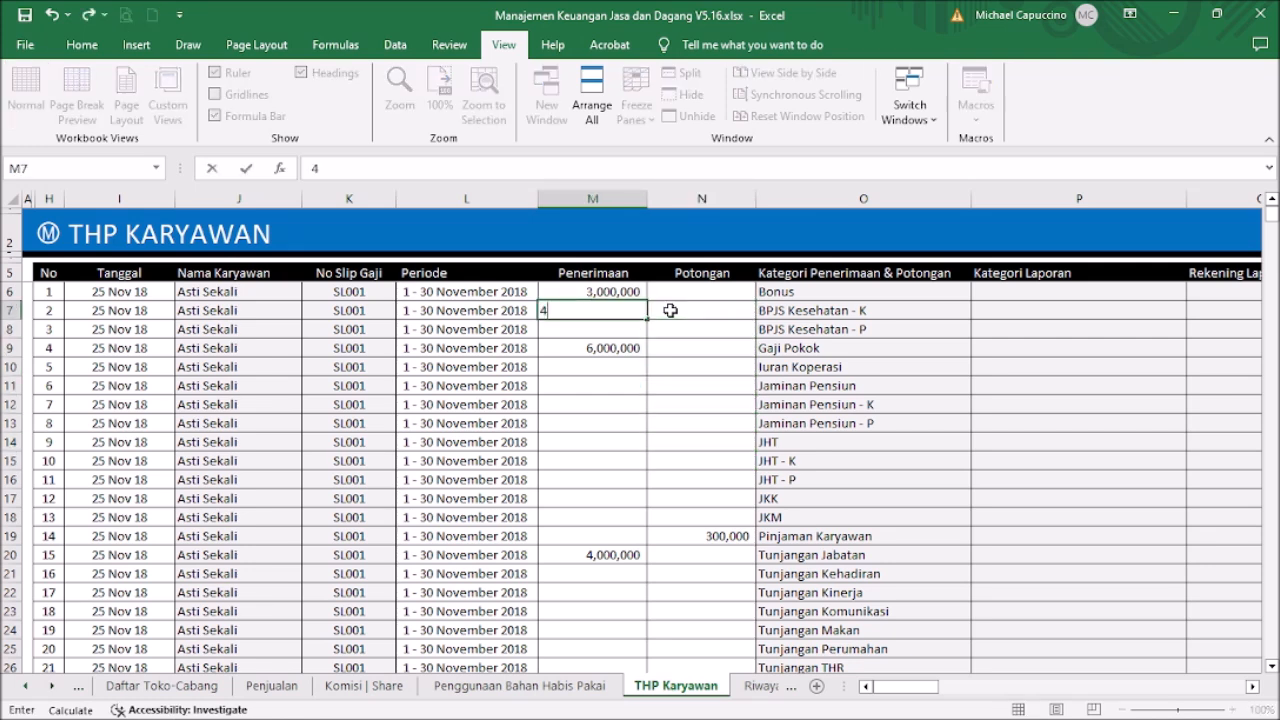
type("00000")
key("Return")
key("Down")
key("Down")
key("Down")
key("Down")
key("Down")
key("Down")
key("Down")
key("Down")
key("Down")
key("Down")
key("Down")
key("Down")
key("Down")
key("Down")
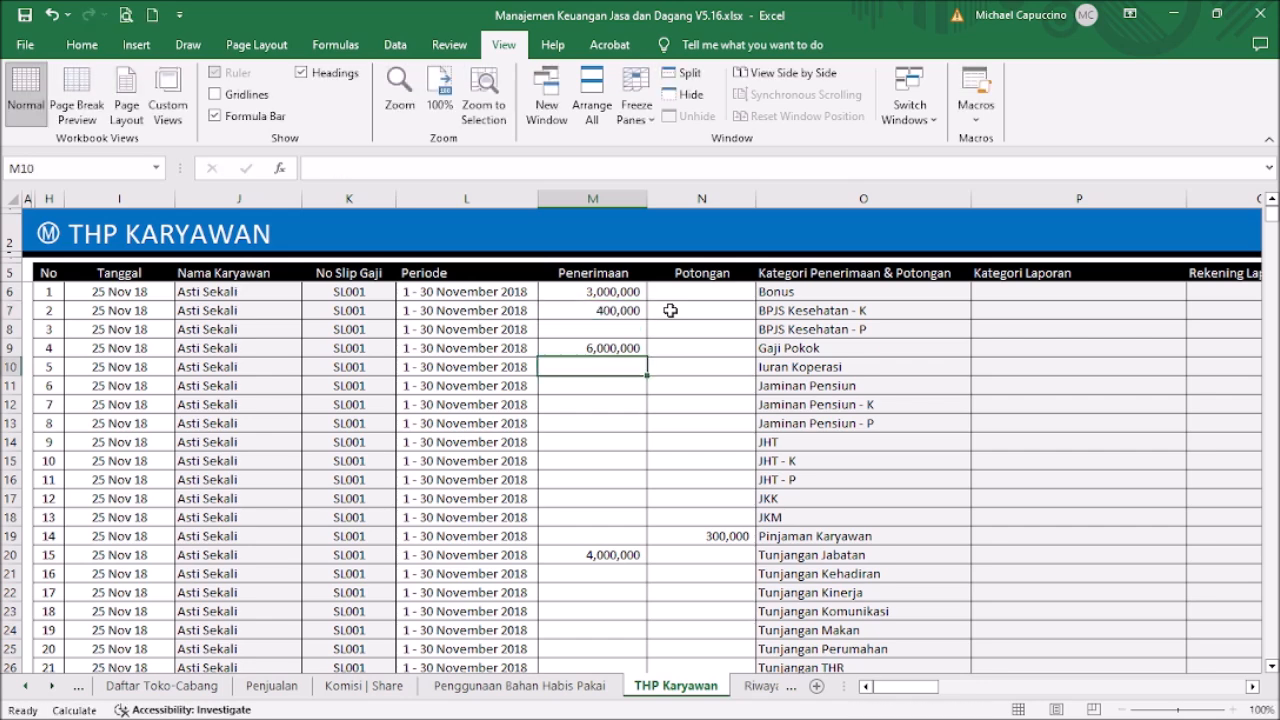
key("Down")
key("Down")
key("Down")
key("Down")
key("Down")
key("Down")
key("Down")
key("Down")
key("Down")
key("Down")
key("Down")
key("Down")
key("Up")
key("Up")
key("Up")
key("Up")
key("Up")
key("Up")
key("Up")
key("Up")
key("Up")
key("Up")
key("Up")
key("Up")
key("Up")
key("Up")
key("Up")
key("Up")
key("Up")
key("Up")
key("Up")
key("Up")
key("Down")
key("Down")
key("Down")
key("Down")
key("Down")
key("Down")
key("Down")
key("Down")
key("Down")
key("Down")
key("Down")
key("Down")
key("Down")
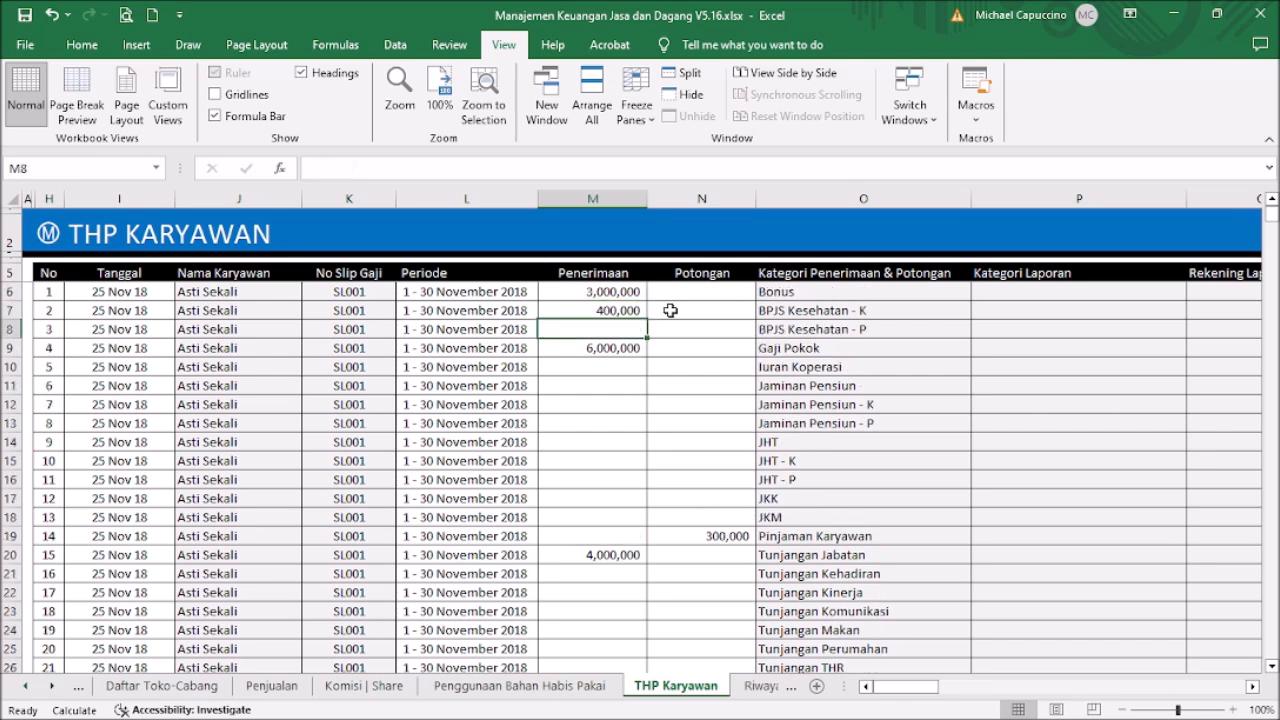
Enter 200,000 as the Potongan for the JHT - P row in N16
key("Up")
key("Up")
key("Up")
key("Up")
key("Right")
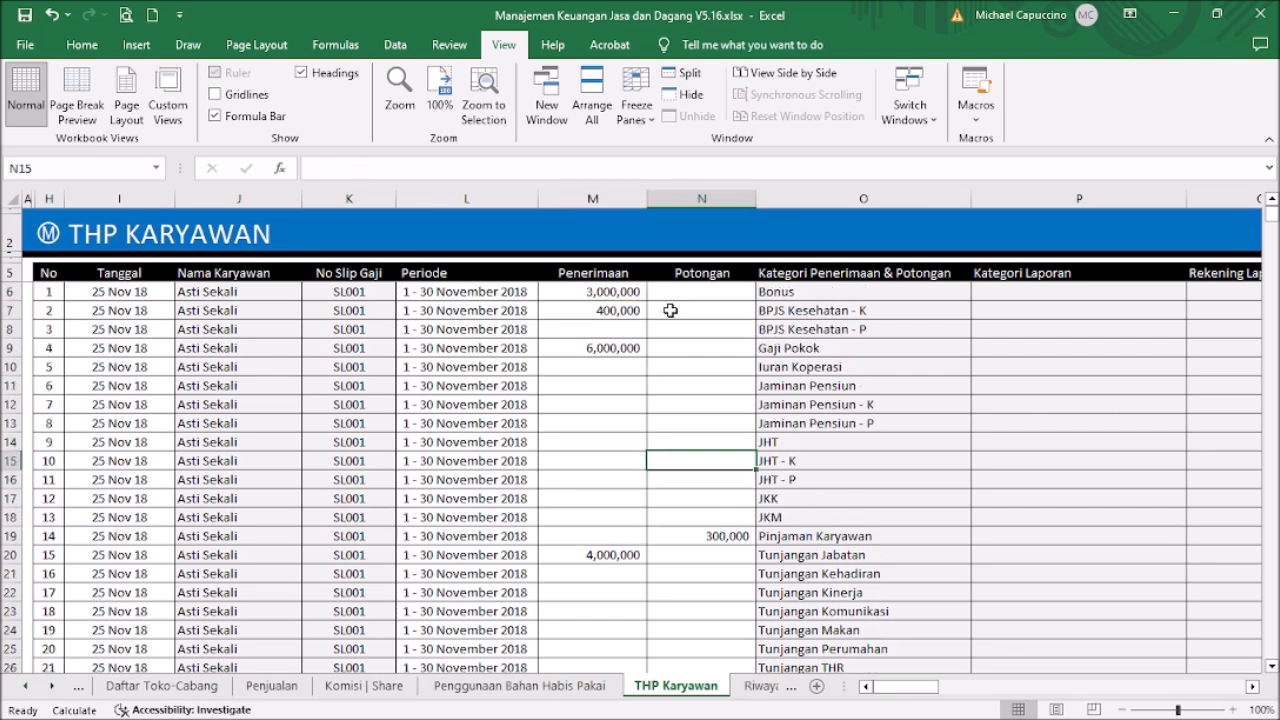
key("Down")
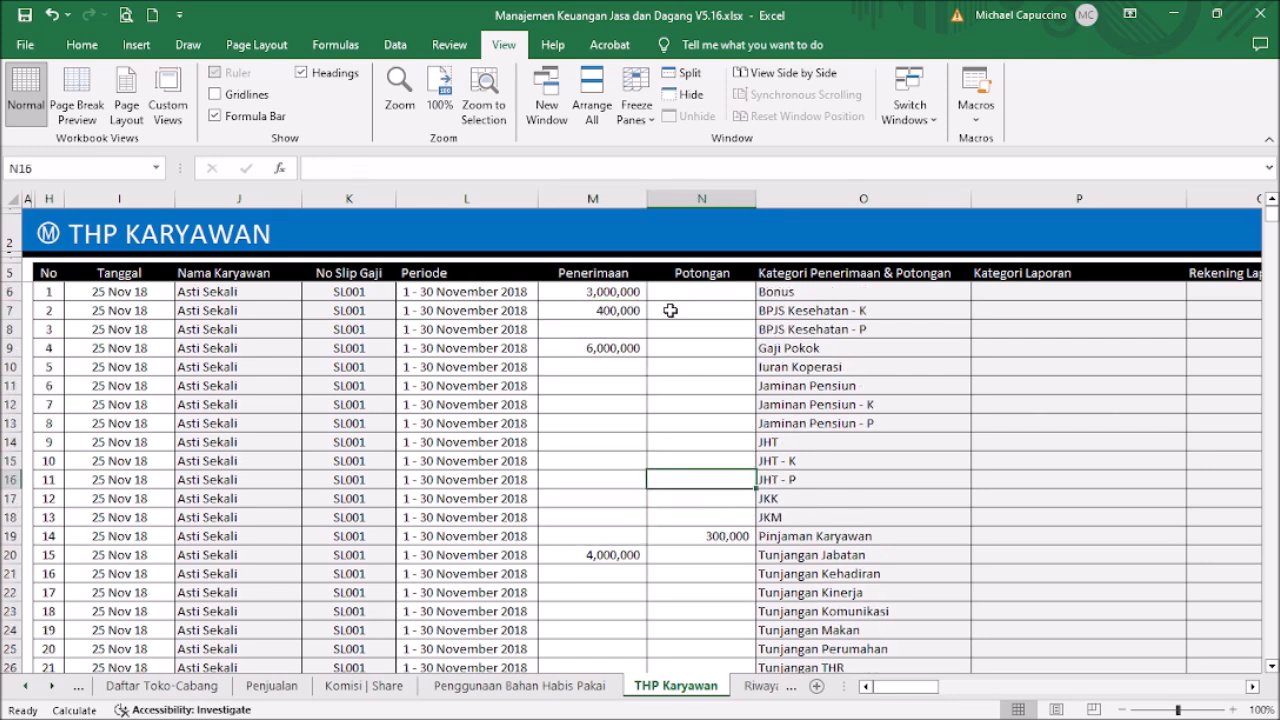
type("200000")
key("Return")
key("Up")
key("Up")
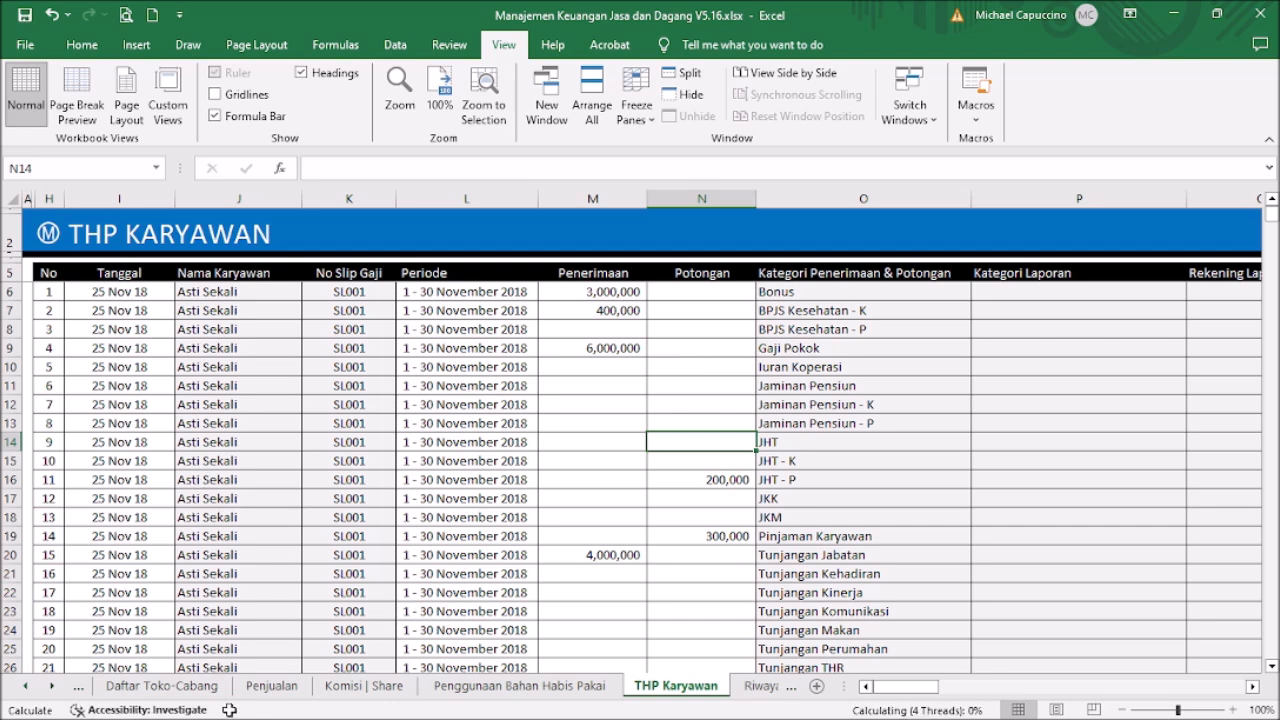
Switch to the V5.17 - Klinik Gigi workbook and examine how its THP Karyawan sheet records income and deductions per category
mouse_move(236, 706)
mouse_move(170, 708)
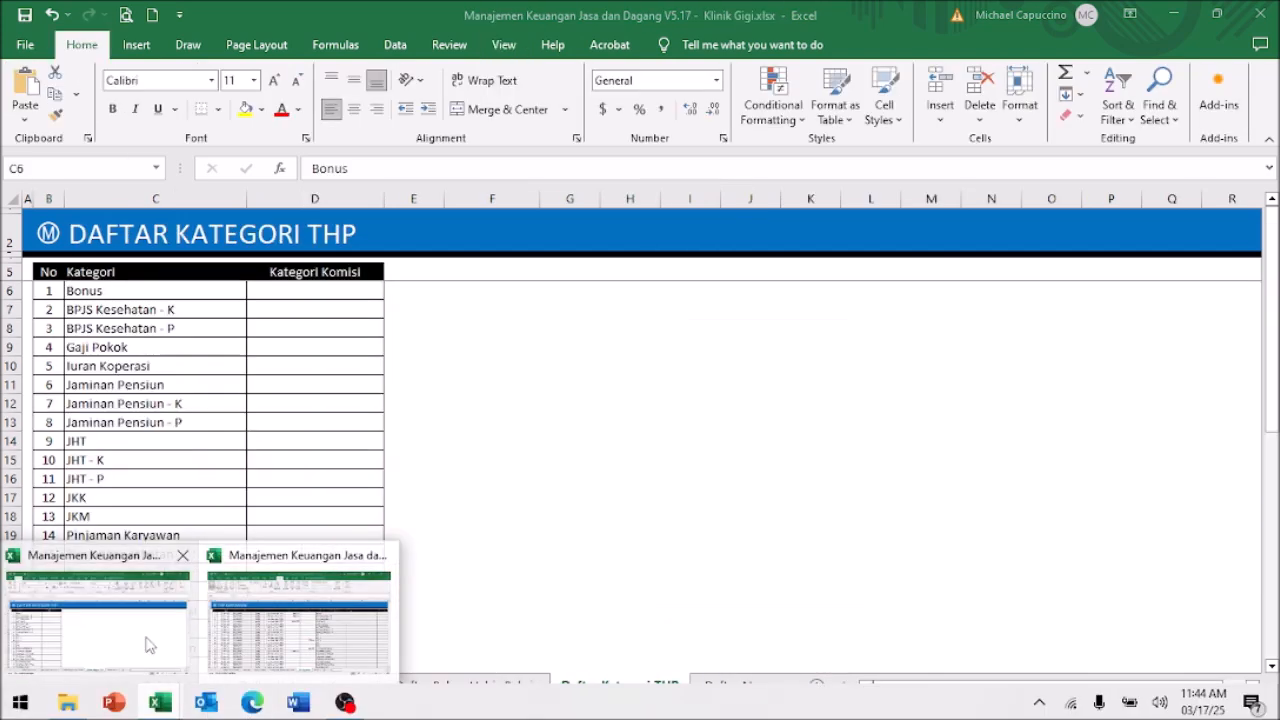
left_click(148, 645)
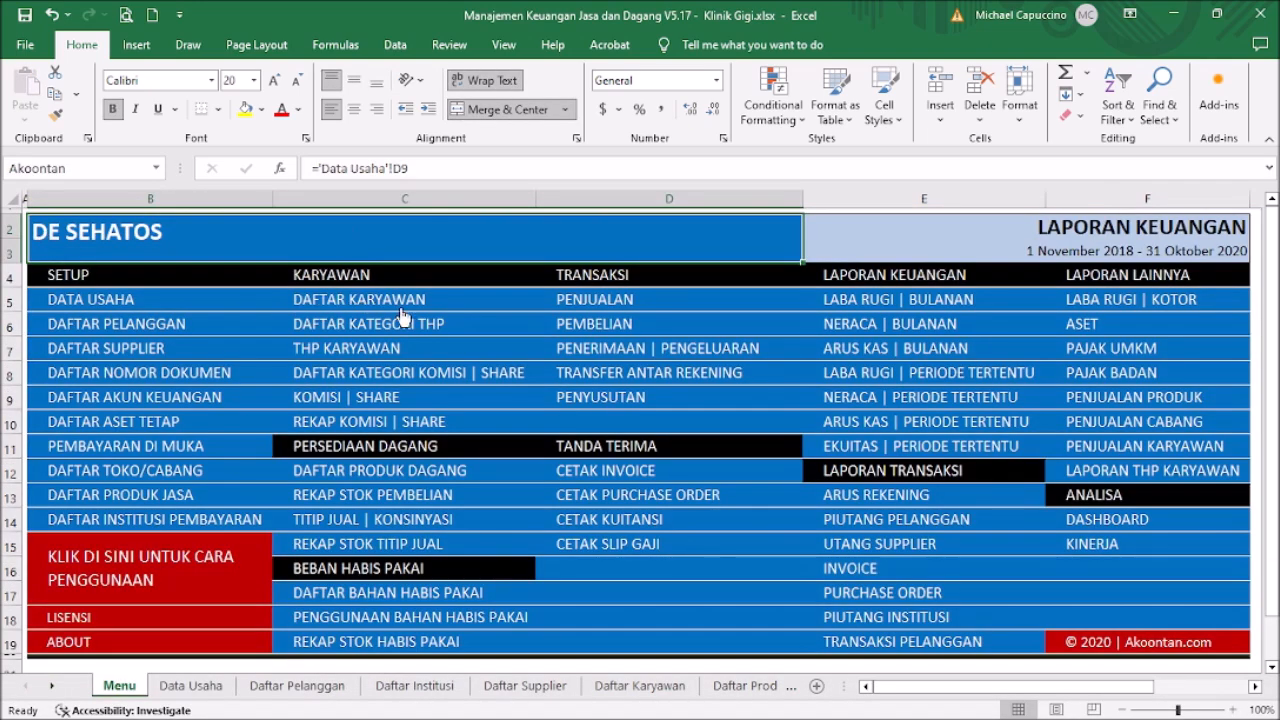
left_click(368, 349)
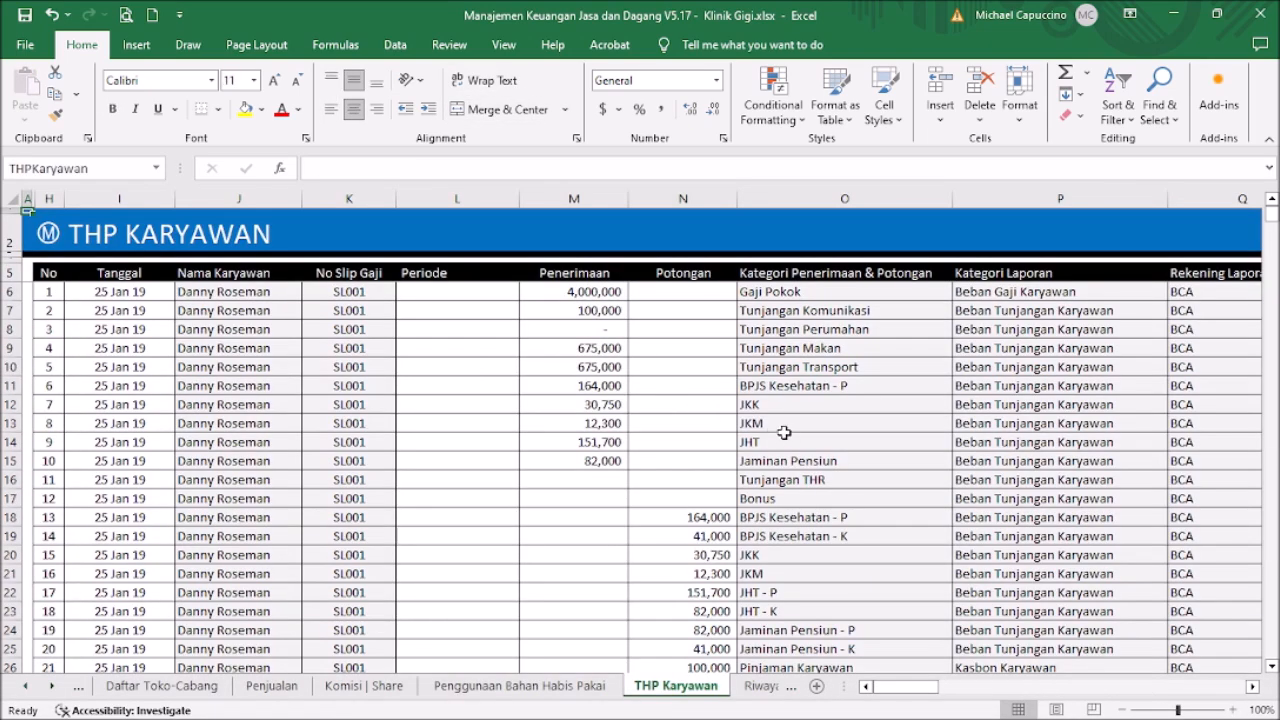
scroll(705, 364, "down", 1)
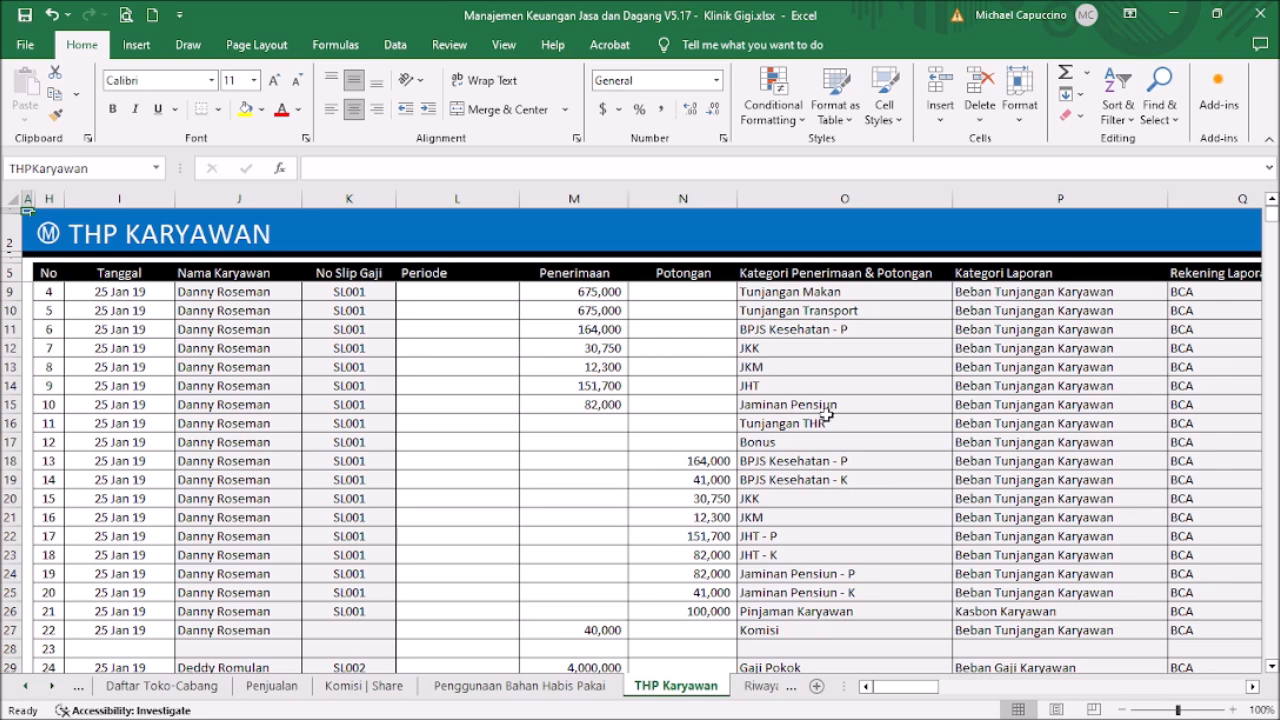
scroll(765, 445, "up", 1)
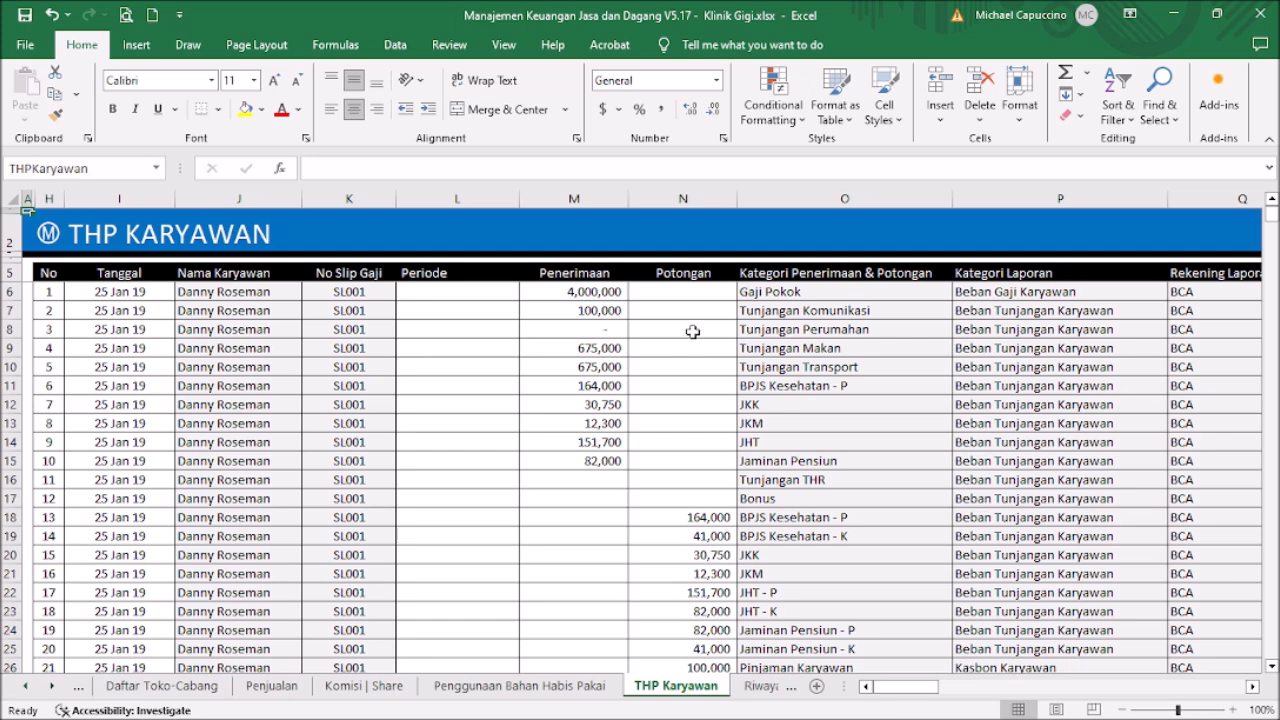
Return the Klinik Gigi workbook to its main menu sheet and switch back to the V5.16 workbook's THP Karyawan sheet
left_click(42, 236)
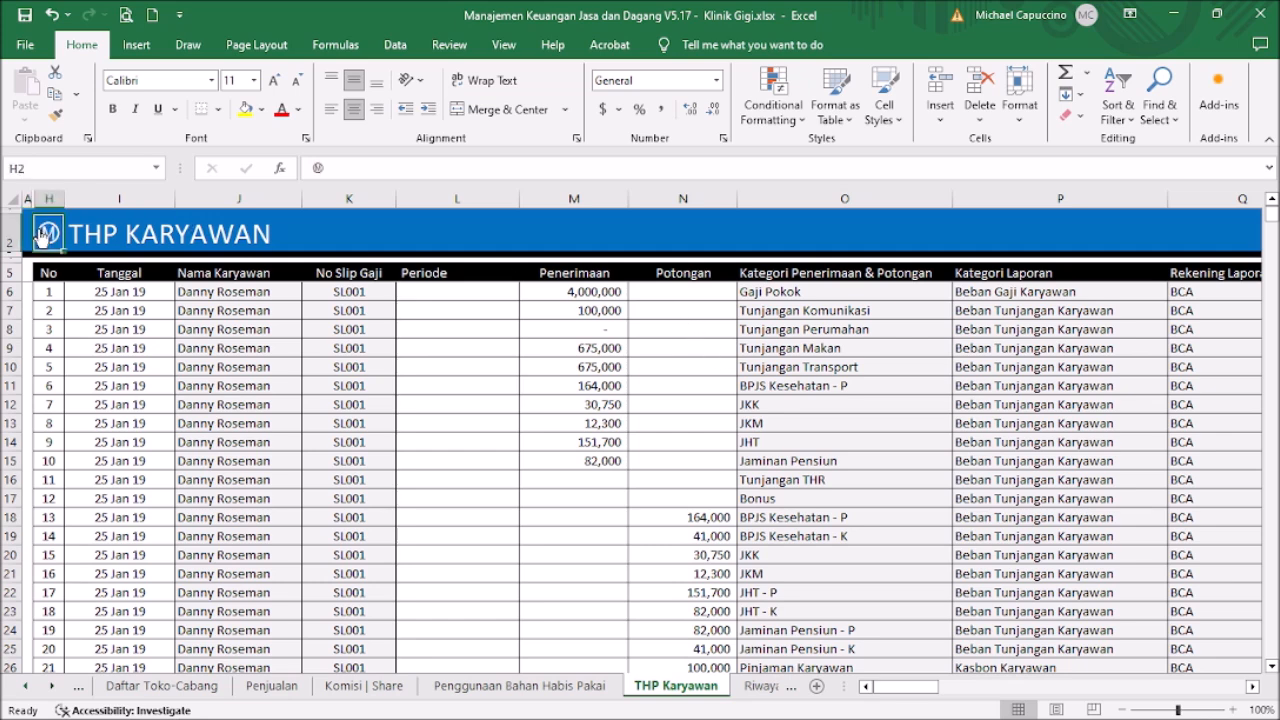
left_click(42, 236)
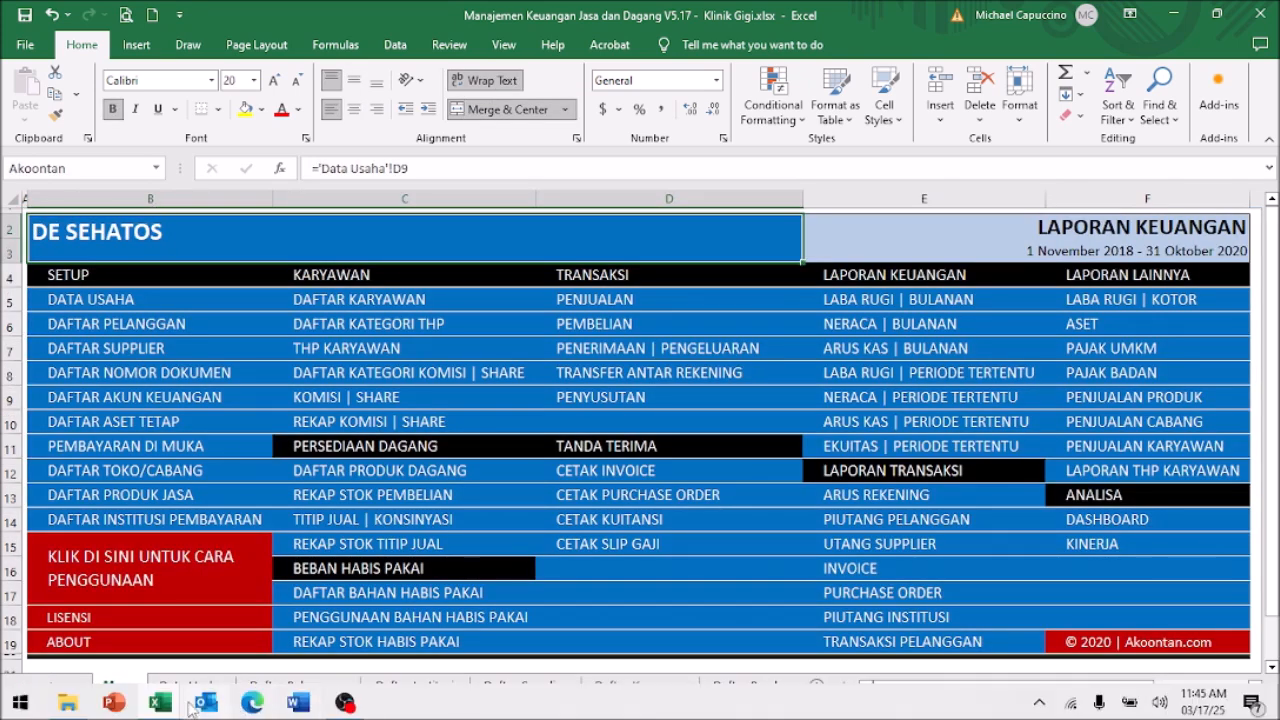
mouse_move(168, 705)
mouse_move(250, 638)
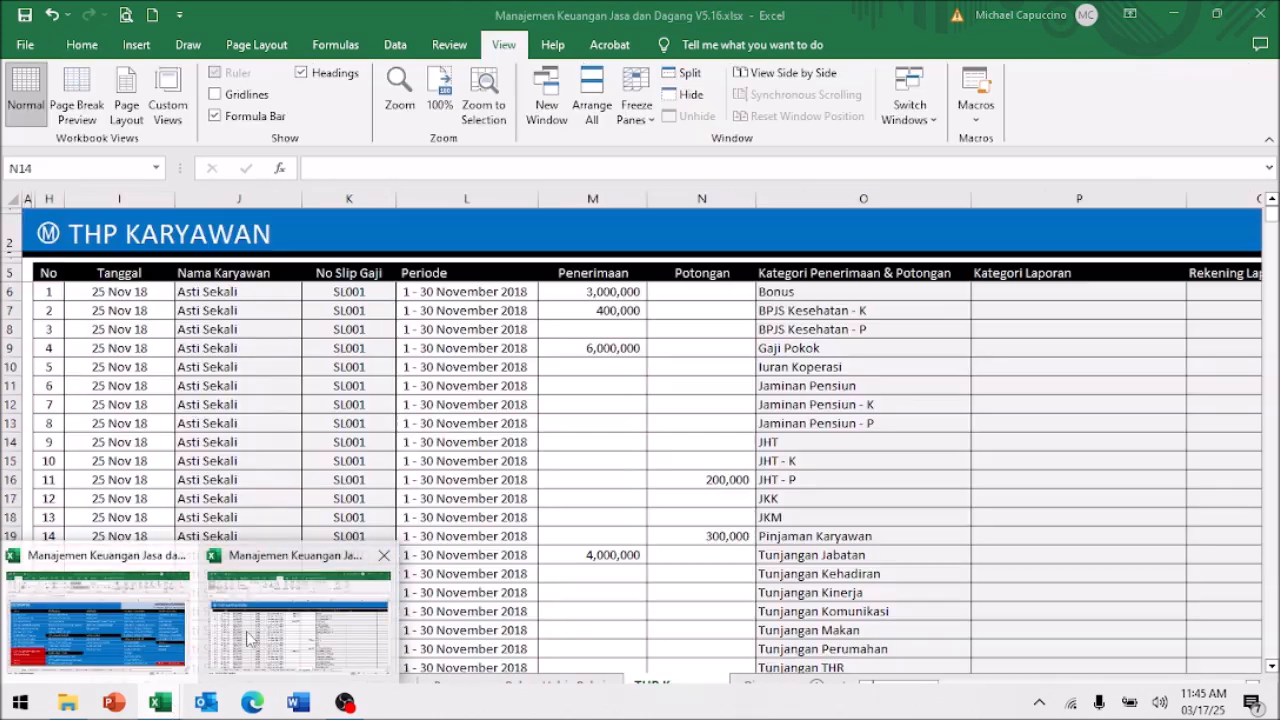
left_click(250, 638)
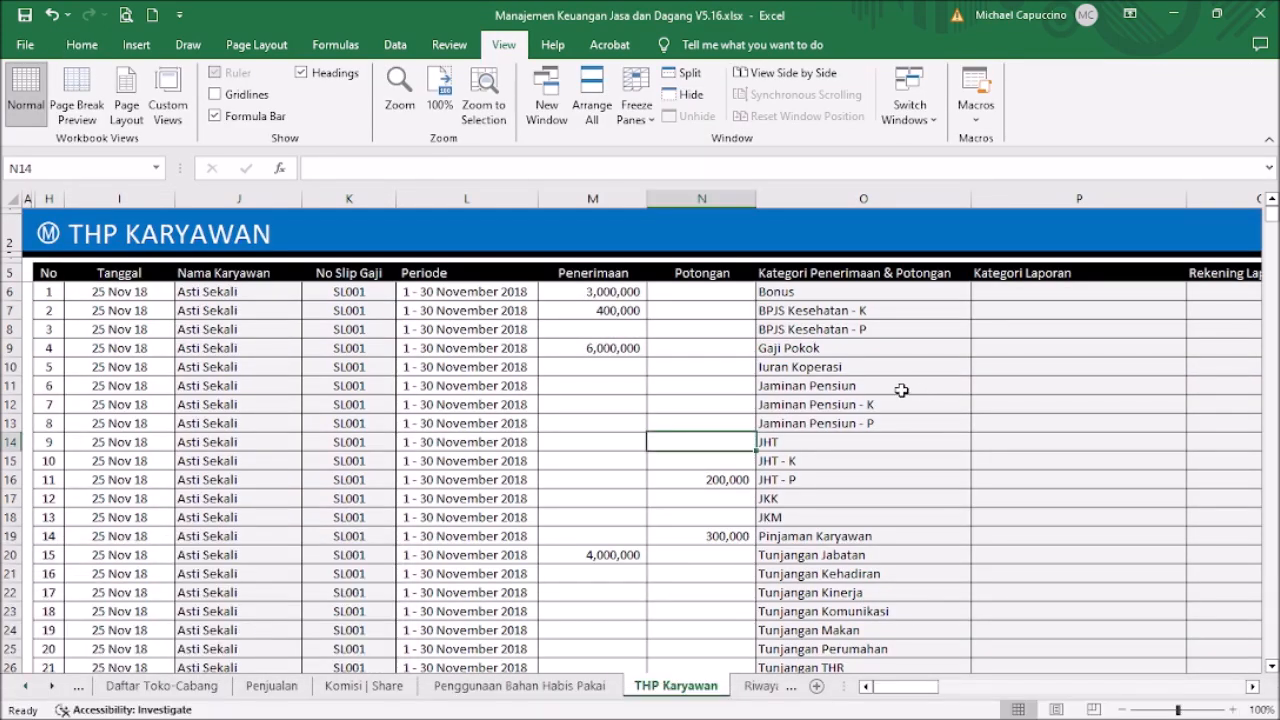
scroll(902, 388, "down", 2)
scroll(924, 387, "up", 2)
Set the Kategori Laporan of the Bonus row in P6 to Beban Gaji Karyawan and move to P7
left_click_drag(905, 686, 956, 642)
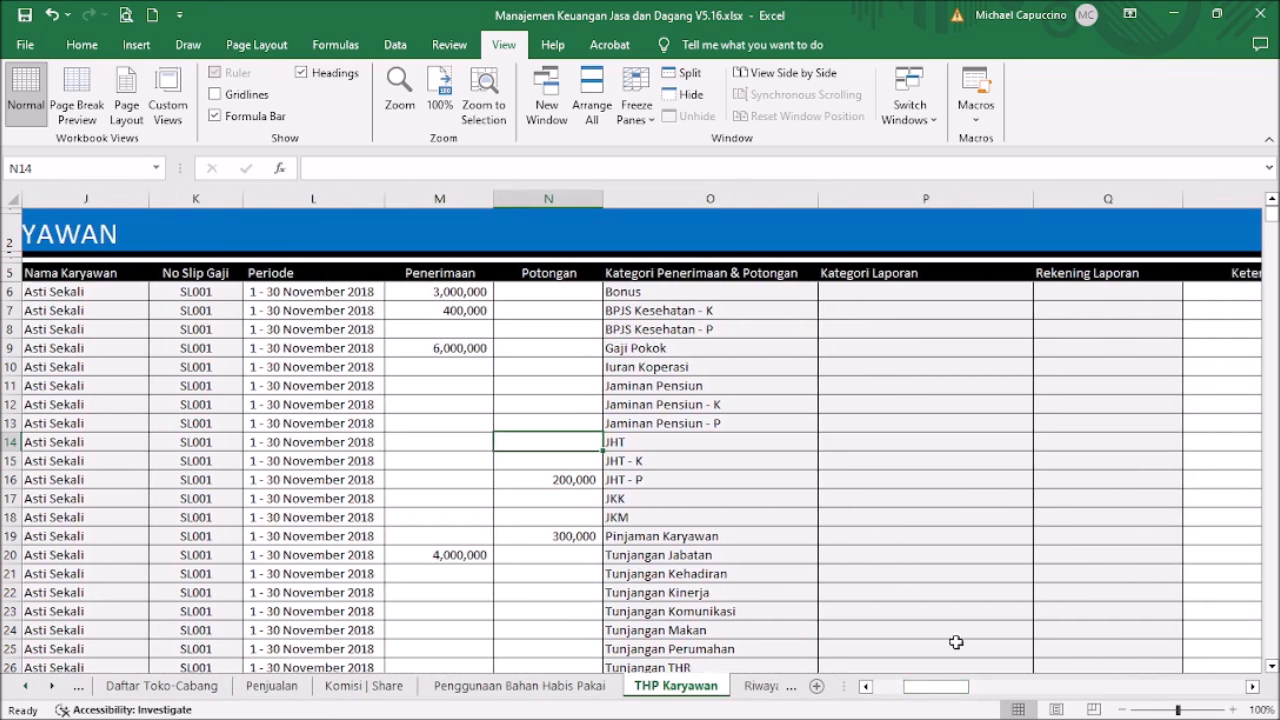
left_click(946, 293)
left_click(1041, 292)
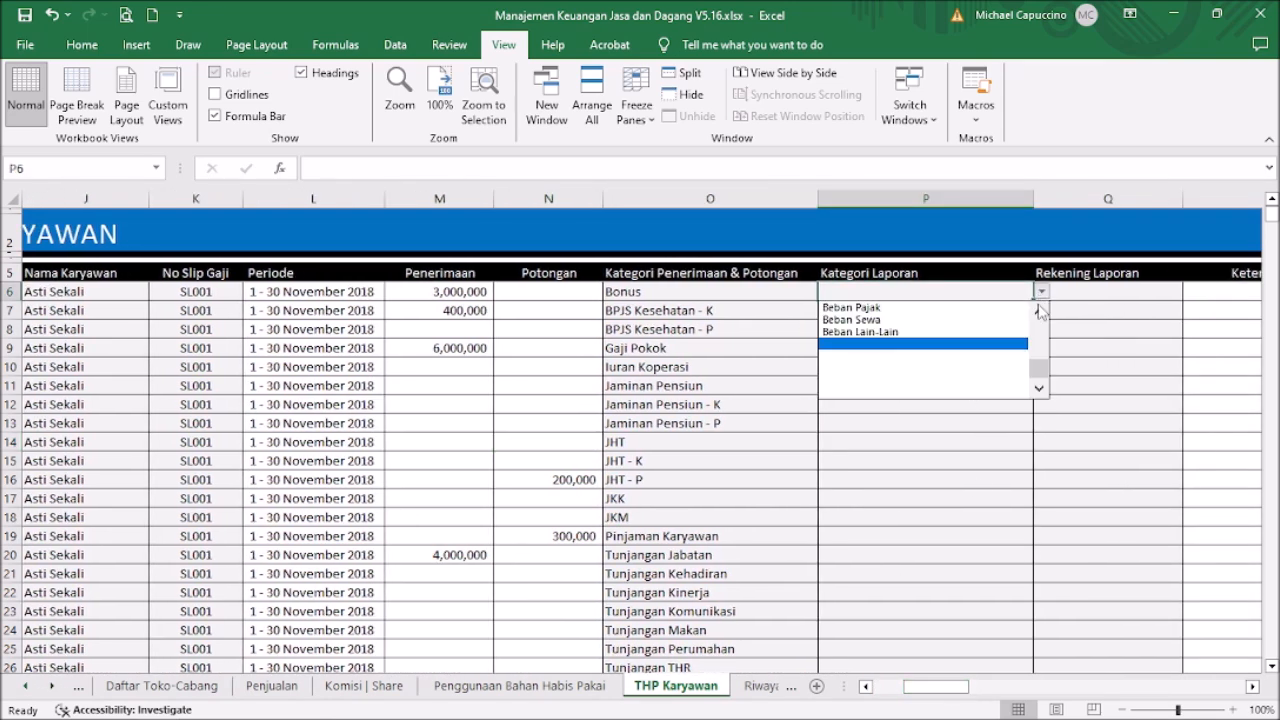
left_click(1043, 313)
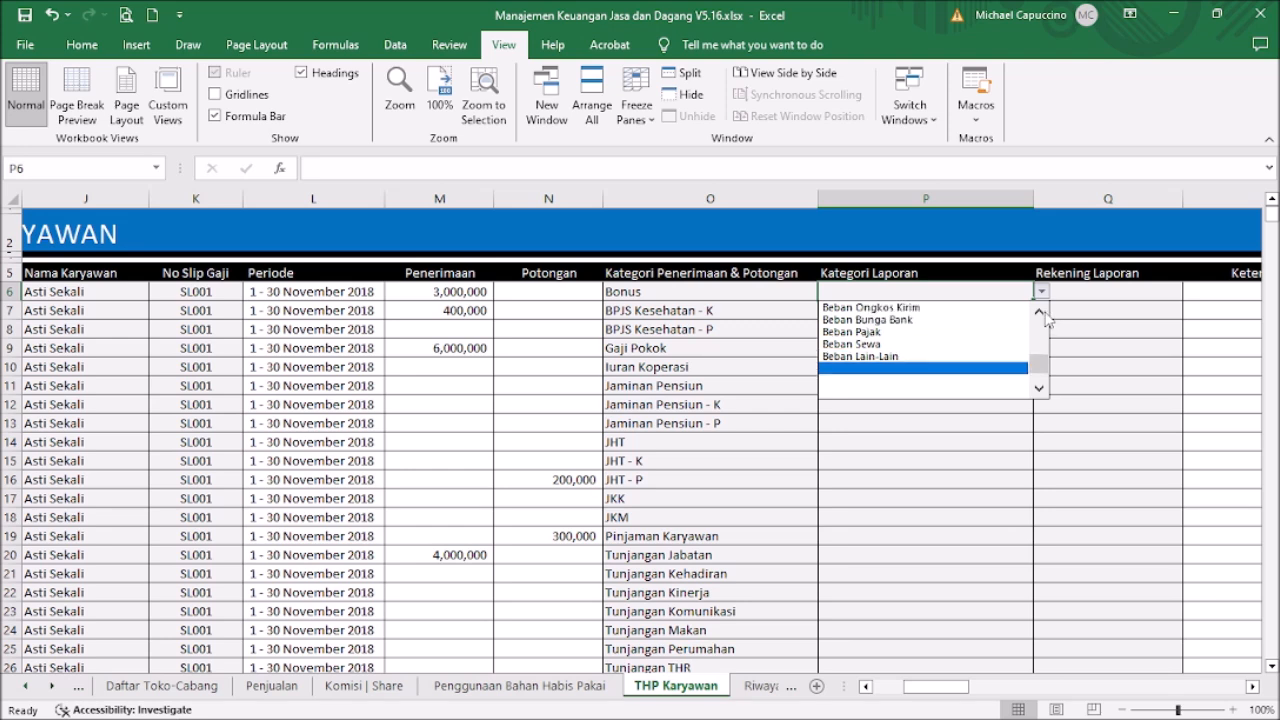
left_click(1043, 313)
left_click(1043, 313)
left_click(1040, 313)
left_click(1040, 313)
left_click(1040, 313)
left_click(1040, 313)
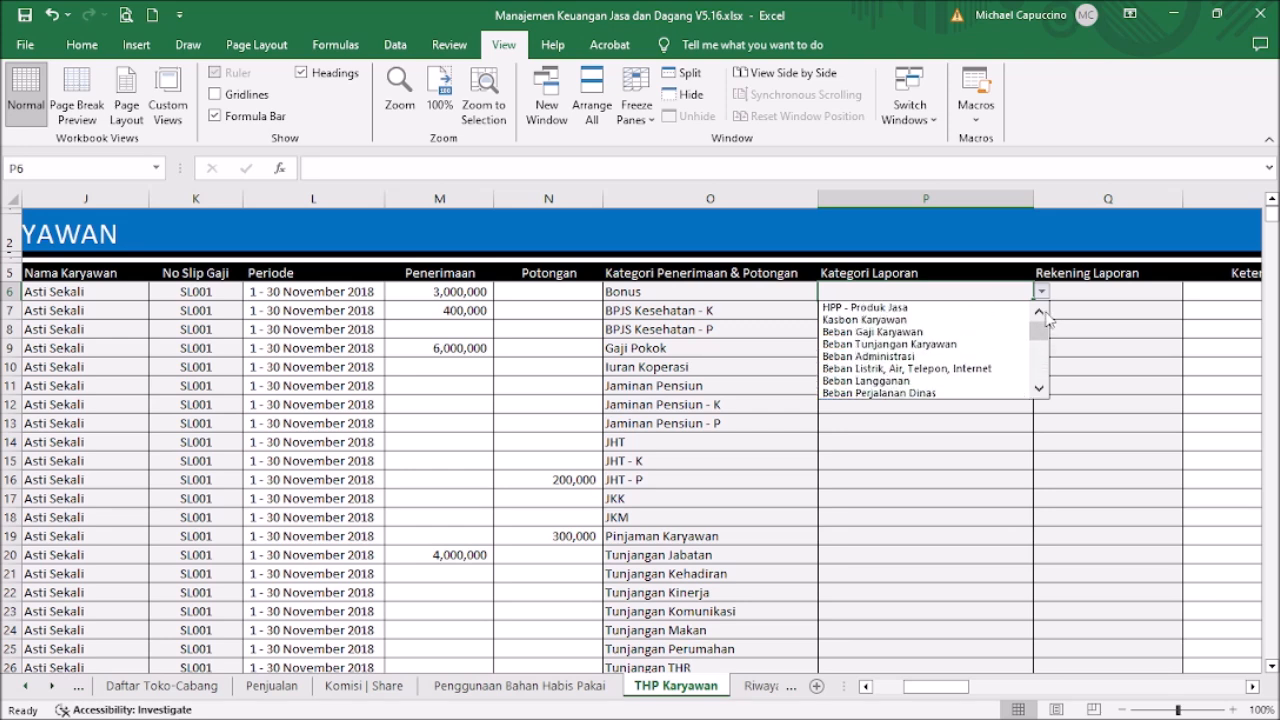
left_click(975, 331)
left_click(983, 316)
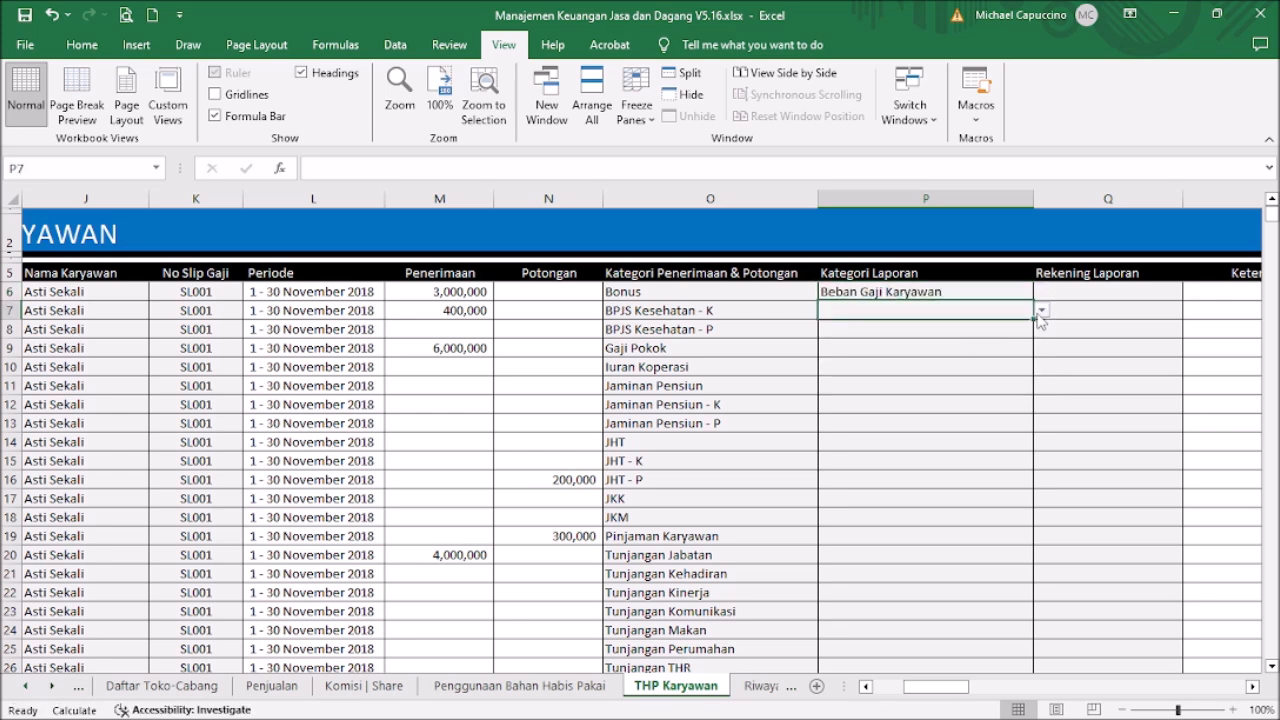
Set the Kategori Laporan of the BPJS Kesehatan - K row in P7 to Beban Tunjangan Karyawan
left_click(1041, 311)
left_click(1040, 331)
left_click(1040, 331)
left_click(1040, 331)
left_click(1040, 331)
left_click(1040, 331)
left_click(1040, 331)
left_click(1040, 331)
left_click(1040, 331)
left_click(1040, 331)
left_click(1040, 331)
left_click(1040, 331)
left_click(1040, 331)
left_click(1040, 331)
left_click(1040, 331)
left_click(1040, 331)
left_click(1040, 331)
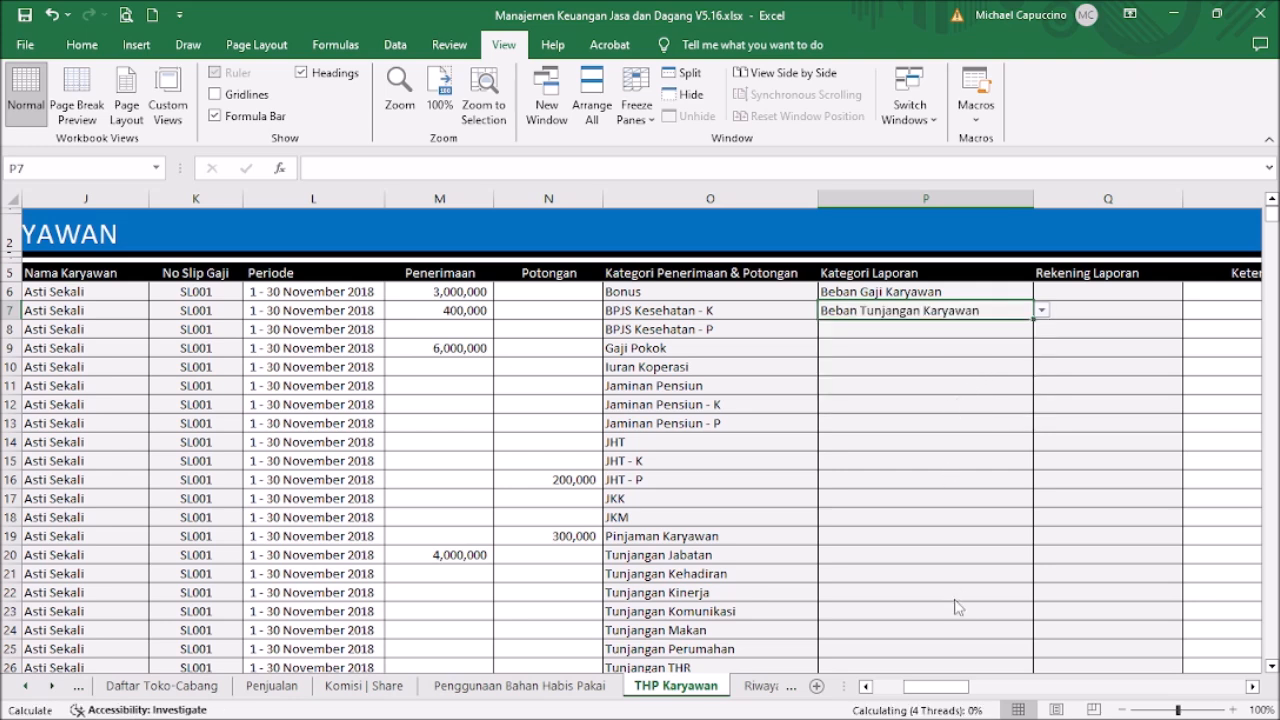
Set the Rekening Laporan of the Bonus row in Q6 to BCA
left_click(1178, 297)
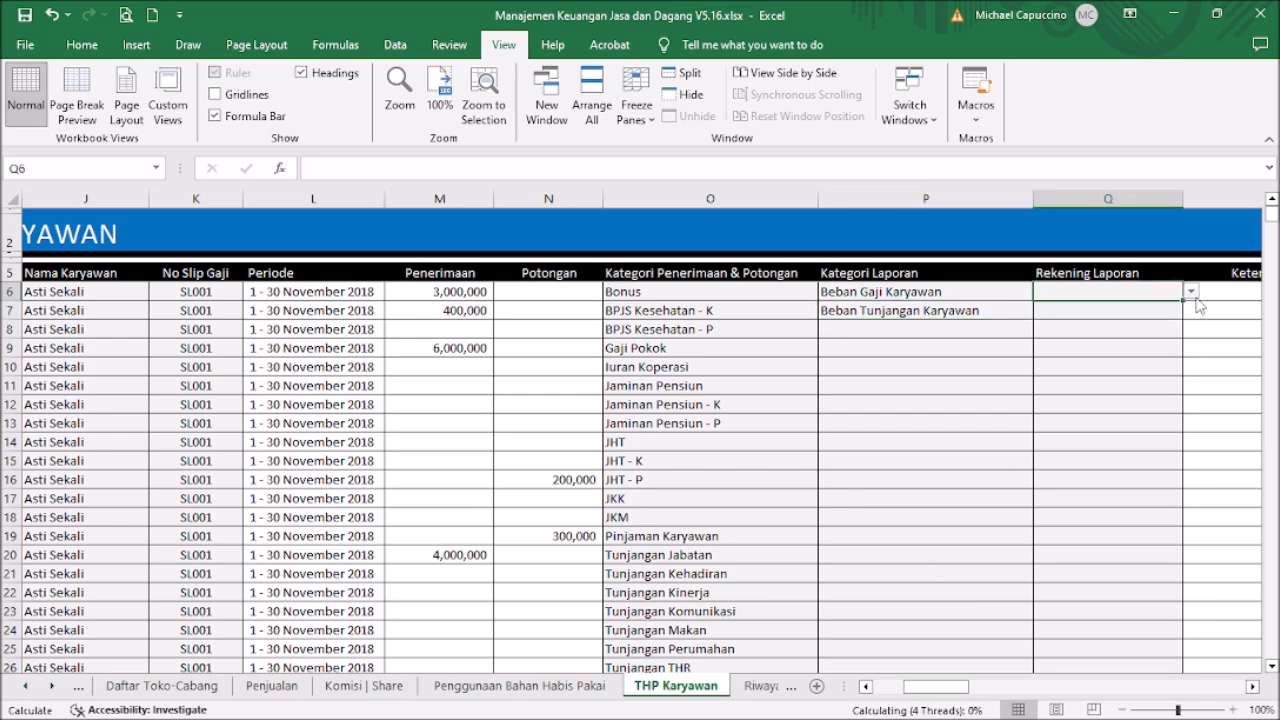
left_click(1191, 292)
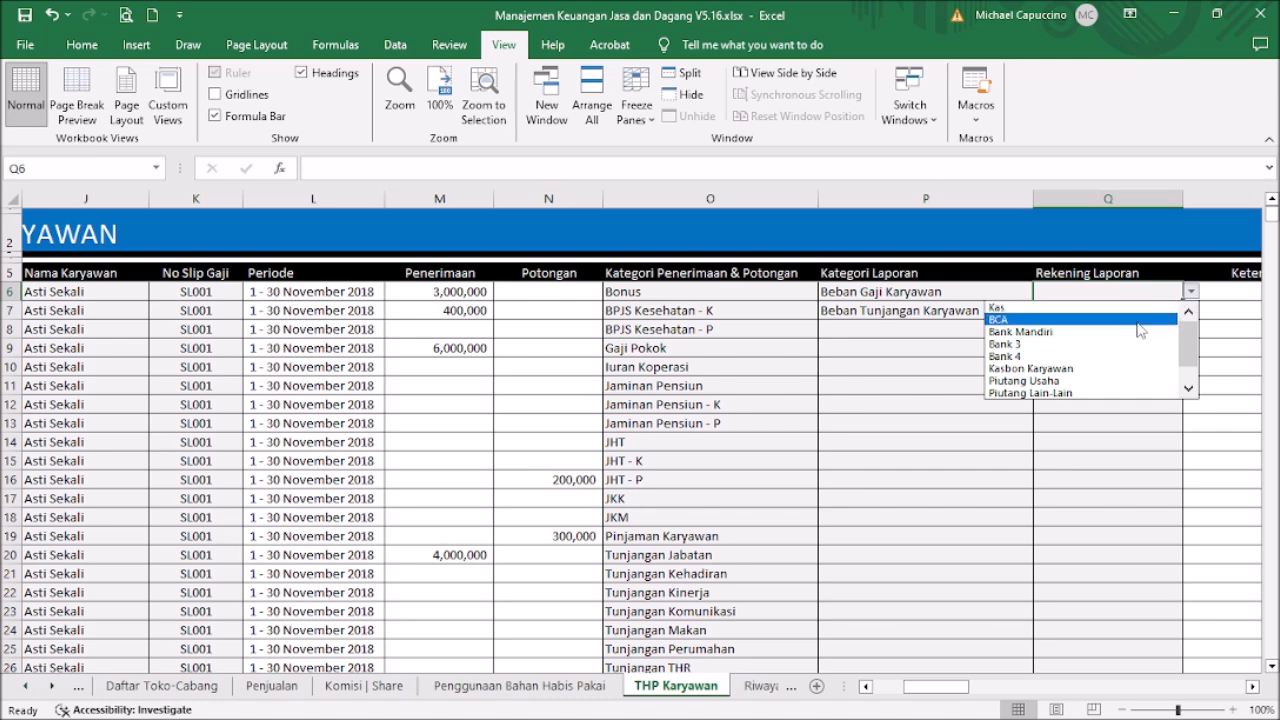
left_click(1143, 320)
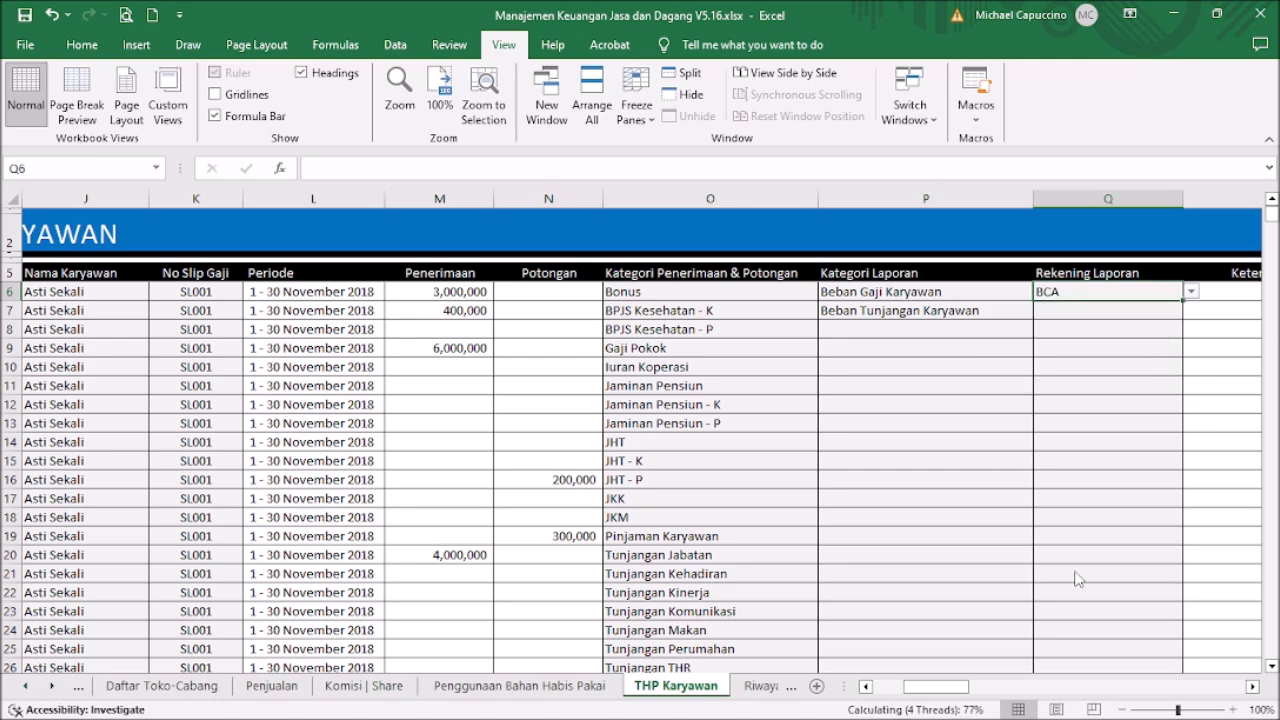
Switch to the V5.17 - Klinik Gigi workbook and examine the THP Karyawan report categories, including that of the Pinjaman Karyawan row
left_click_drag(962, 690, 848, 648)
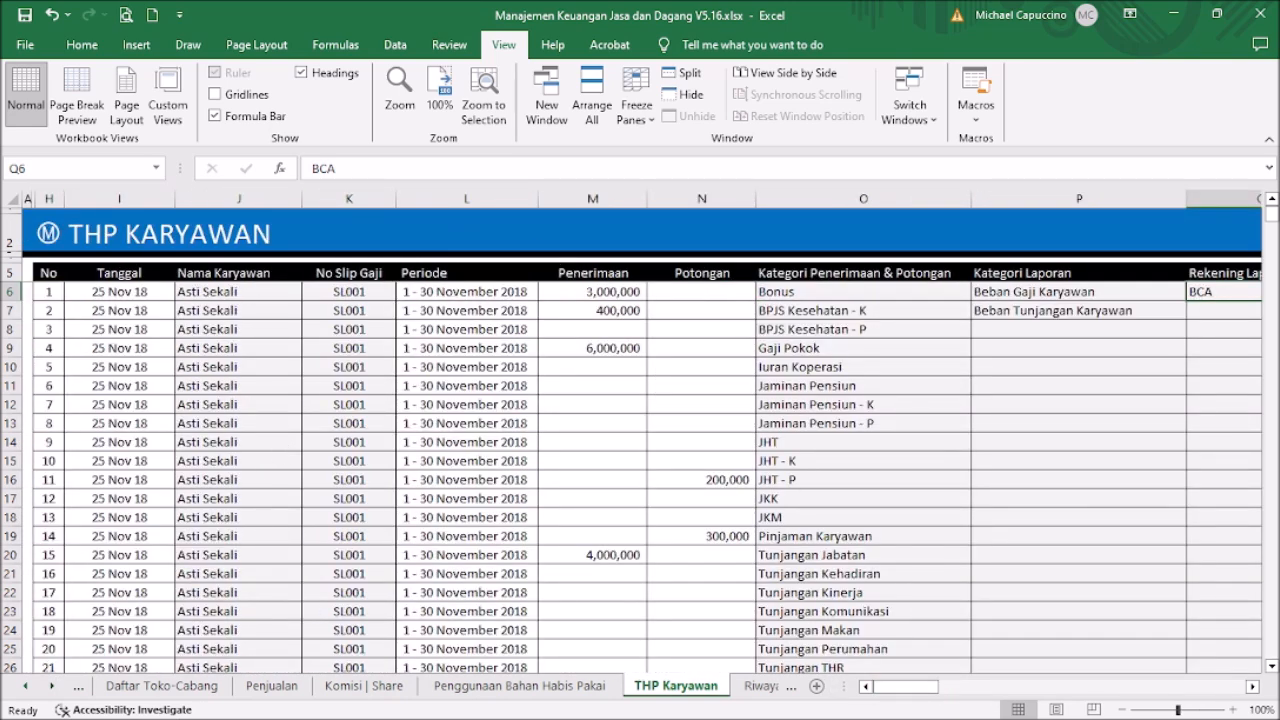
mouse_move(193, 703)
left_click(146, 626)
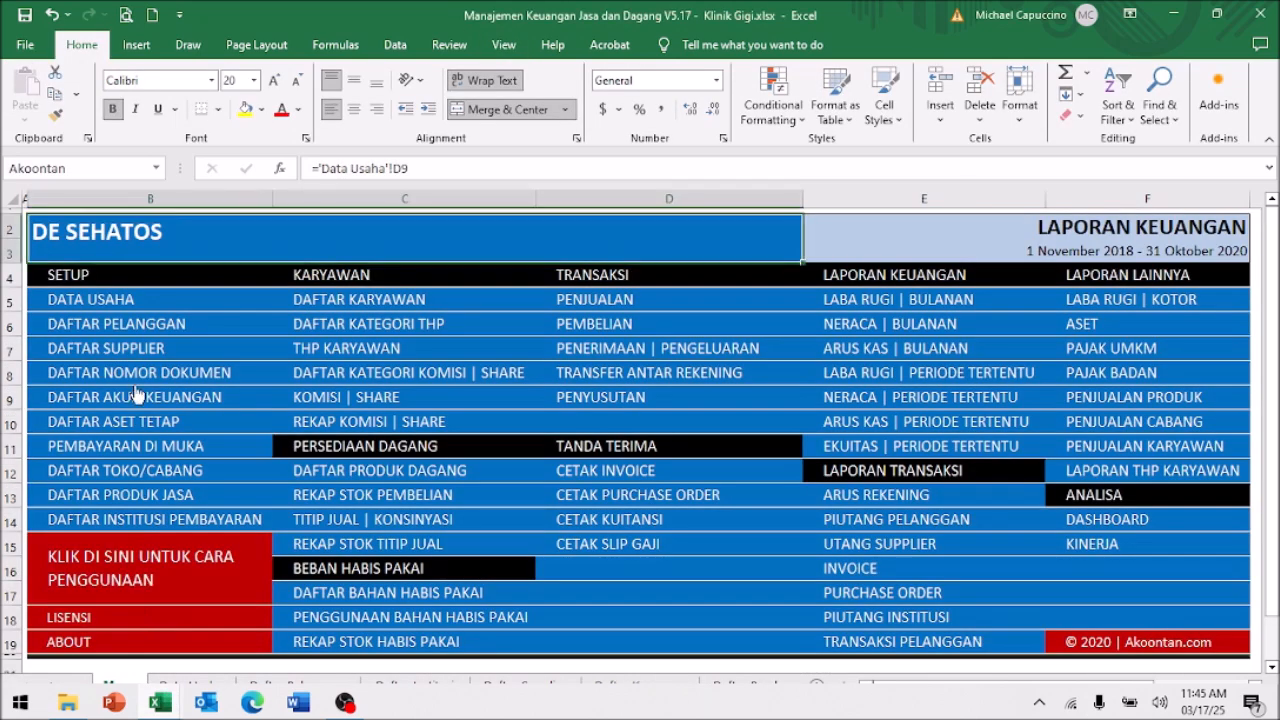
left_click(348, 347)
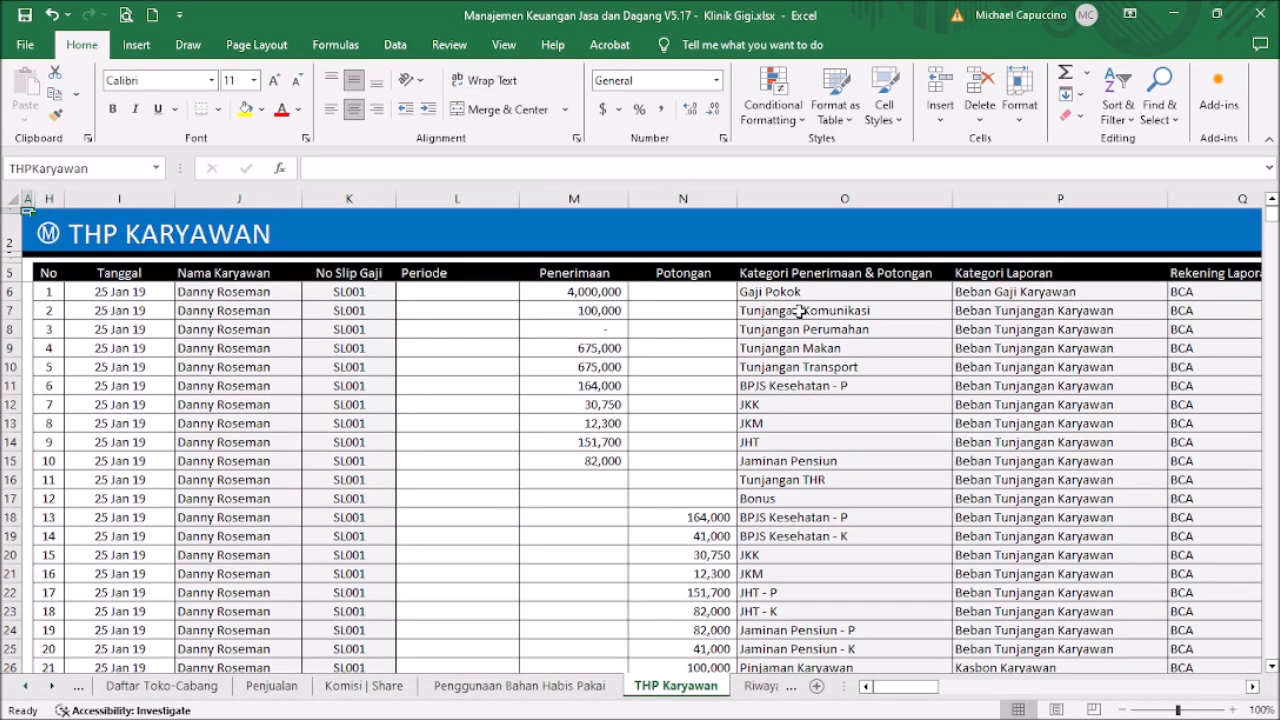
scroll(1034, 300, "down", 1)
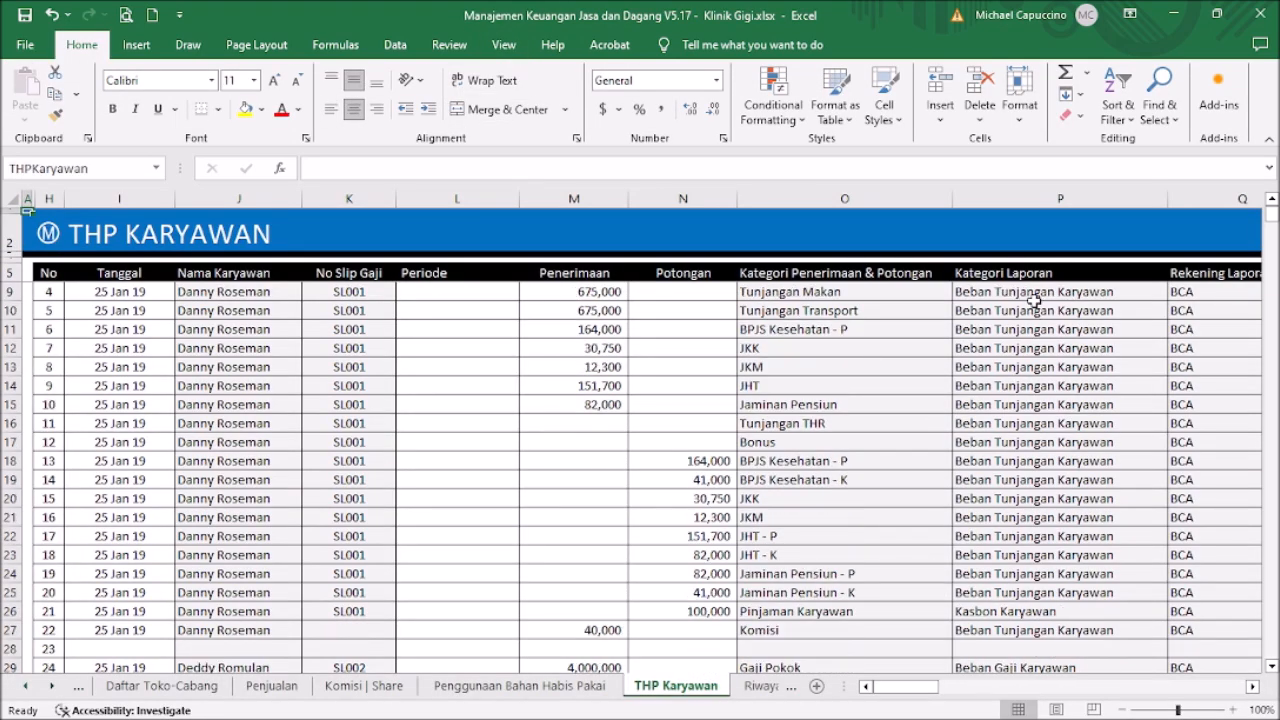
scroll(1020, 485, "down", 2)
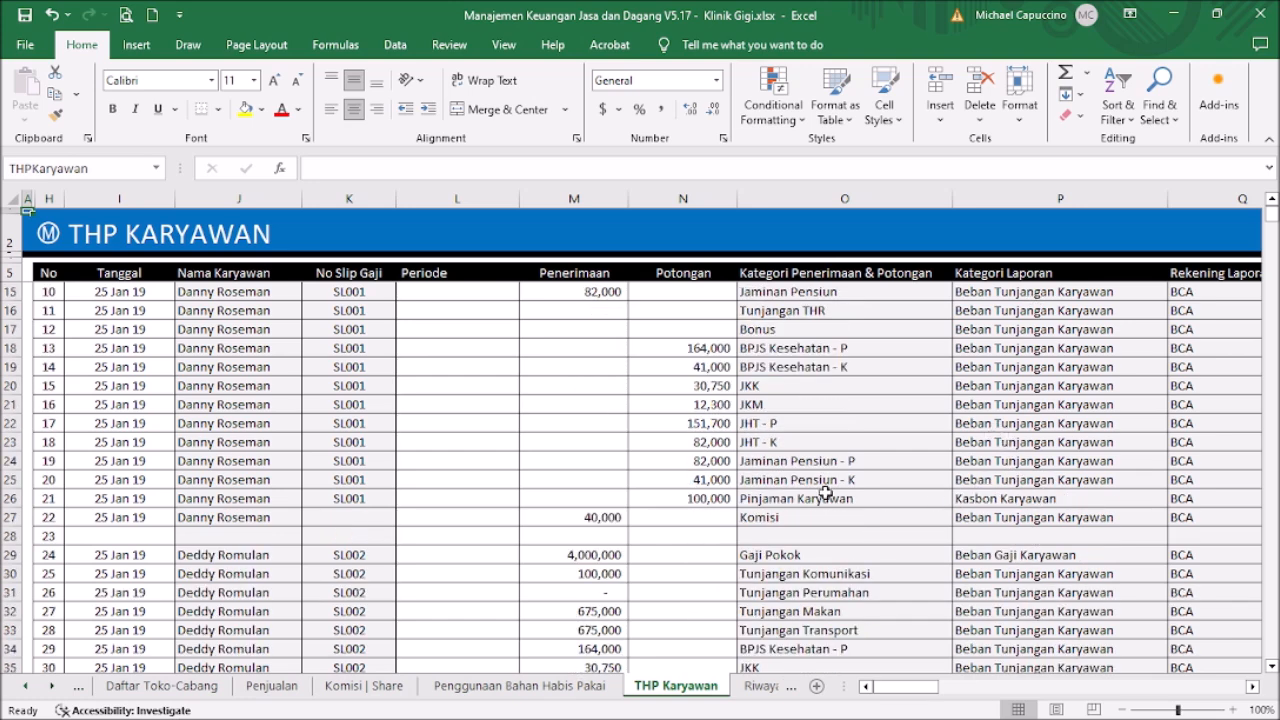
left_click(1012, 498)
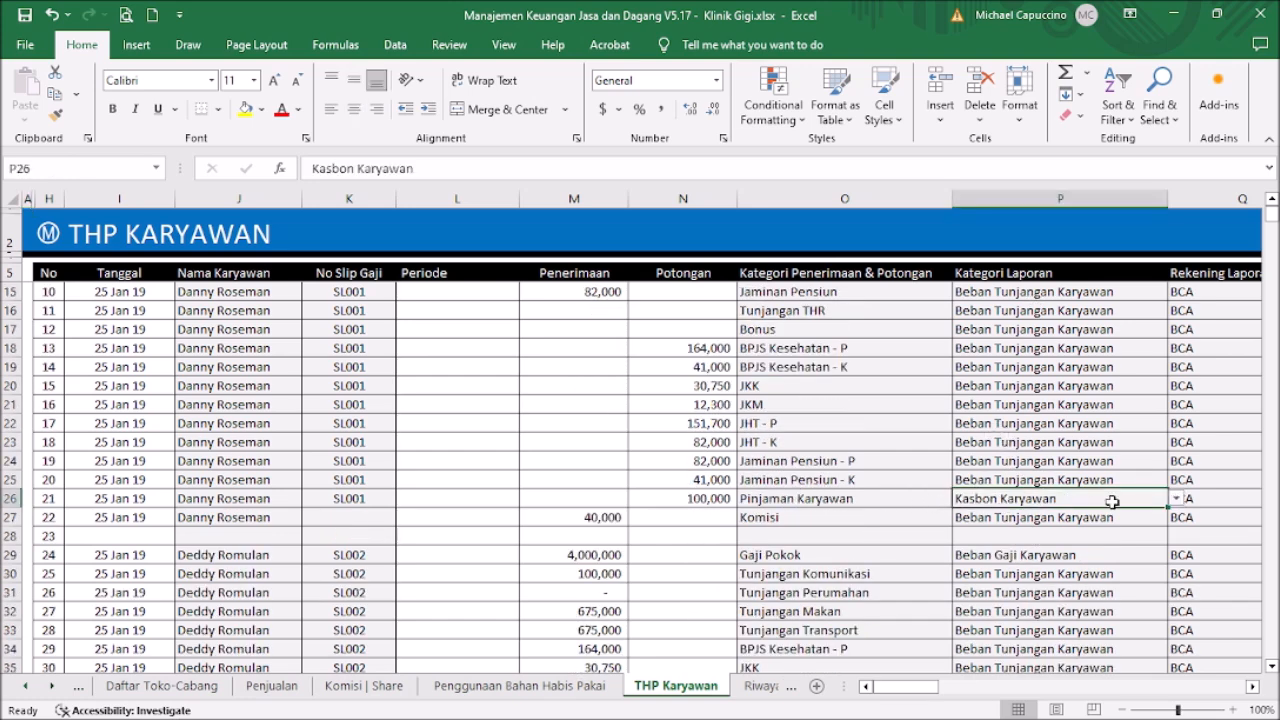
scroll(1098, 519, "down", 3)
scroll(1098, 512, "up", 6)
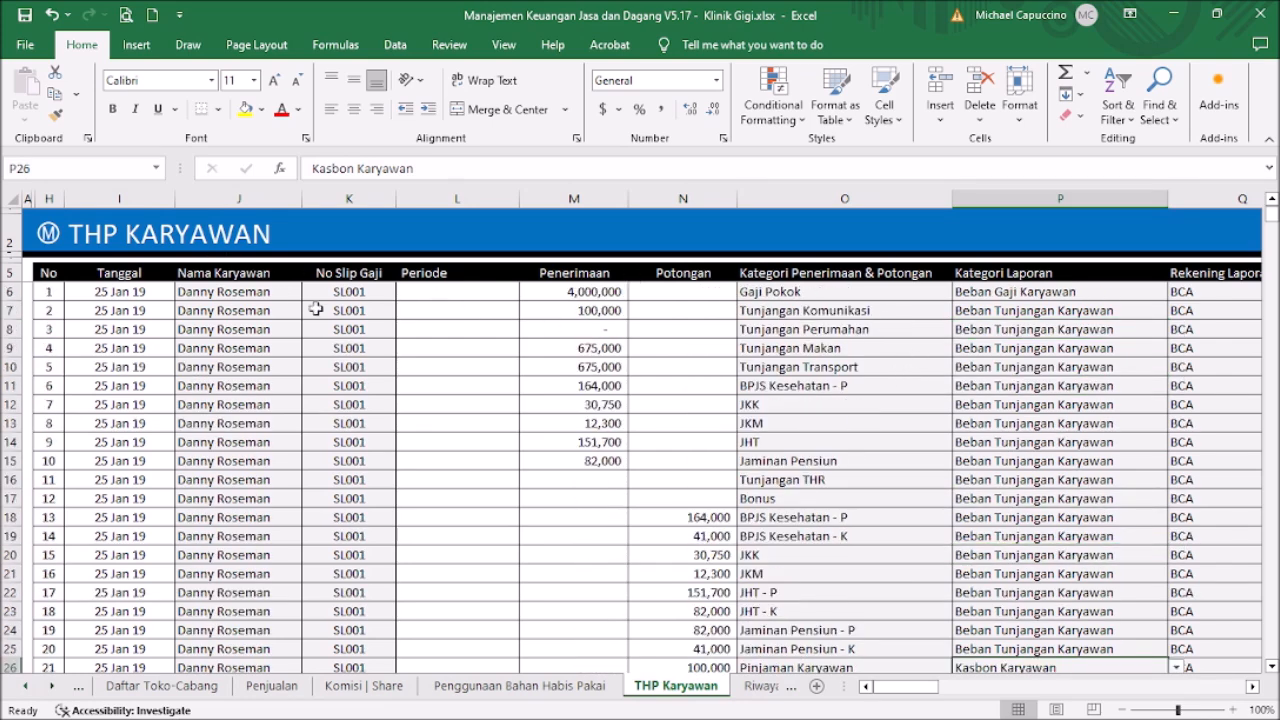
scroll(335, 320, "down", 3)
scroll(335, 320, "up", 3)
Open the Slip Gaji sheet for slip SL001 and examine its income, deductions and net salary sections
left_click(50, 236)
left_click(626, 546)
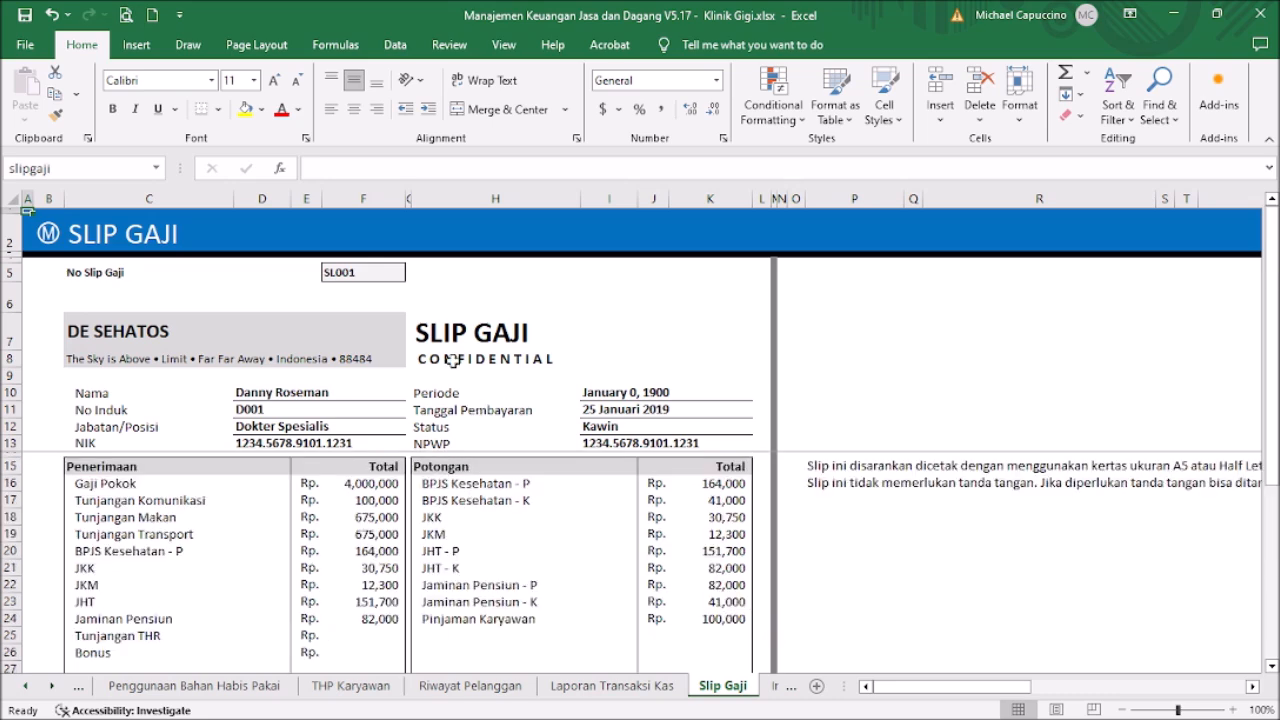
left_click(382, 266)
left_click(412, 274)
left_click(378, 290)
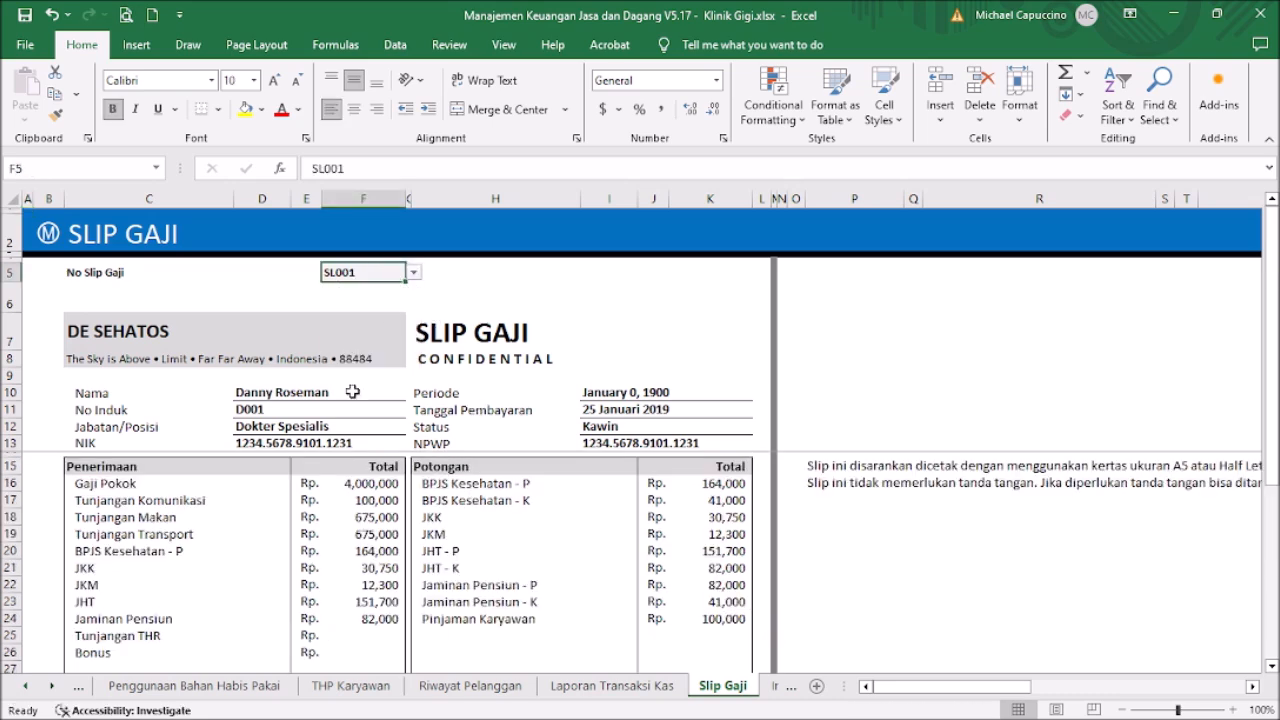
scroll(508, 402, "down", 2)
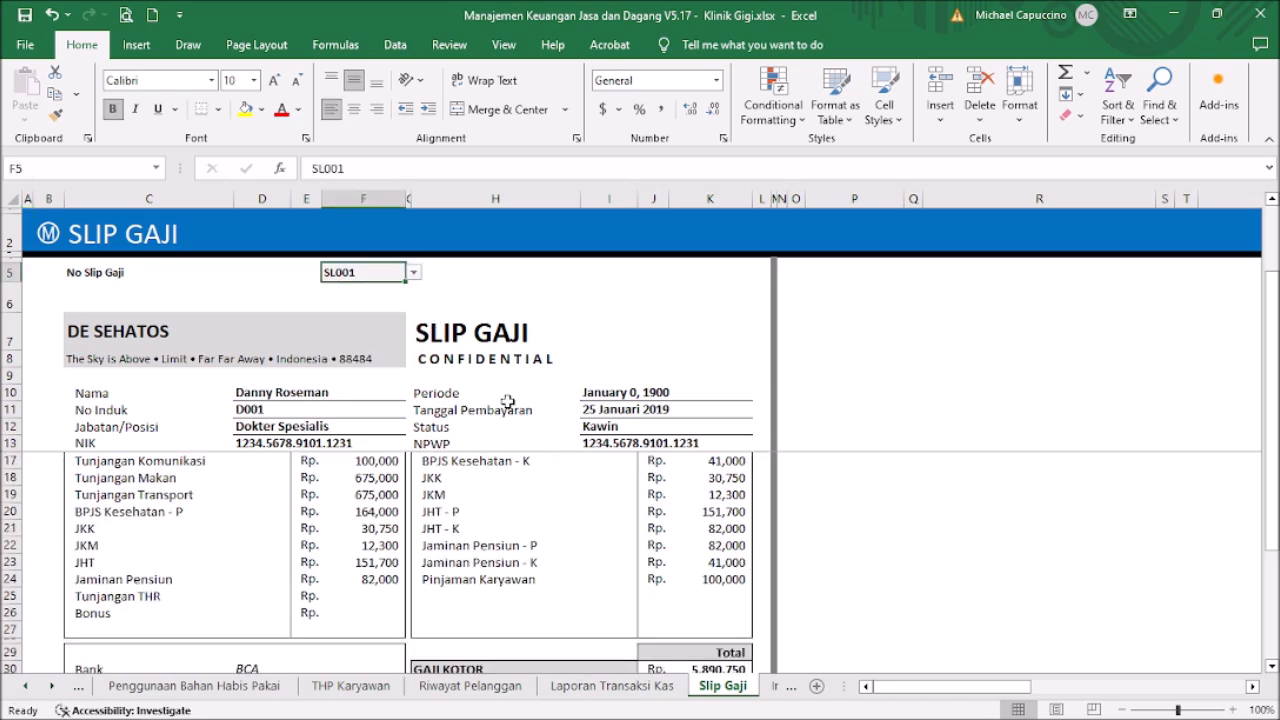
scroll(349, 436, "up", 2)
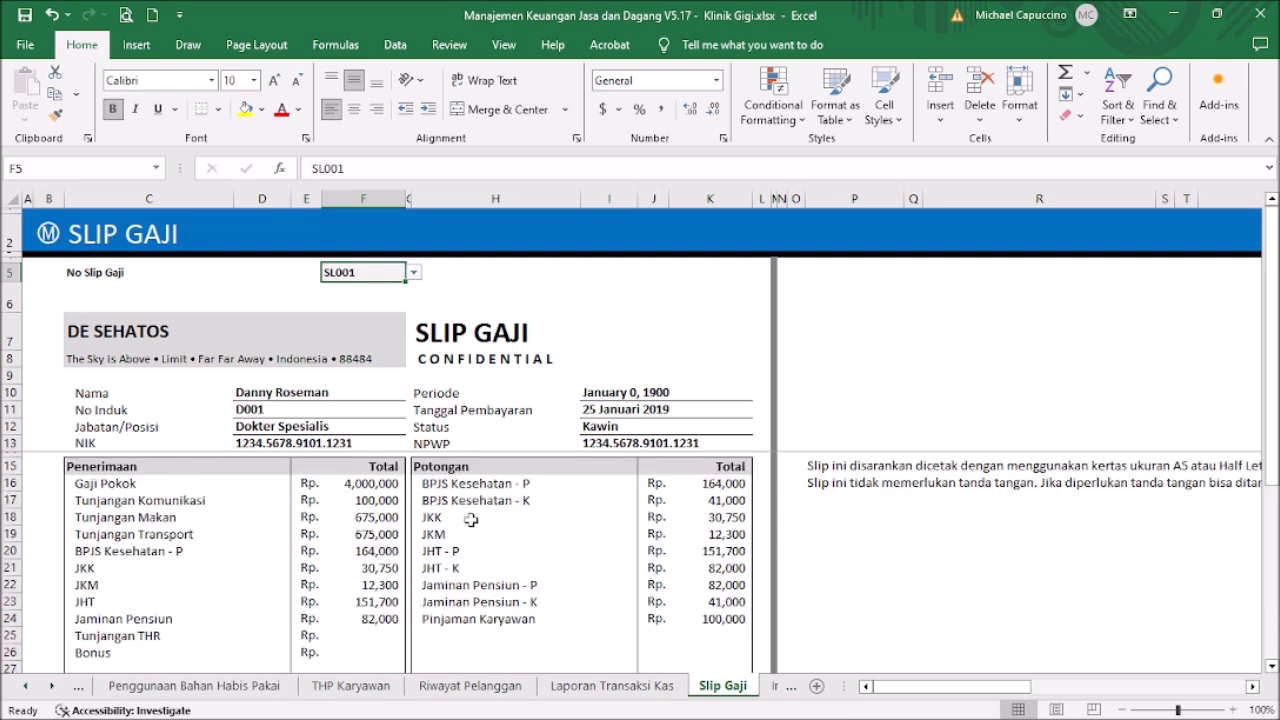
scroll(558, 556, "down", 4)
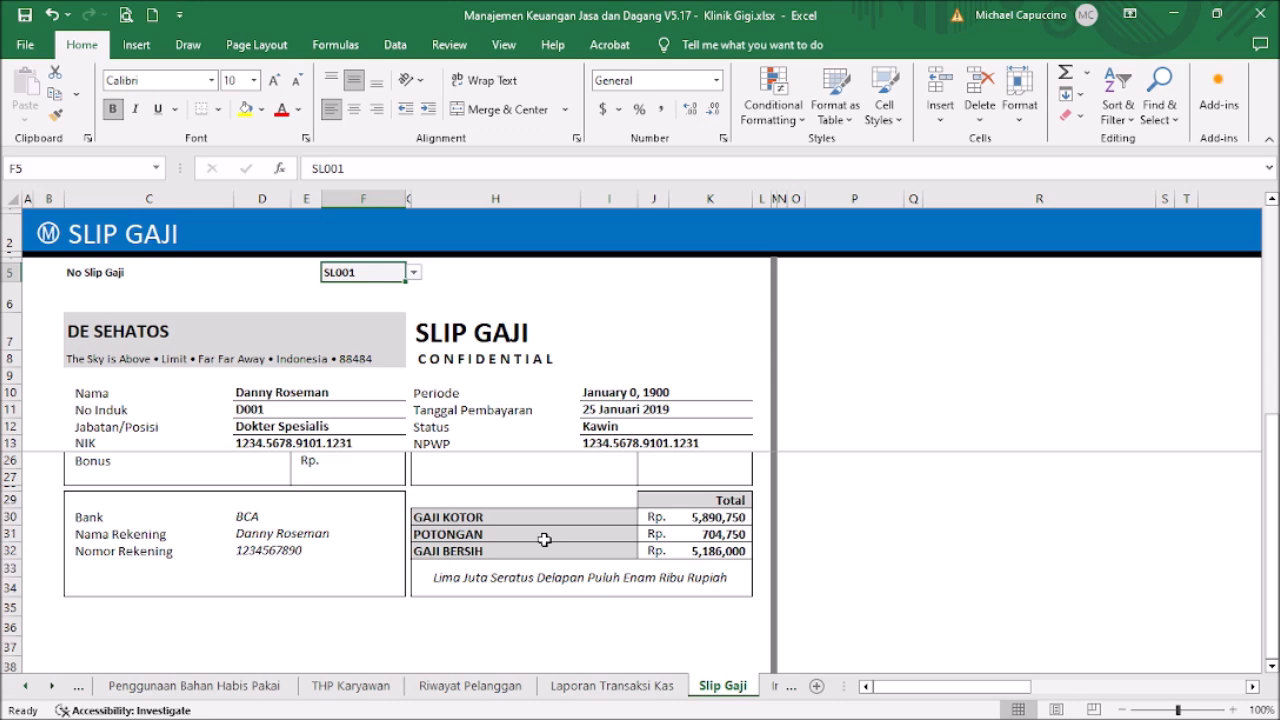
scroll(544, 540, "up", 3)
scroll(545, 541, "up", 1)
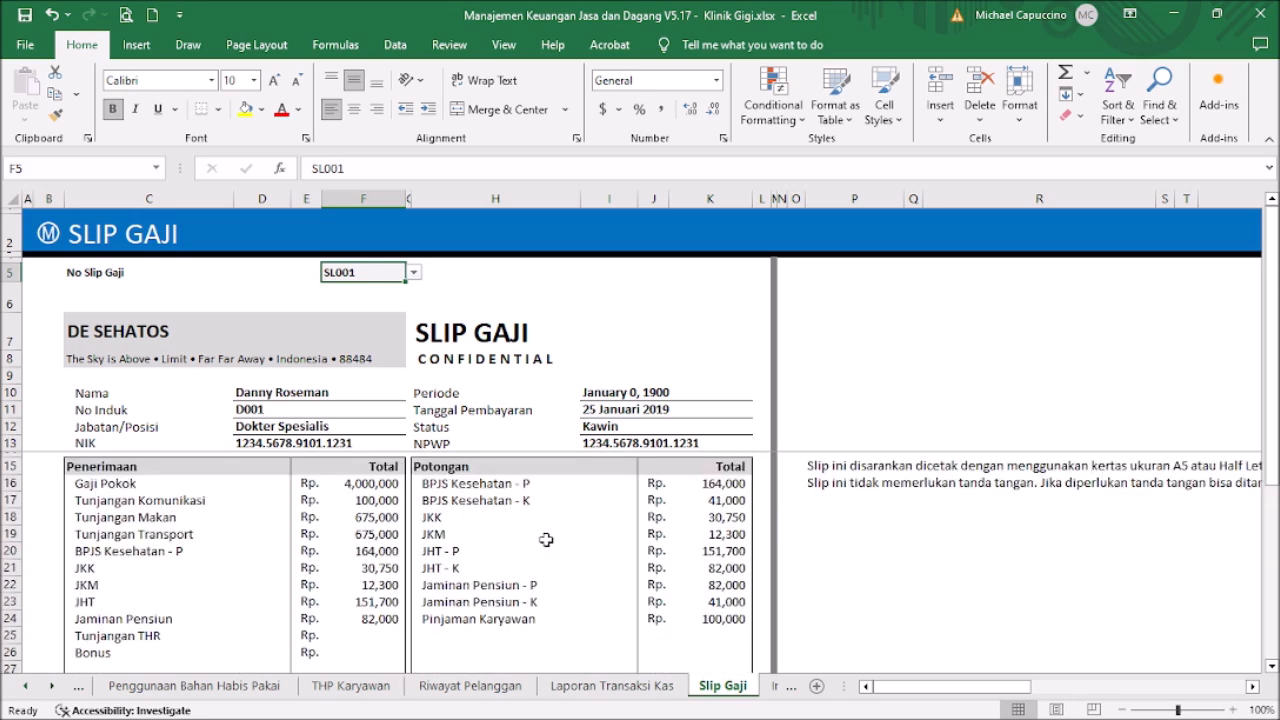
Look into the Daftar Kategori THP sheet and return to the THP Karyawan sheet
left_click(46, 236)
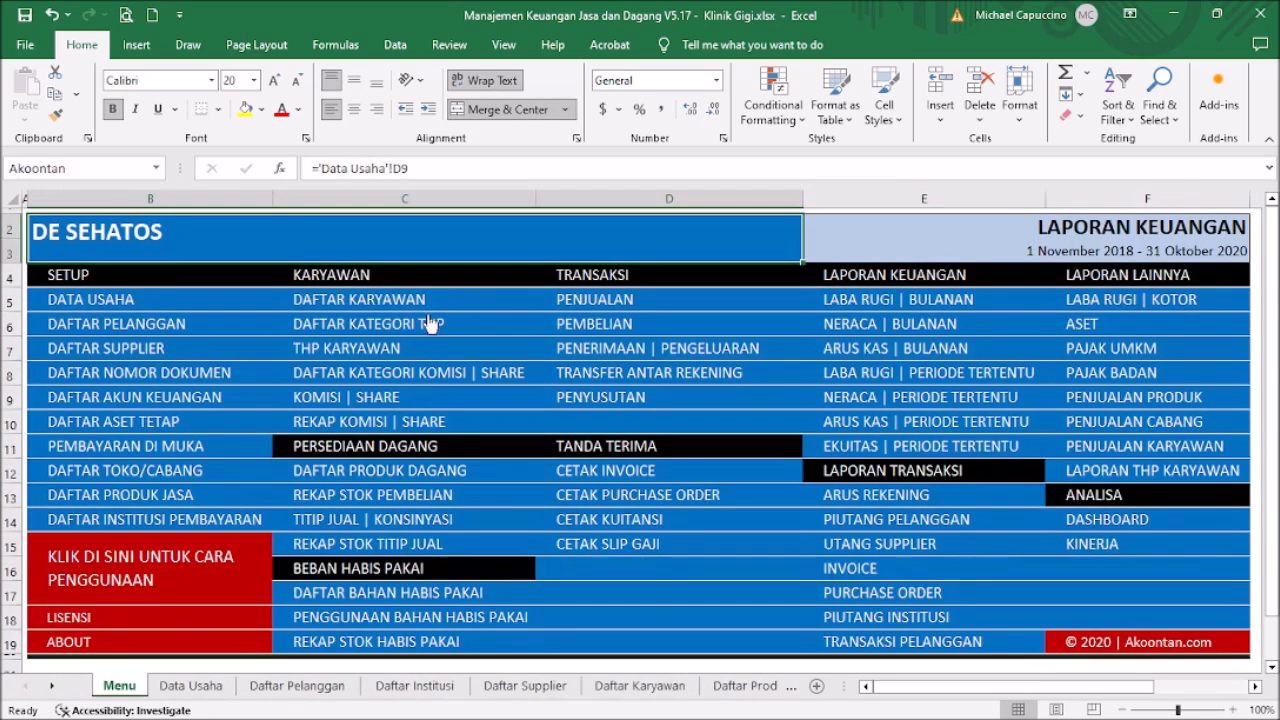
left_click(390, 330)
left_click(50, 236)
left_click(342, 346)
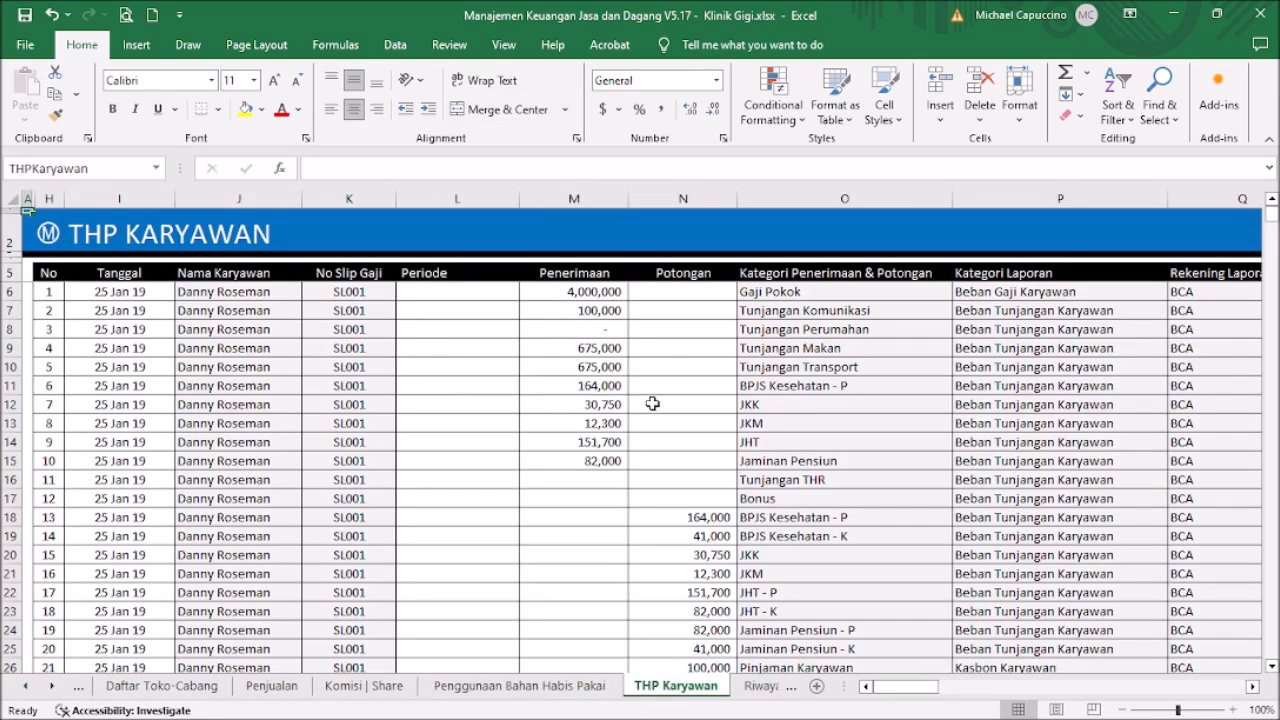
Examine the slip number, category, report category and account of the Komisi row in row 27
scroll(652, 403, "down", 3)
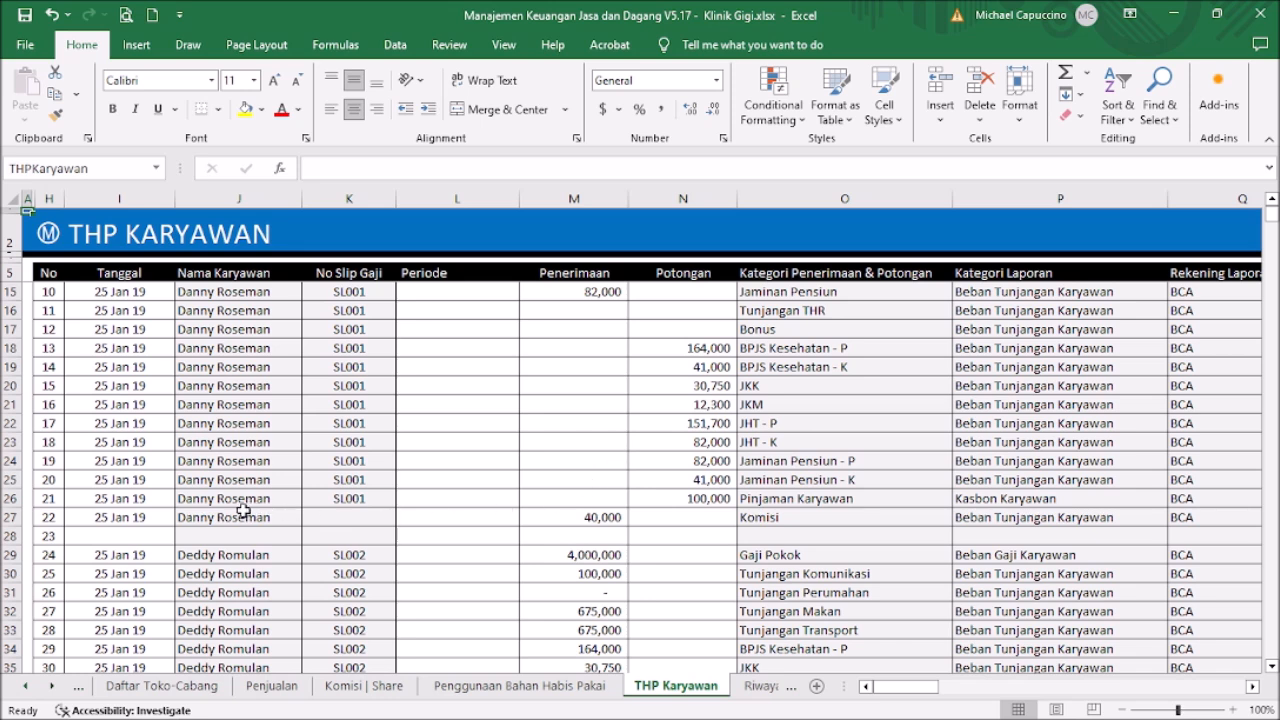
left_click(795, 516)
left_click(1008, 515)
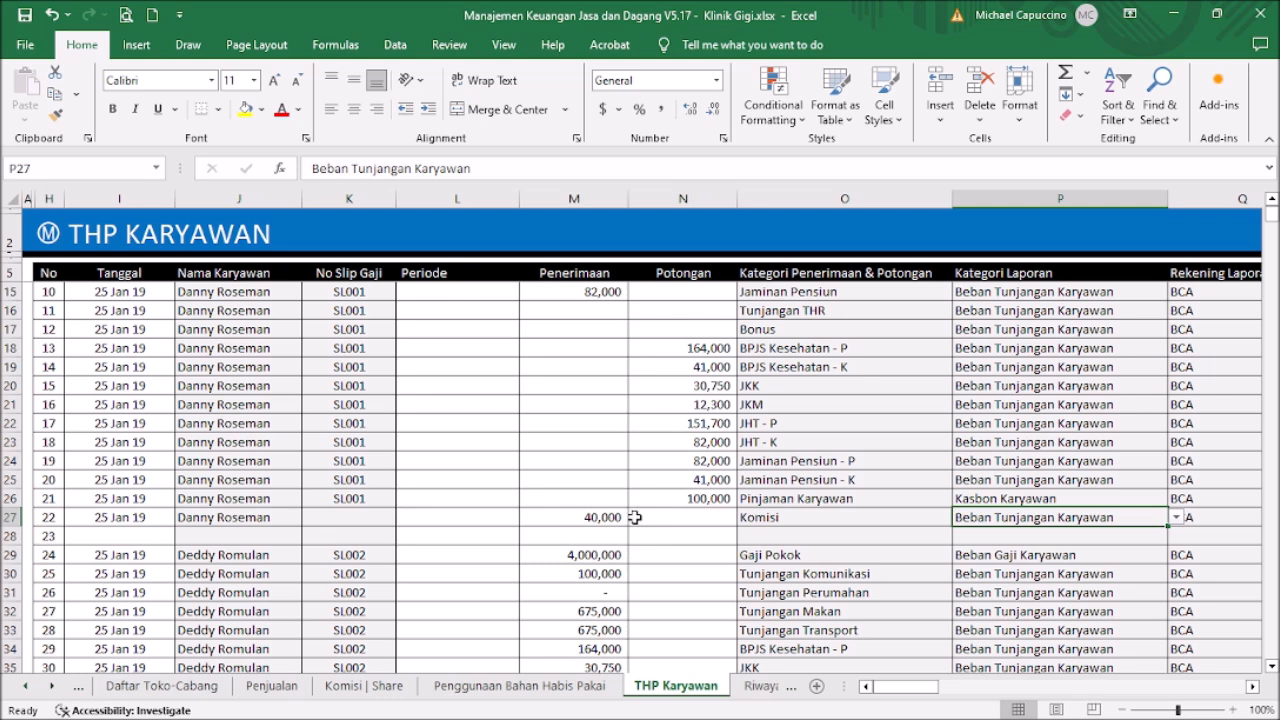
left_click(355, 503)
left_click(362, 517)
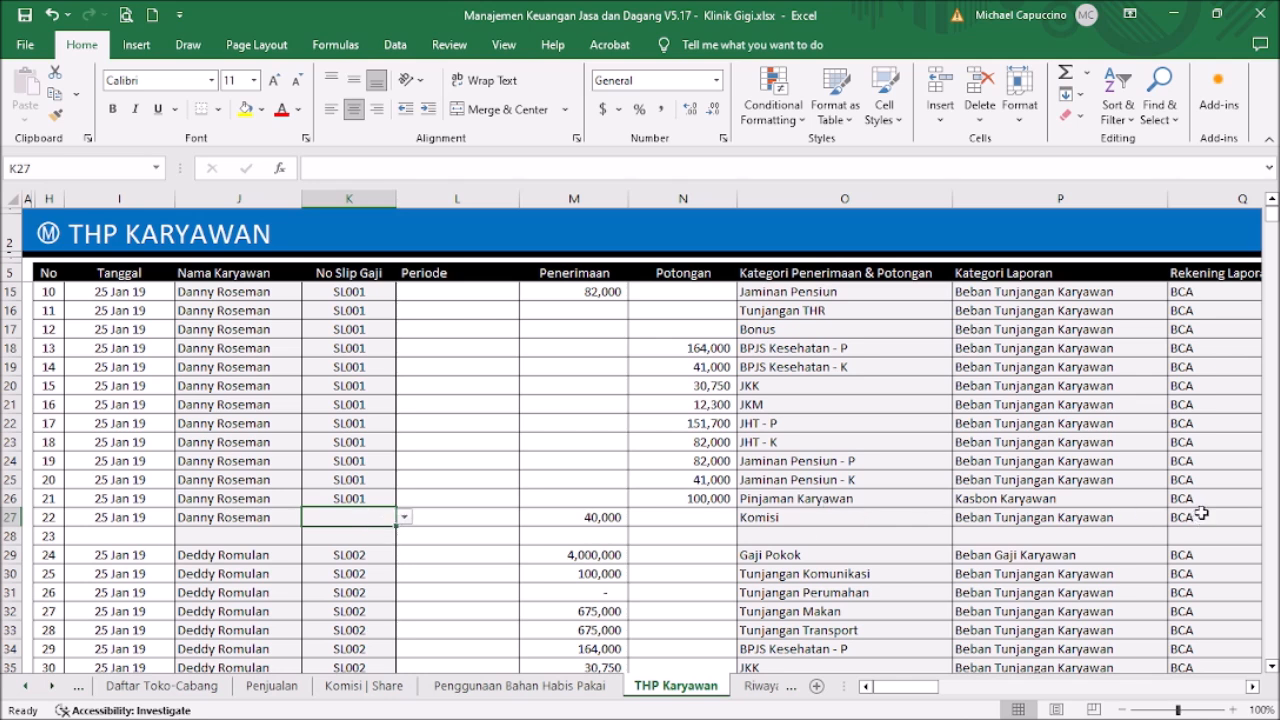
left_click(845, 517)
left_click(1008, 519)
left_click(894, 522)
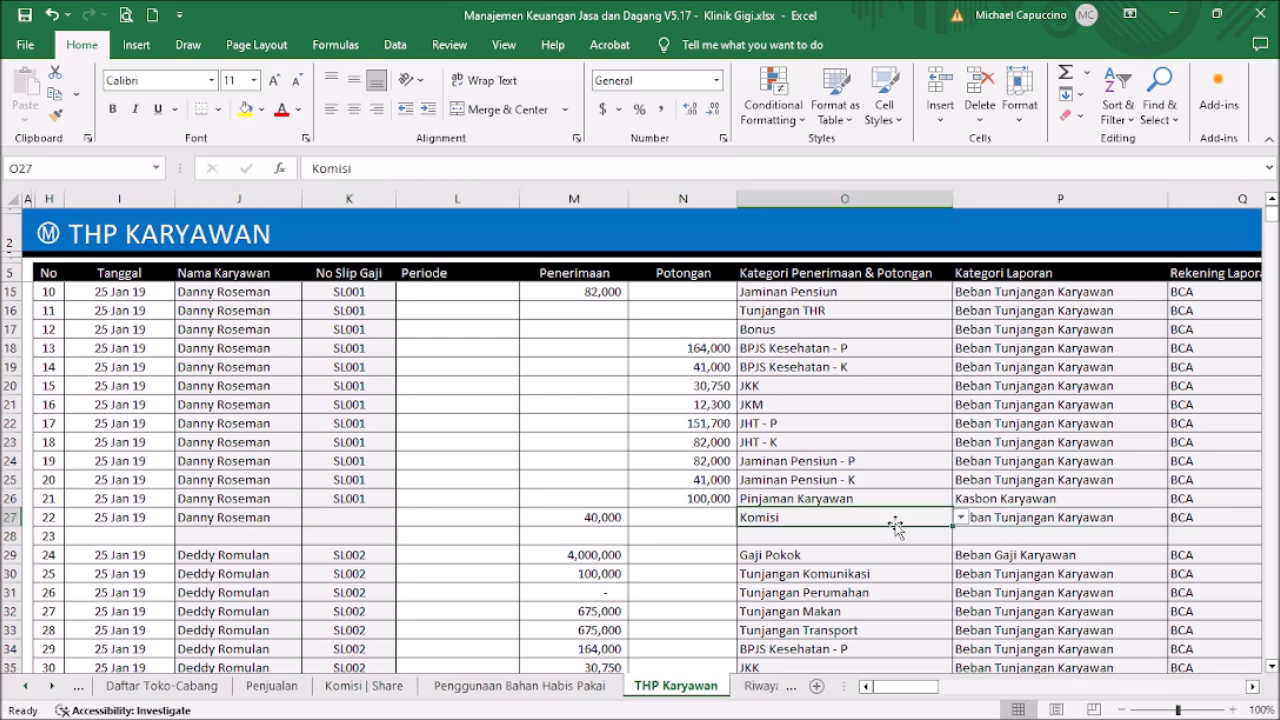
left_click(1207, 516)
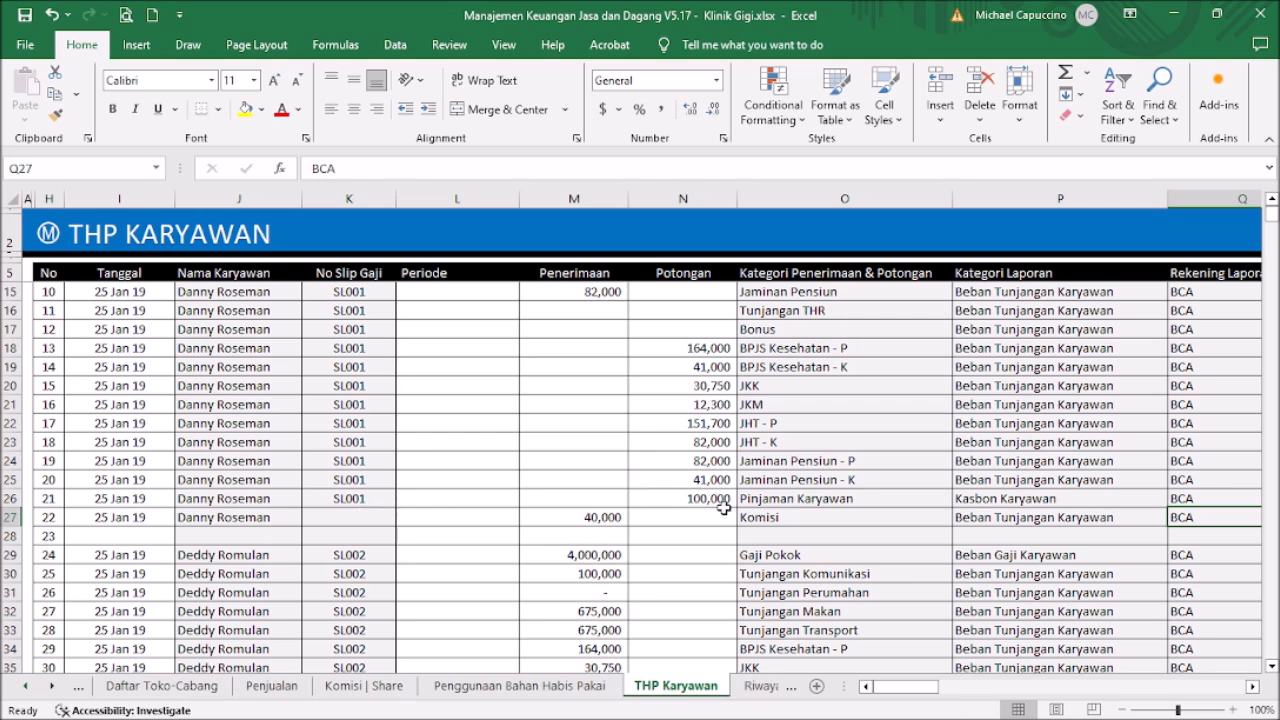
Check the Slip Gaji sheet for slip SL001 again and return to the main menu sheet
left_click(336, 500)
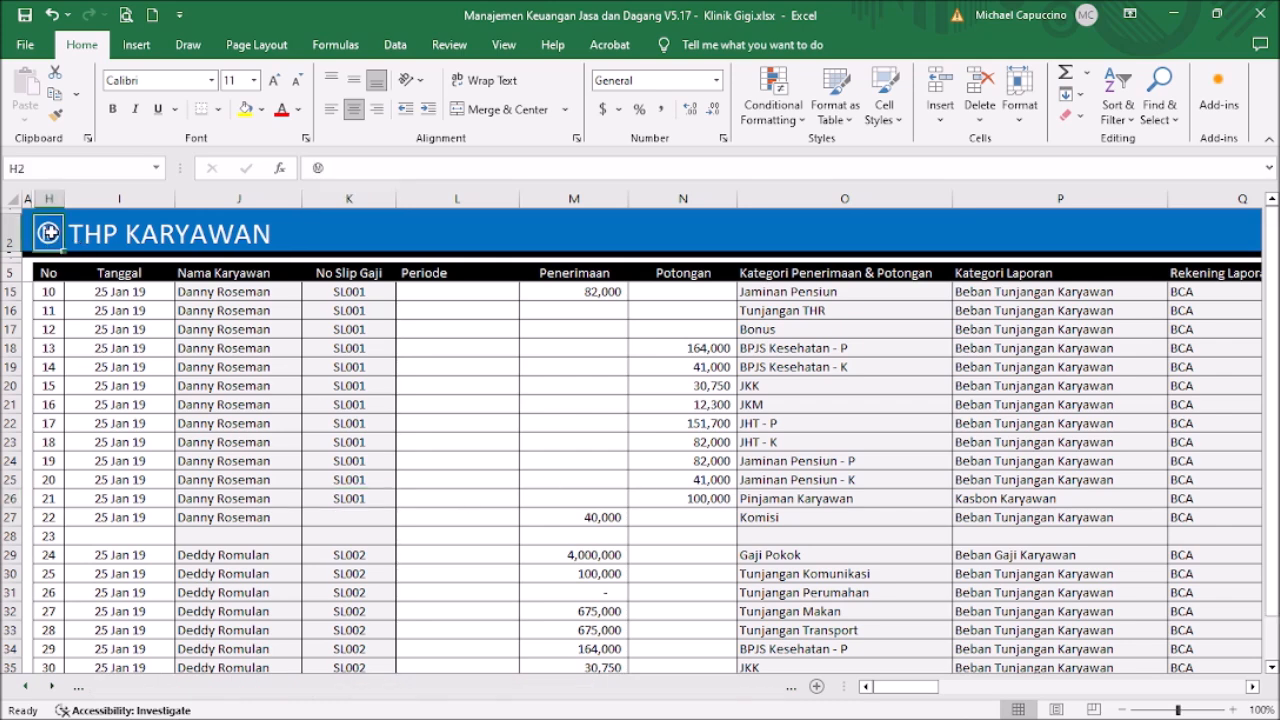
left_click(65, 235)
left_click(612, 545)
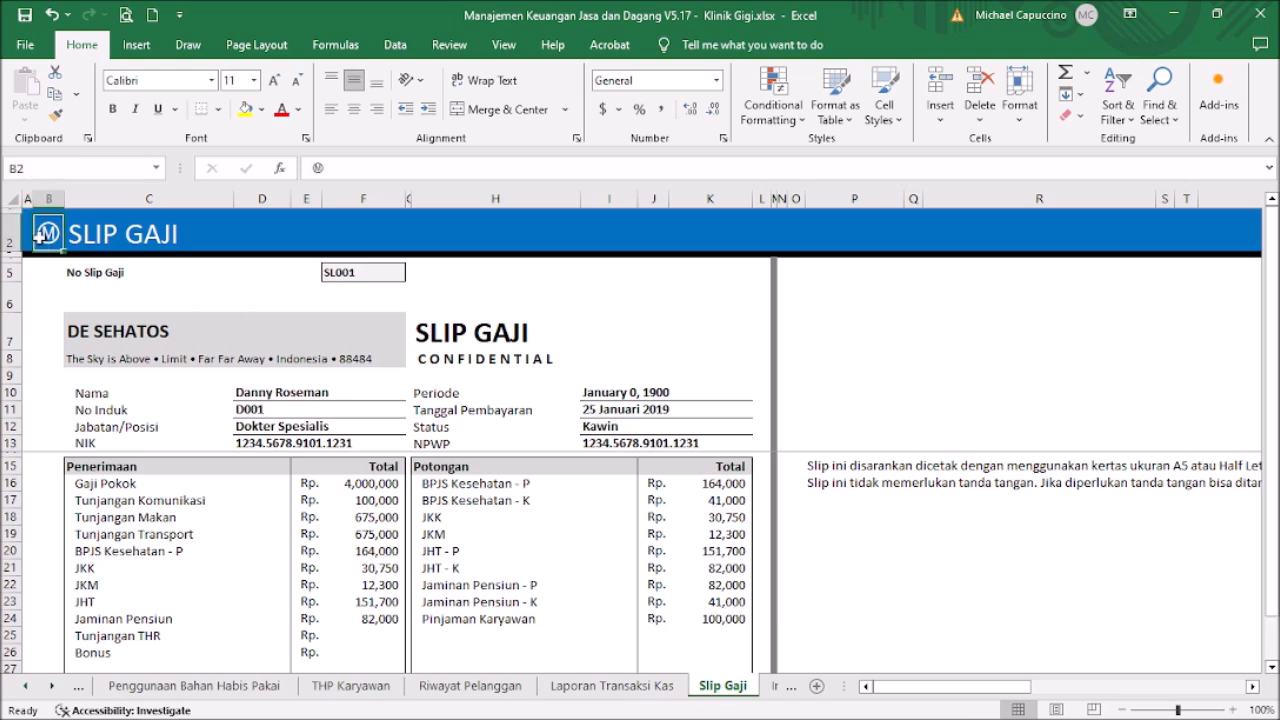
left_click(52, 250)
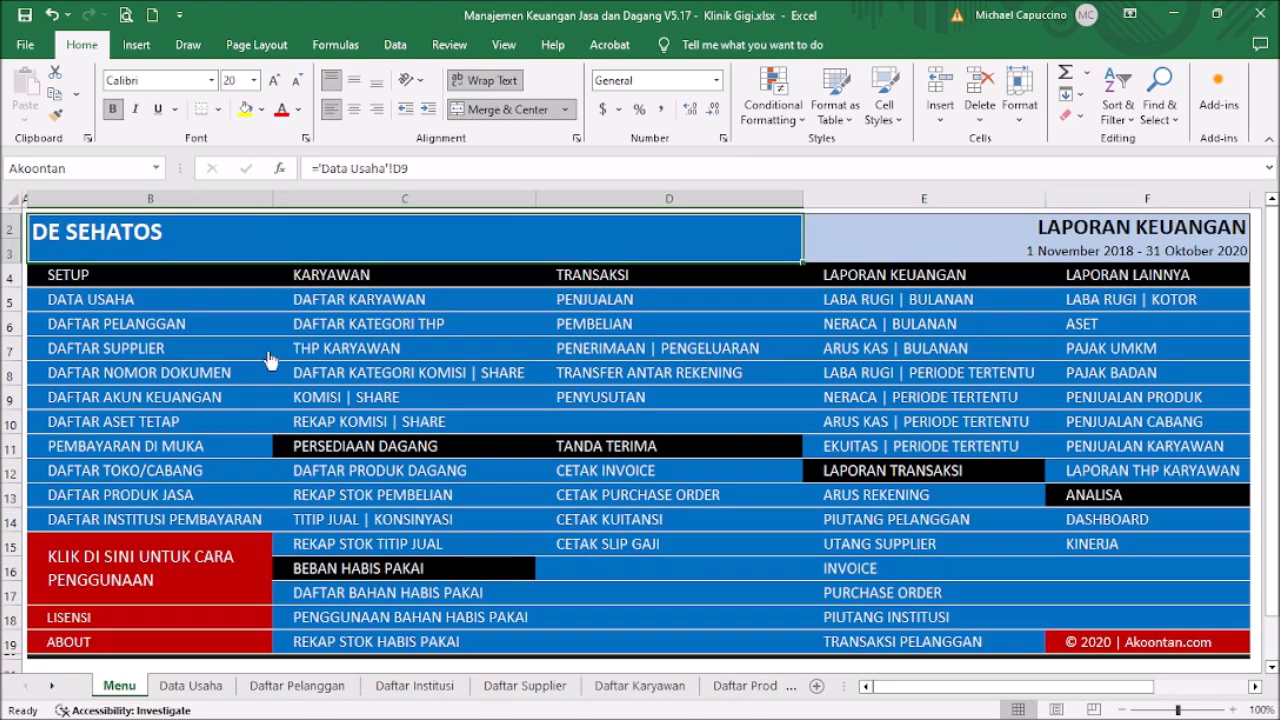
Clear the No Slip Gaji of the Pinjaman Karyawan row in K26 on THP Karyawan and reopen the Slip Gaji sheet
left_click(345, 352)
left_click(370, 500)
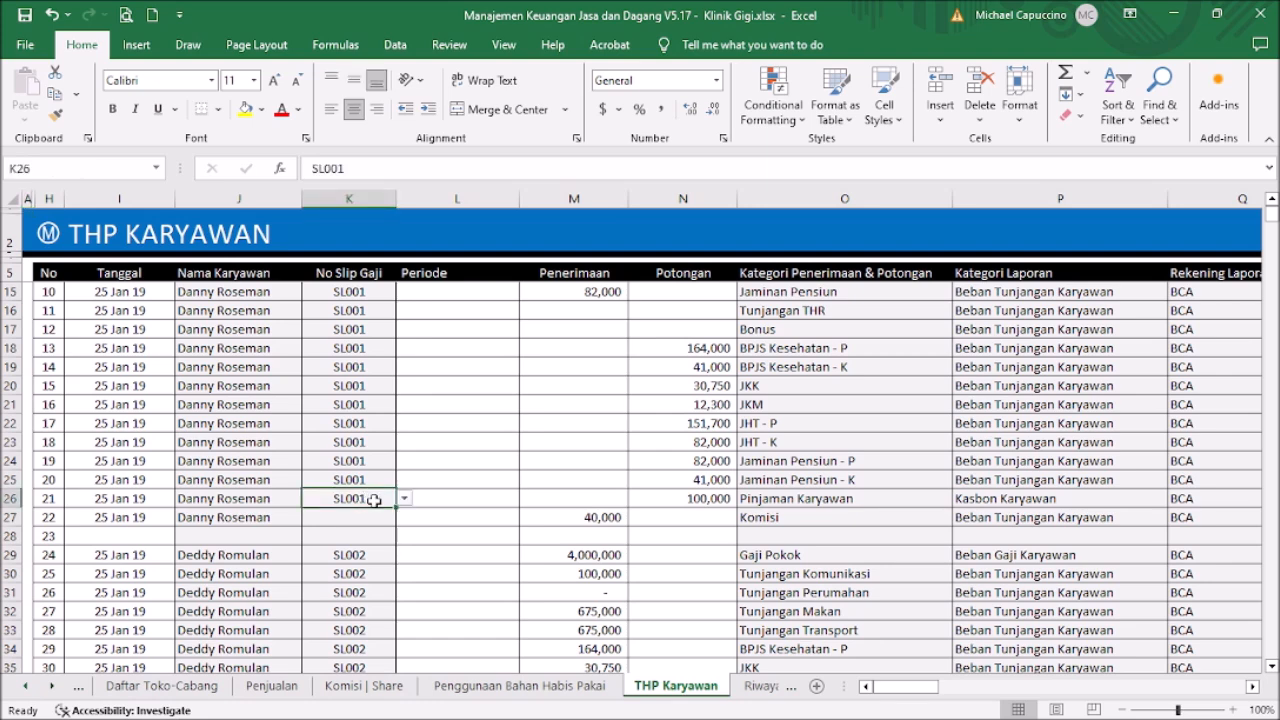
key("Delete")
left_click(48, 236)
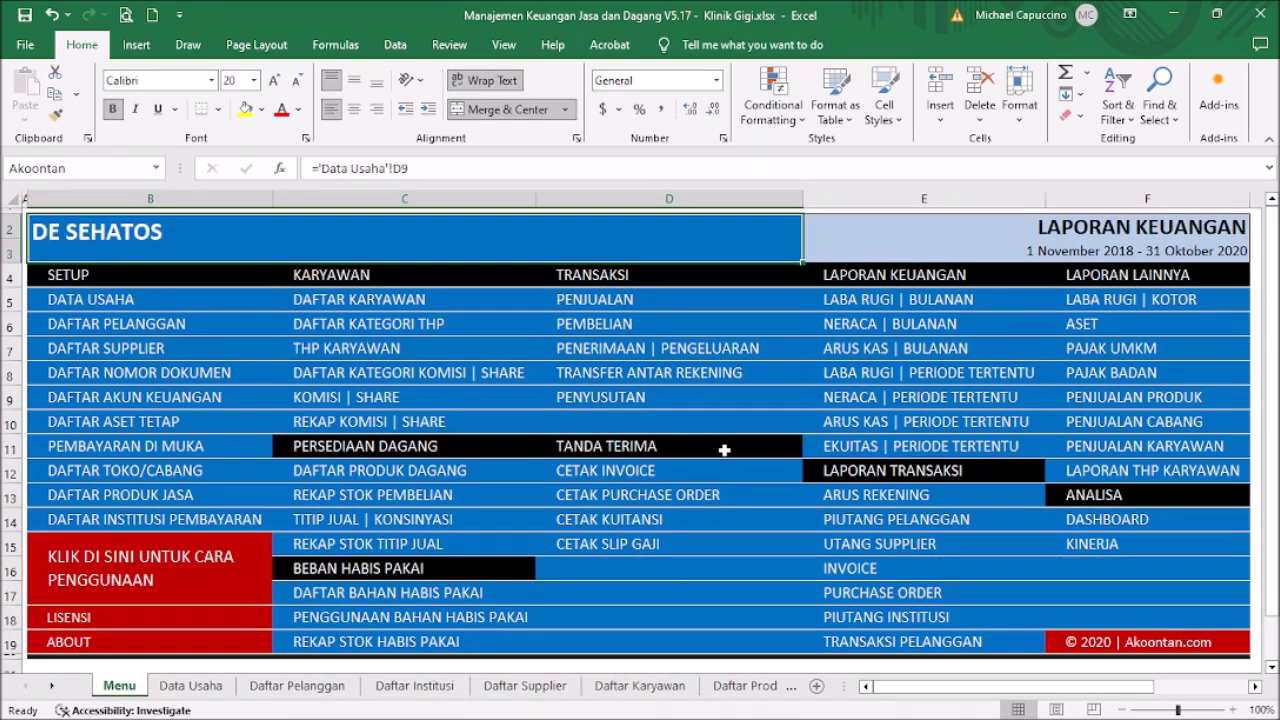
left_click(641, 548)
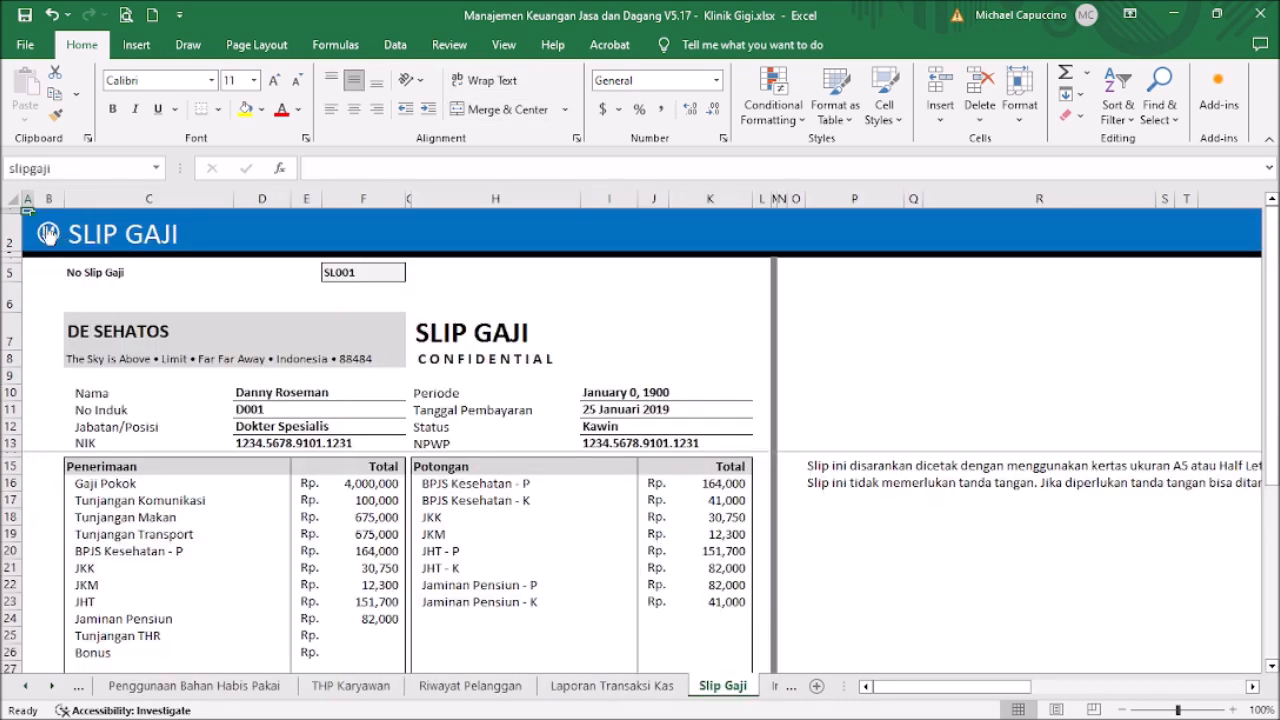
Return to the THP Karyawan sheet and review the entries of the SL001 and SL002 employees
left_click(48, 234)
left_click(372, 350)
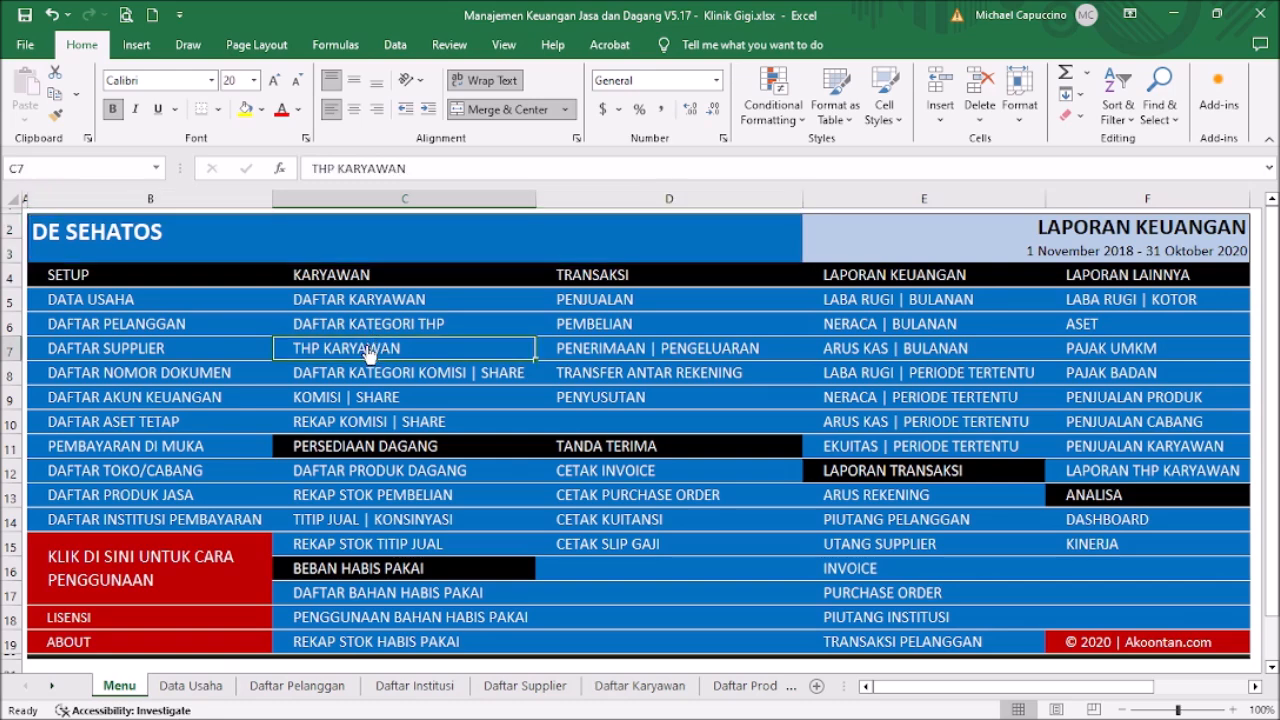
scroll(612, 387, "down", 3)
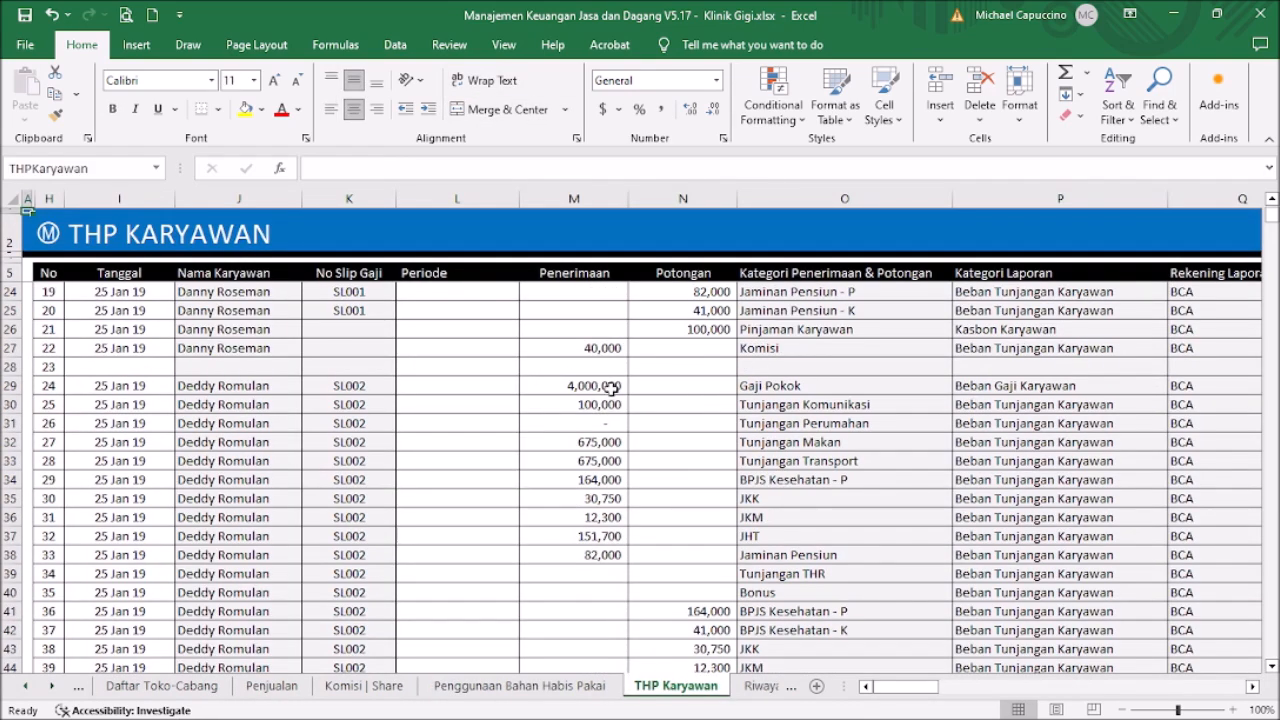
scroll(612, 387, "down", 1)
scroll(612, 387, "up", 7)
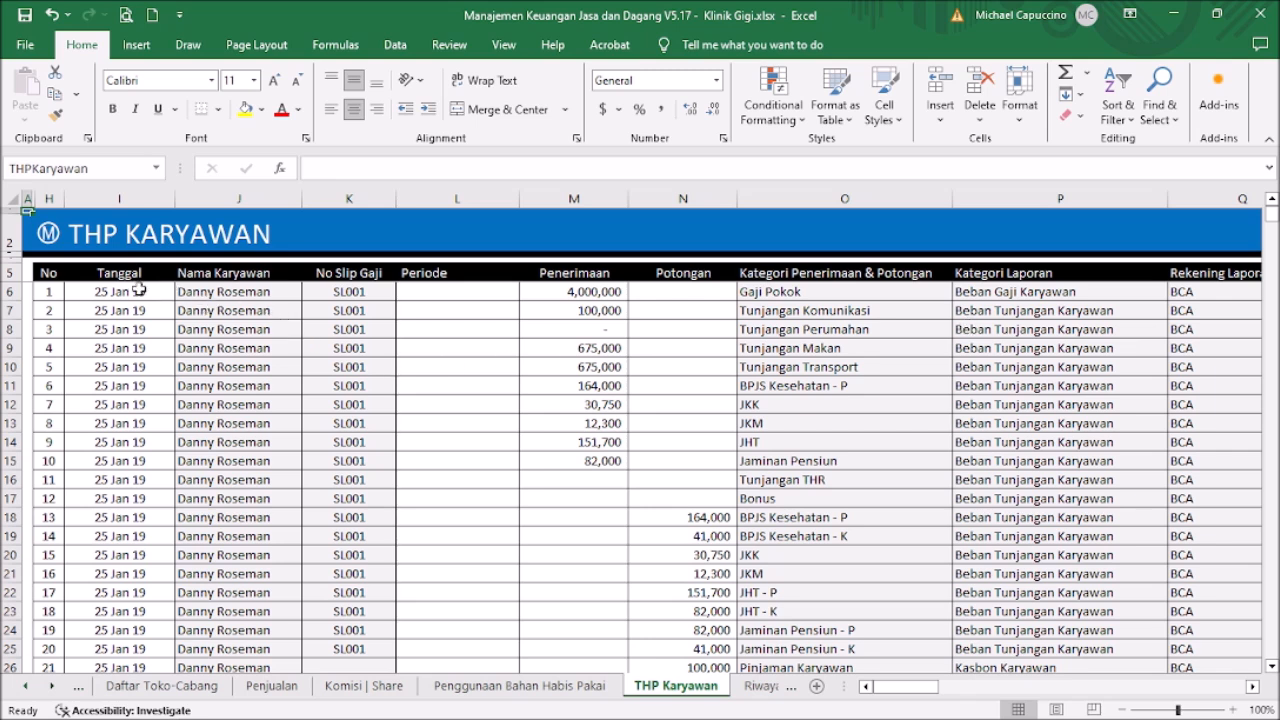
Copy the SL001 employee's entries in J6:P27 on THP Karyawan and paste them starting at J98
left_click_drag(232, 288, 1097, 483)
scroll(1097, 483, "down", 4)
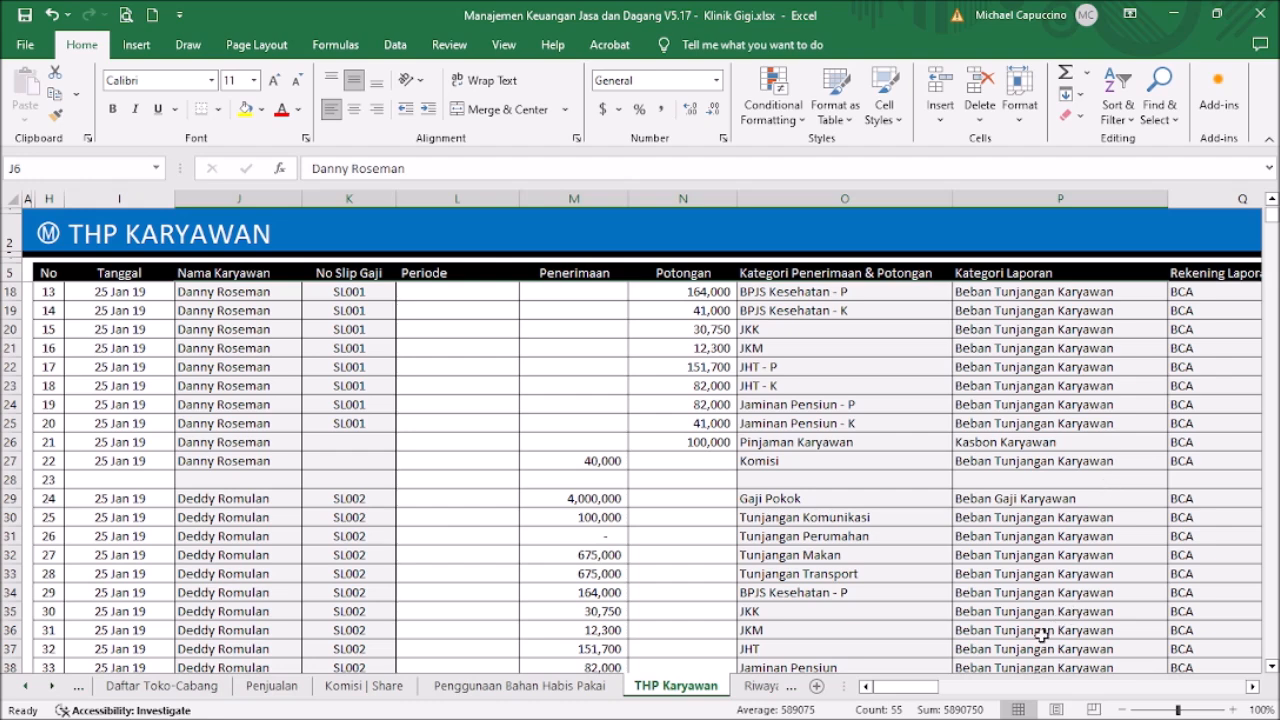
left_click(1140, 460, "shift")
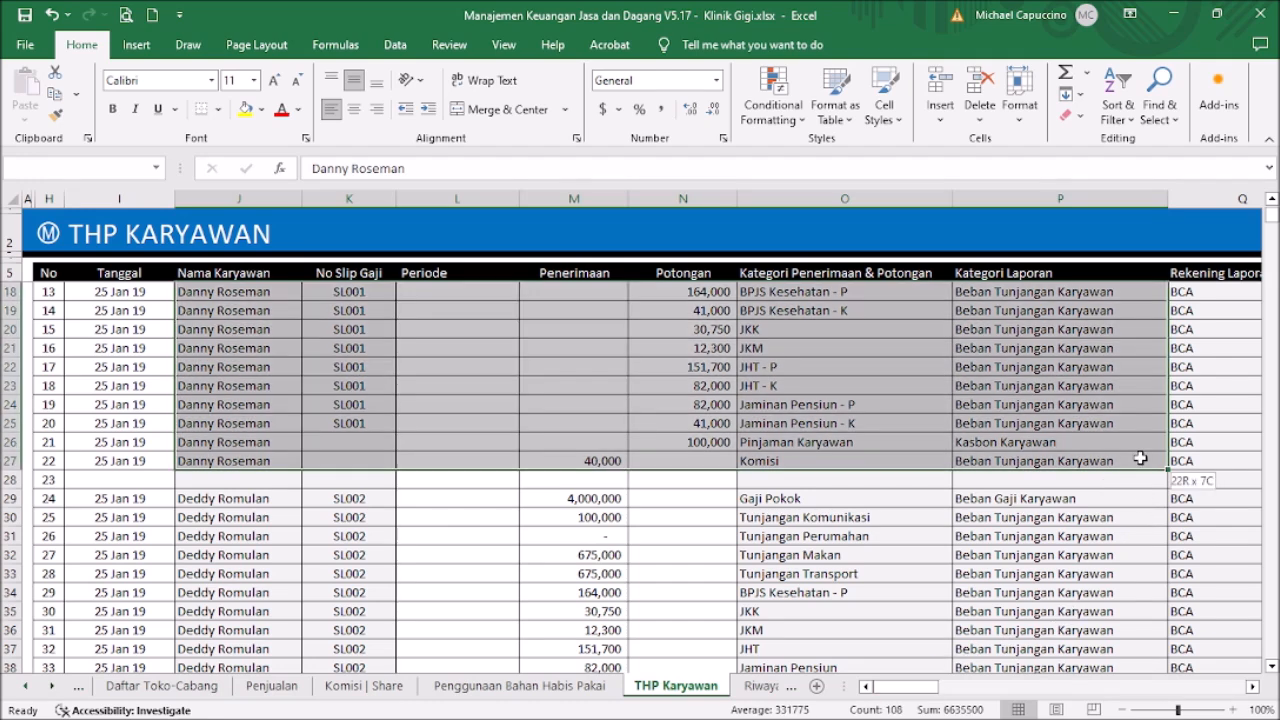
key("ctrl+c")
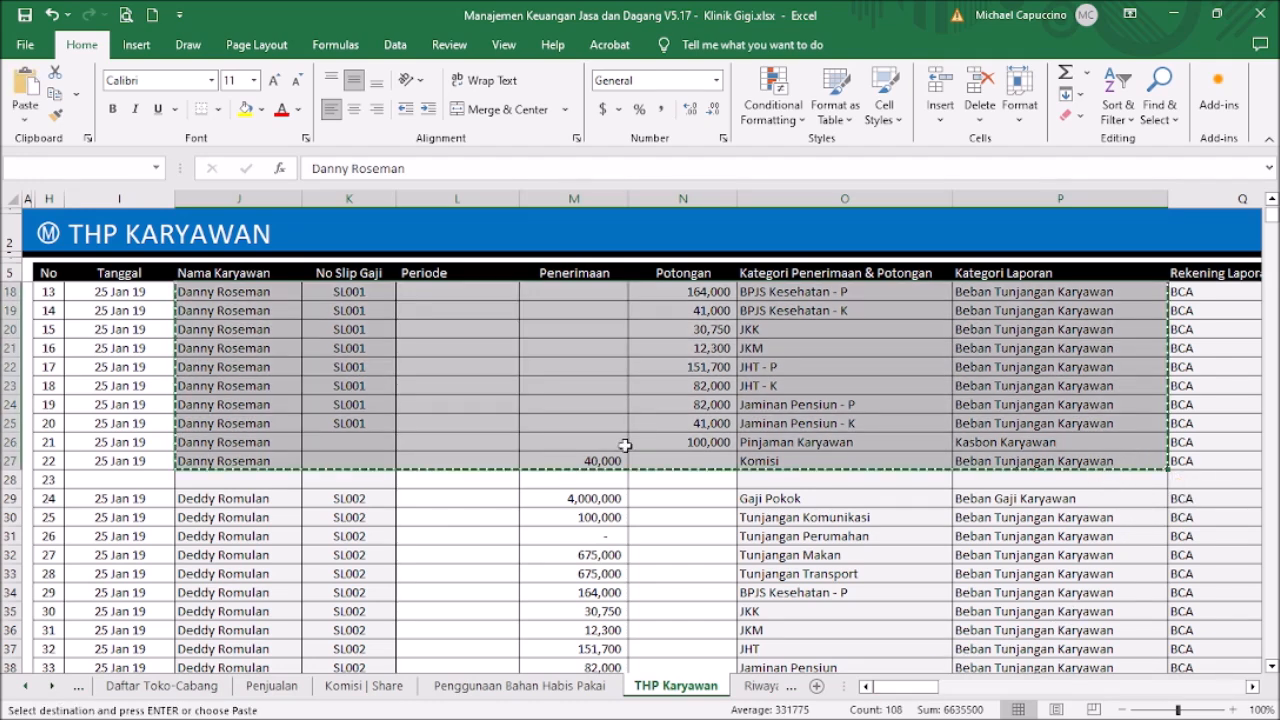
scroll(294, 425, "down", 20)
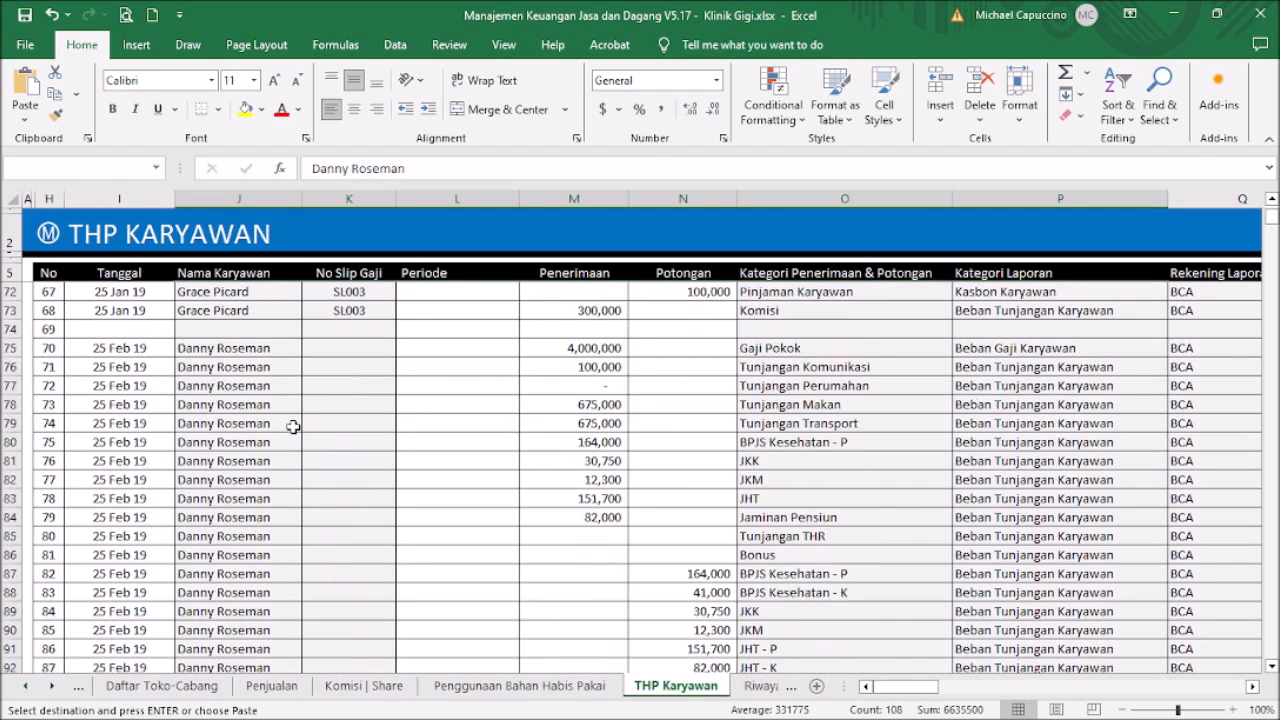
scroll(293, 420, "down", 3)
scroll(285, 420, "up", 2)
left_click(254, 498)
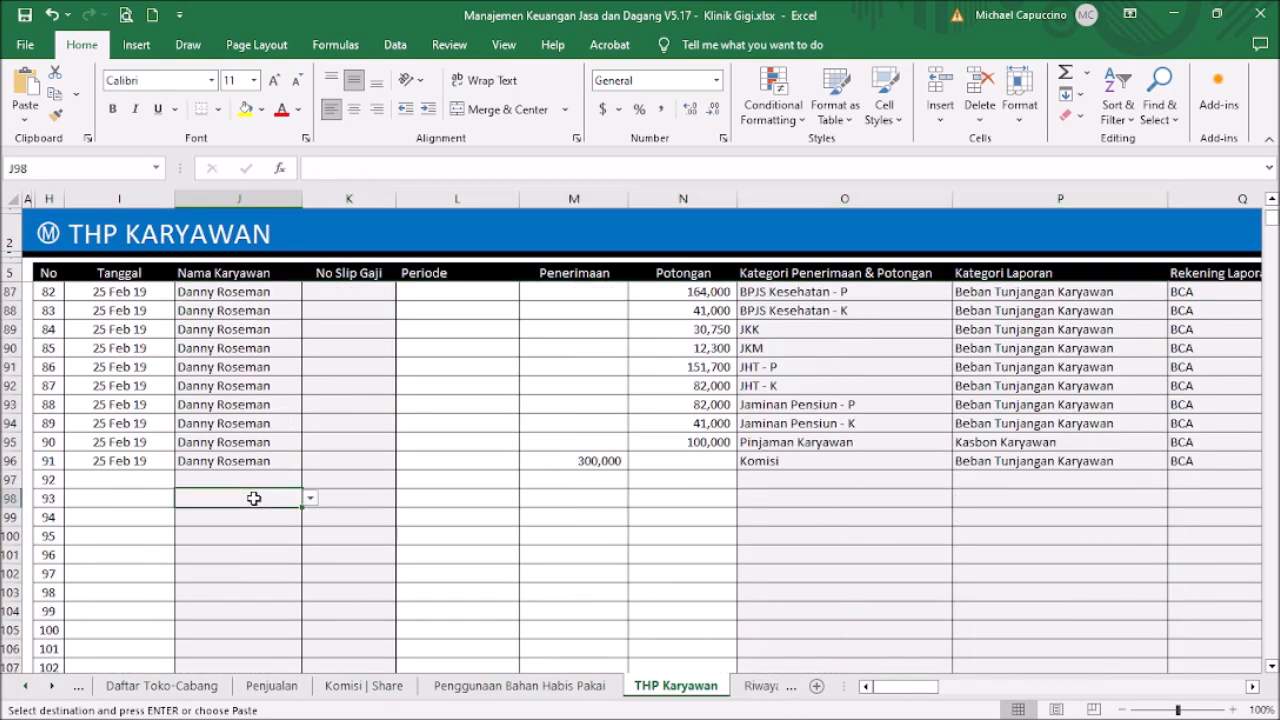
key("ctrl+v")
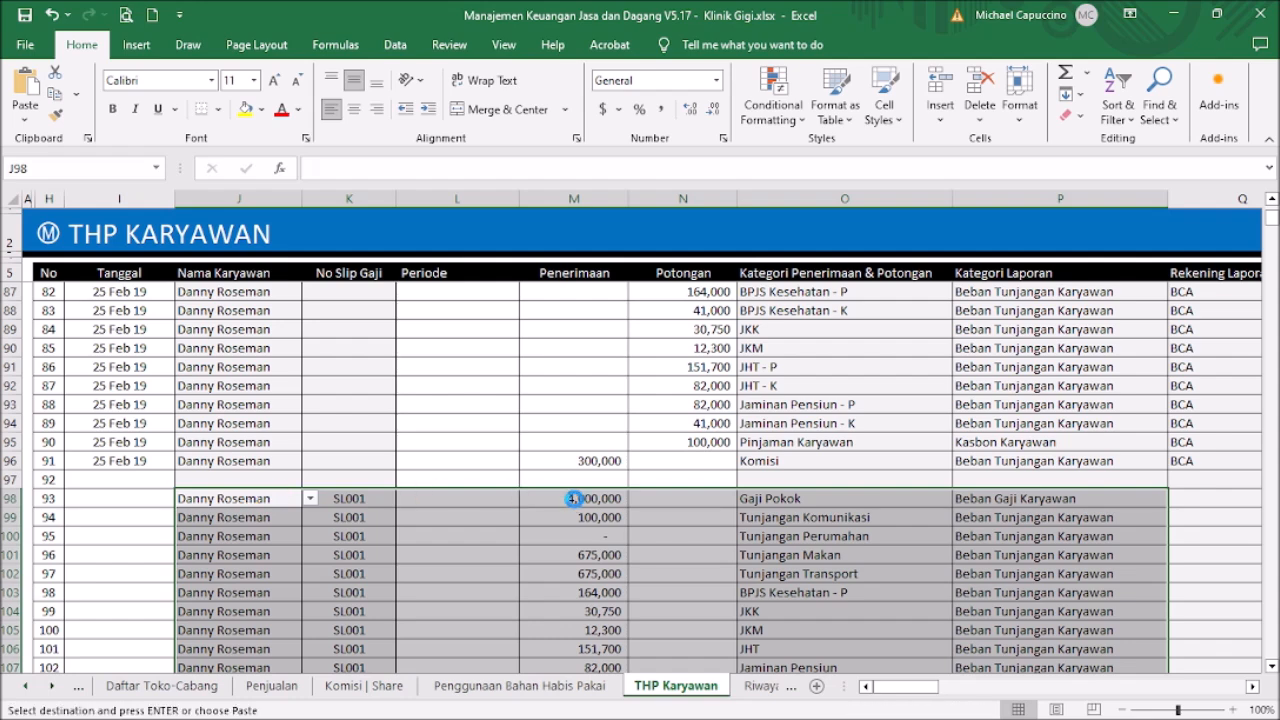
Try to clear the Penerimaan and Potongan amounts in M98:N122 of the pasted block
left_click(575, 498)
scroll(600, 495, "down", 6)
key("ctrl+v")
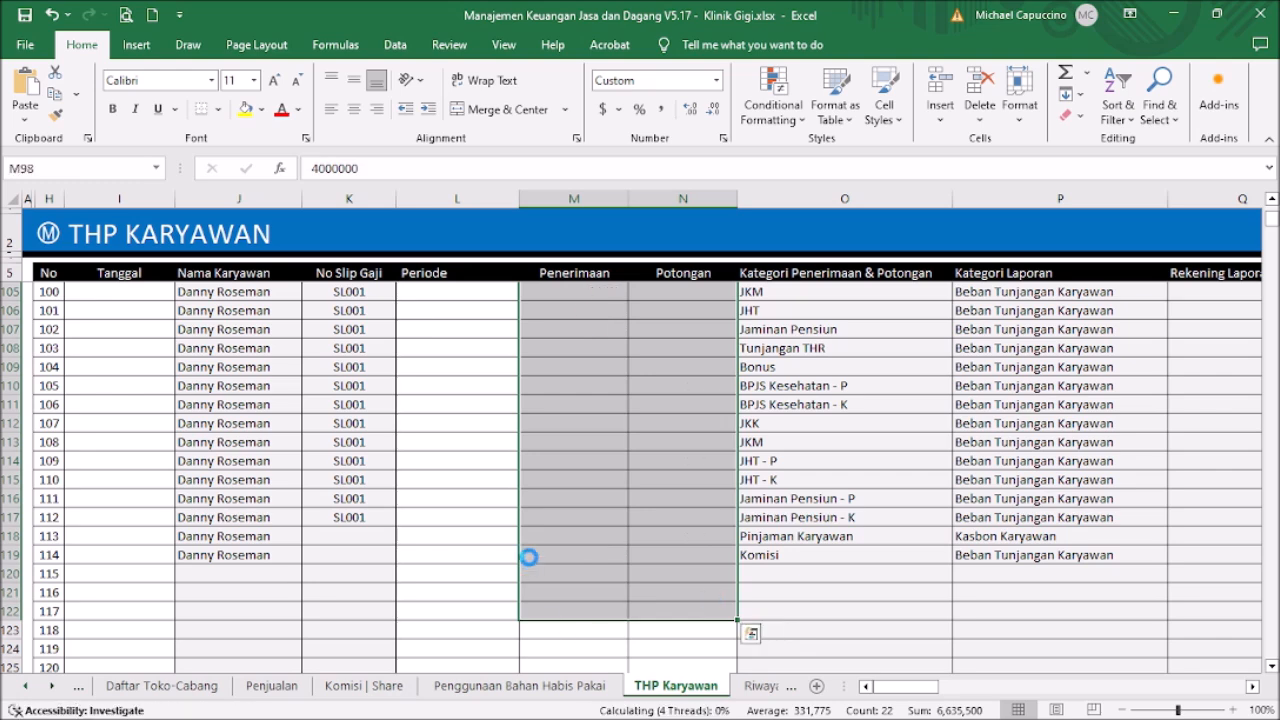
Review the pasted rows from row 98 against the January and February employee entries above them
scroll(530, 543, "up", 5)
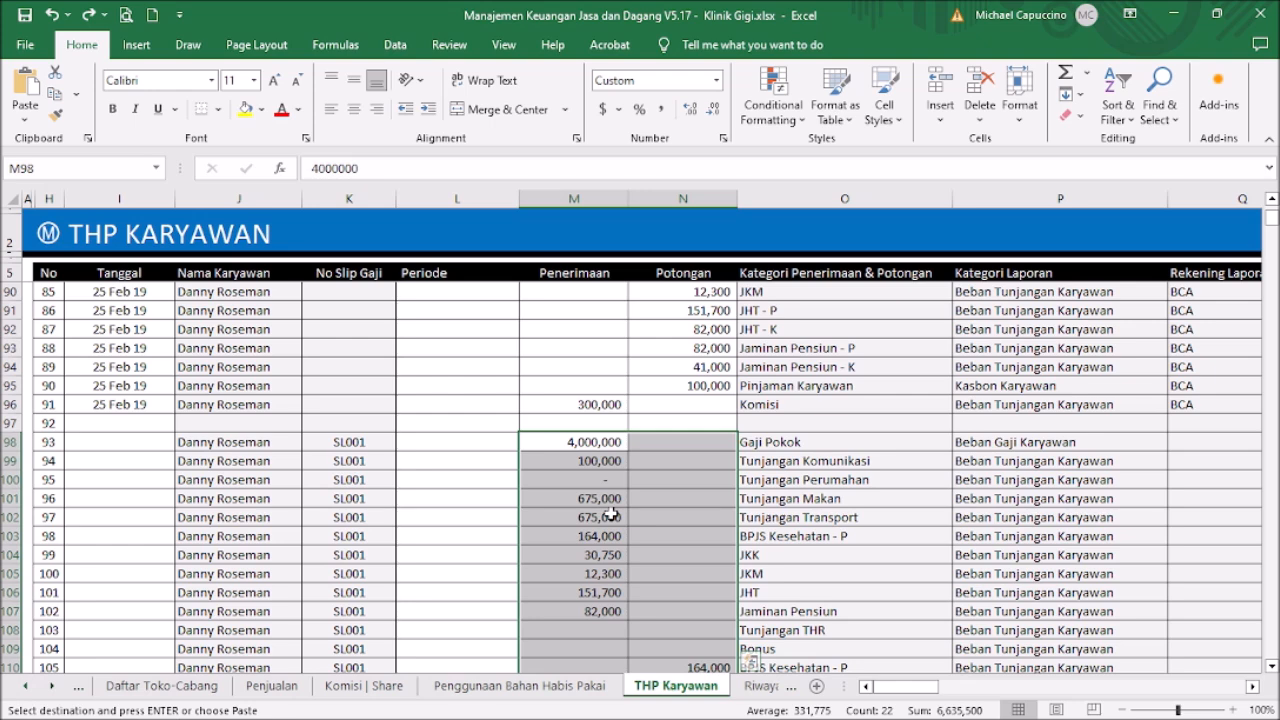
scroll(676, 452, "down", 2)
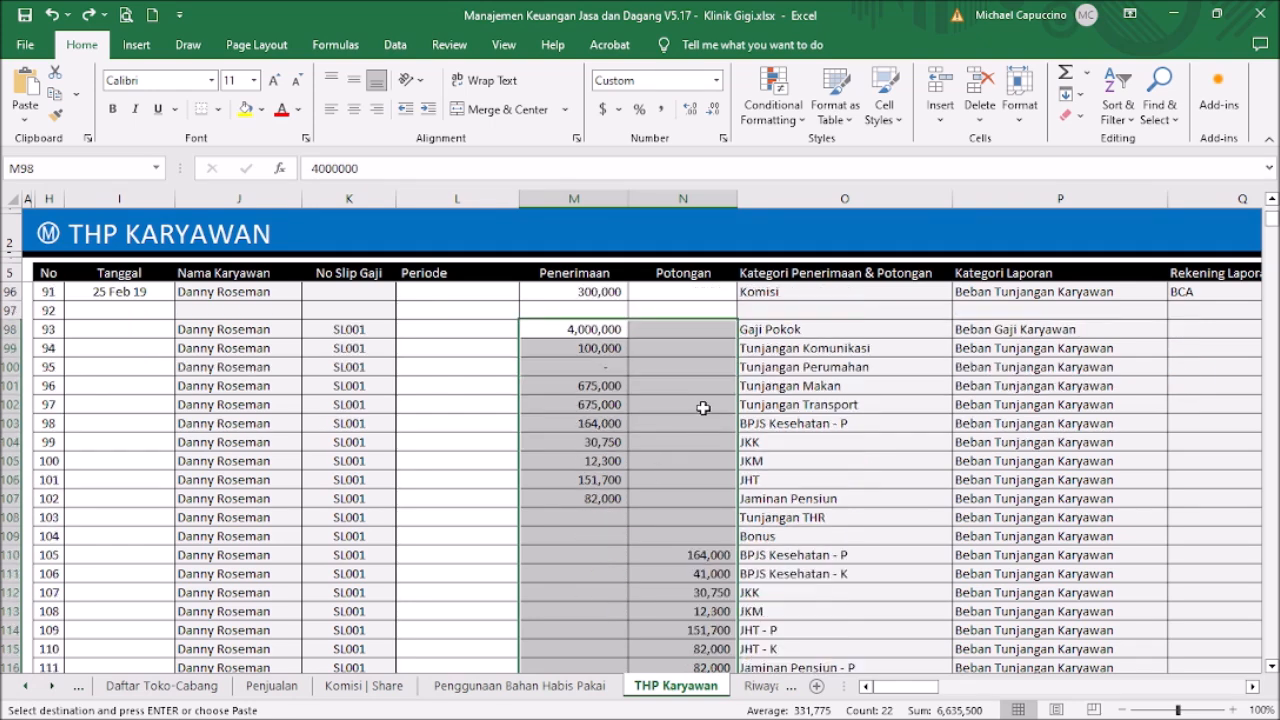
scroll(1183, 310, "up", 3)
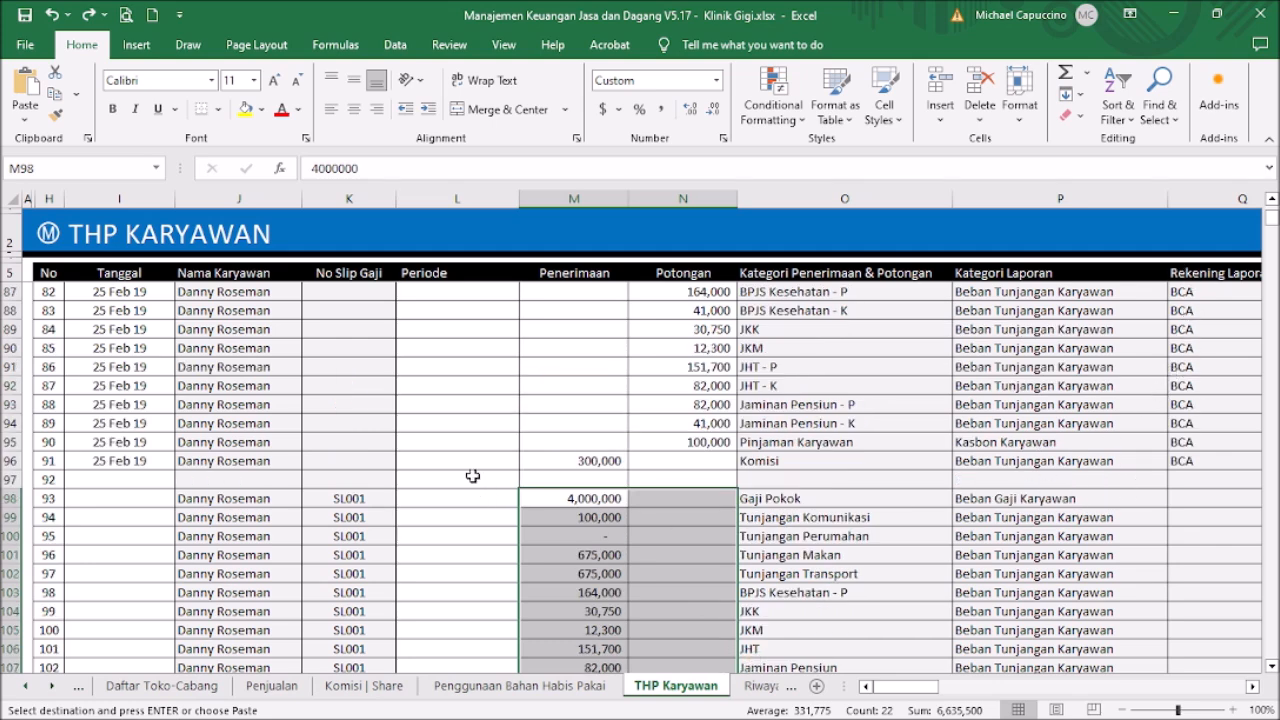
scroll(473, 476, "down", 2)
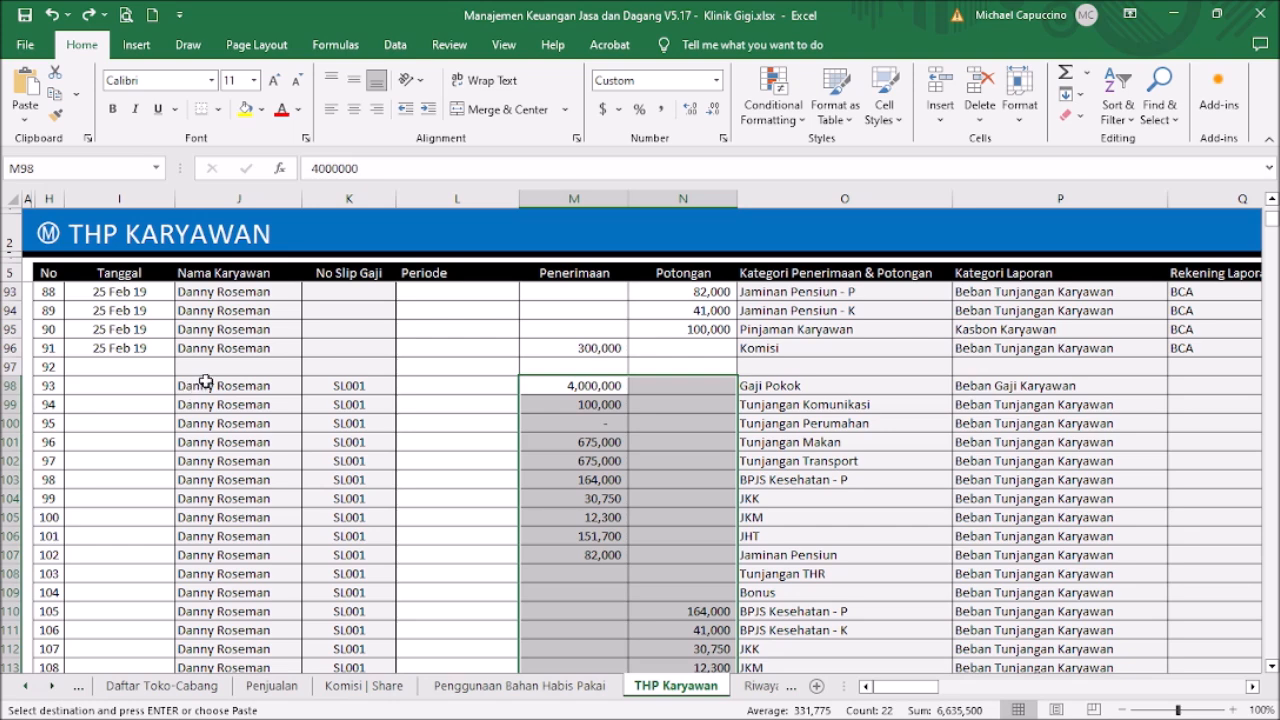
scroll(394, 355, "up", 19)
left_click(394, 355)
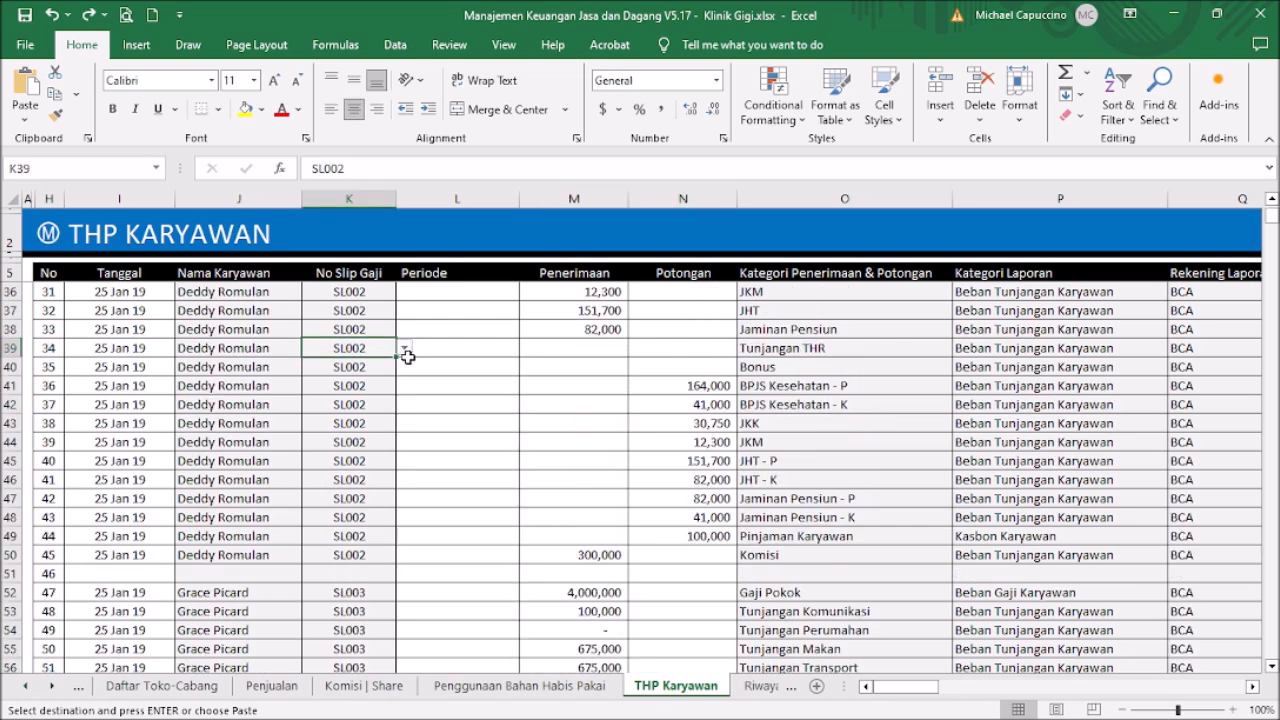
scroll(403, 354, "up", 10)
scroll(216, 318, "down", 10)
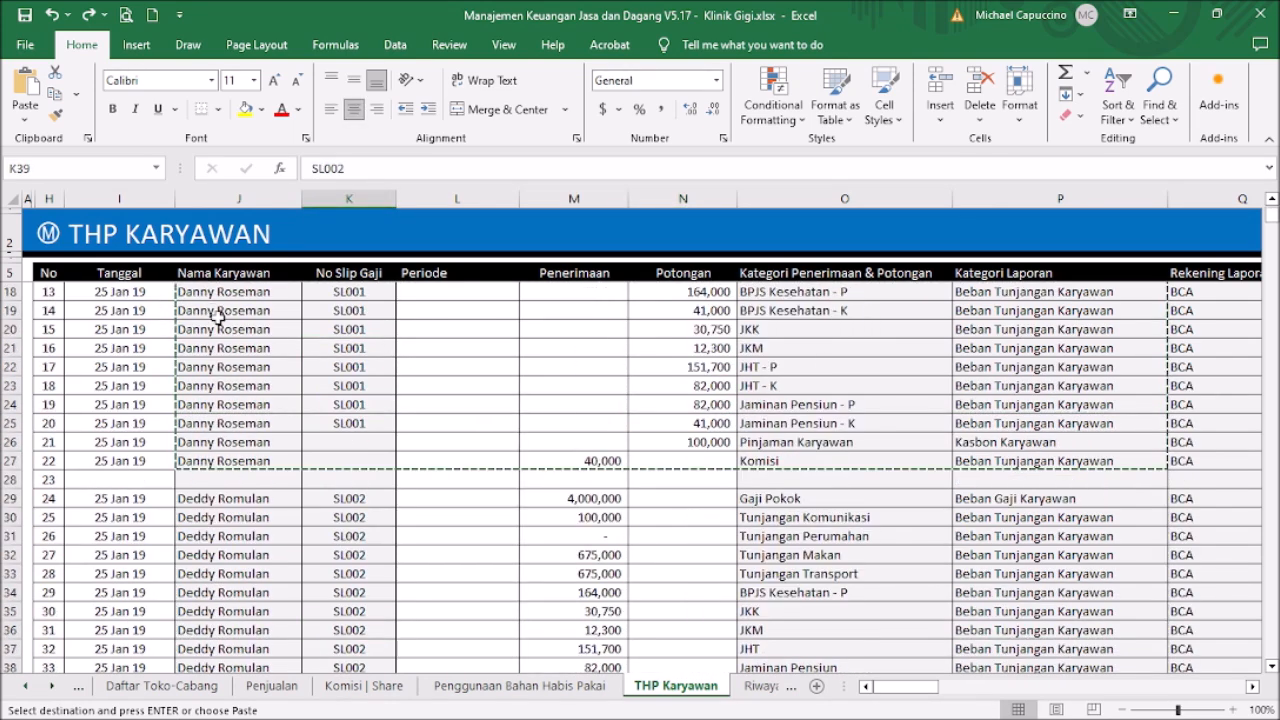
scroll(216, 318, "down", 2)
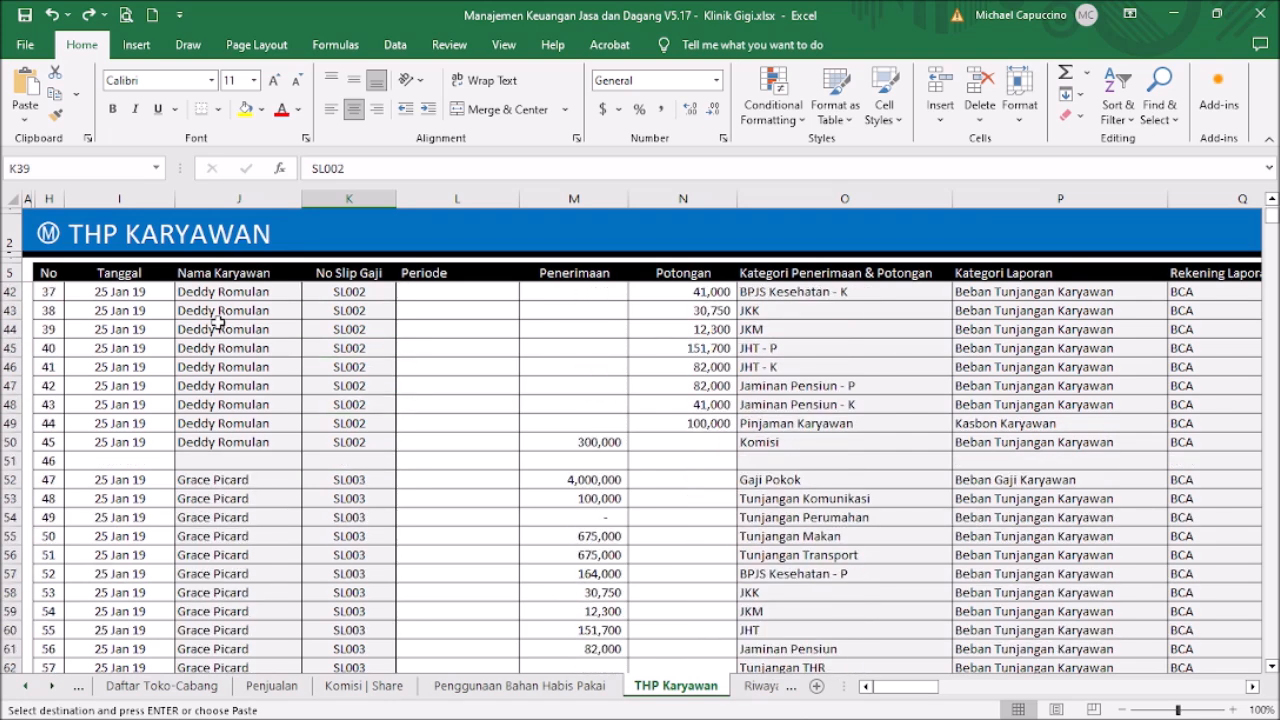
scroll(231, 333, "down", 12)
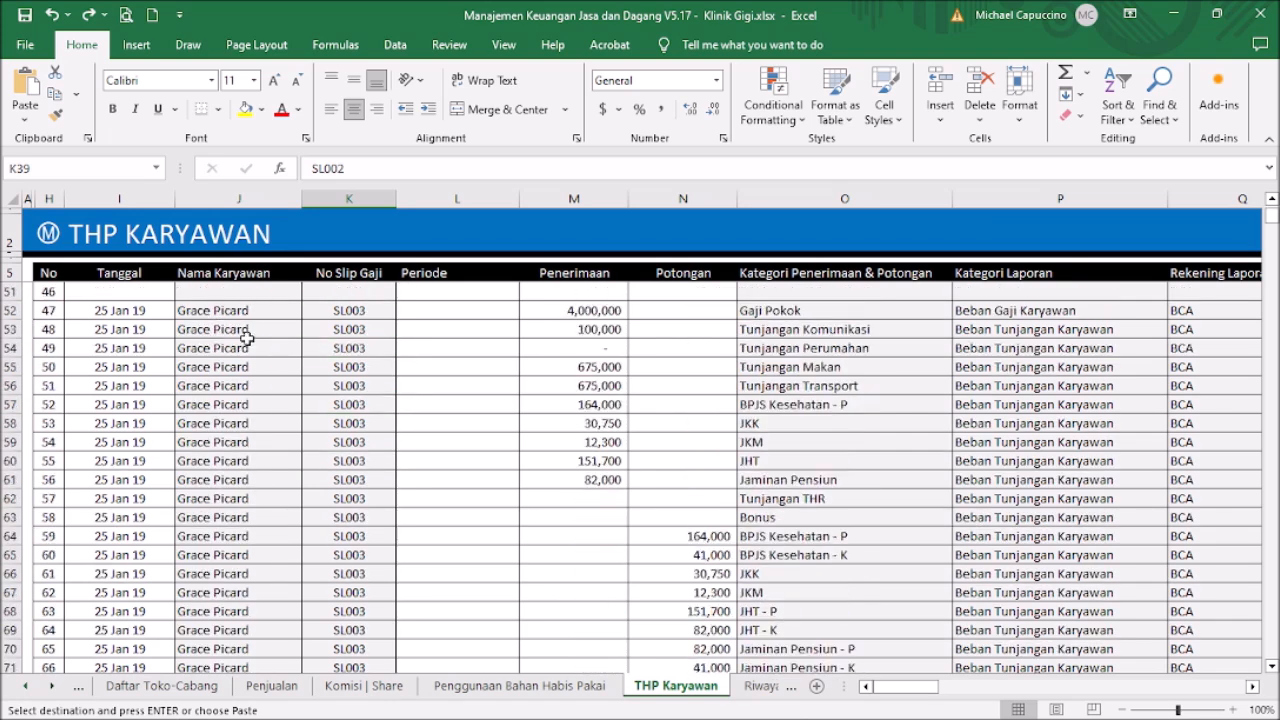
scroll(256, 335, "down", 3)
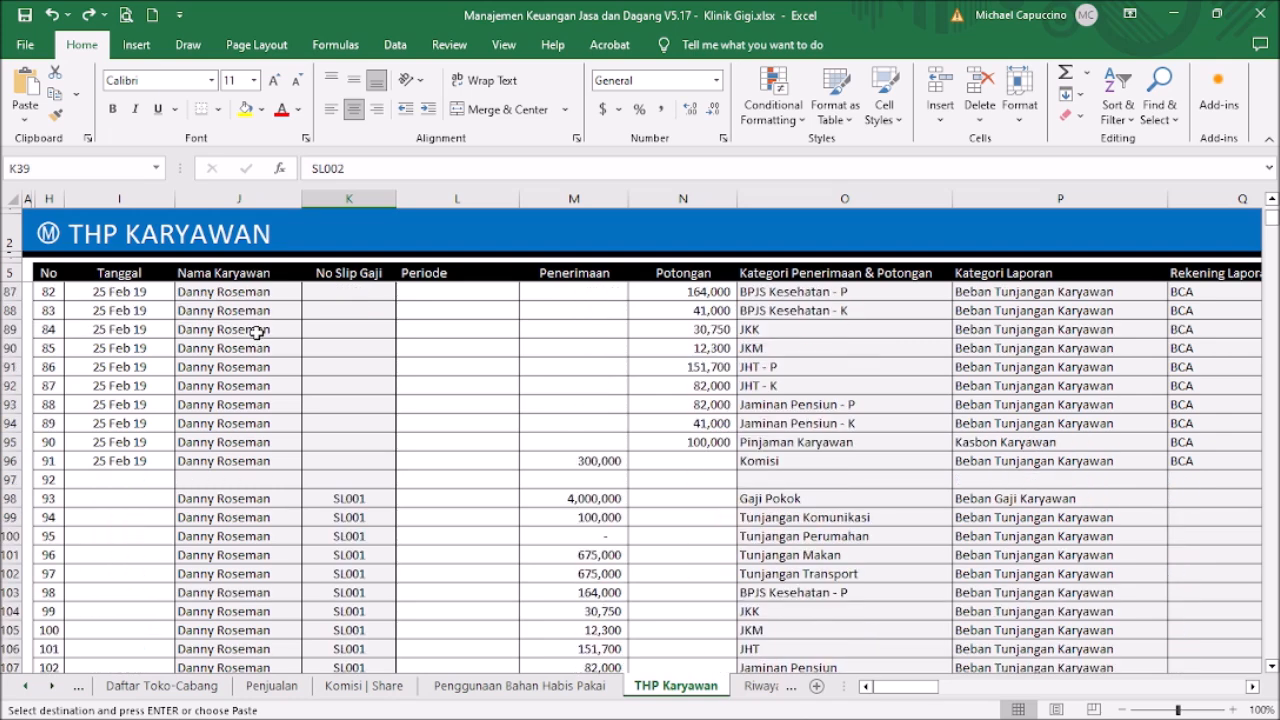
scroll(256, 330, "down", 6)
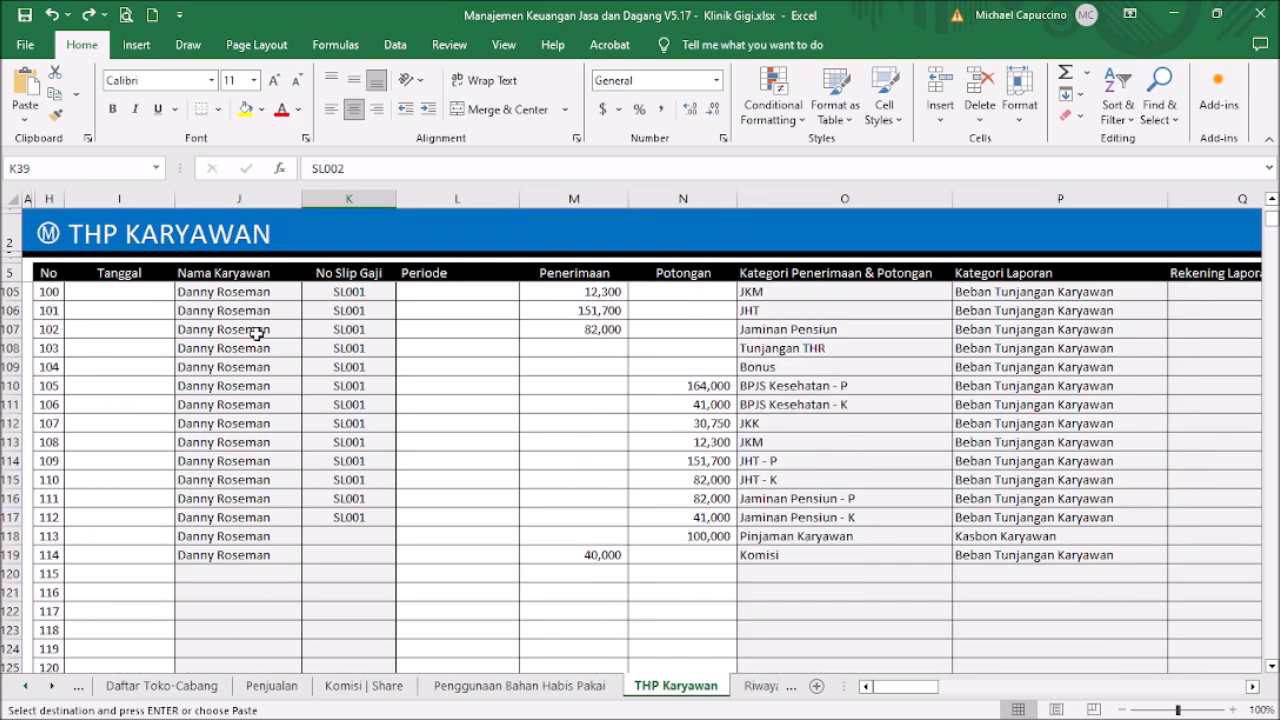
scroll(258, 333, "up", 1)
scroll(258, 335, "up", 20)
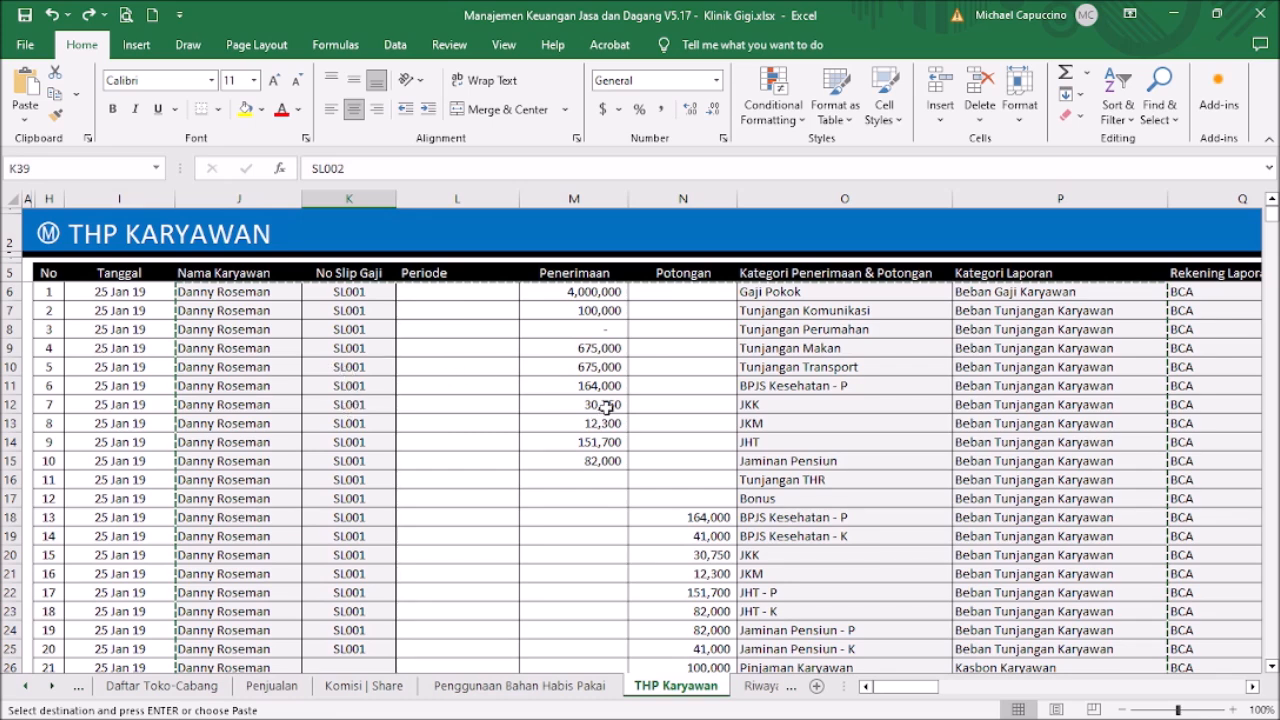
Return to the main menu, switch to the V5.16 workbook and open its Daftar Kategori Komisi | Share sheet
left_click(48, 236)
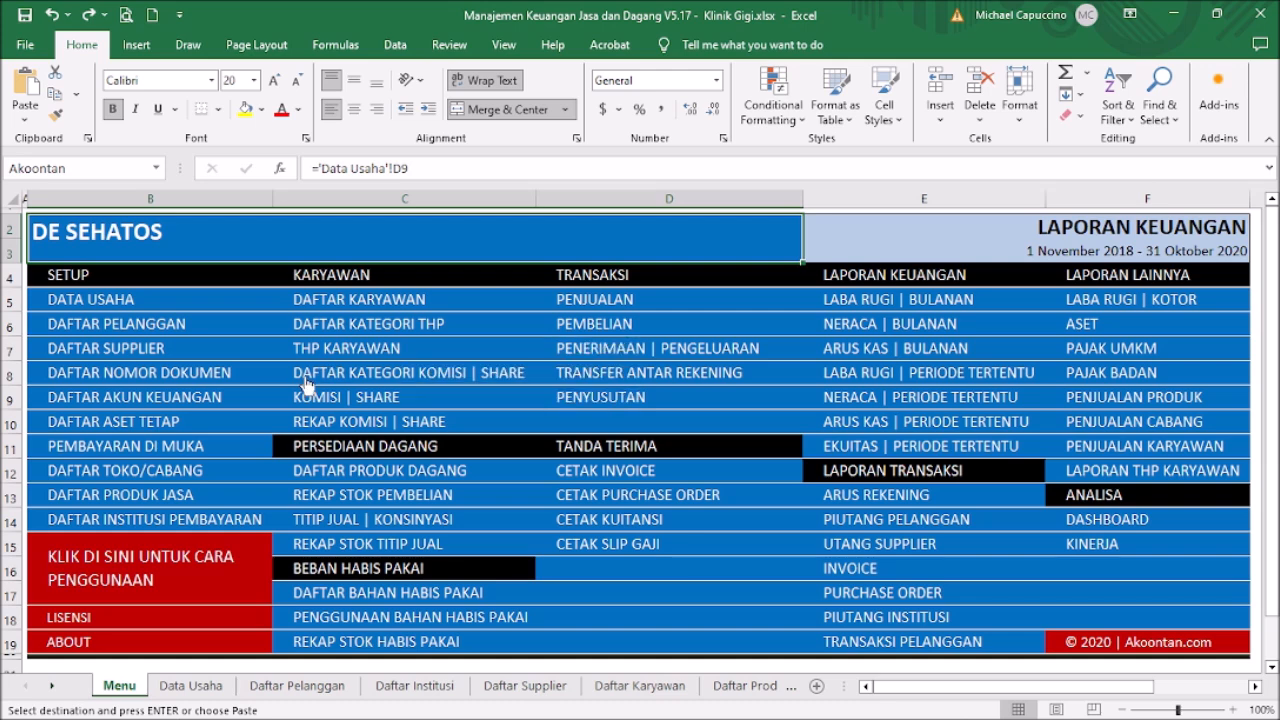
left_click(157, 705)
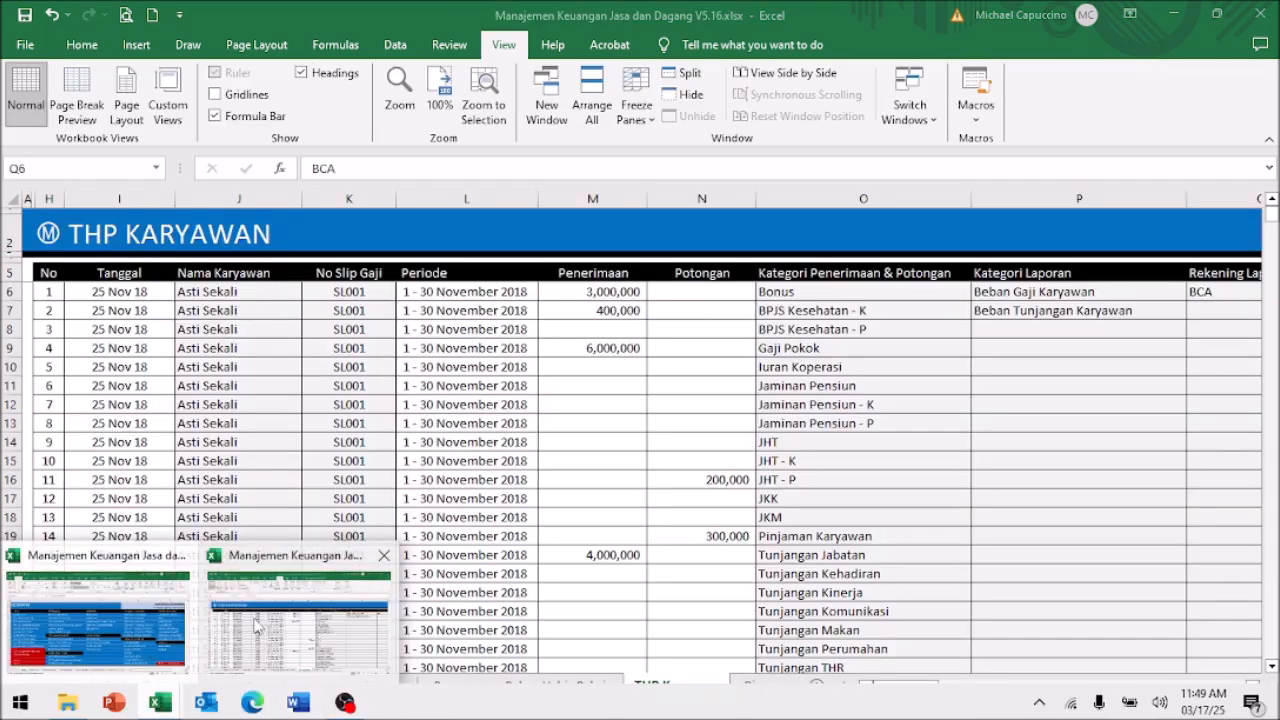
left_click(252, 615)
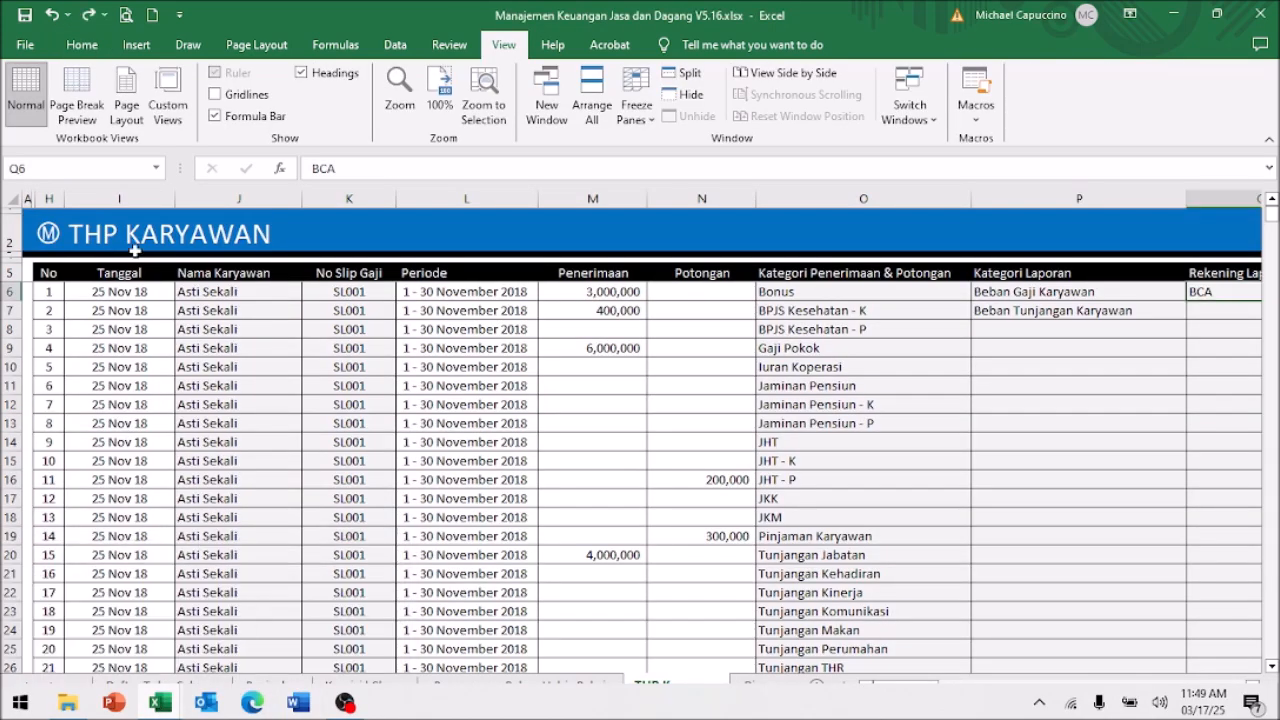
left_click(46, 236)
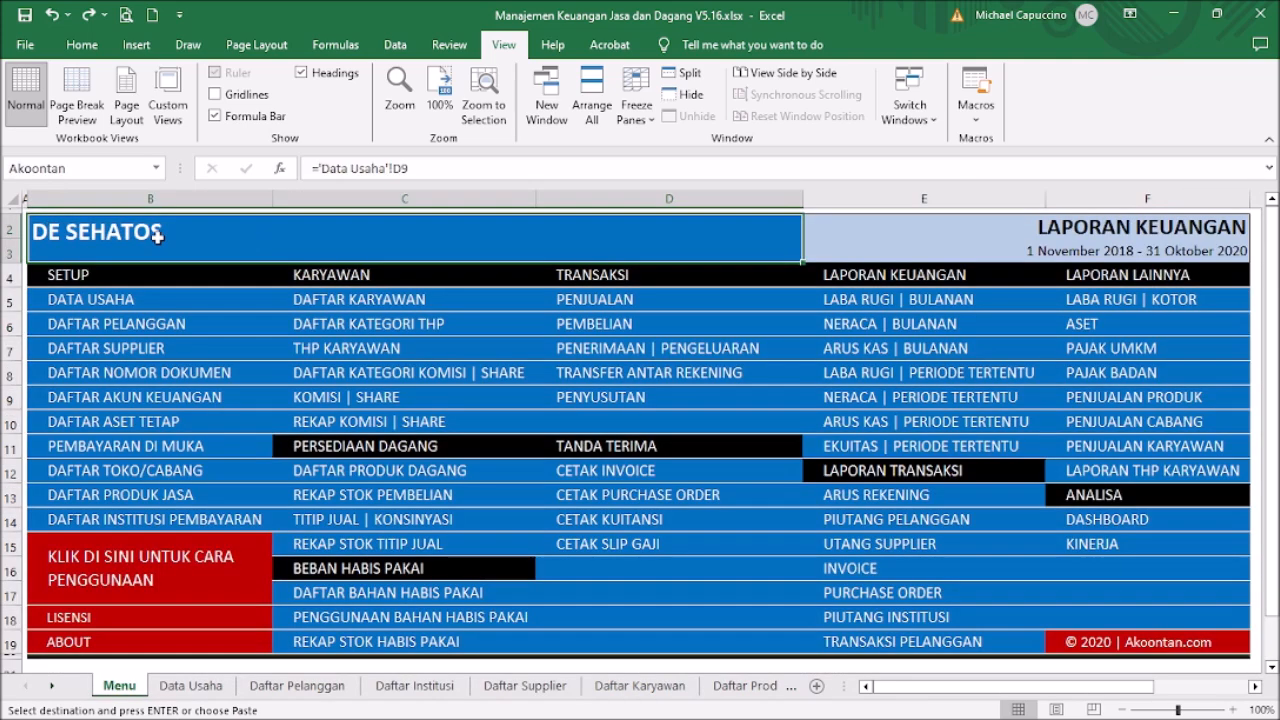
left_click(378, 372)
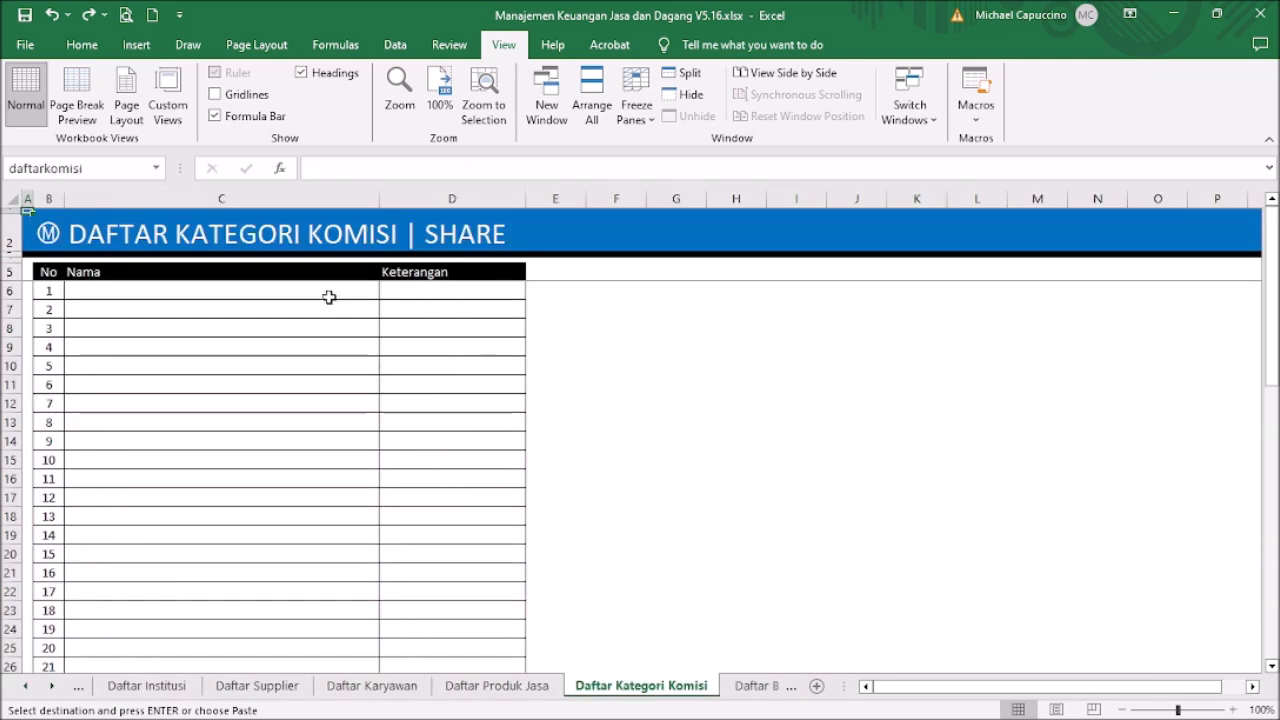
Enter the commission categories Komisi Penjualan in C6 and Komisi Dokter in C7
left_click(329, 297)
type("Komis Pen")
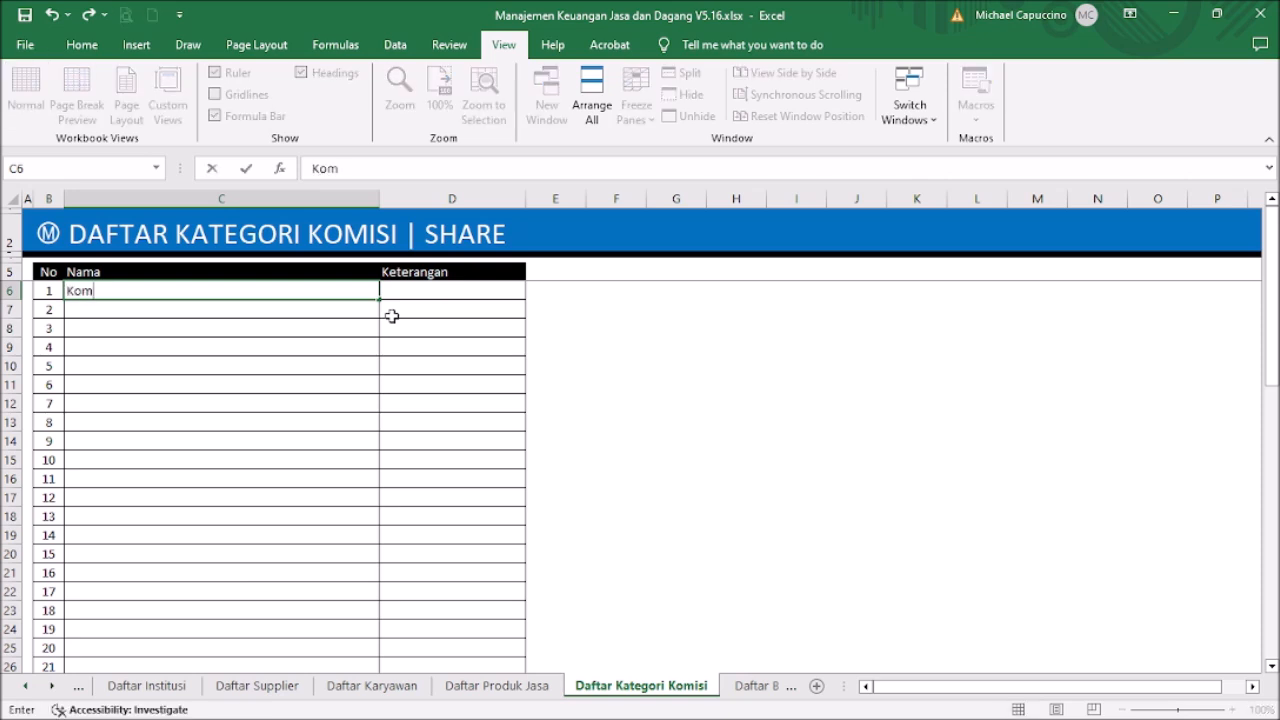
key("BackSpace")
key("BackSpace")
key("BackSpace")
key("BackSpace")
type("i")
type(" Penjualan")
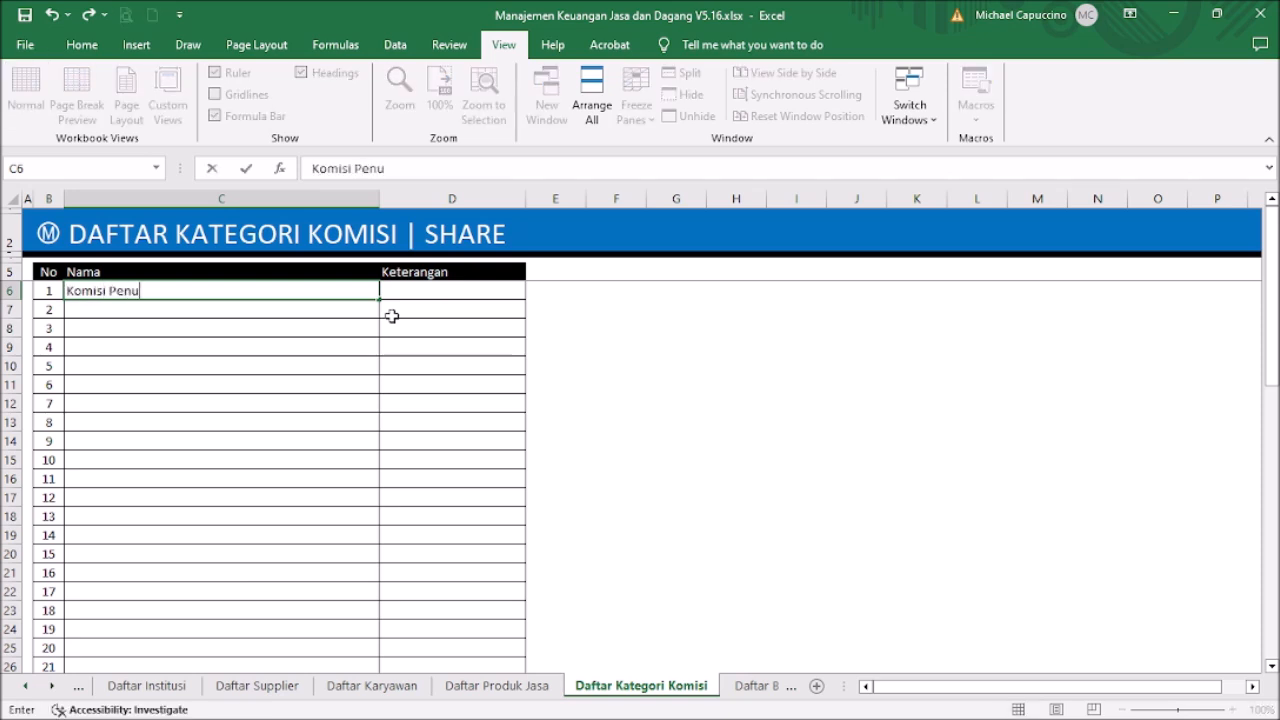
key("Return")
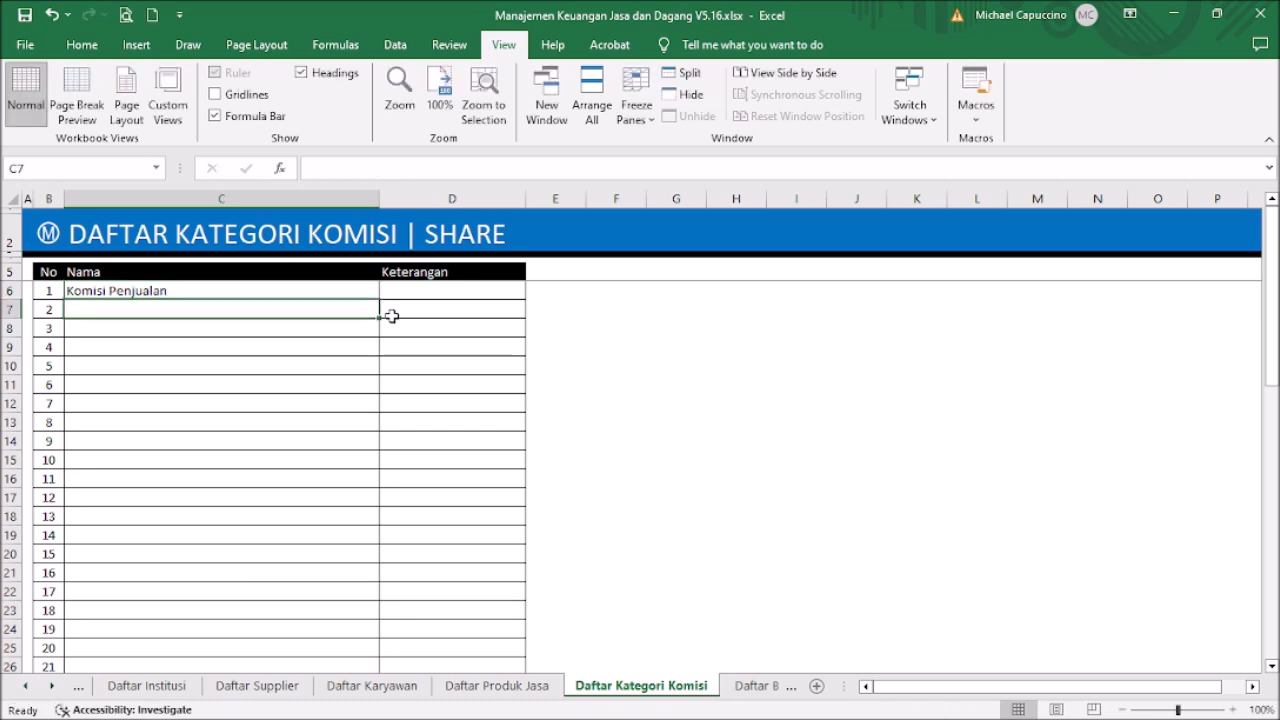
type("Komisi ")
type("Dokter")
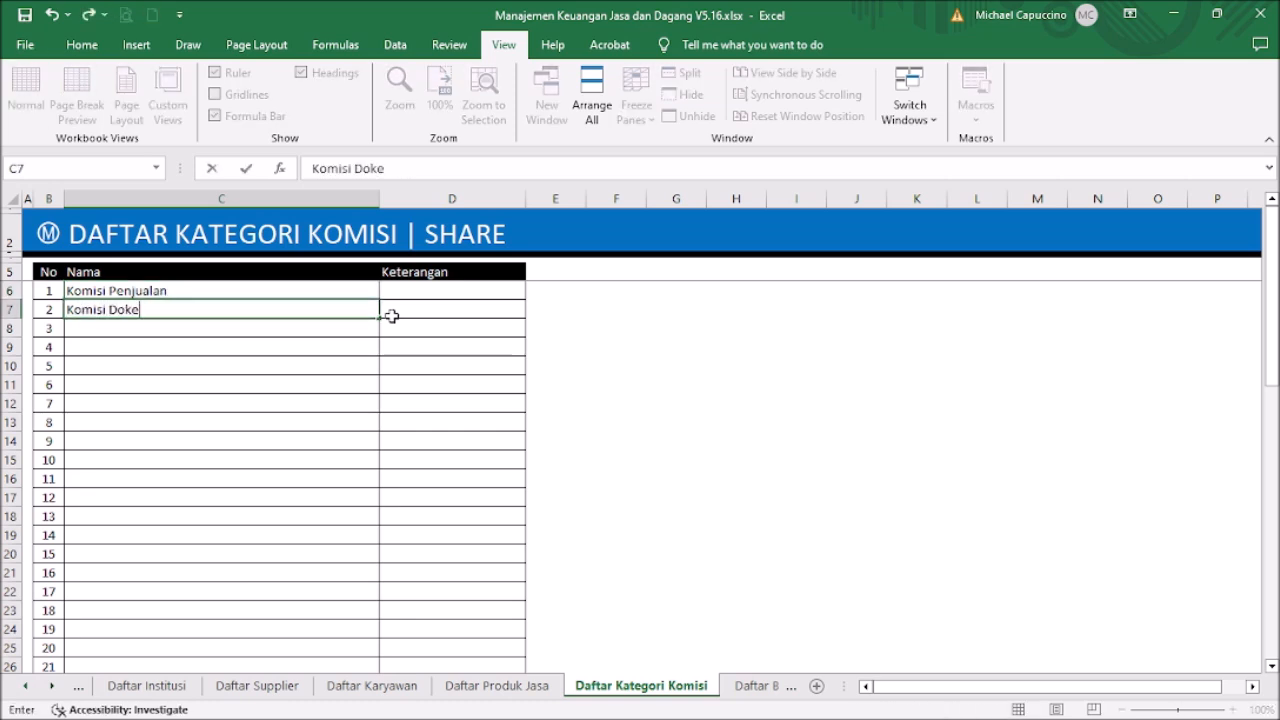
key("Return")
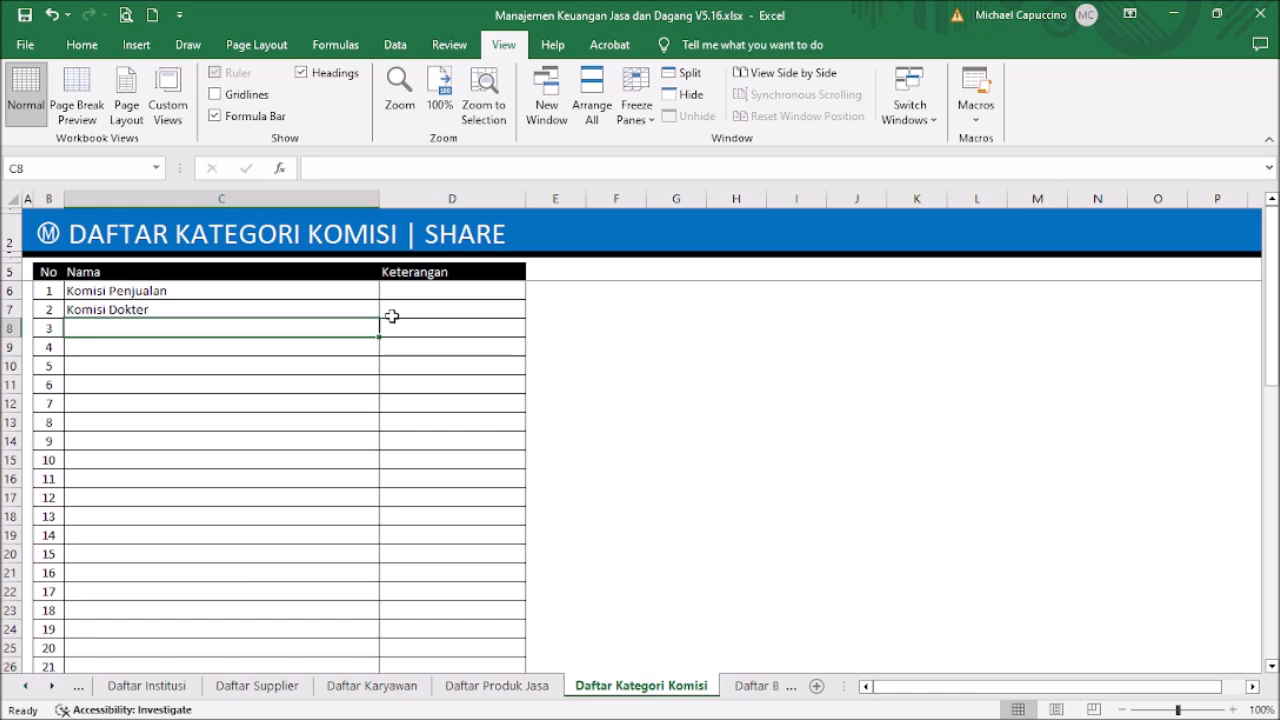
View the blank Komisi | Share sheet, then switch to the V5.17 - Klinik Gigi workbook and open its Komisi | Share sheet
left_click(48, 234)
left_click(404, 418)
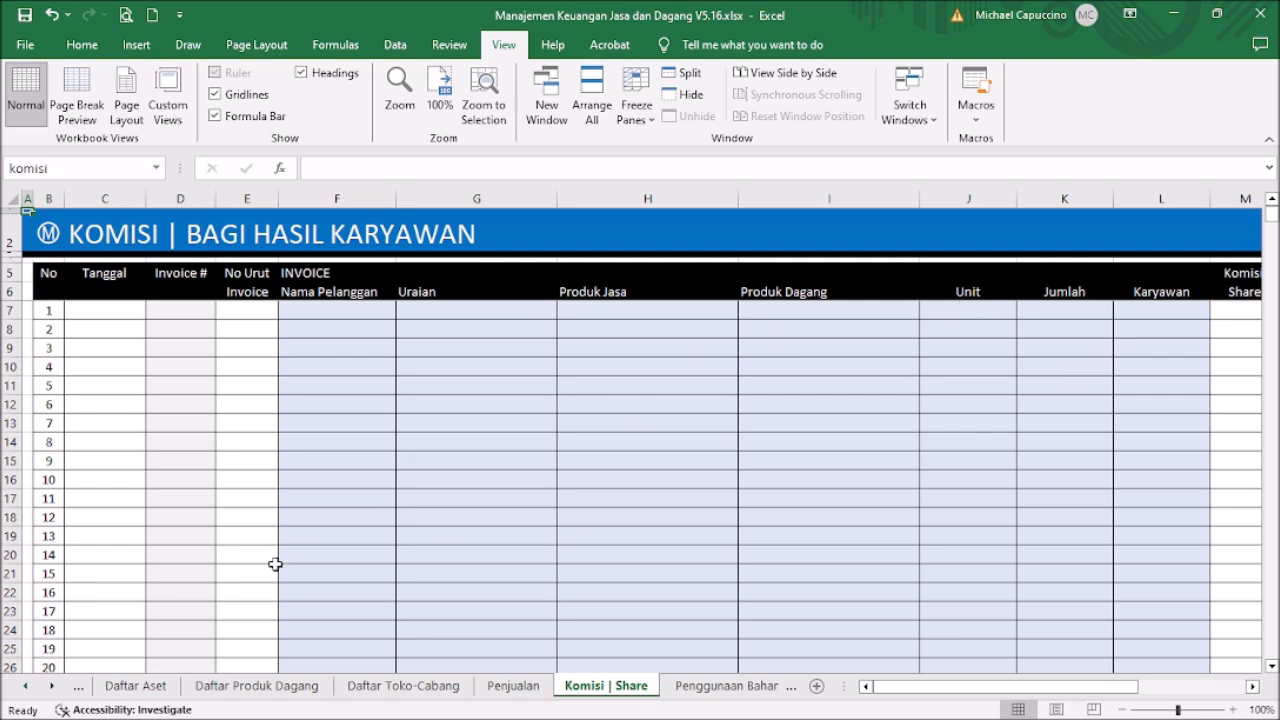
mouse_move(195, 710)
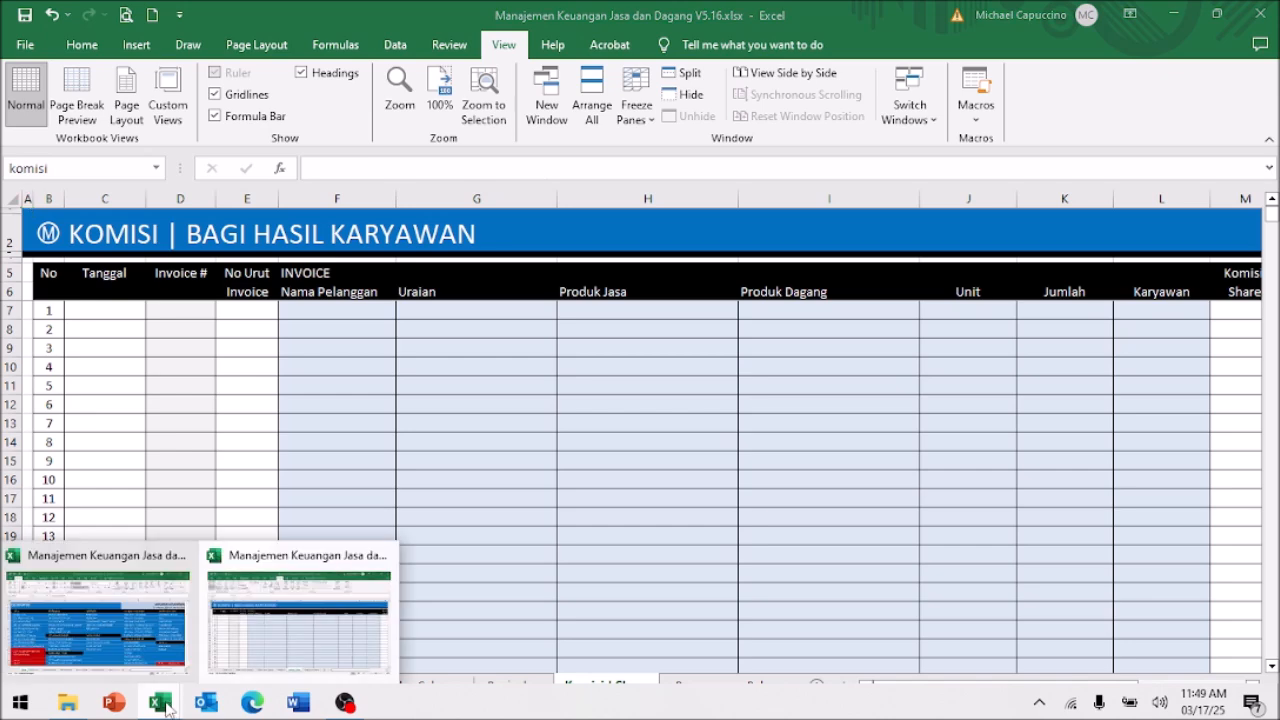
left_click(110, 615)
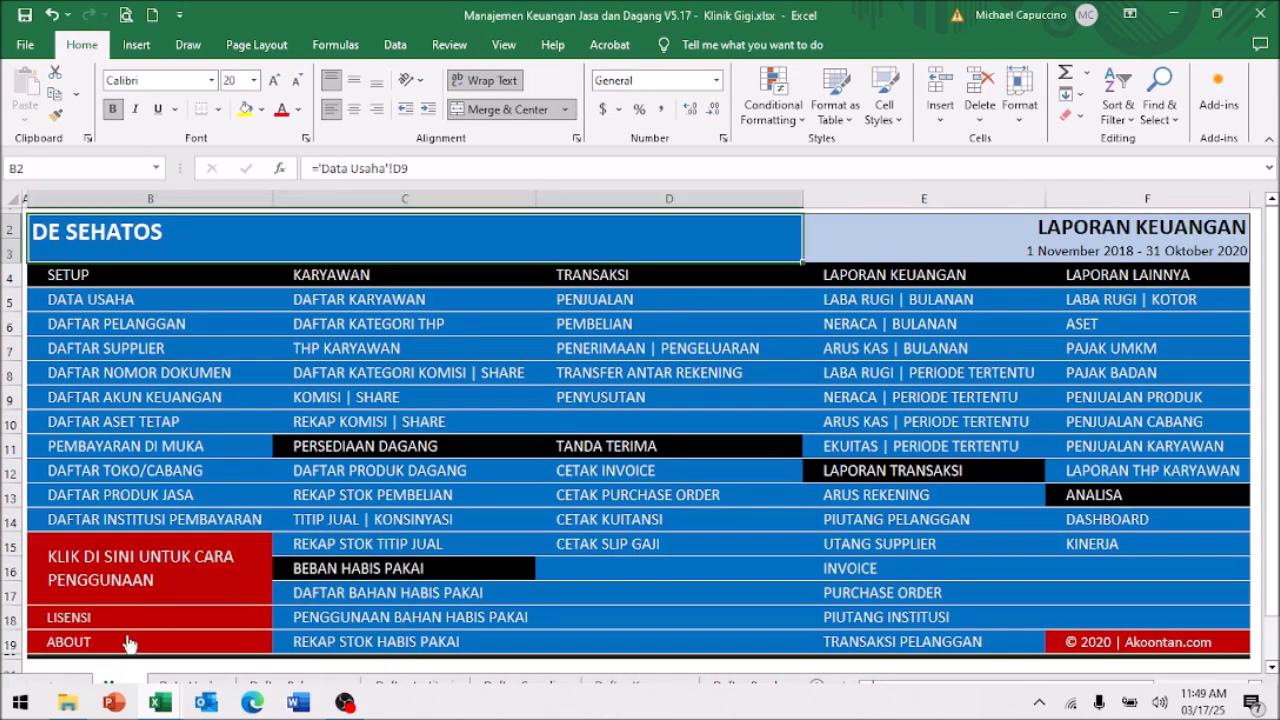
left_click(380, 405)
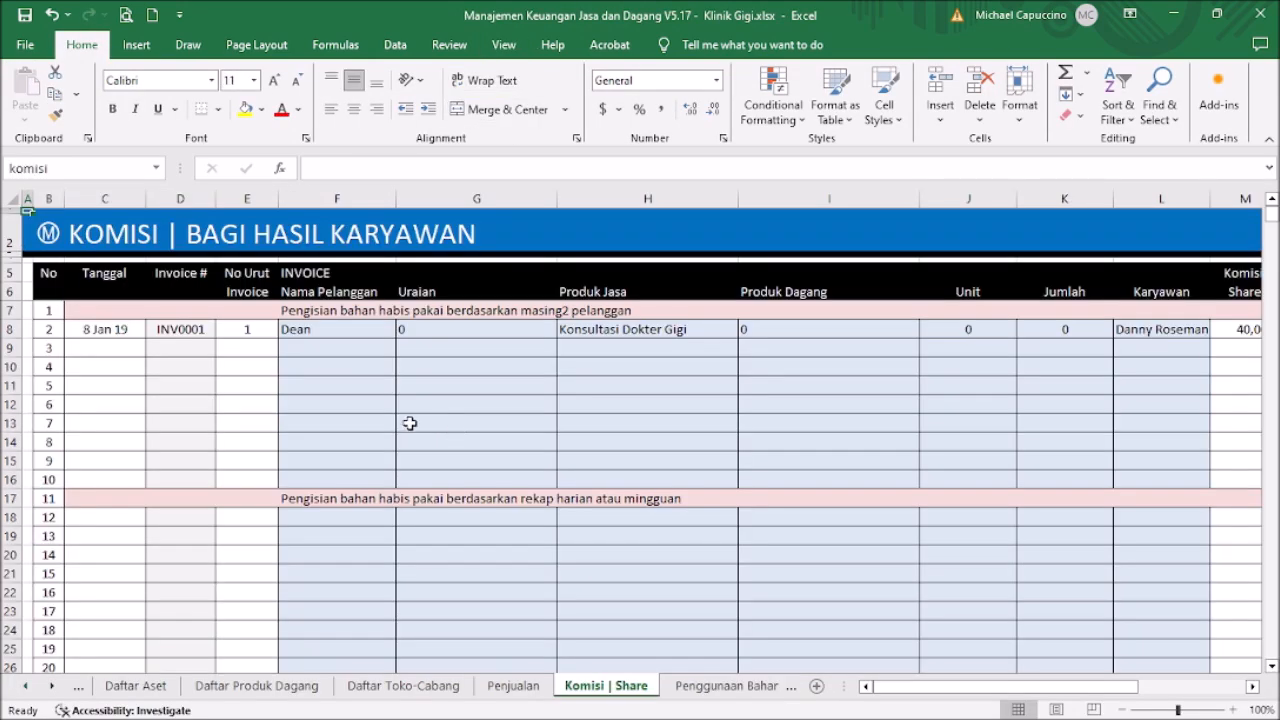
Choose invoice INV0001 from the list in D8 for the 8 Jan 19 commission row
left_click(112, 333)
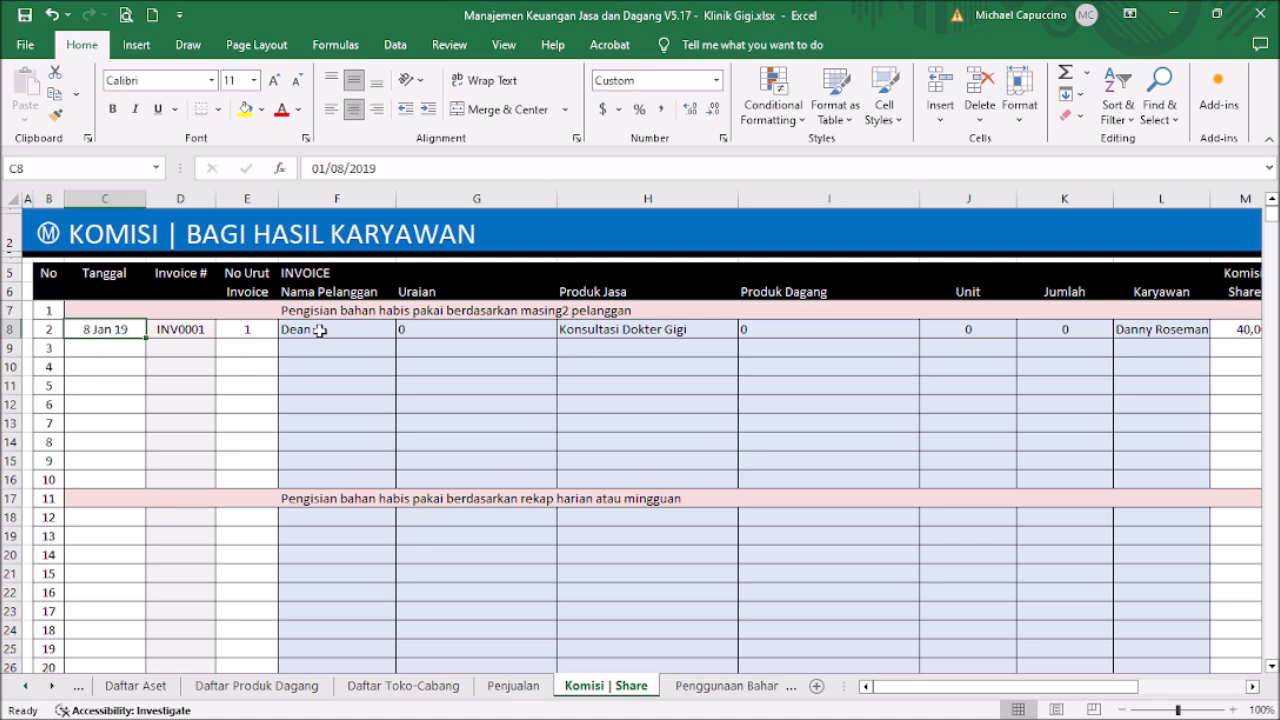
left_click(207, 330)
left_click(225, 329)
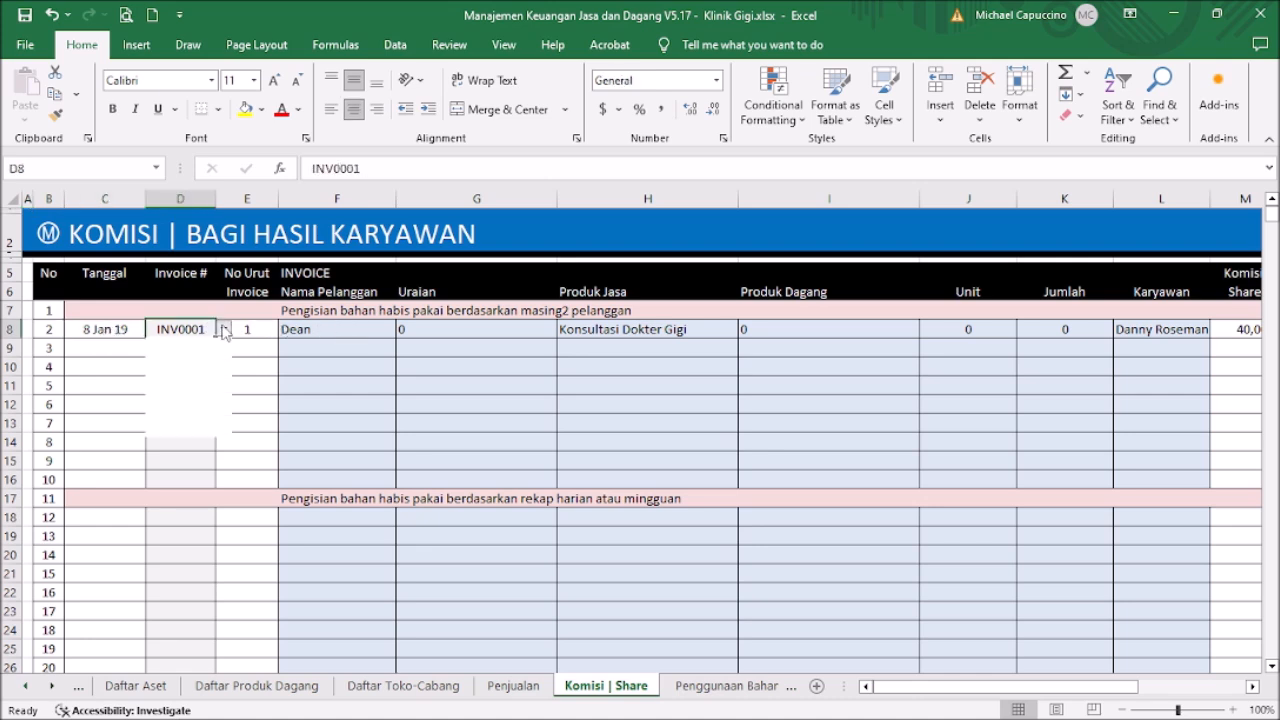
left_click(198, 344)
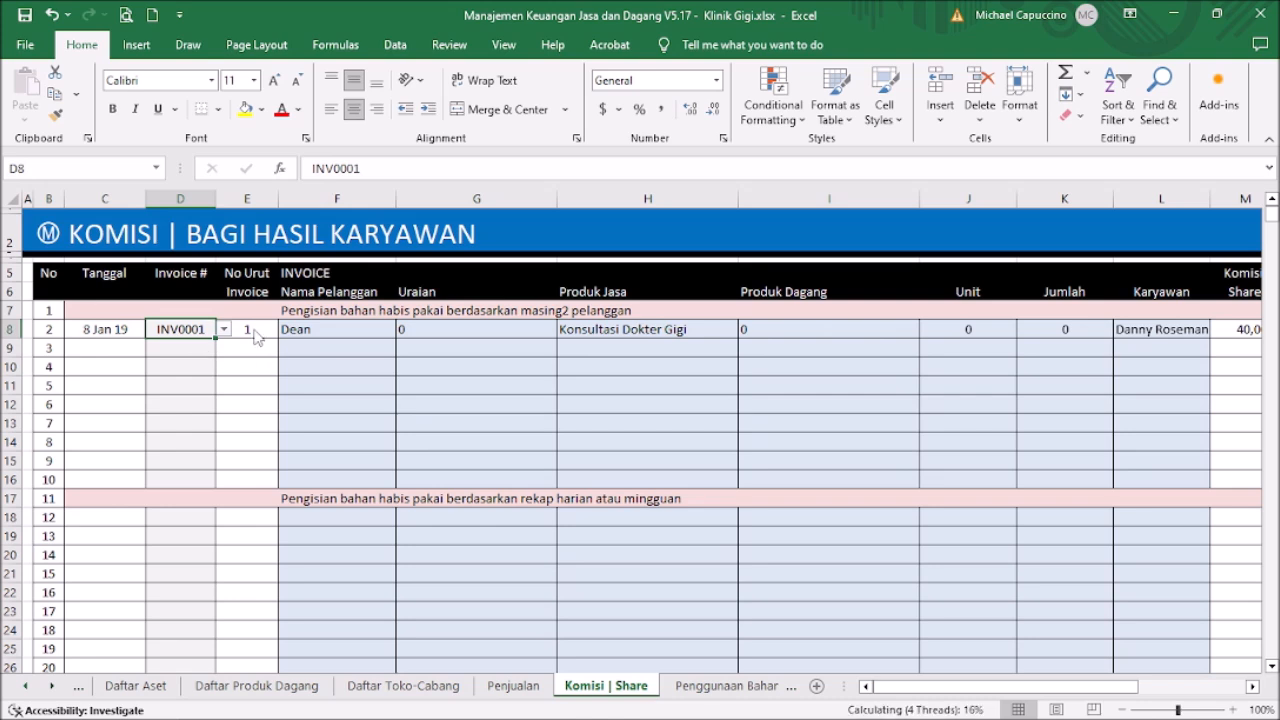
Examine the invoice line number in E8 and the customer and service details in row 8
left_click(264, 334)
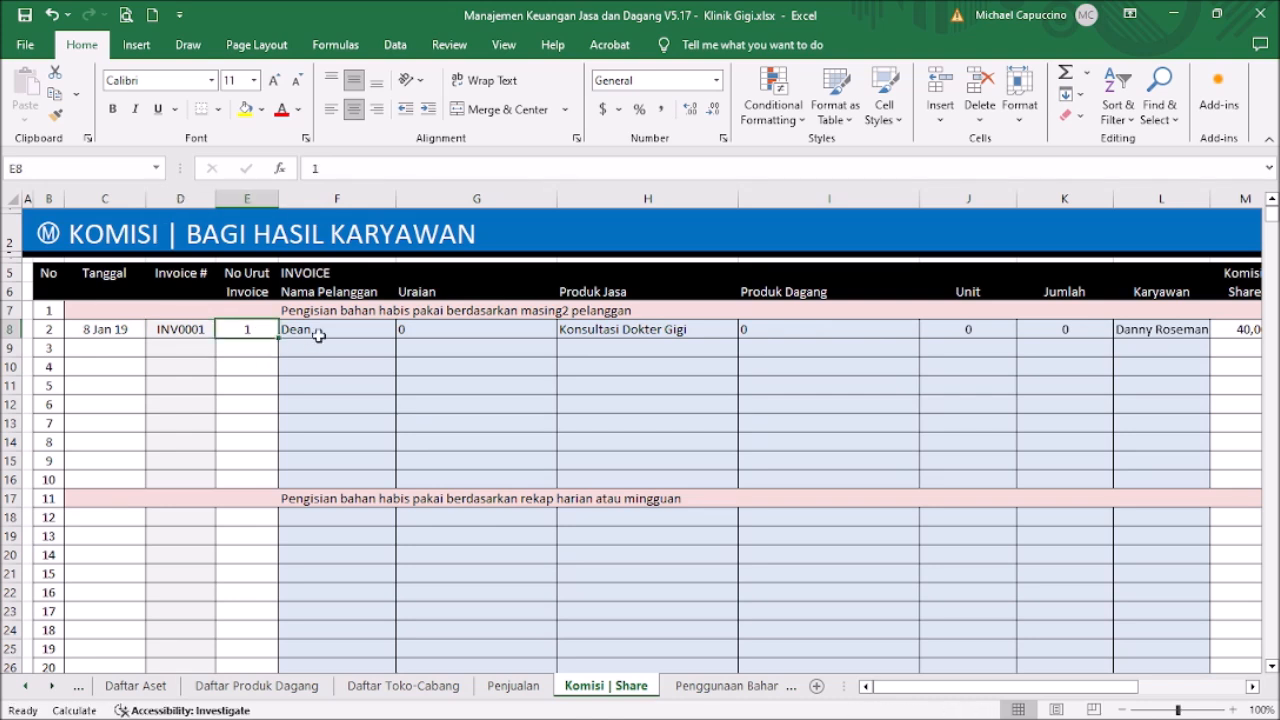
left_click_drag(306, 334, 553, 331)
left_click(578, 333)
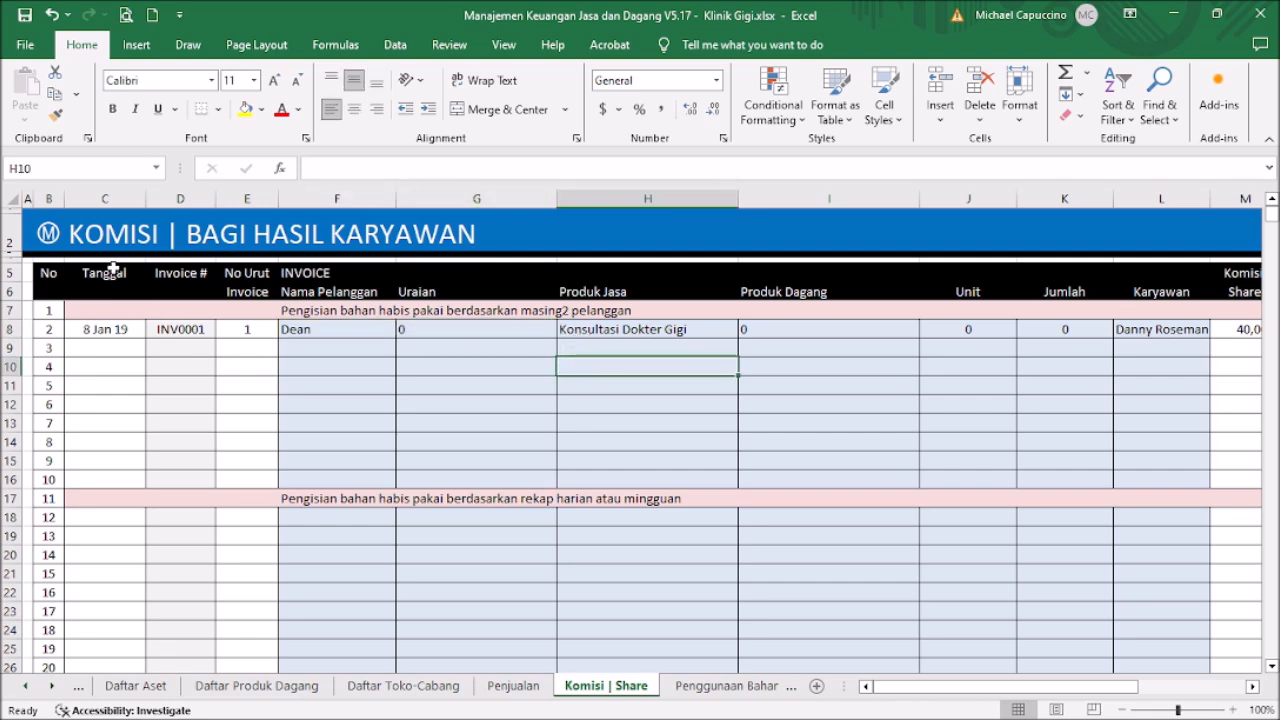
Open the Penjualan sheet from the main menu and check invoice INV0001 in K8 and its line number in L8
left_click(56, 240)
left_click(606, 302)
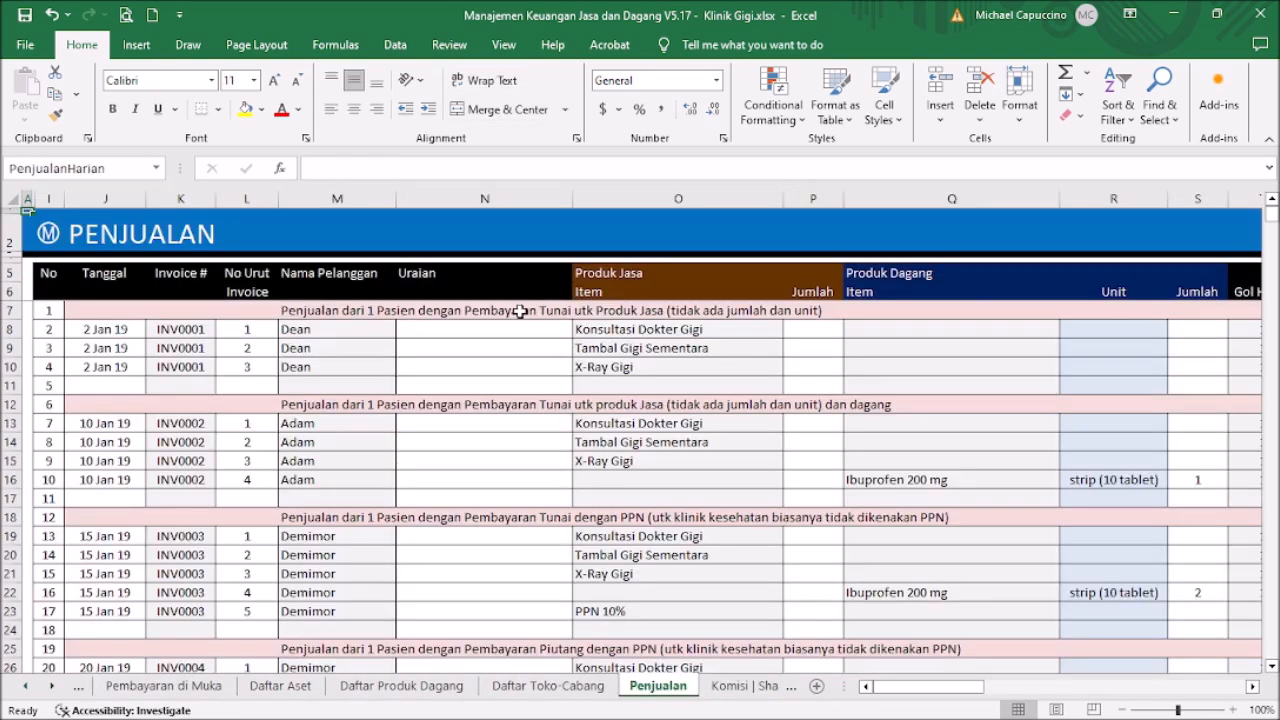
left_click(188, 331)
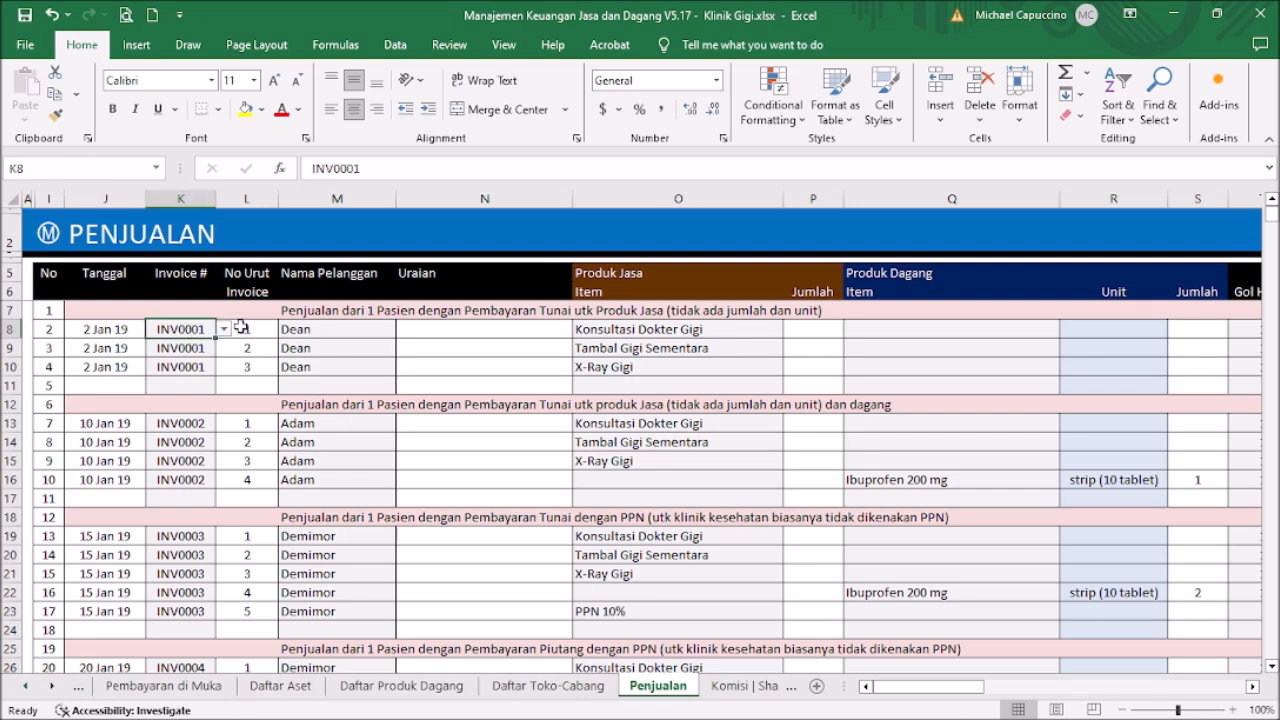
left_click(242, 327)
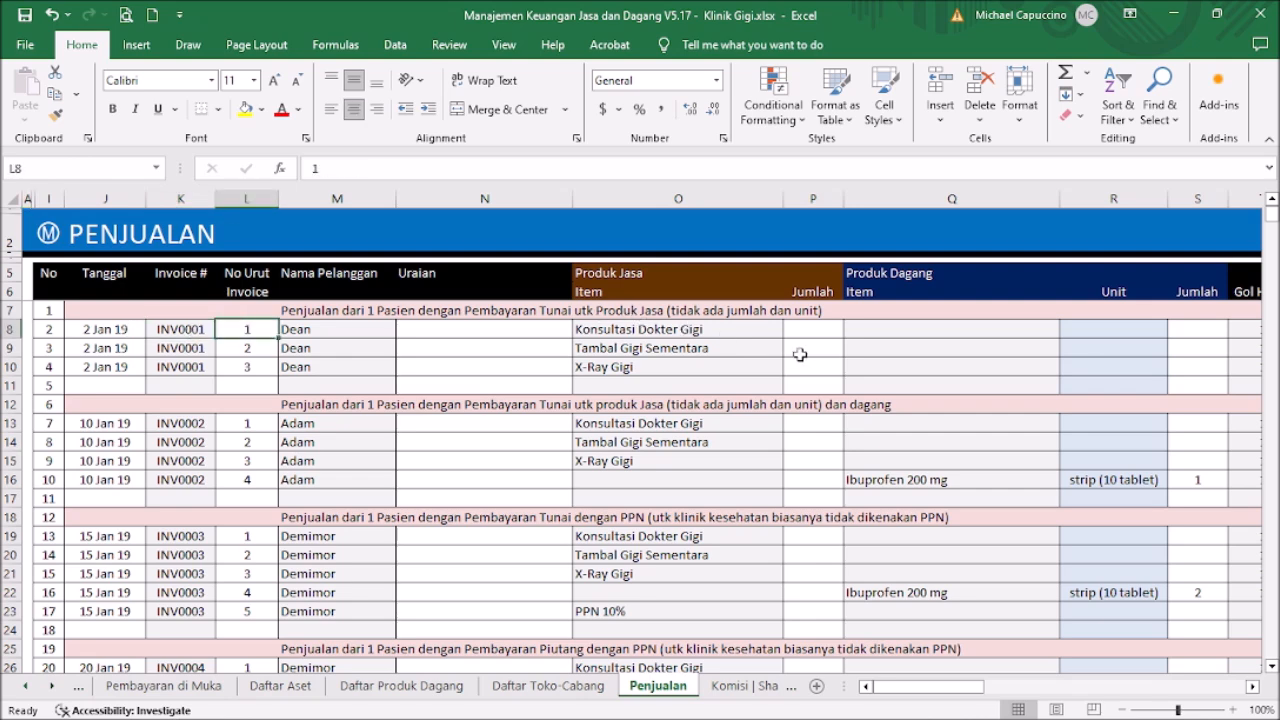
Return to the Komisi | Share sheet through the main menu and review row 8 across to the Komisi/Share and Keterangan columns
left_click(48, 233)
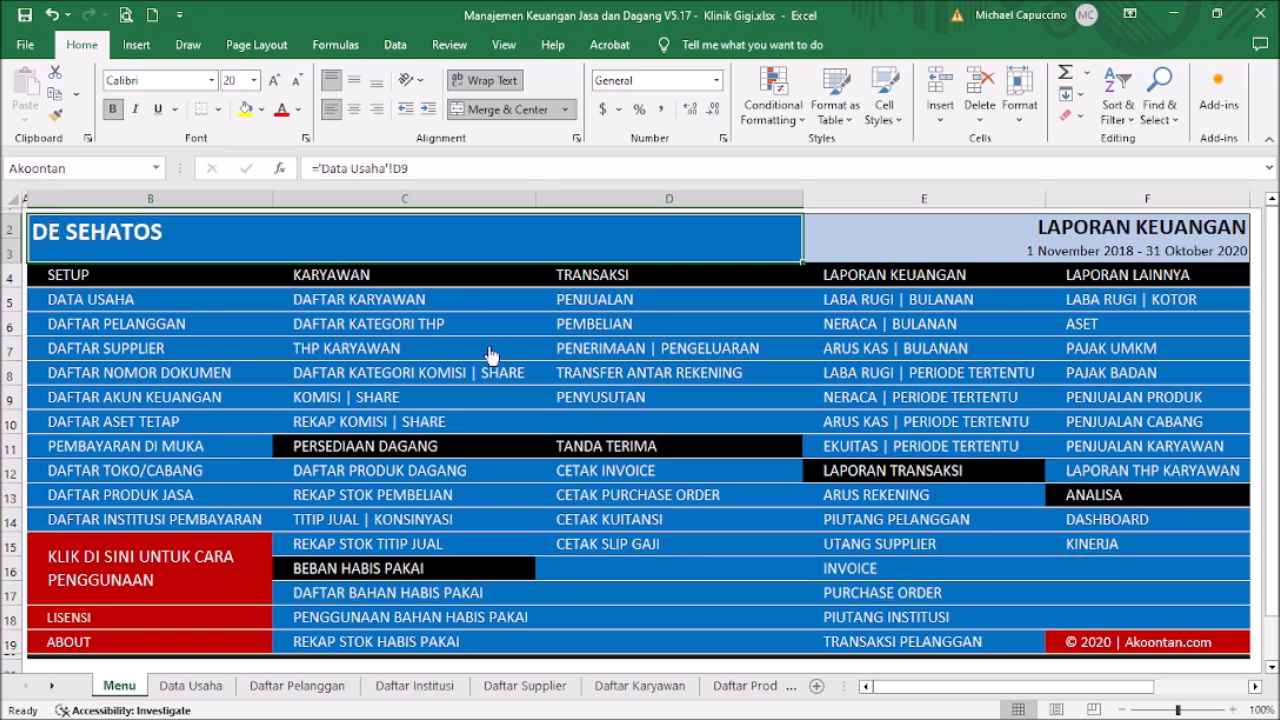
left_click(392, 400)
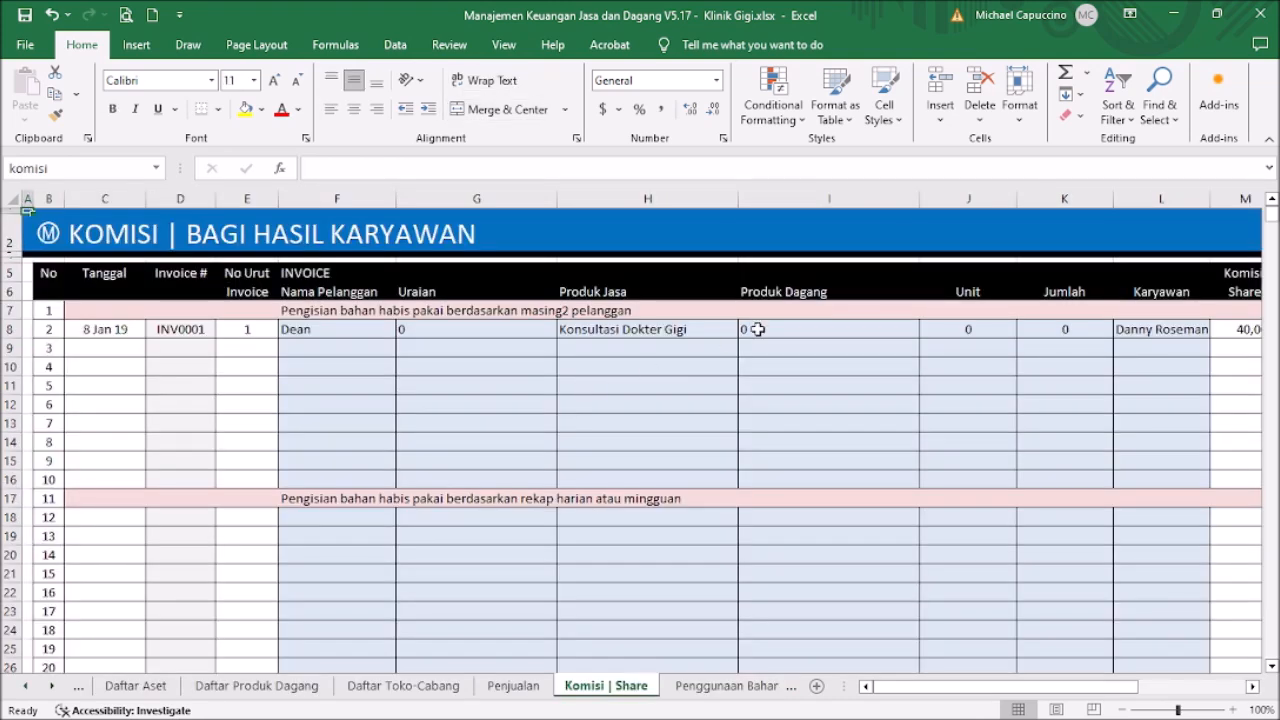
left_click(758, 329)
key("Right")
key("Right")
key("Right")
key("Right")
key("Right")
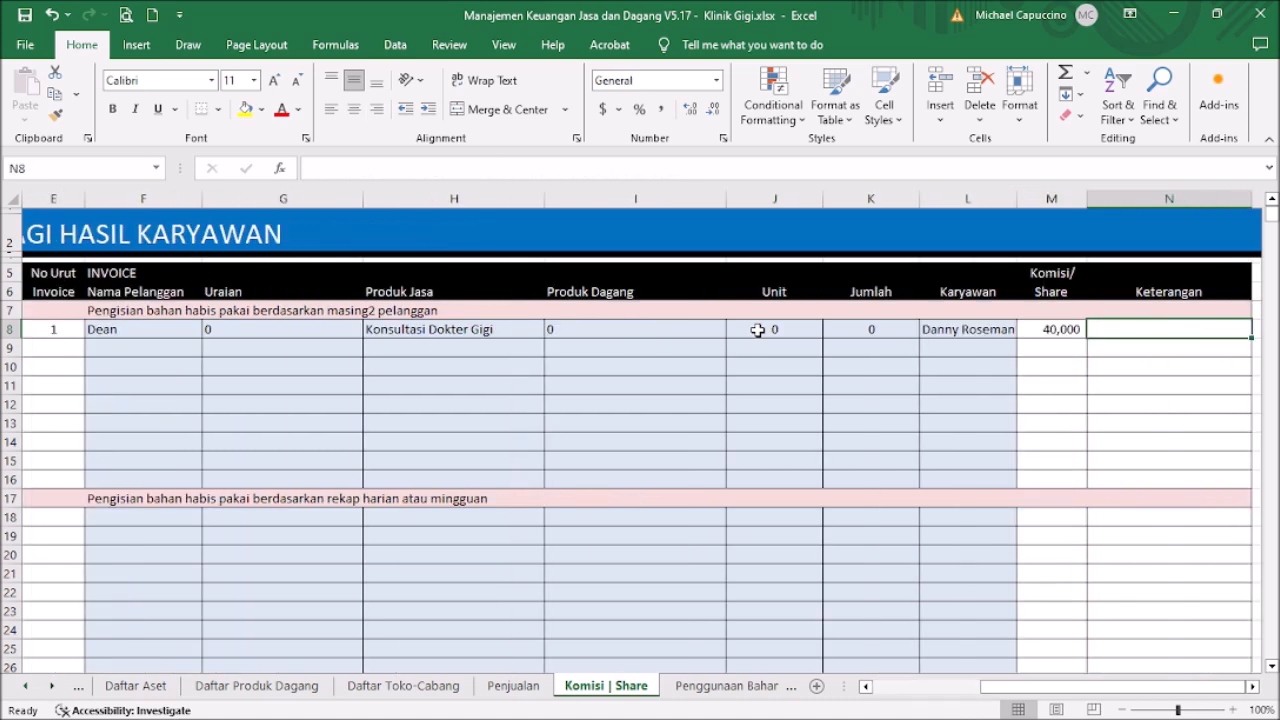
key("Left")
key("Right")
key("Left")
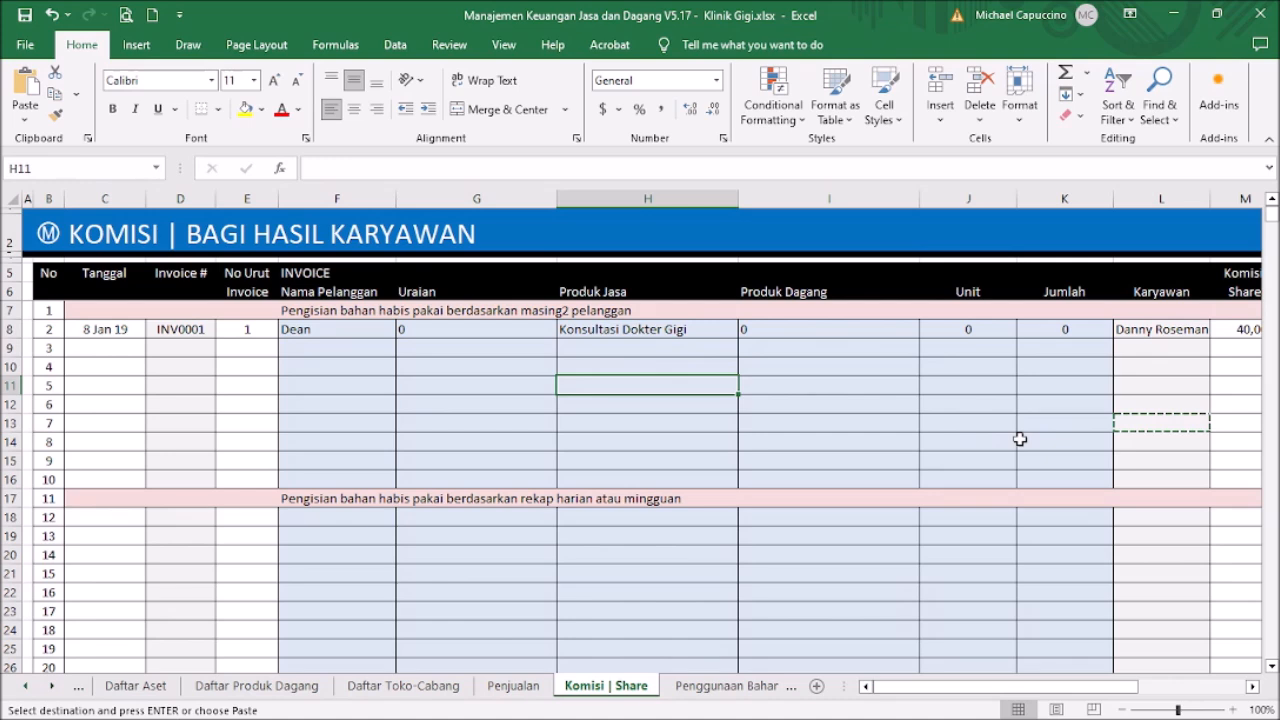
Cancel the pending cell copy and check the Karyawan choice list for the commission in L8
key("Escape")
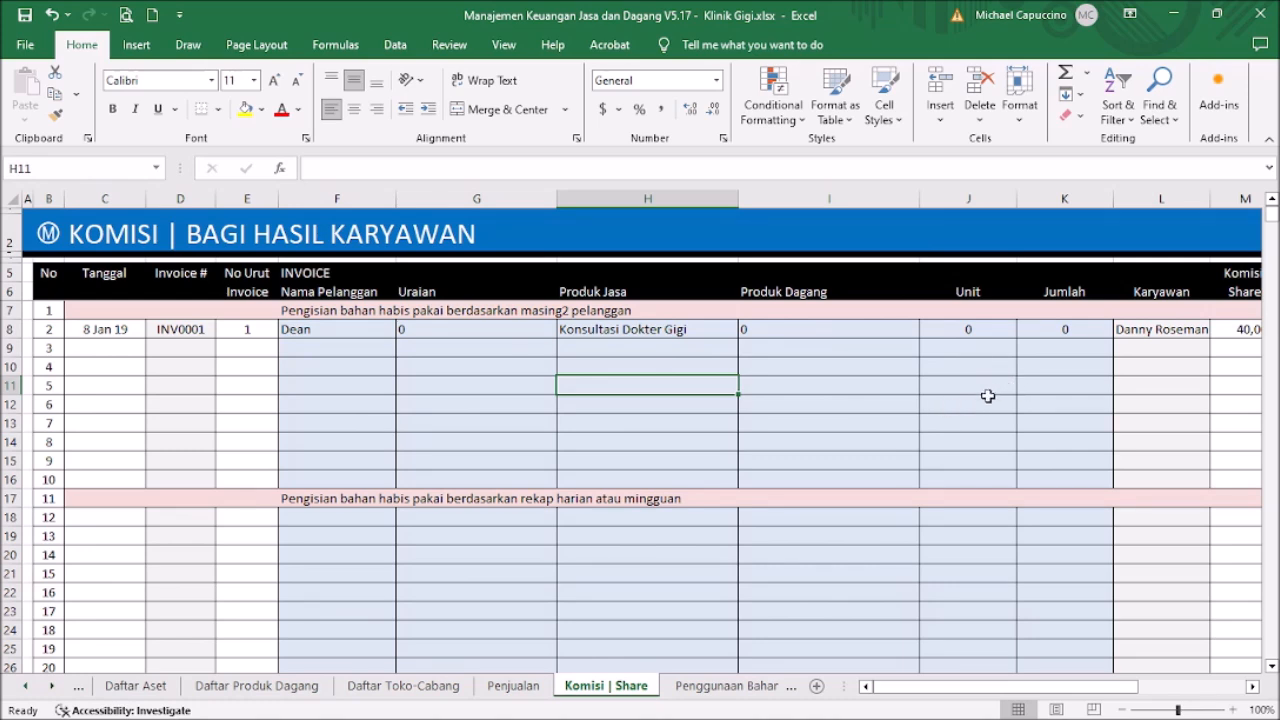
left_click(1180, 330)
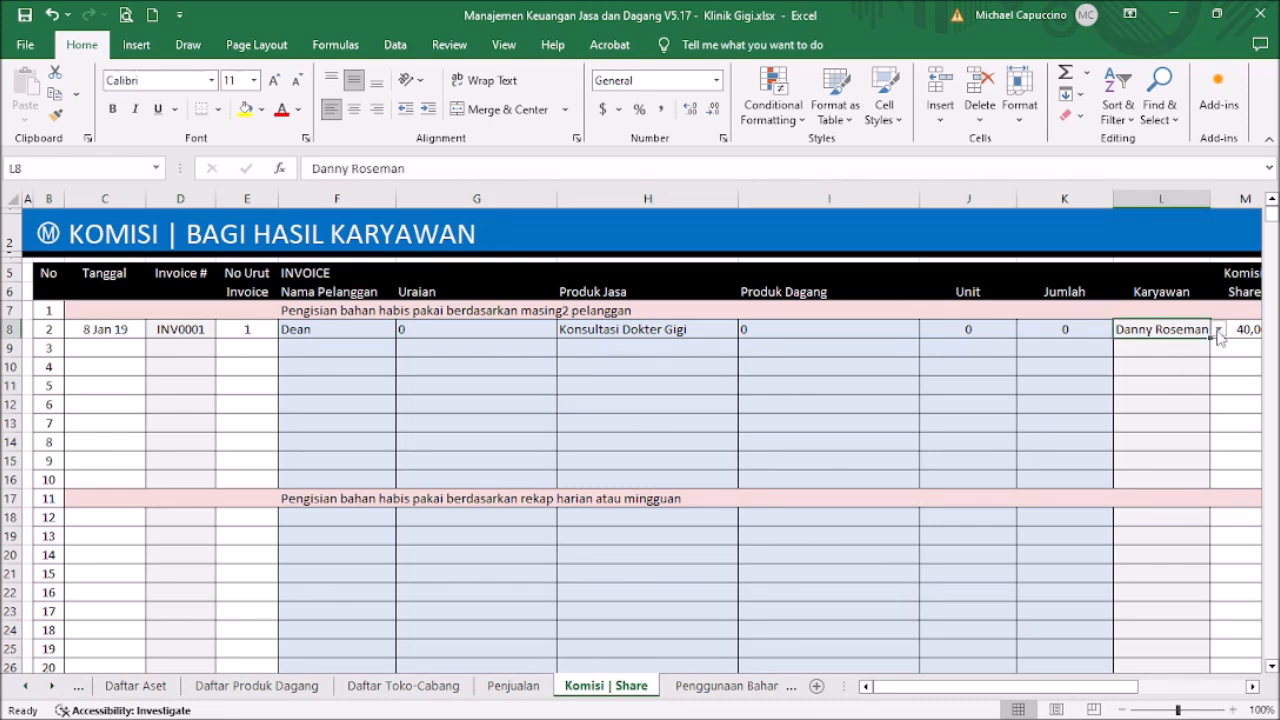
left_click(1218, 331)
left_click(1218, 331)
Copy the date, invoice number and invoice line number from C8:E8 to row 9
left_click_drag(99, 332, 218, 340)
key("ctrl+c")
key("Down")
key("Return")
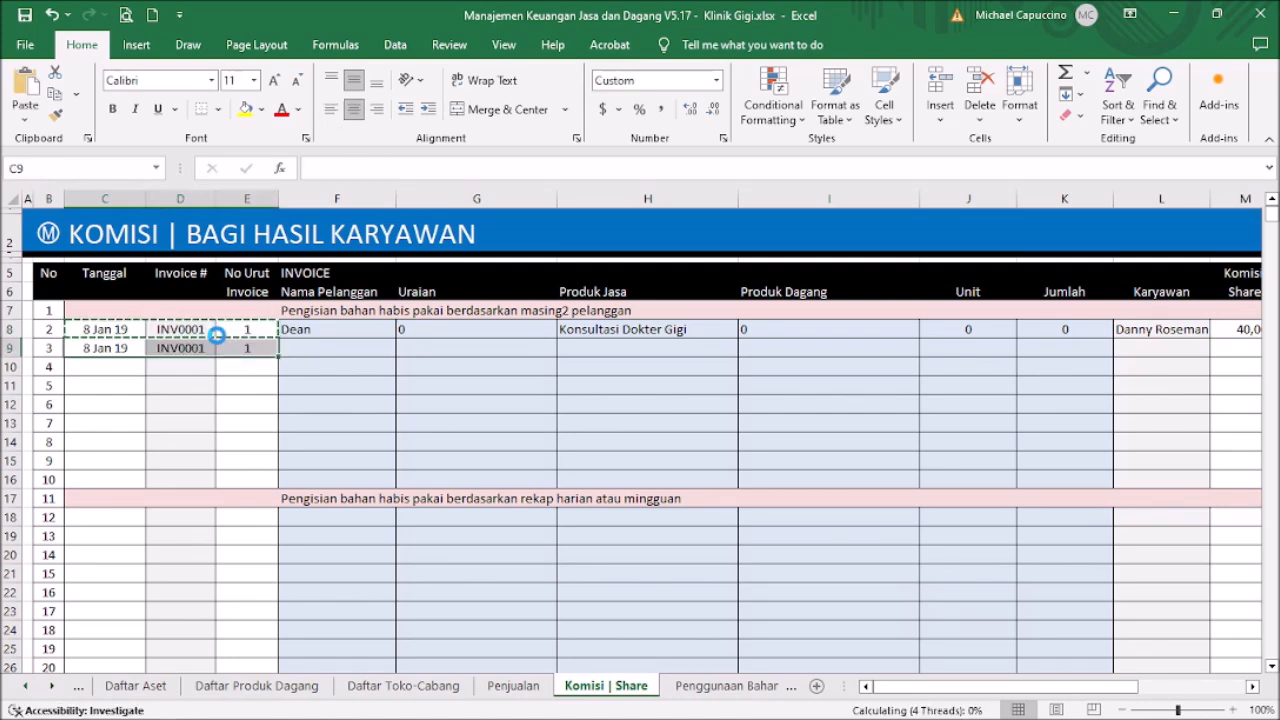
Choose the Operasional employee from the list in L9 and enter a commission of 10000 in M9
key("Right")
key("Right")
key("Right")
key("Right")
key("Right")
key("Right")
key("Right")
key("Right")
key("Right")
key("Right")
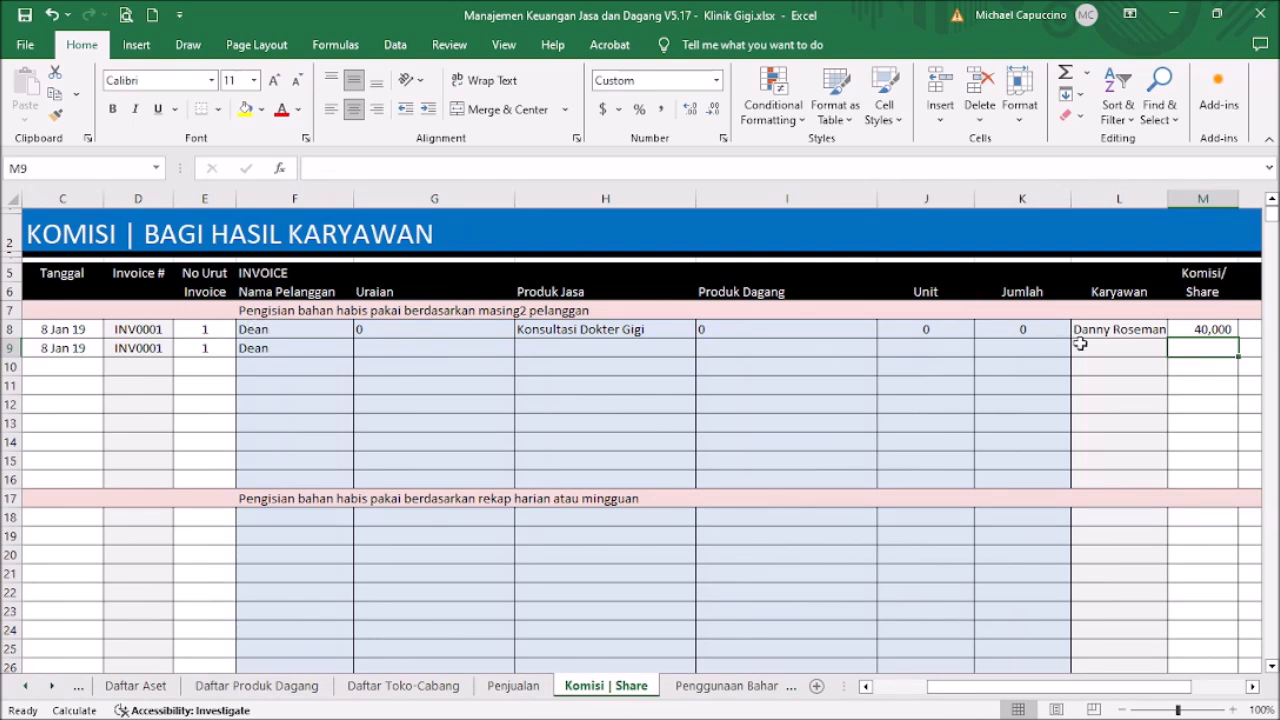
left_click(1127, 349)
left_click(1176, 348)
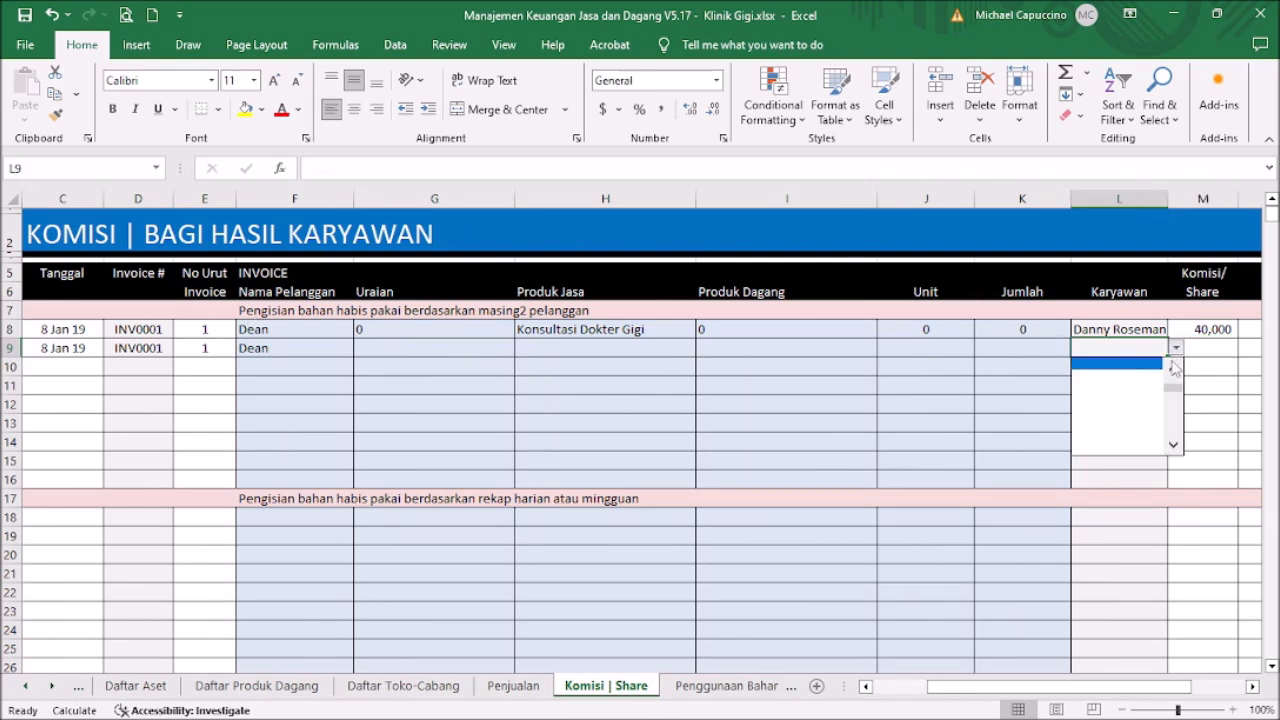
left_click(1175, 367)
left_click(1175, 367)
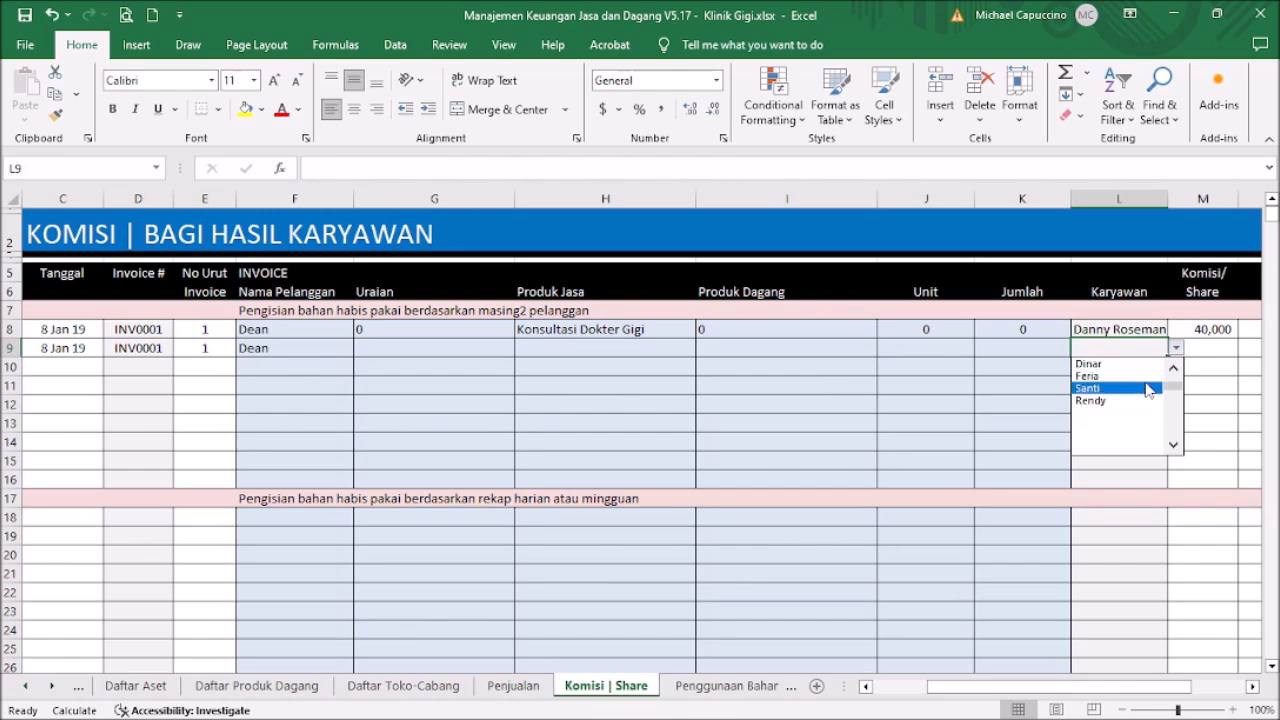
left_click(1148, 390)
left_click(1222, 349)
type("10000")
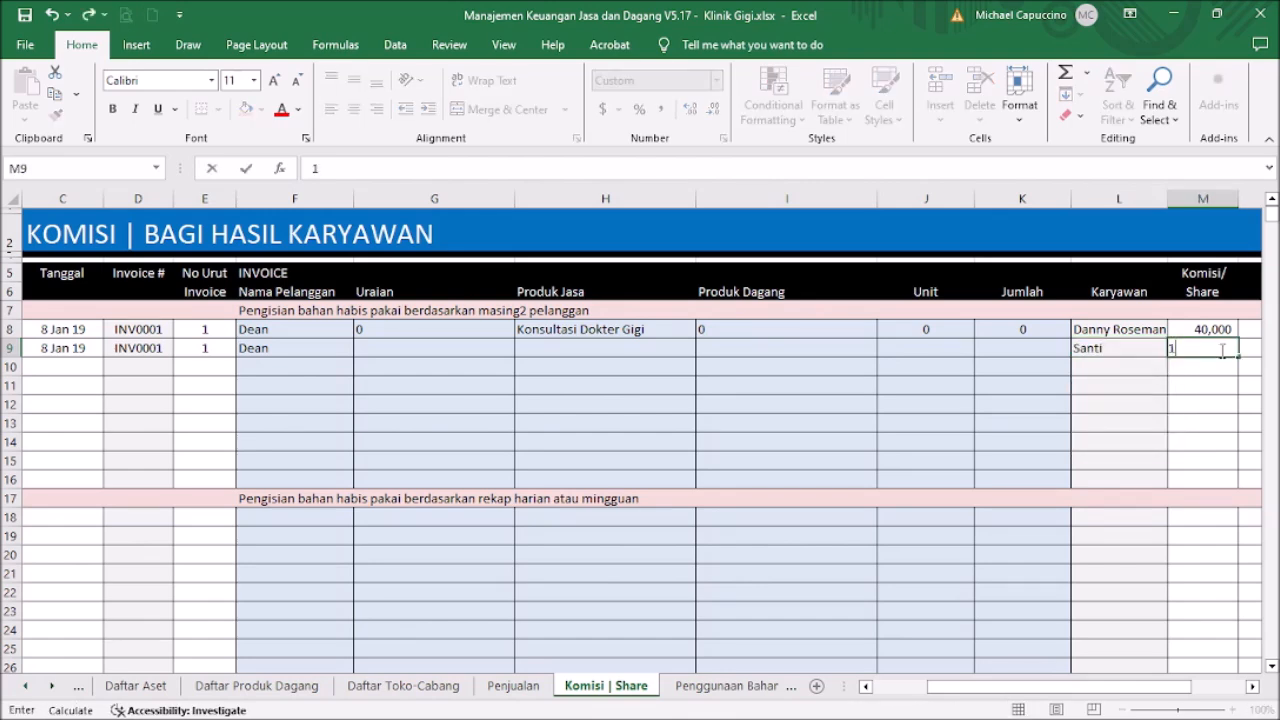
key("ctrl+Return")
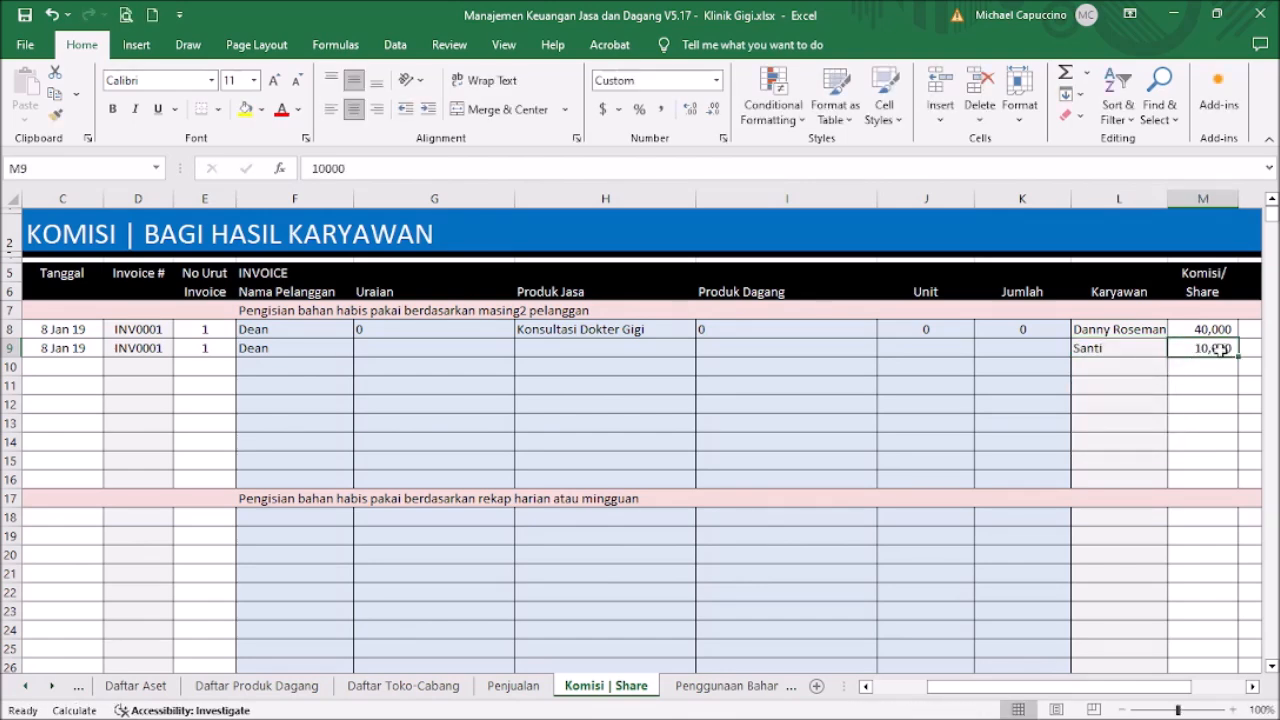
scroll(1222, 349, "right", 3)
key("Home")
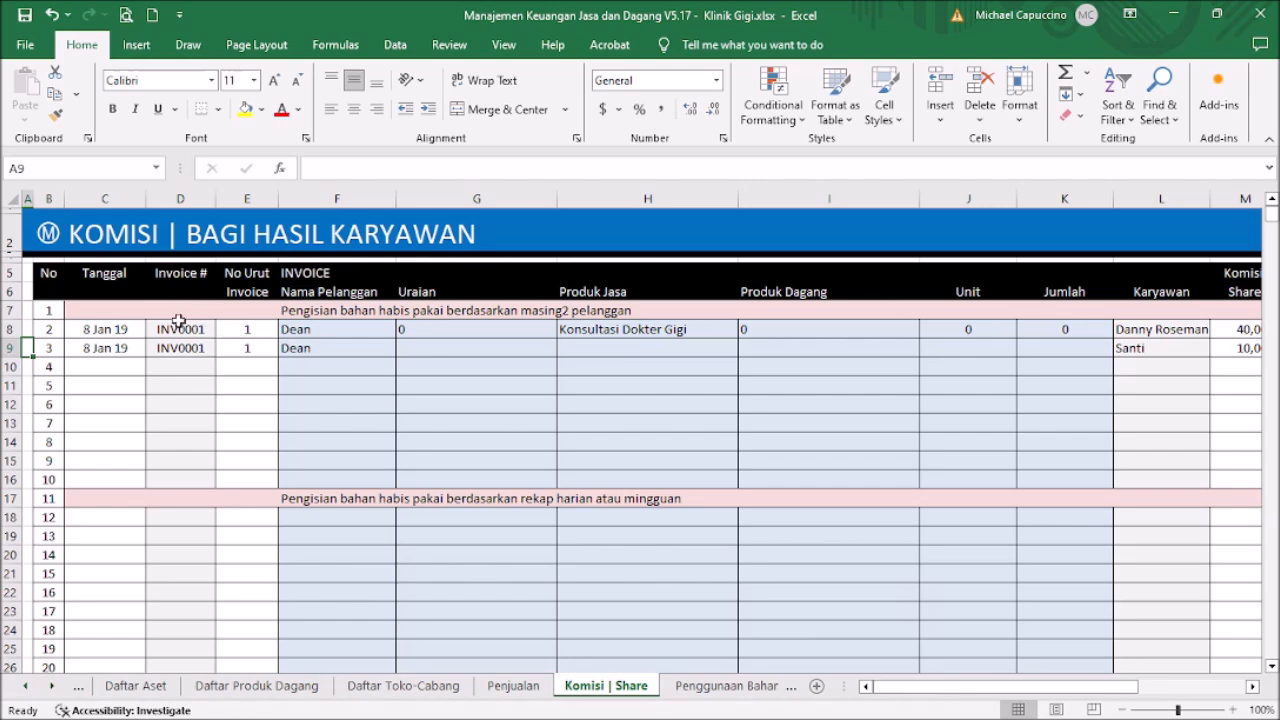
Open Rekap Komisi | Share from the main menu and inspect the January 19 Perhitungan amounts in J22 and J12
left_click(56, 240)
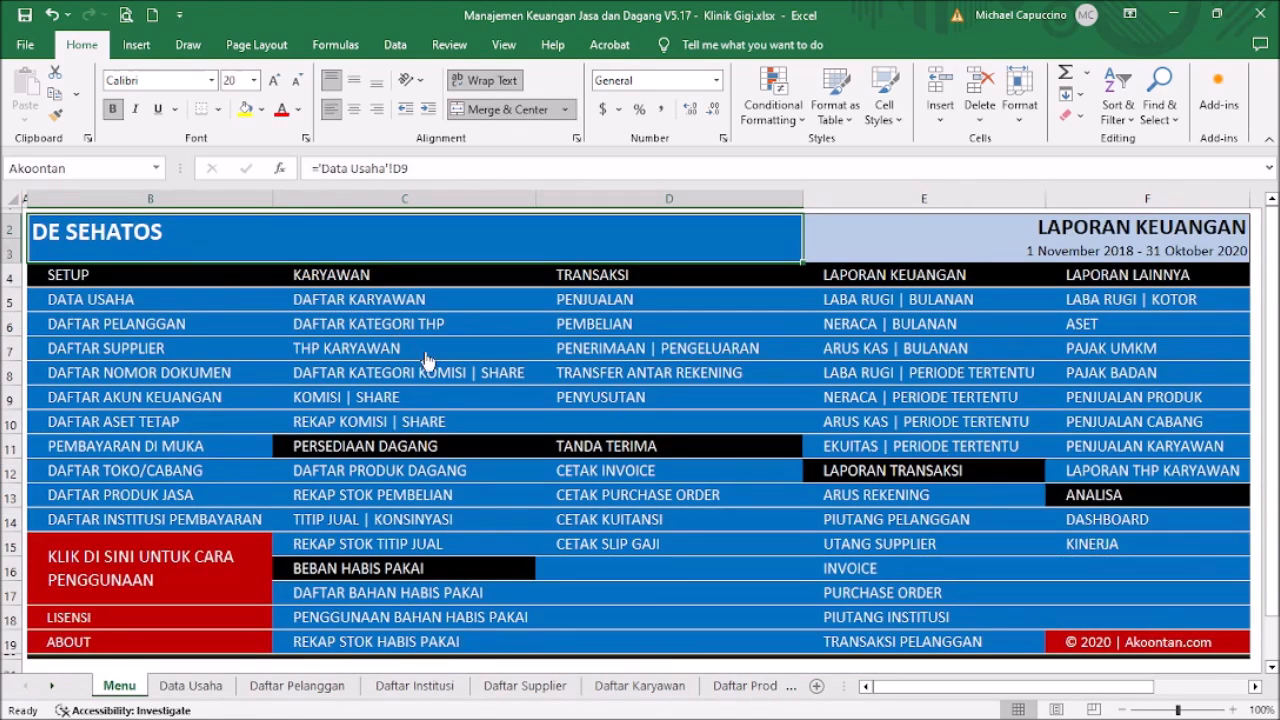
left_click(365, 422)
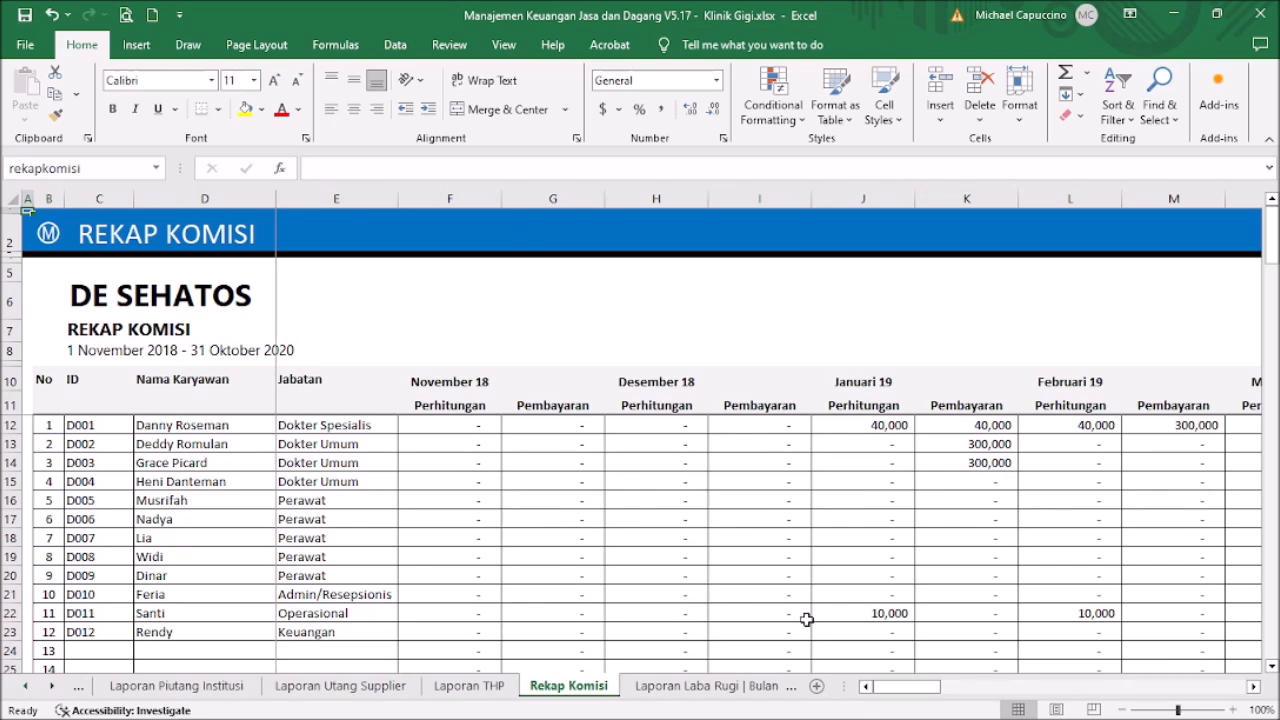
left_click(889, 617)
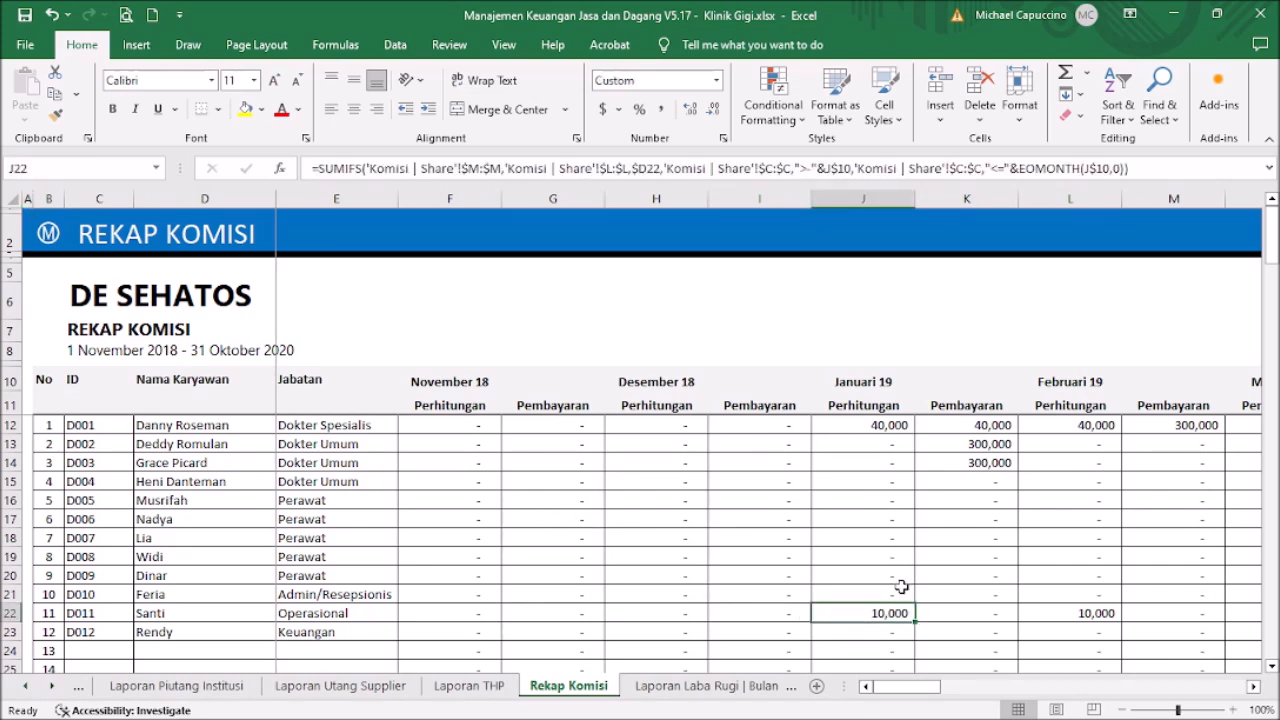
left_click(855, 423)
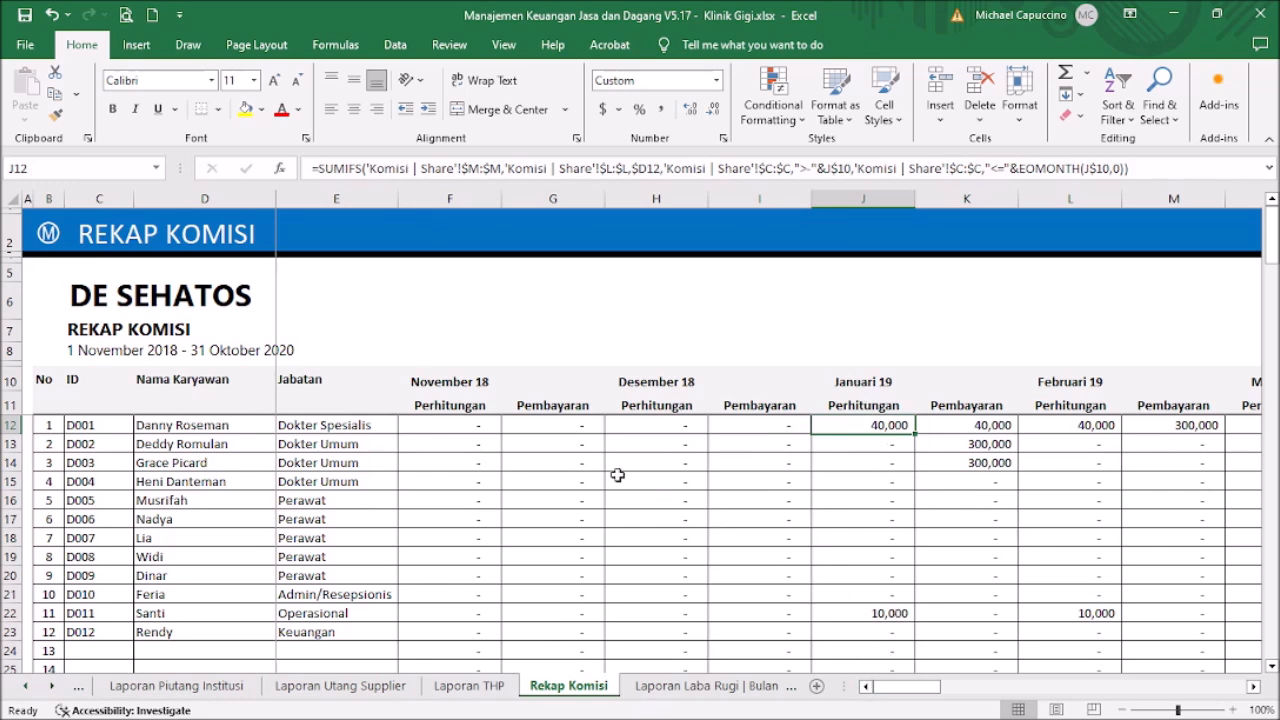
Open the THP Karyawan sheet from the main menu and examine the Komisi payment entry in M27
left_click(40, 234)
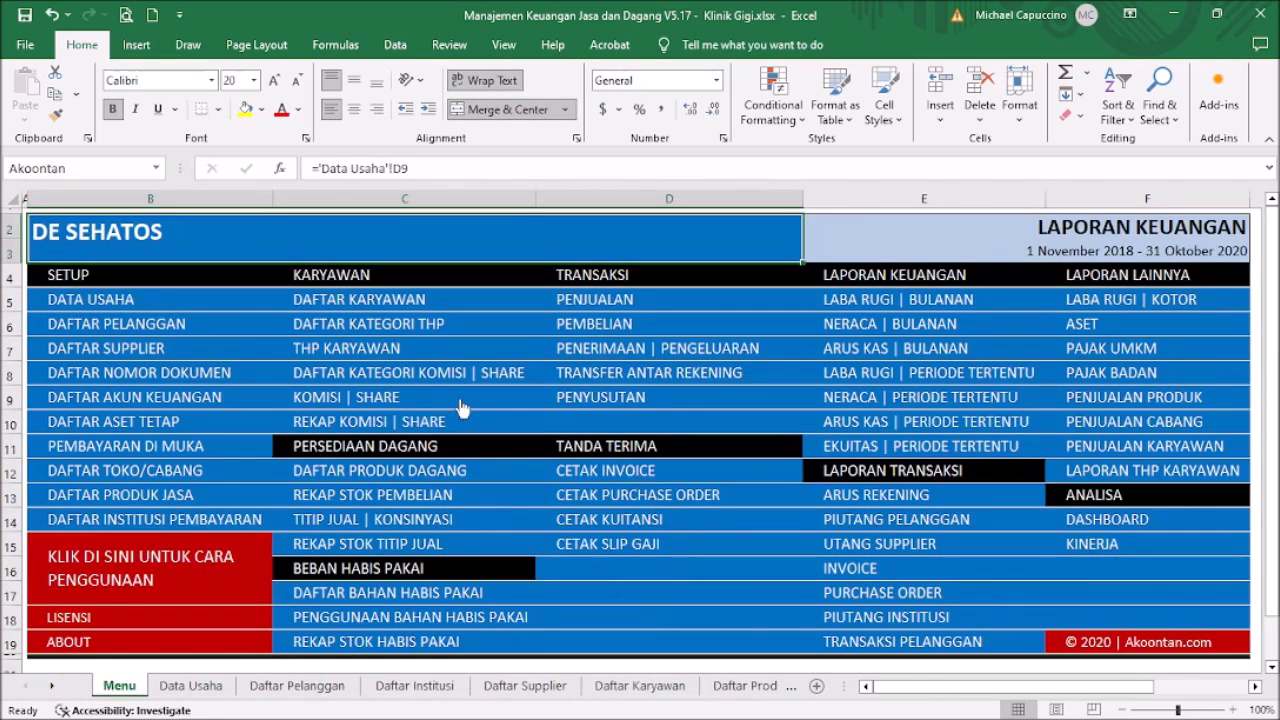
left_click(387, 357)
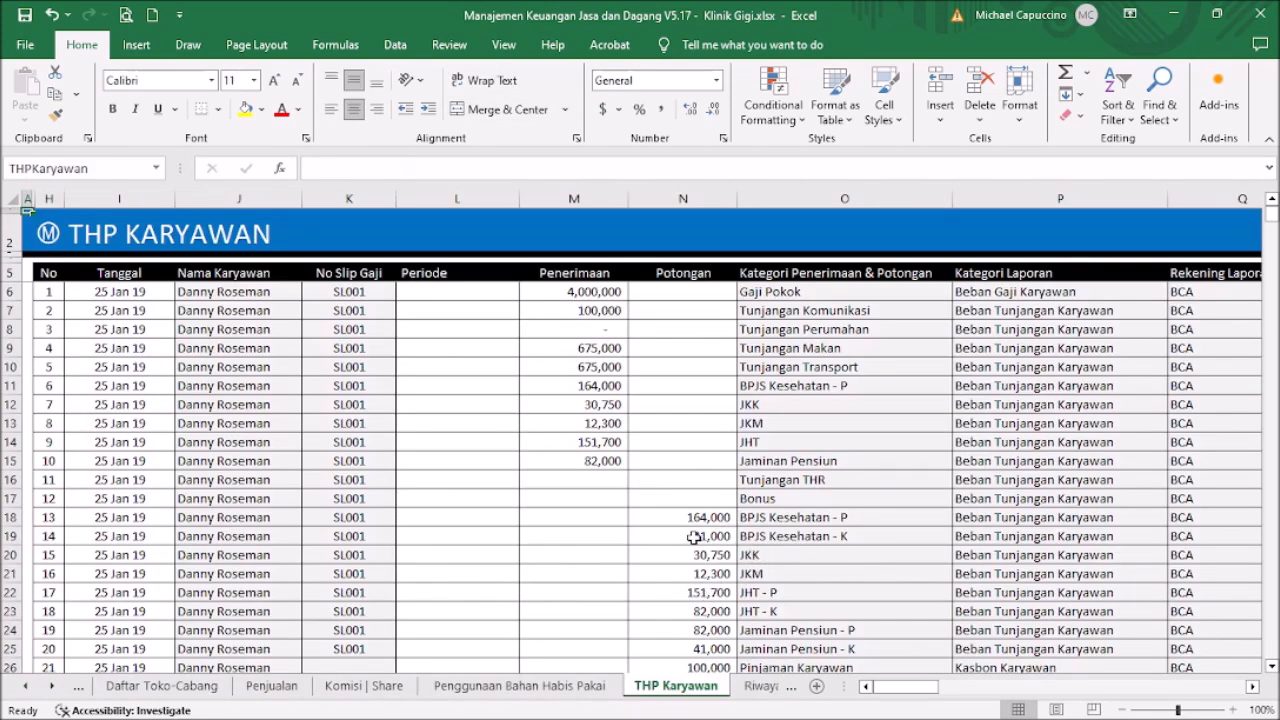
scroll(1002, 545, "down", 3)
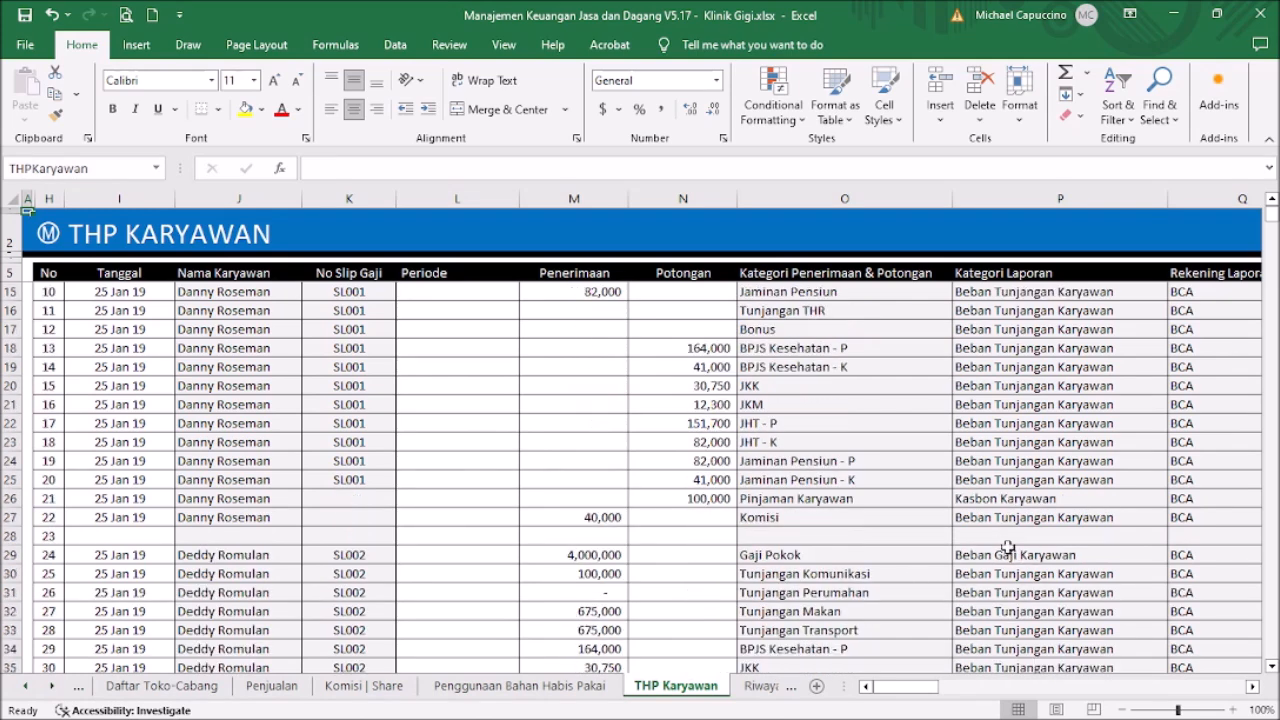
scroll(1029, 508, "down", 3)
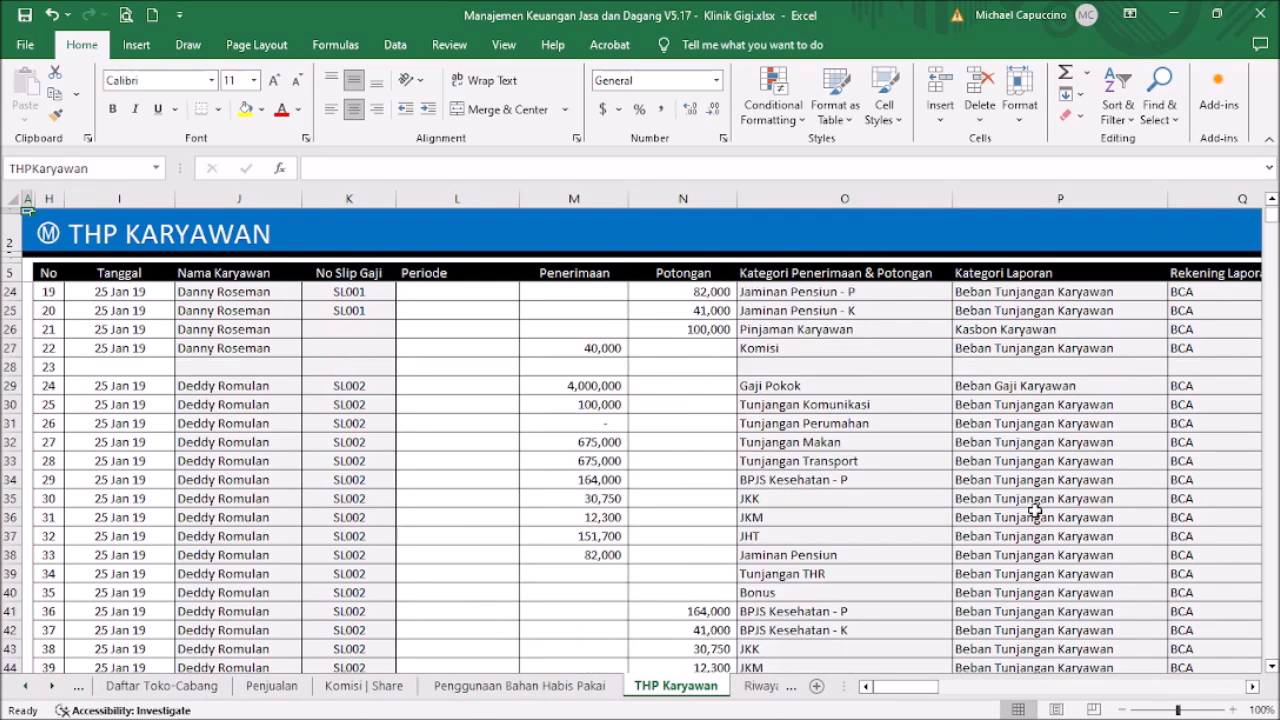
scroll(1034, 511, "down", 3)
scroll(1032, 510, "up", 9)
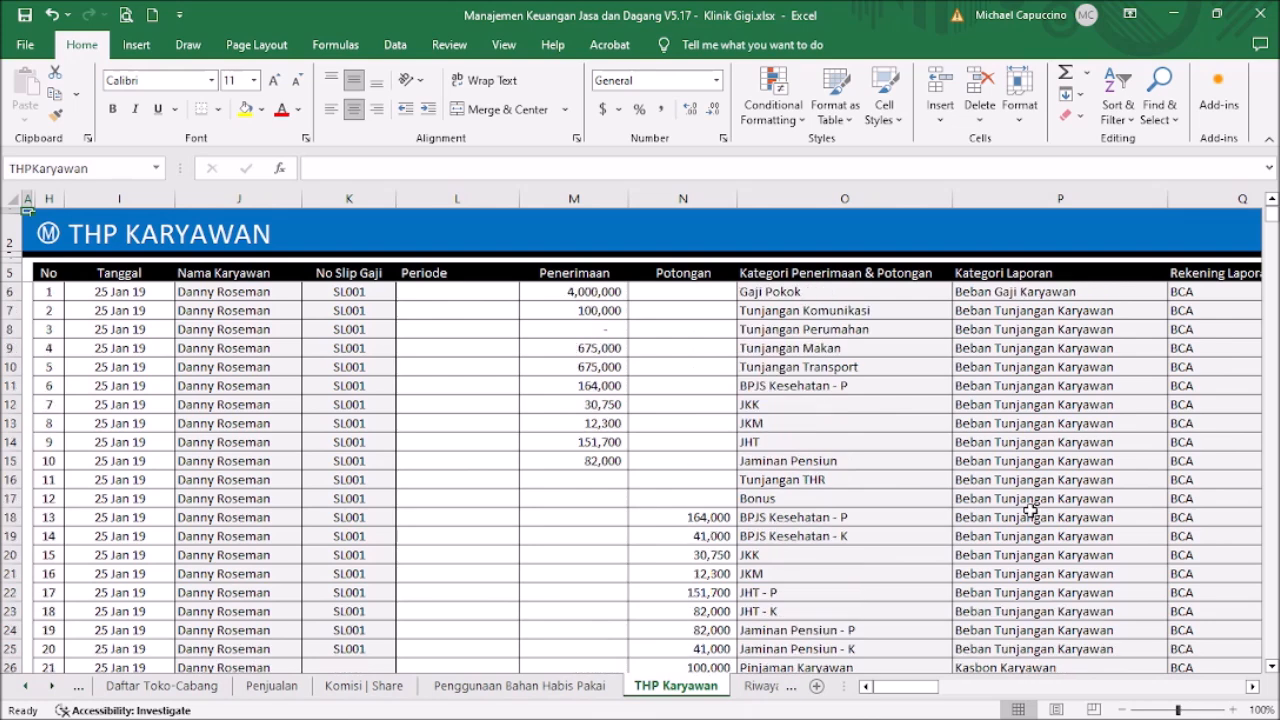
scroll(1032, 510, "down", 3)
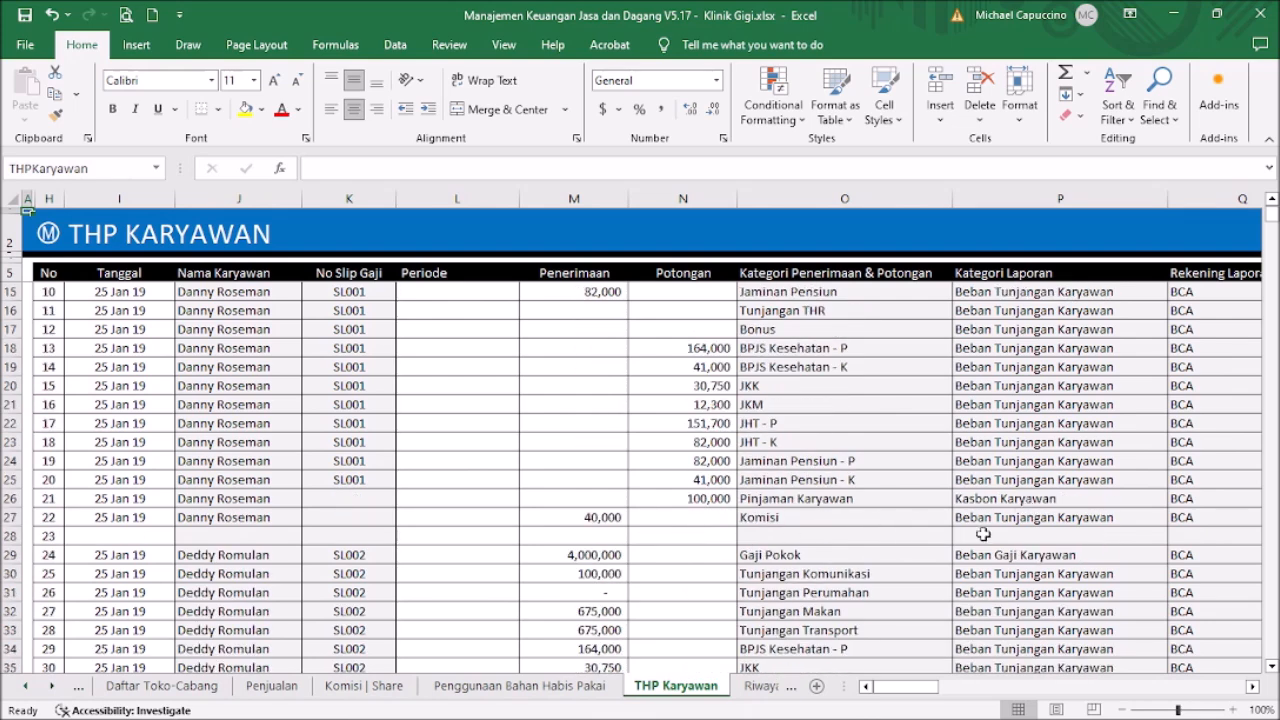
left_click(600, 514)
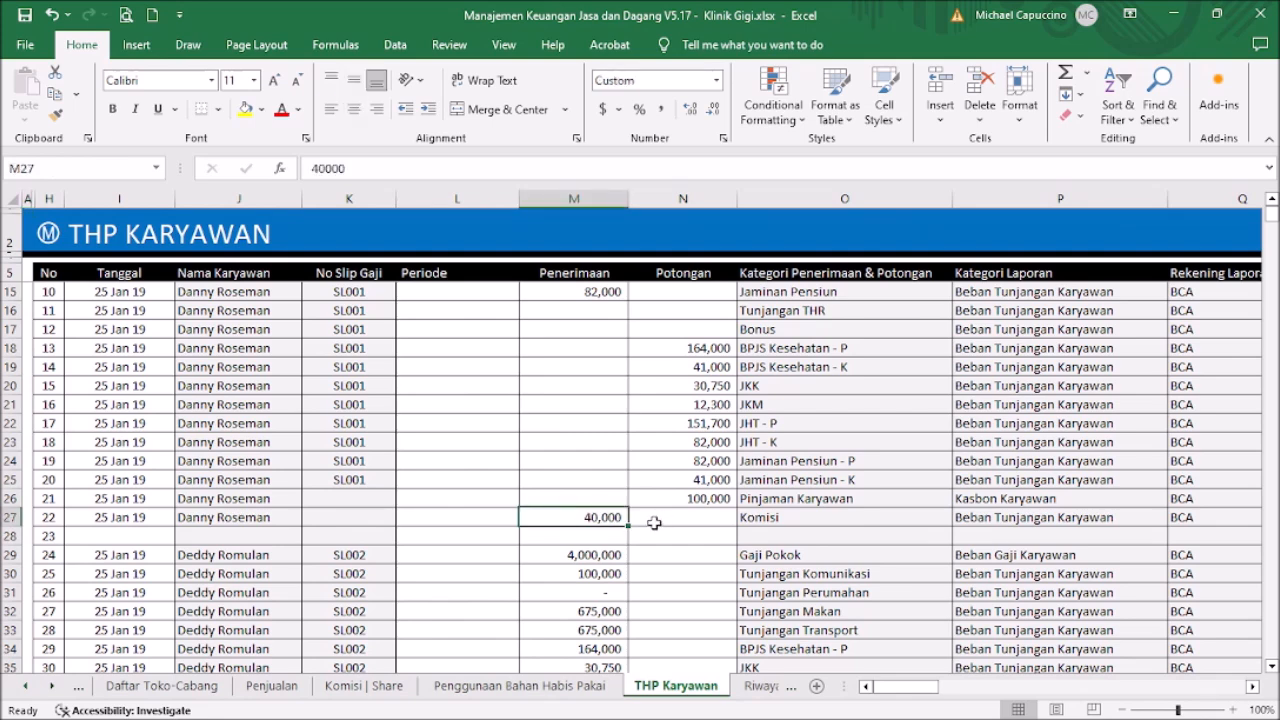
scroll(581, 515, "up", 3)
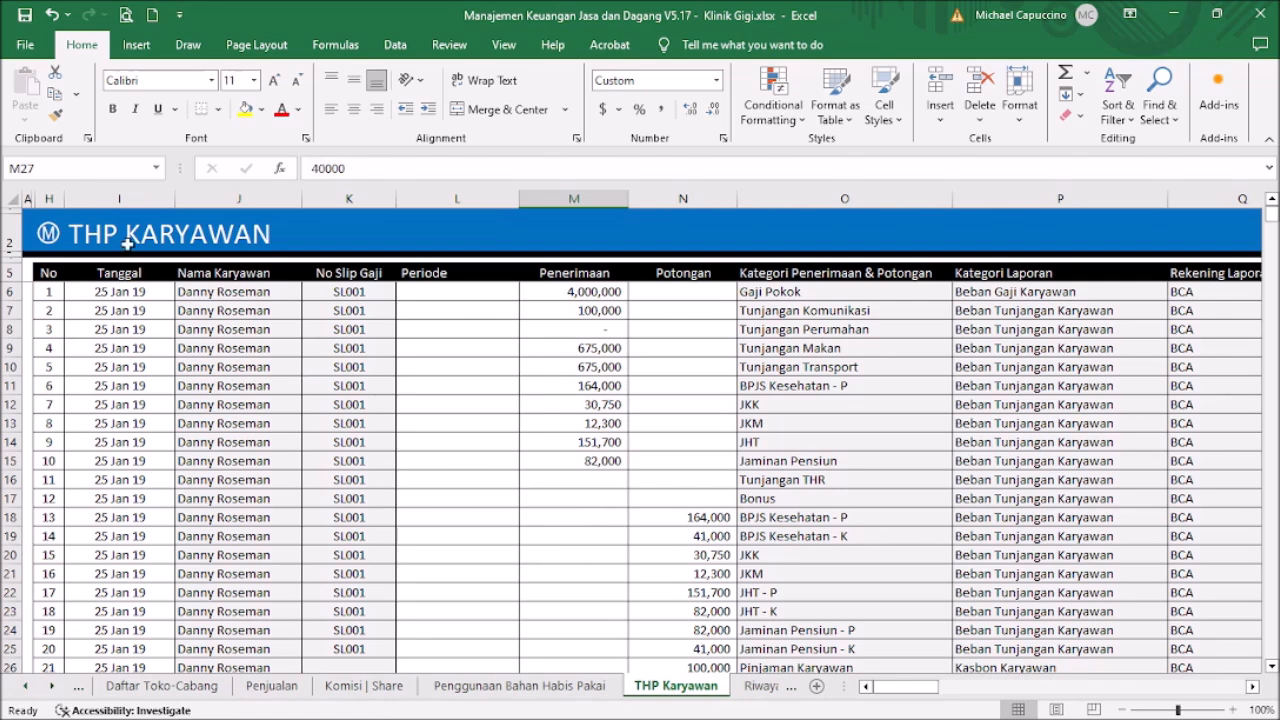
View the Laporan THP Karyawan report from the main menu, then return to the menu
left_click(50, 240)
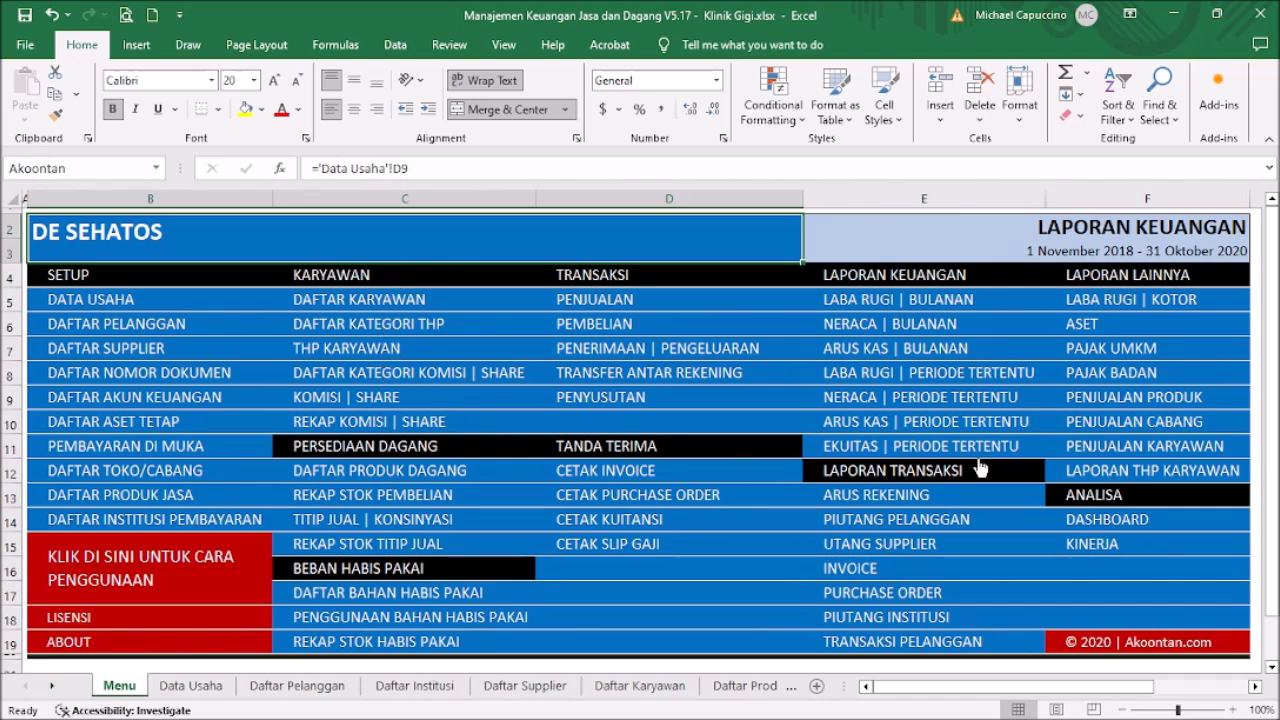
left_click(1121, 471)
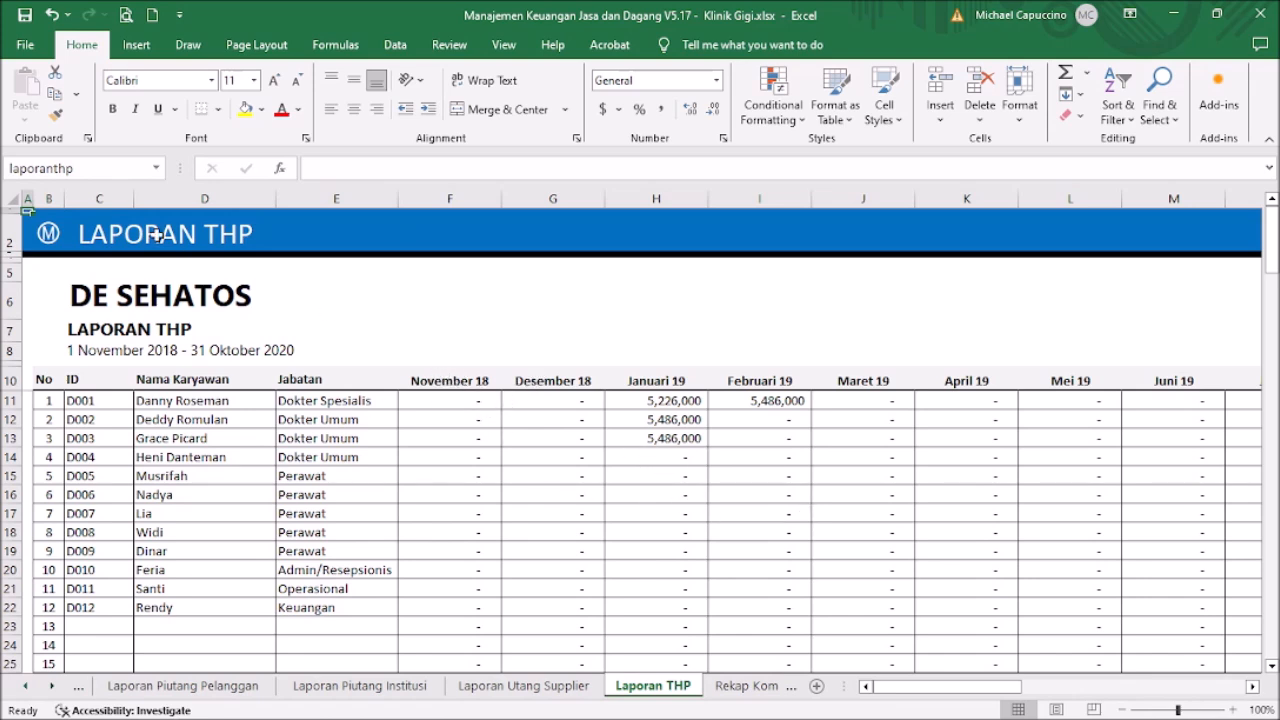
left_click(49, 233)
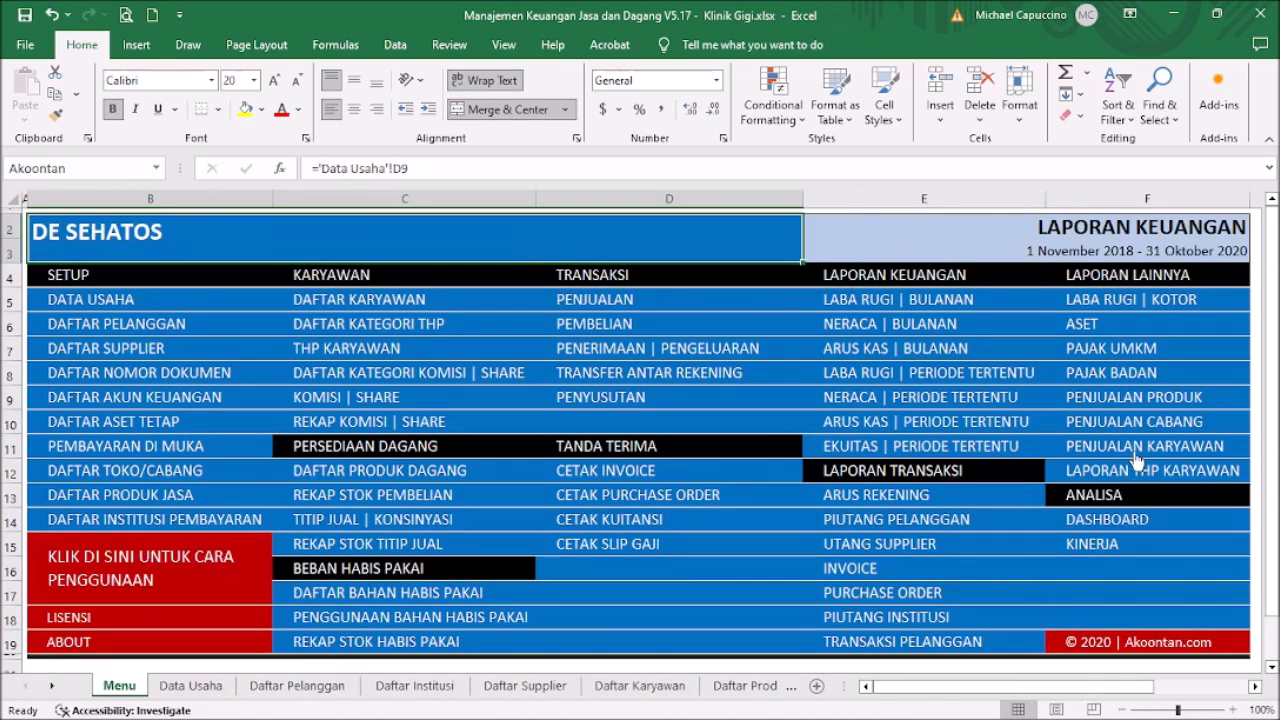
left_click(1102, 567)
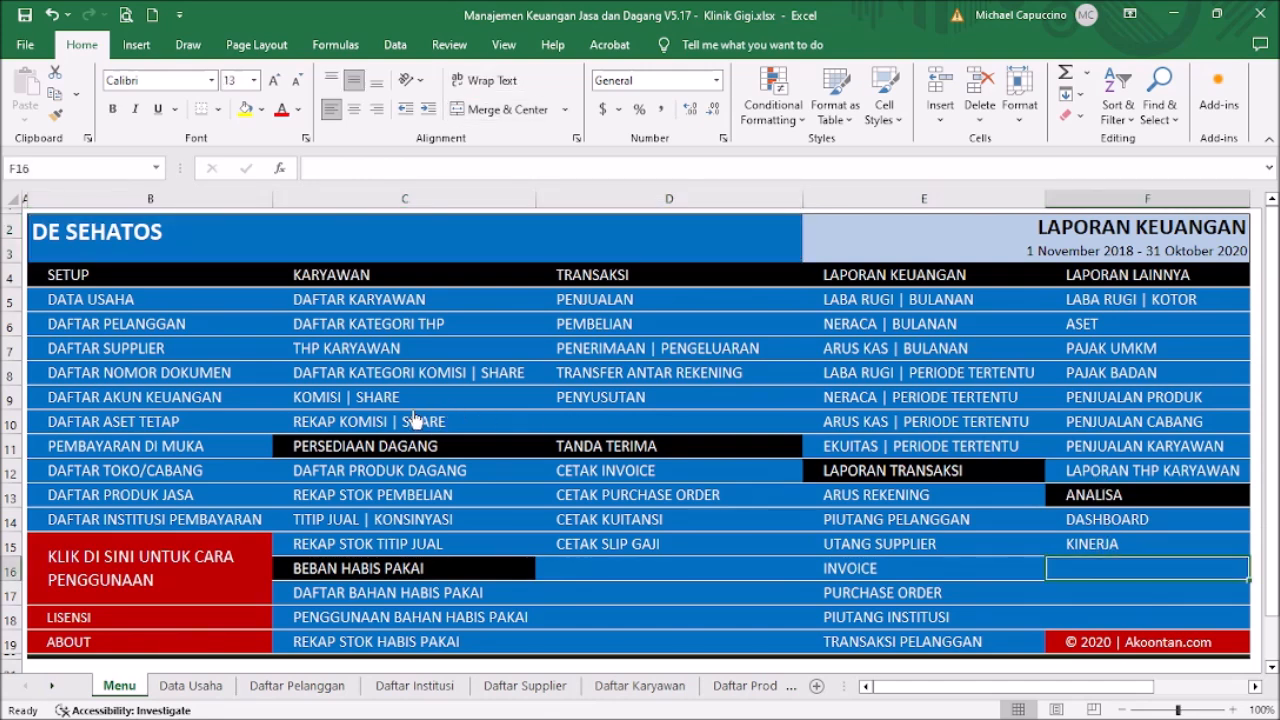